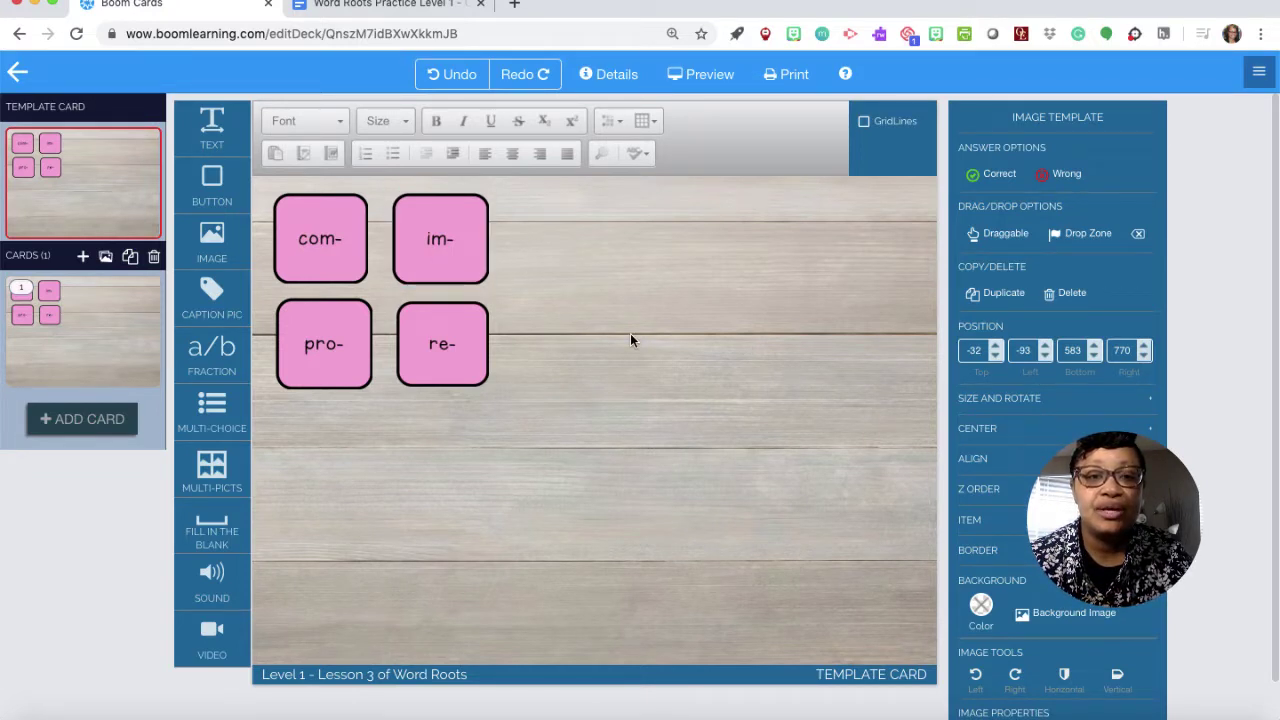
pyautogui.click(348, 241)
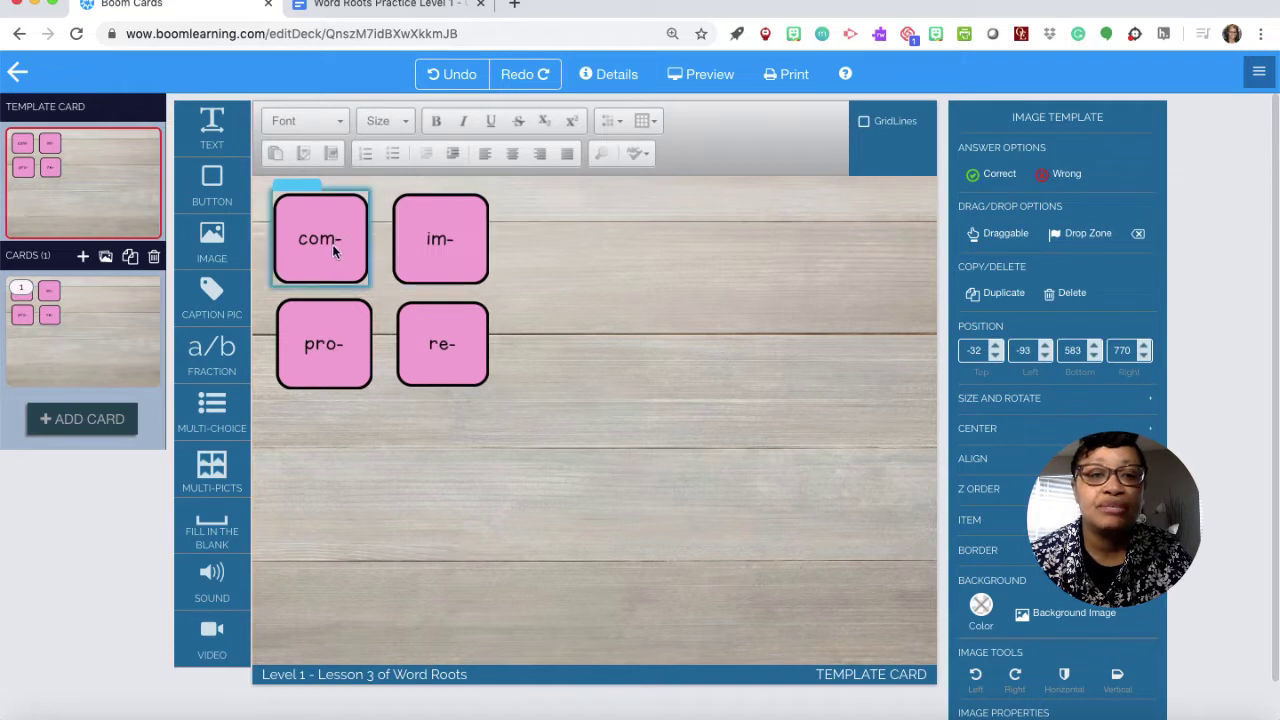
pyautogui.click(438, 240)
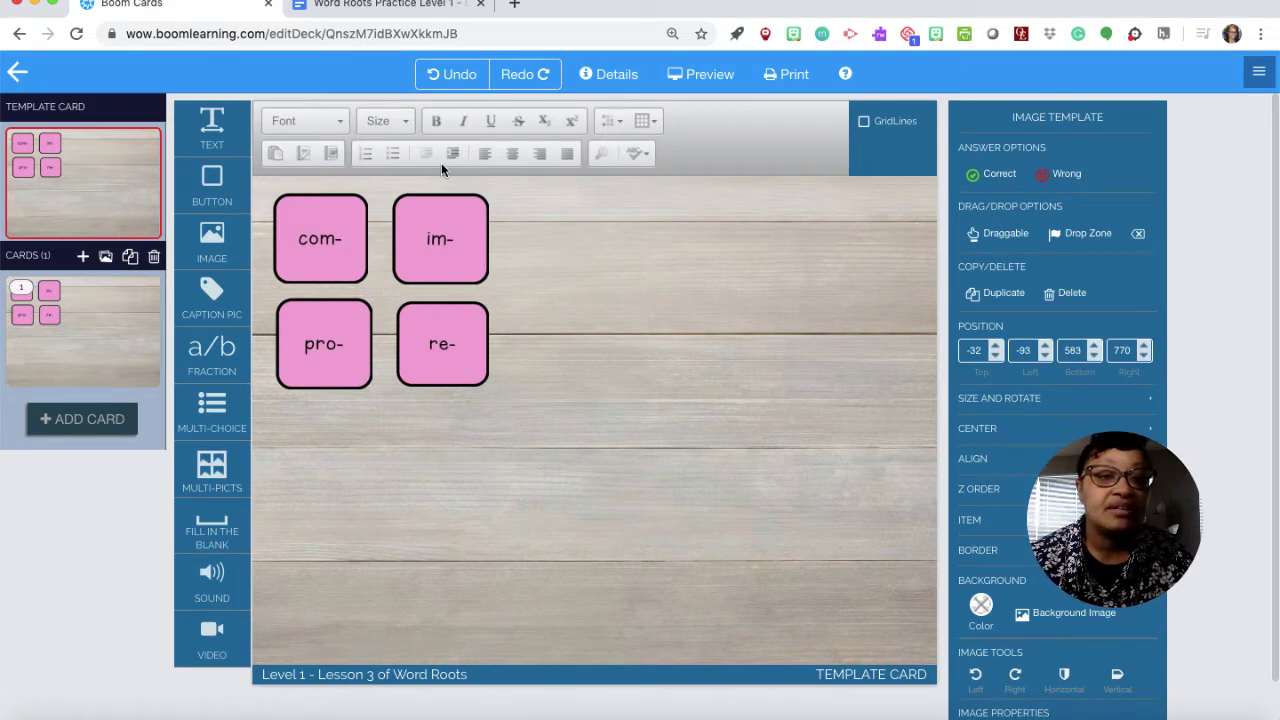
pyautogui.click(333, 257)
pyautogui.click(422, 238)
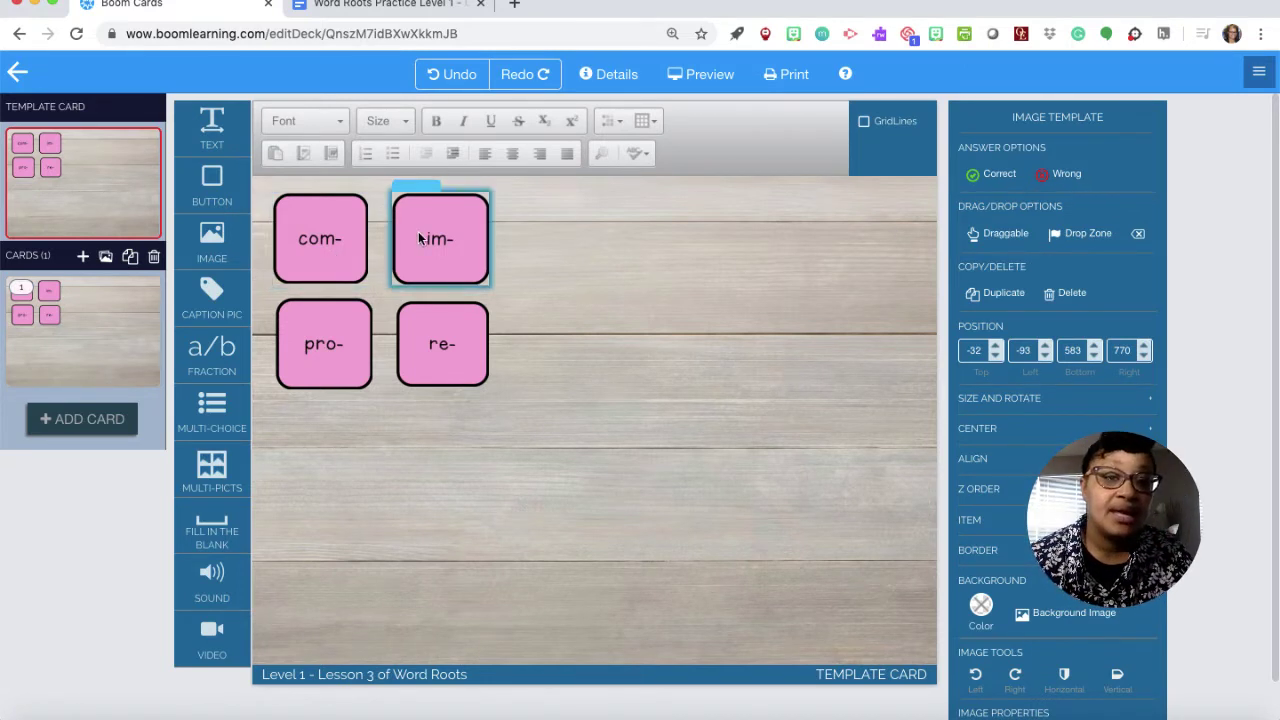
pyautogui.click(341, 344)
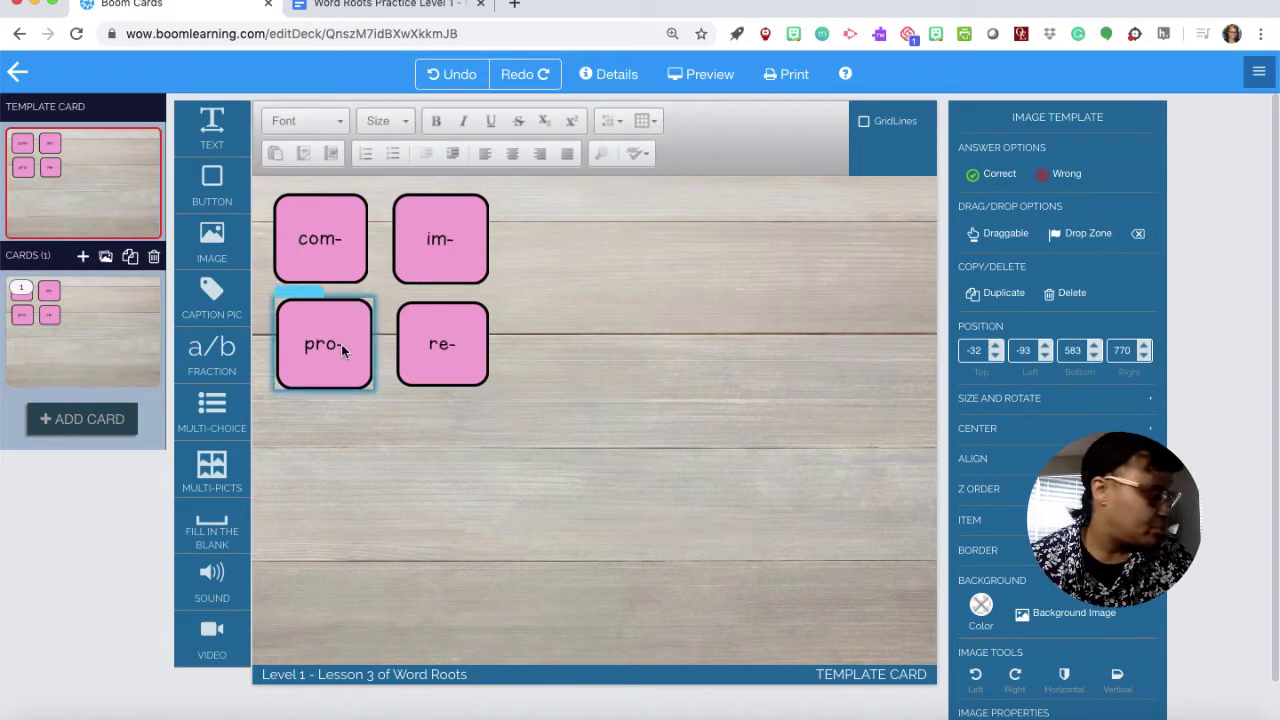
pyautogui.click(443, 346)
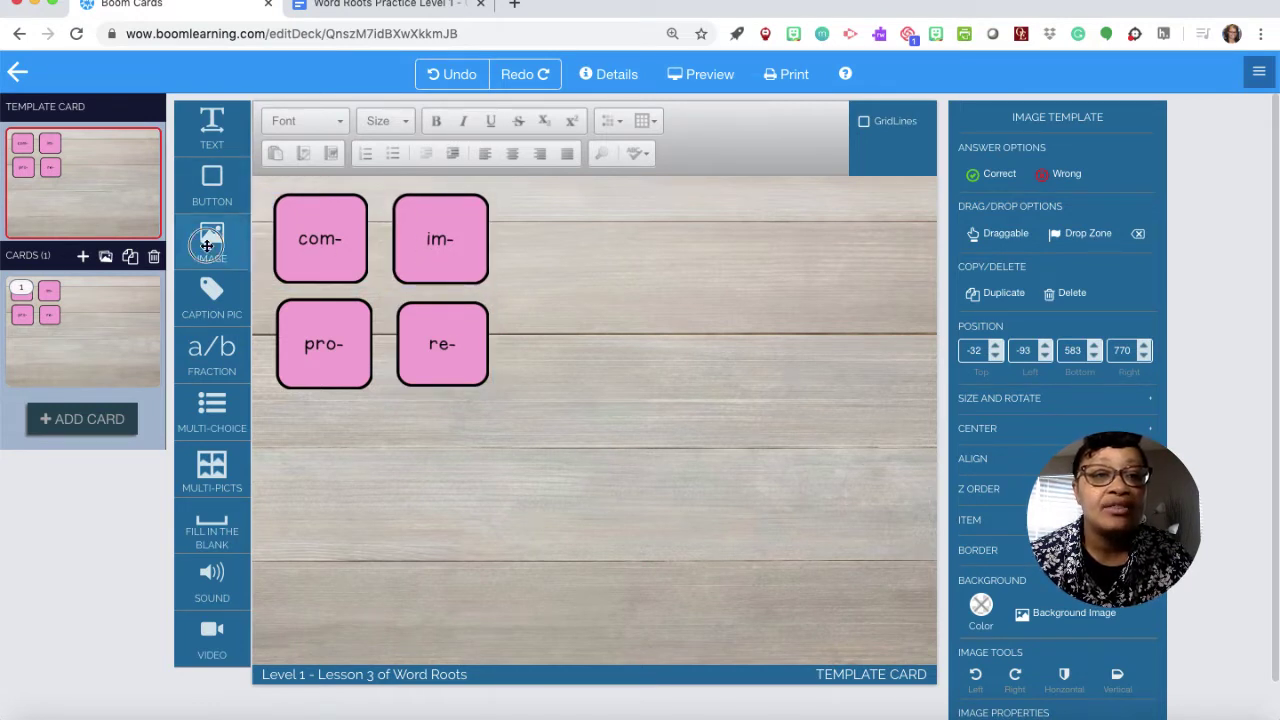
# Add the mob/mot/mote/mov image to the template card, shrunk to tile size beside the im- tile at about top 18, left 283.
pyautogui.moveTo(212, 245); pyautogui.dragTo(559, 245)
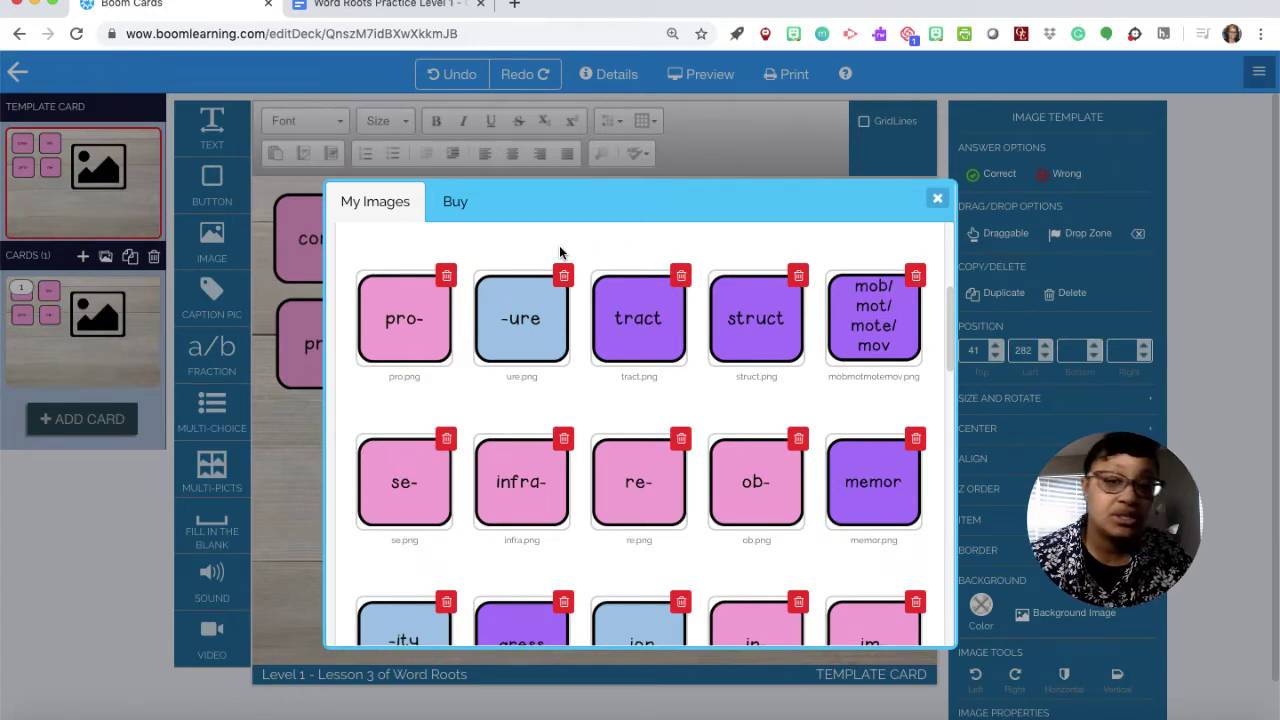
pyautogui.scroll(-1, 805, 332)
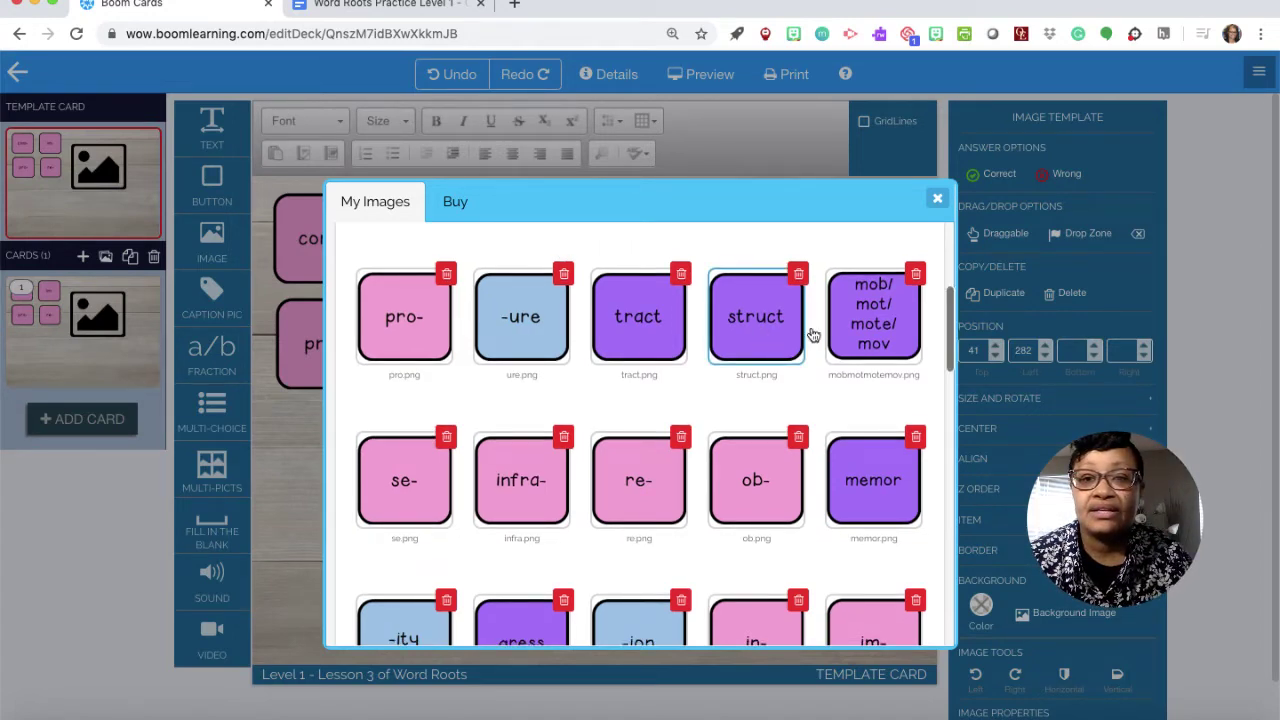
pyautogui.click(882, 308)
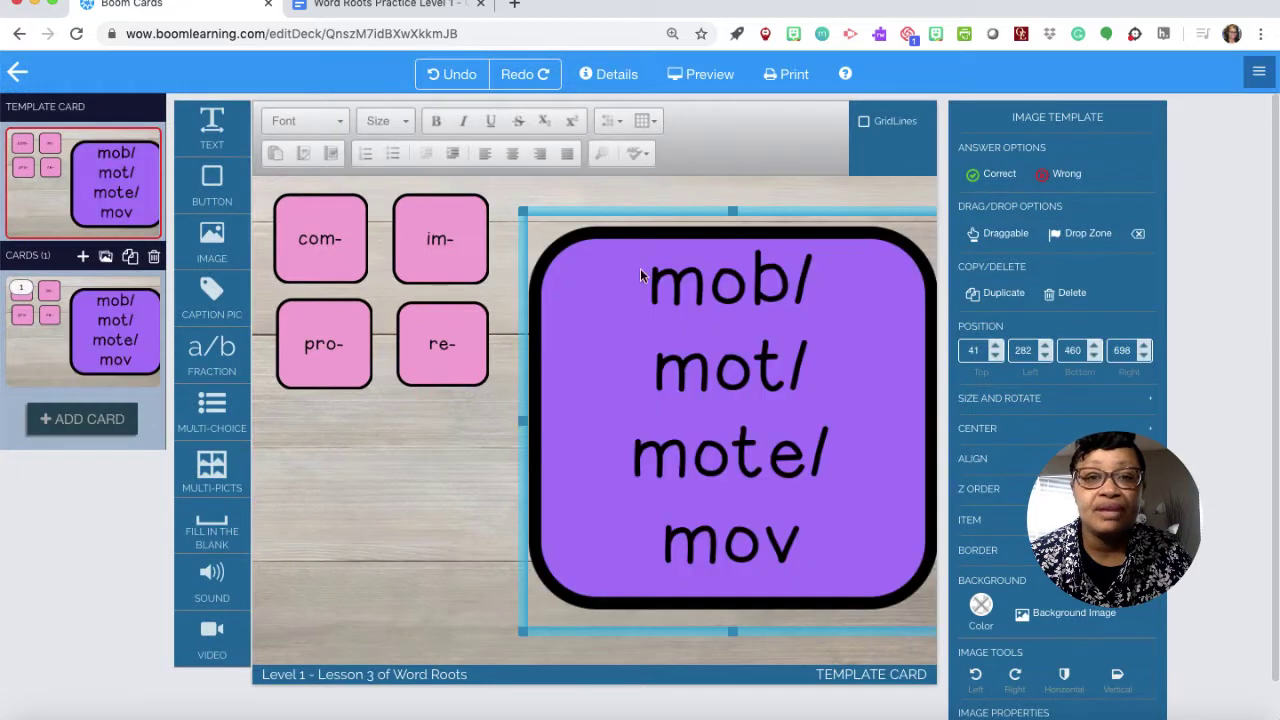
pyautogui.moveTo(524, 212); pyautogui.dragTo(806, 494)
pyautogui.moveTo(836, 536); pyautogui.dragTo(552, 238)
pyautogui.moveTo(658, 203); pyautogui.dragTo(628, 229)
pyautogui.moveTo(601, 270); pyautogui.dragTo(601, 234)
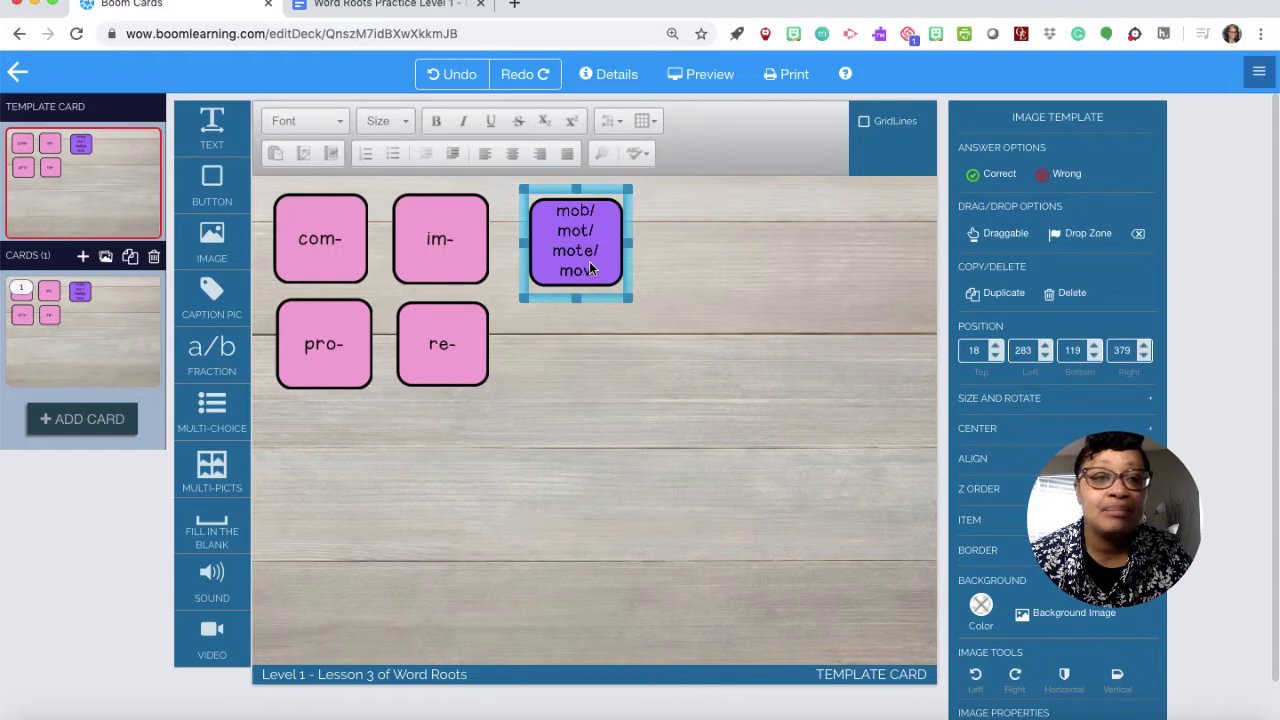
# Add the -able image beside the purple root tile, shrunk to match the other tiles at about top 27, left 422.
pyautogui.moveTo(211, 243); pyautogui.dragTo(694, 240)
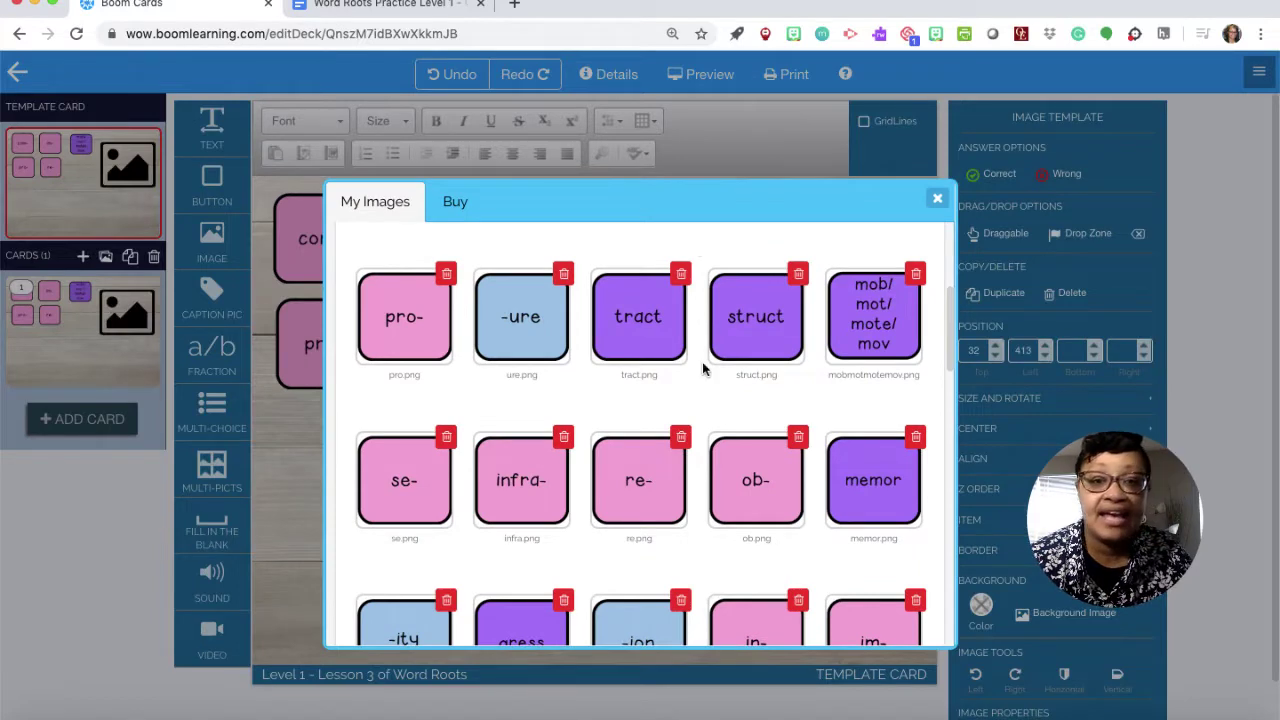
pyautogui.scroll(-5, 703, 369)
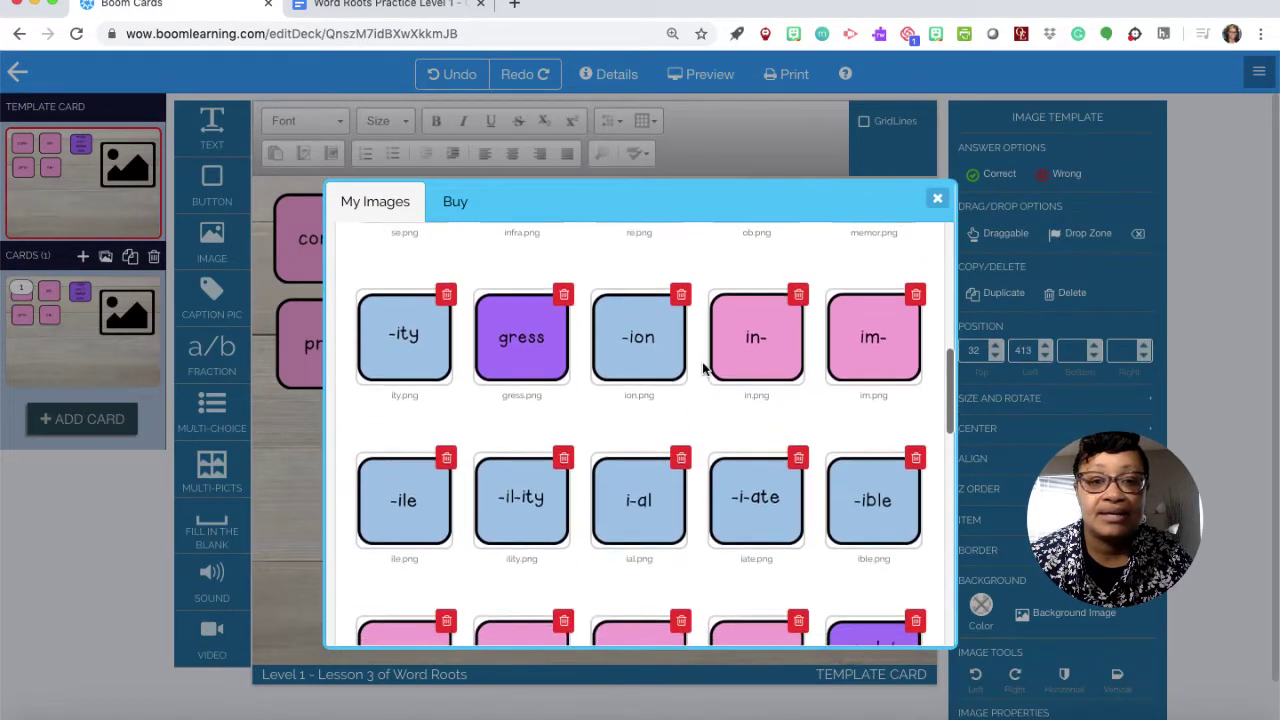
pyautogui.scroll(-6, 703, 369)
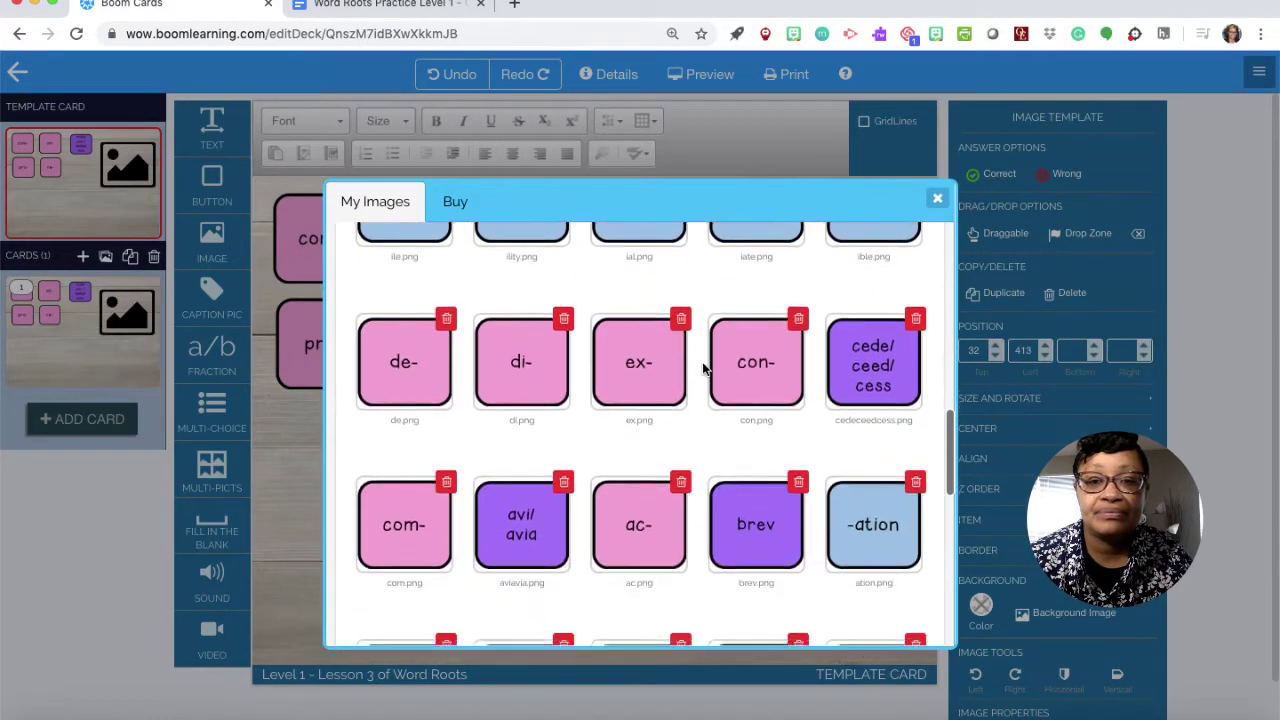
pyautogui.scroll(-4, 703, 369)
pyautogui.click(532, 514)
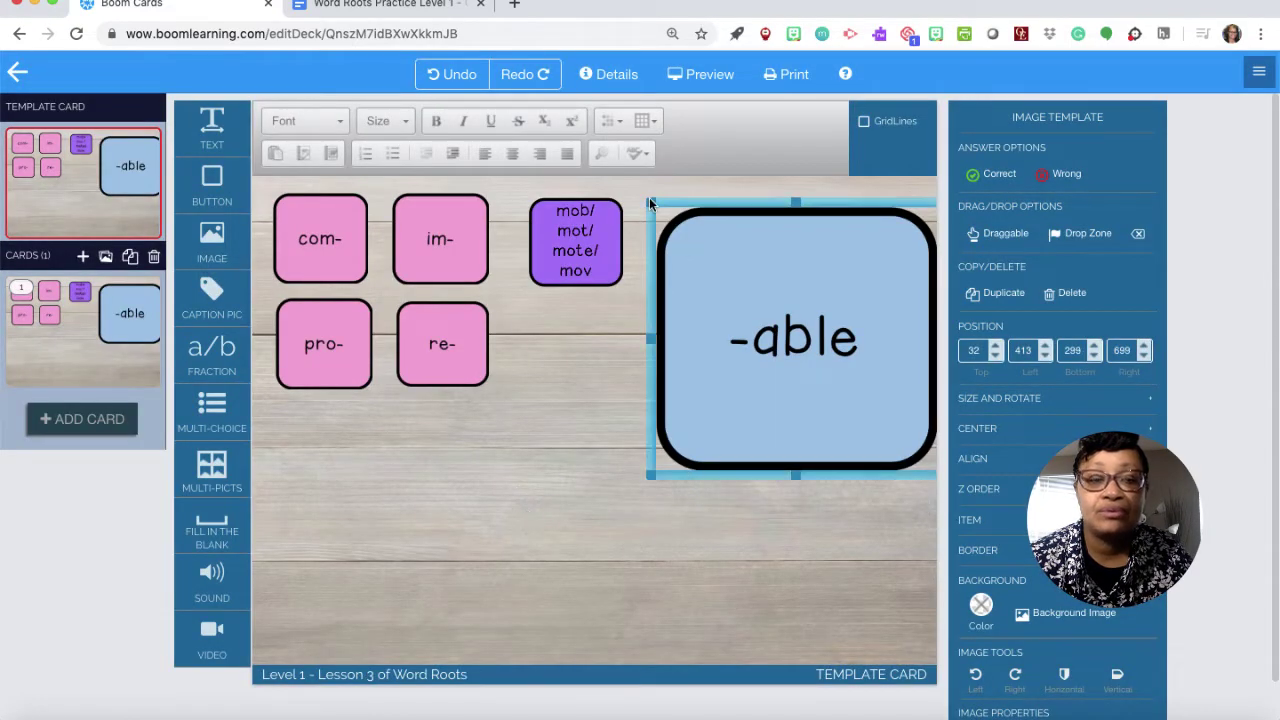
pyautogui.moveTo(649, 197); pyautogui.dragTo(820, 363)
pyautogui.moveTo(849, 420); pyautogui.dragTo(694, 238)
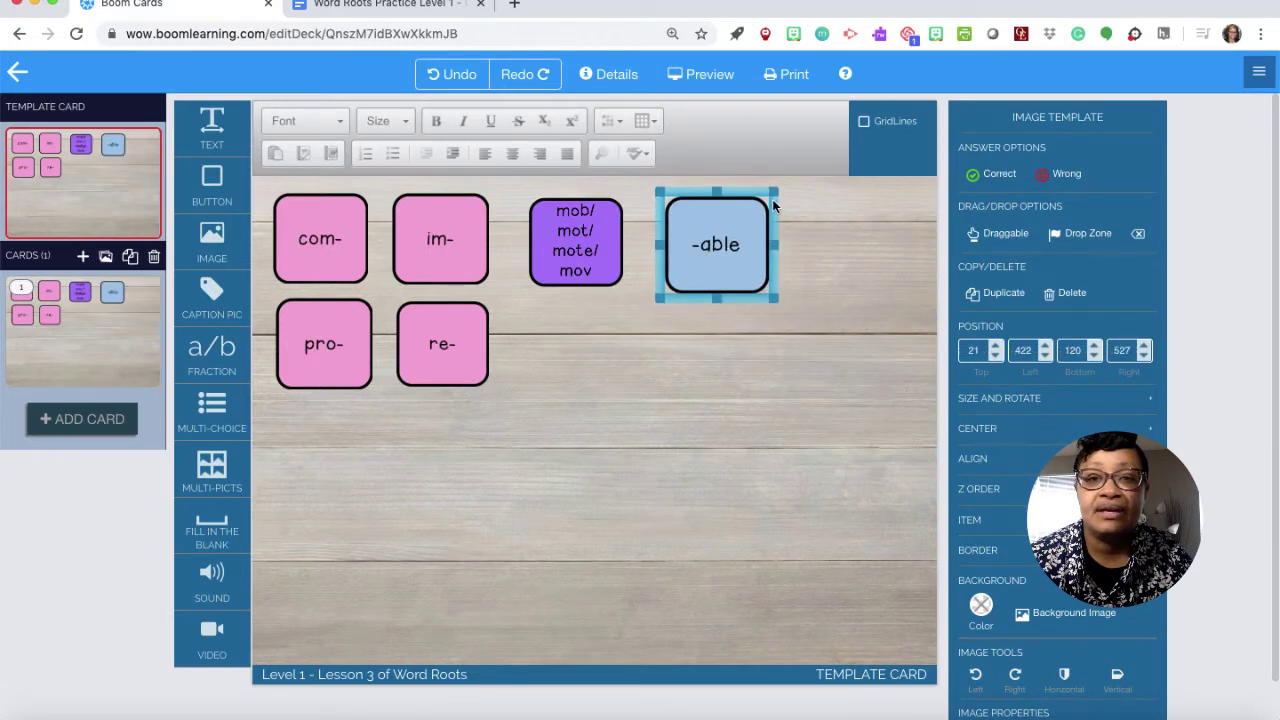
pyautogui.moveTo(775, 197); pyautogui.dragTo(767, 203)
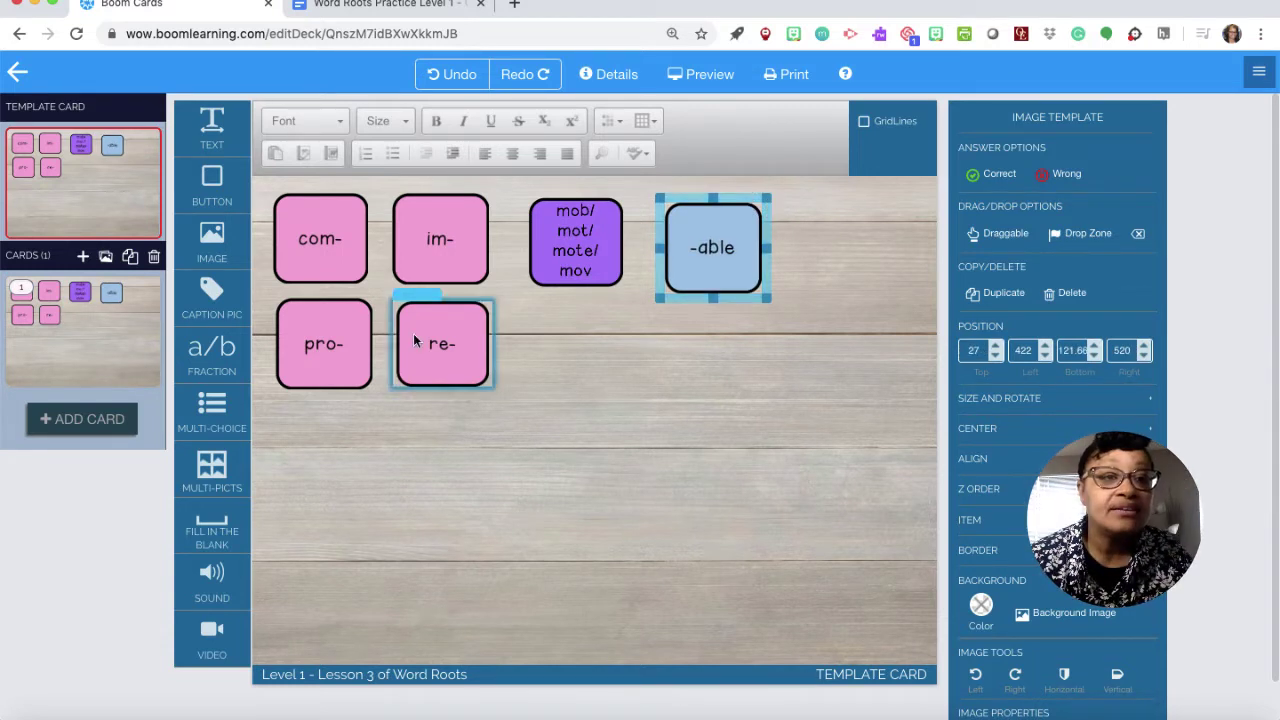
# Add the -ile image, shrink it to tile size and place it beside the -able tile at about top 28, left 539.
pyautogui.moveTo(211, 240); pyautogui.dragTo(714, 360)
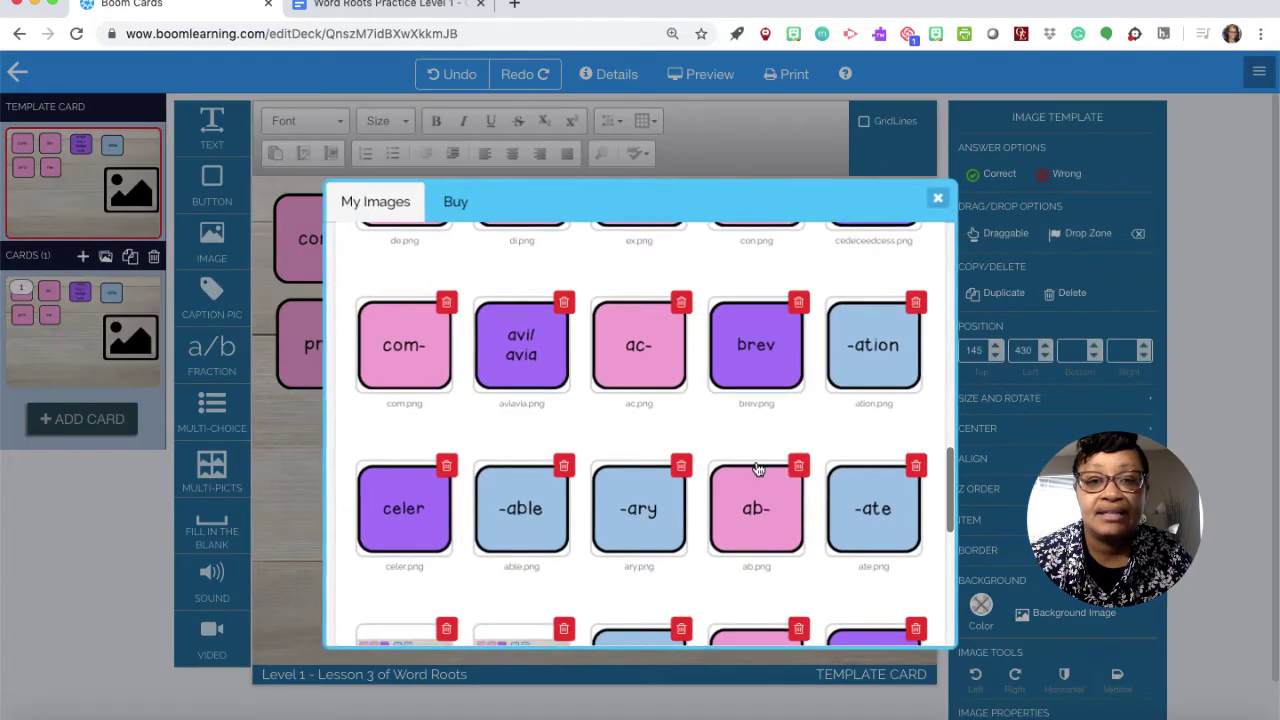
pyautogui.scroll(-2, 757, 466)
pyautogui.scroll(-5, 757, 470)
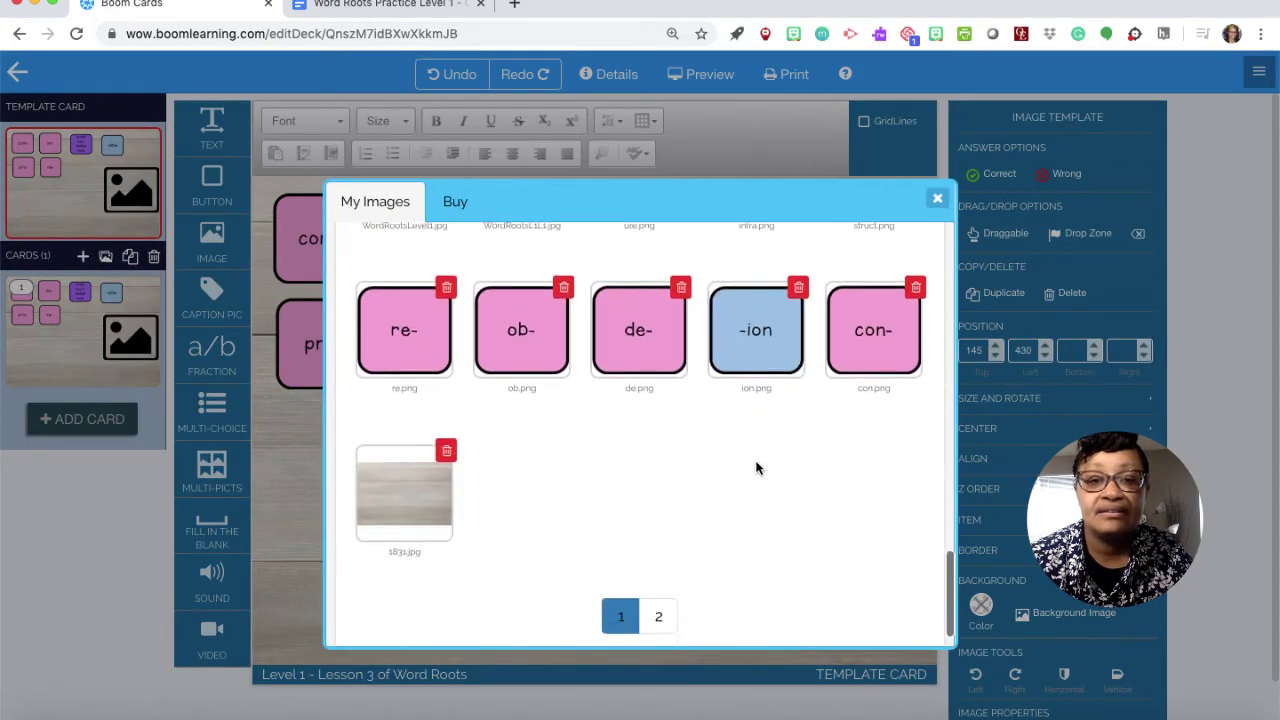
pyautogui.scroll(2, 757, 467)
pyautogui.scroll(3, 757, 466)
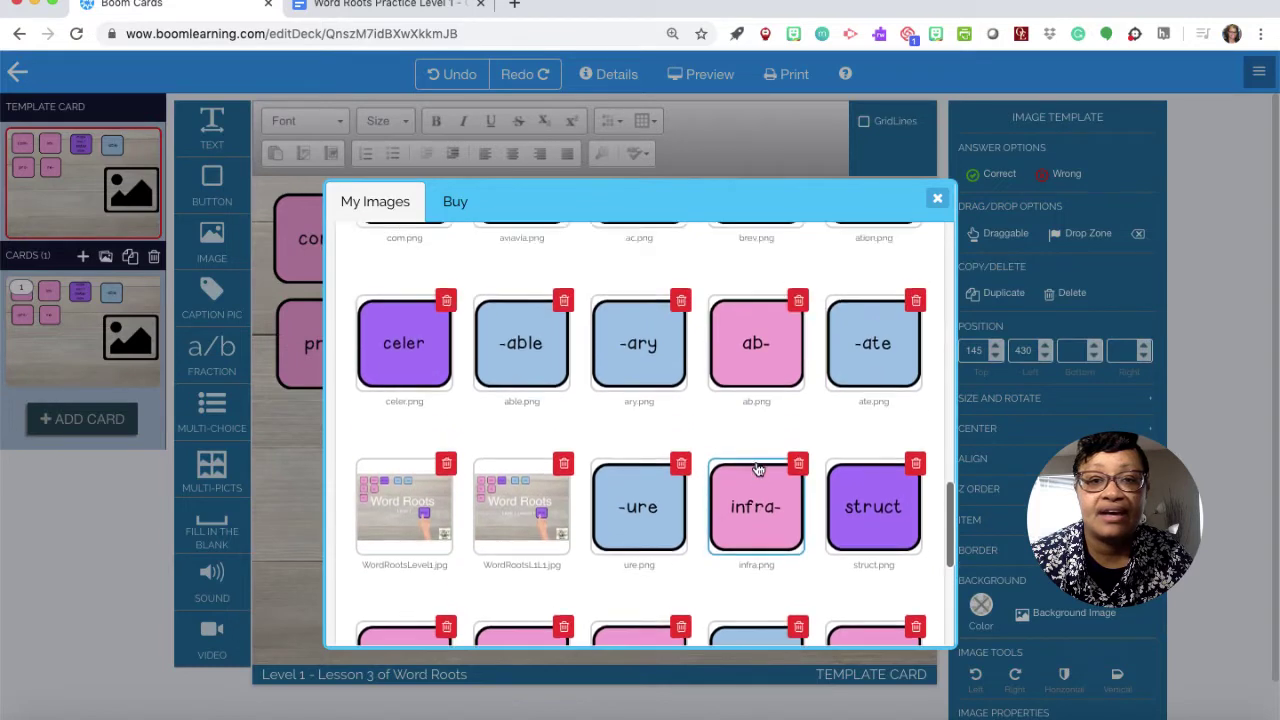
pyautogui.scroll(5, 757, 466)
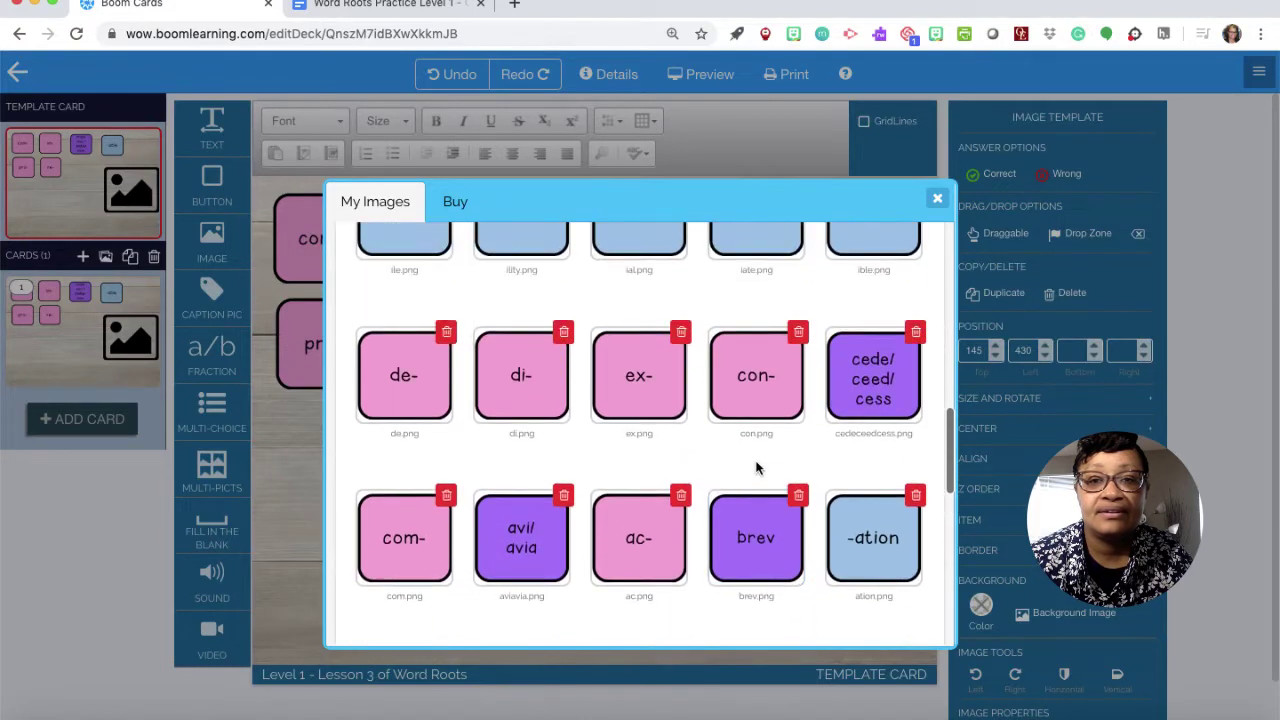
pyautogui.scroll(2, 757, 470)
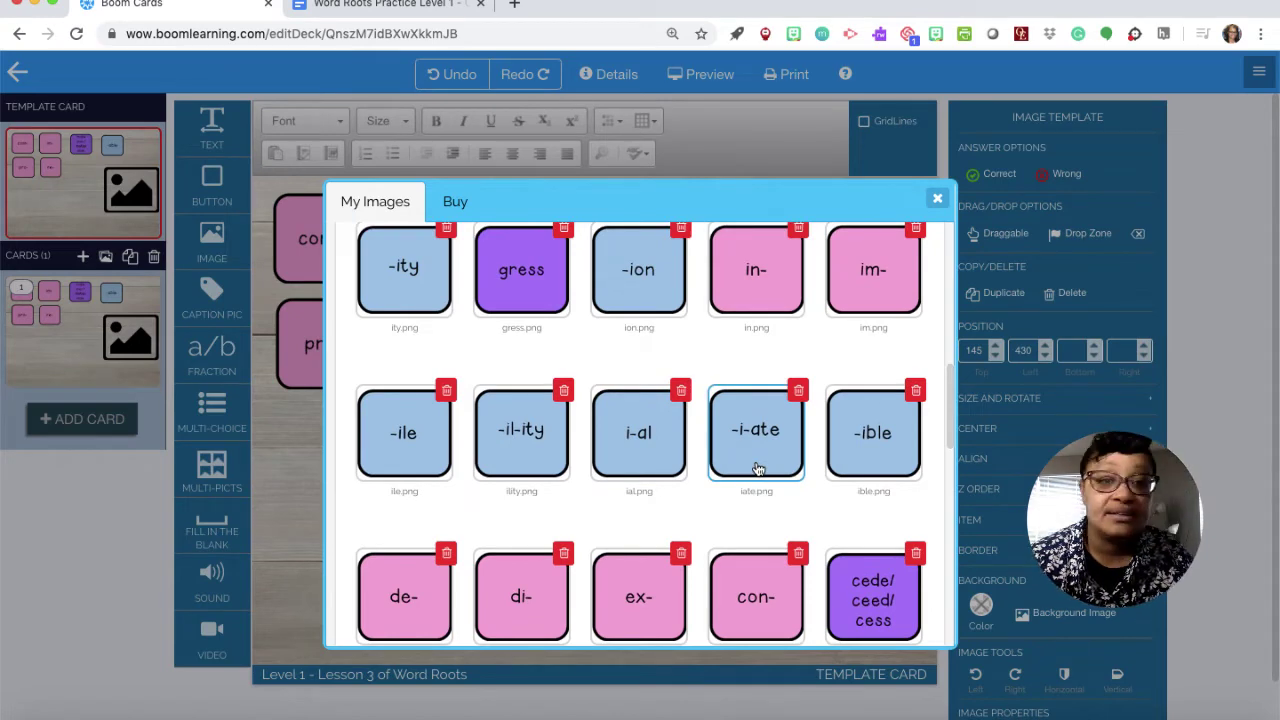
pyautogui.click(414, 449)
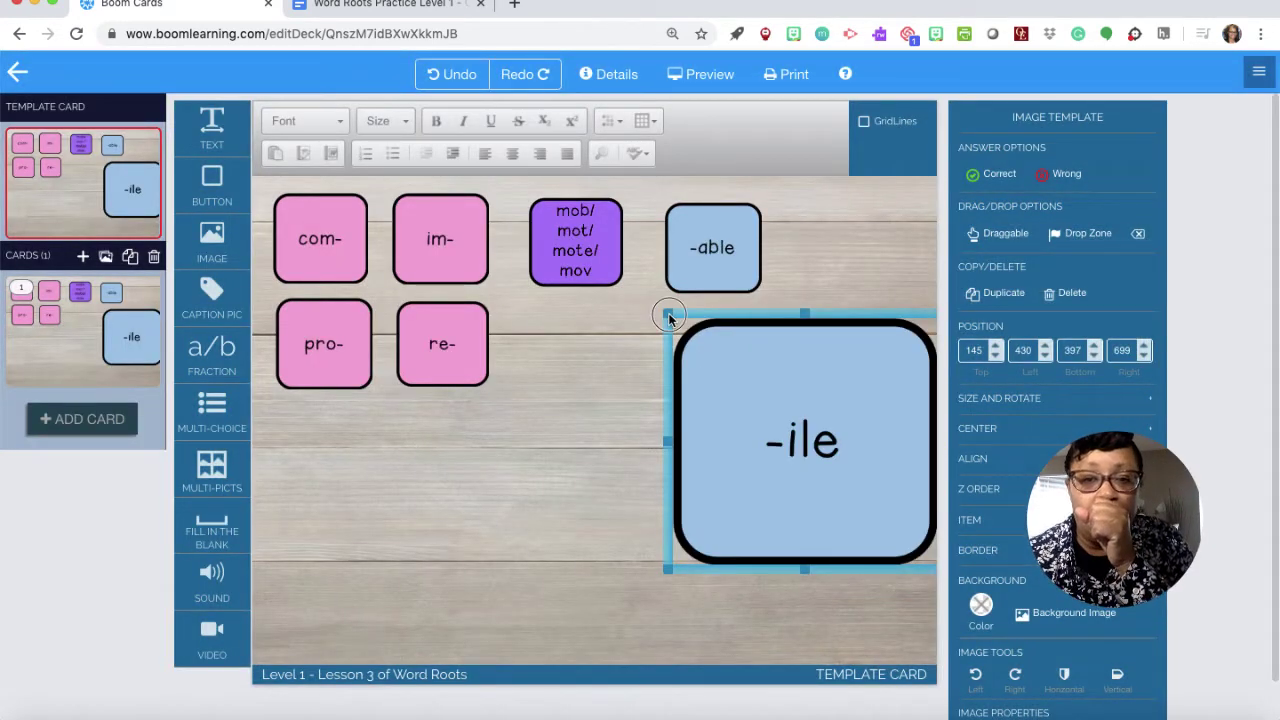
pyautogui.moveTo(669, 316); pyautogui.dragTo(852, 488)
pyautogui.moveTo(913, 533); pyautogui.dragTo(841, 262)
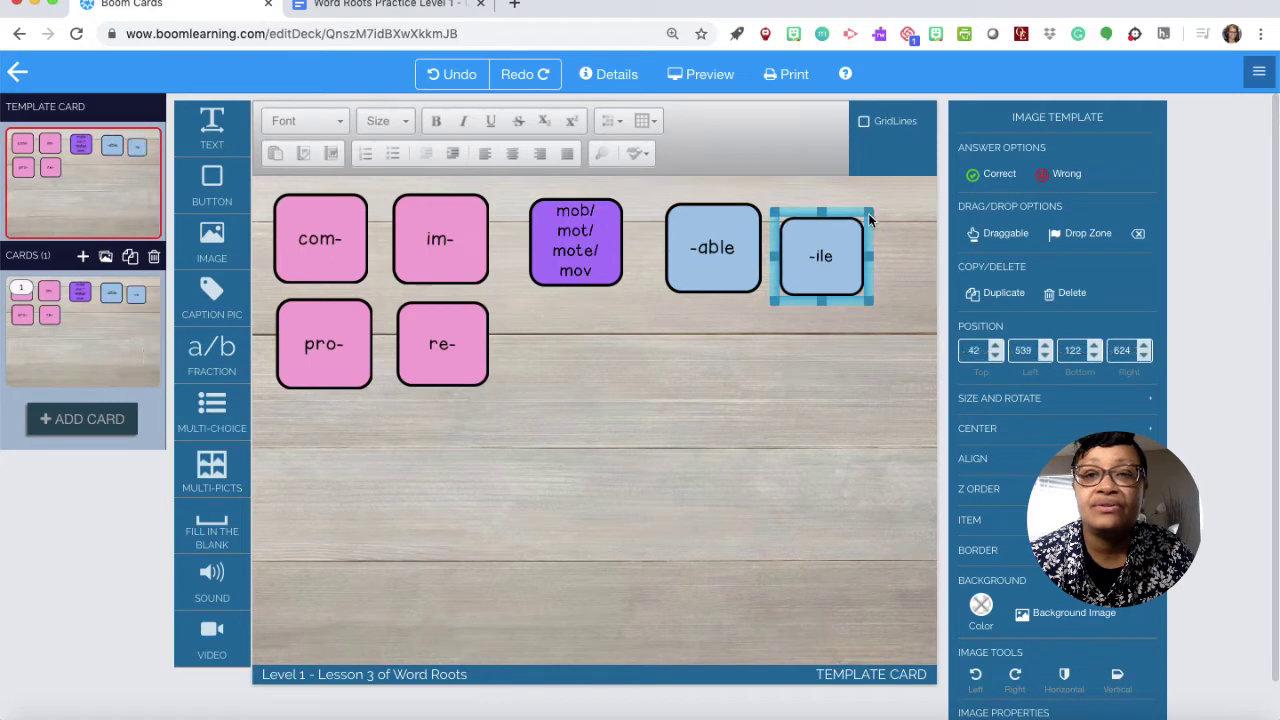
pyautogui.moveTo(872, 204); pyautogui.dragTo(878, 199)
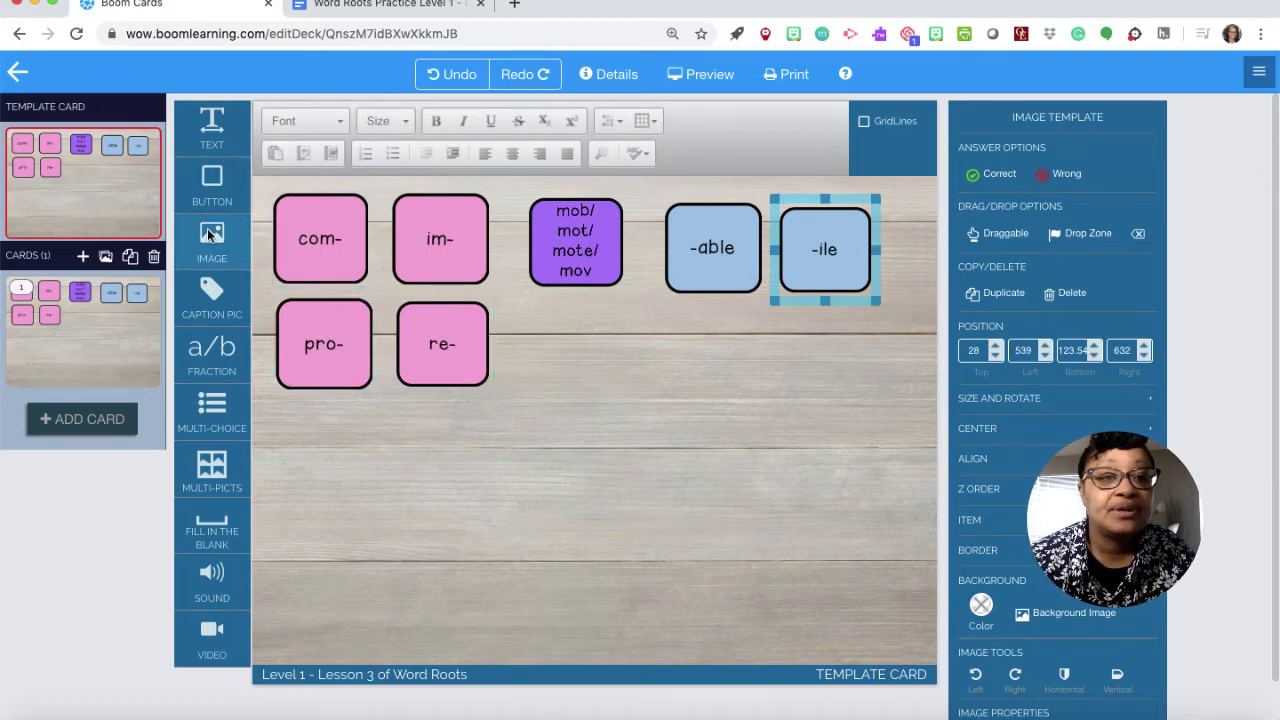
# Add the -ion image, shrink it to tile size and place it below the -able tile at about top 149, left 429.
pyautogui.moveTo(210, 234); pyautogui.dragTo(713, 340)
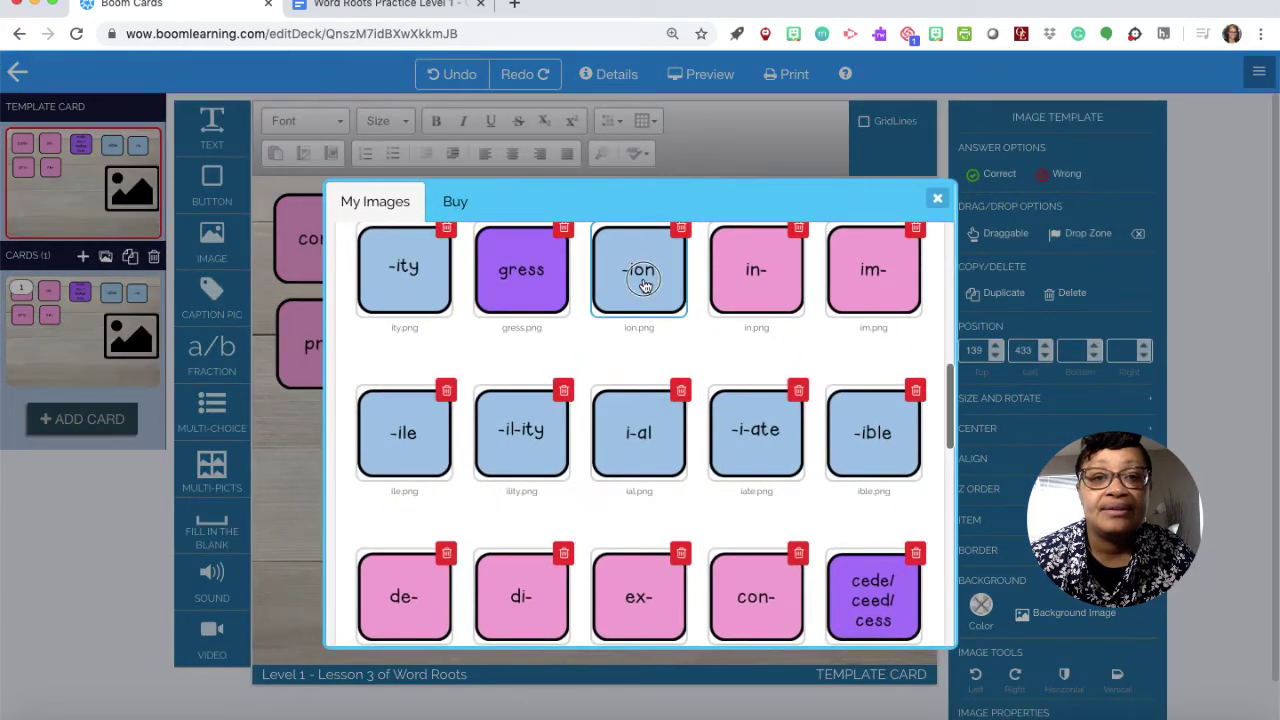
pyautogui.click(645, 287)
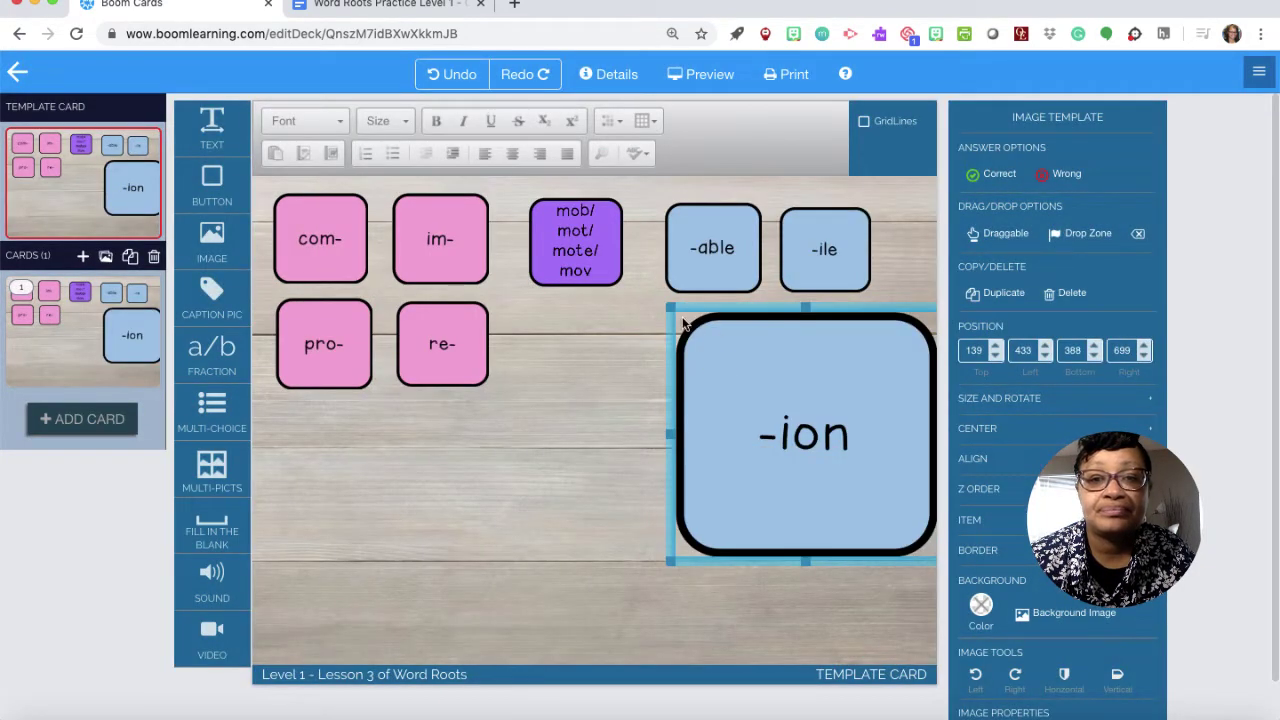
pyautogui.moveTo(672, 308); pyautogui.dragTo(808, 445)
pyautogui.moveTo(835, 488); pyautogui.dragTo(694, 374)
pyautogui.moveTo(790, 328); pyautogui.dragTo(766, 349)
pyautogui.moveTo(723, 400); pyautogui.dragTo(733, 364)
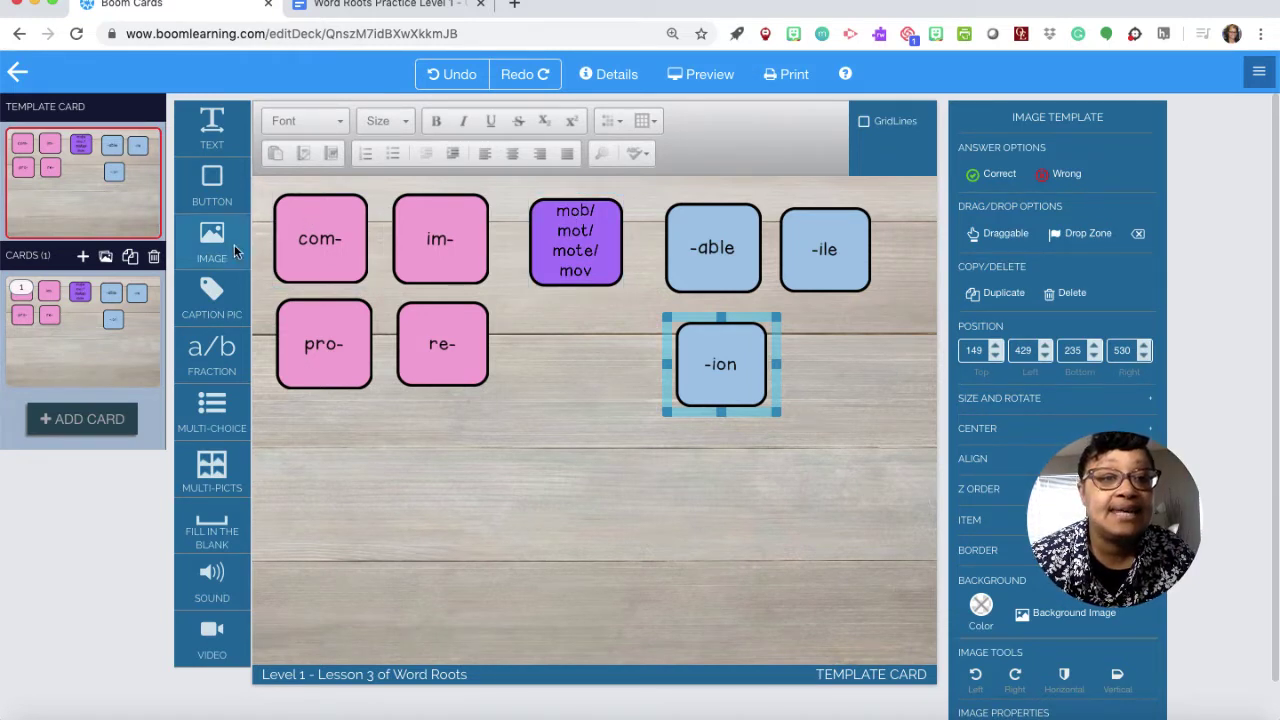
# Add the -il-ity image, shrunk to tile size, below the -ile tile and beside the -ion tile.
pyautogui.moveTo(221, 244); pyautogui.dragTo(834, 367)
pyautogui.click(520, 428)
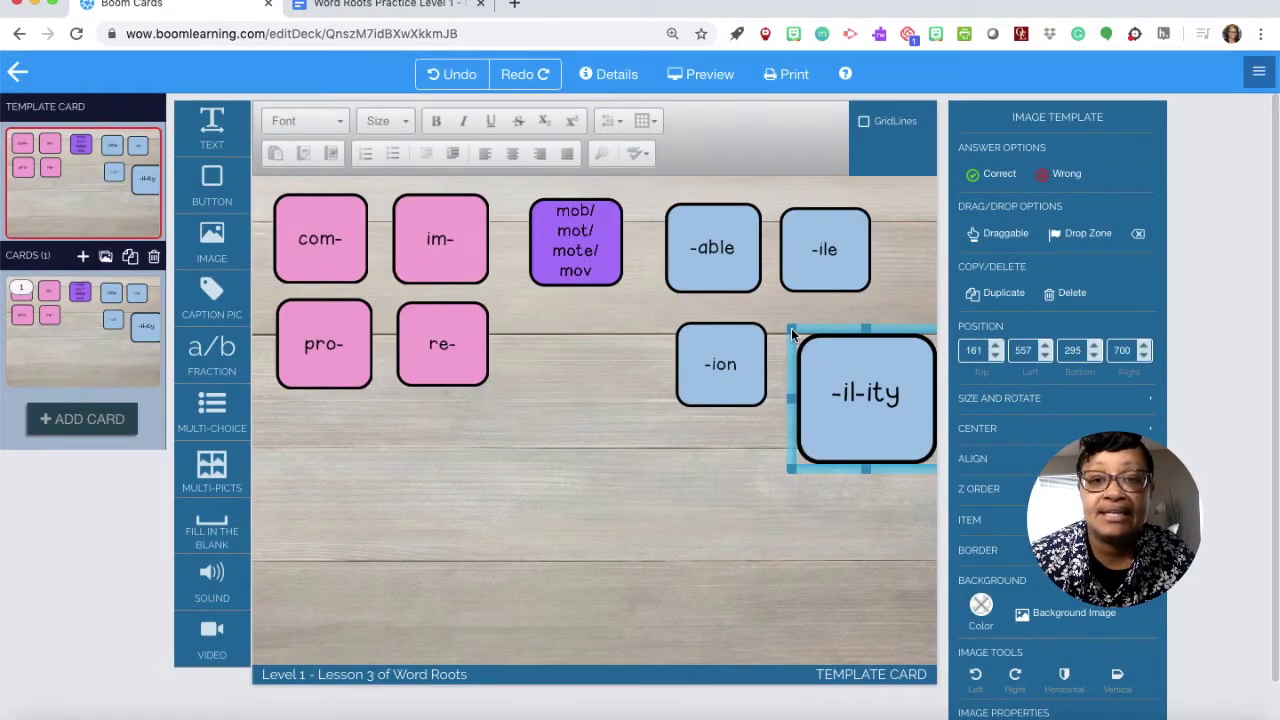
pyautogui.moveTo(792, 334); pyautogui.dragTo(886, 411)
pyautogui.click(868, 447)
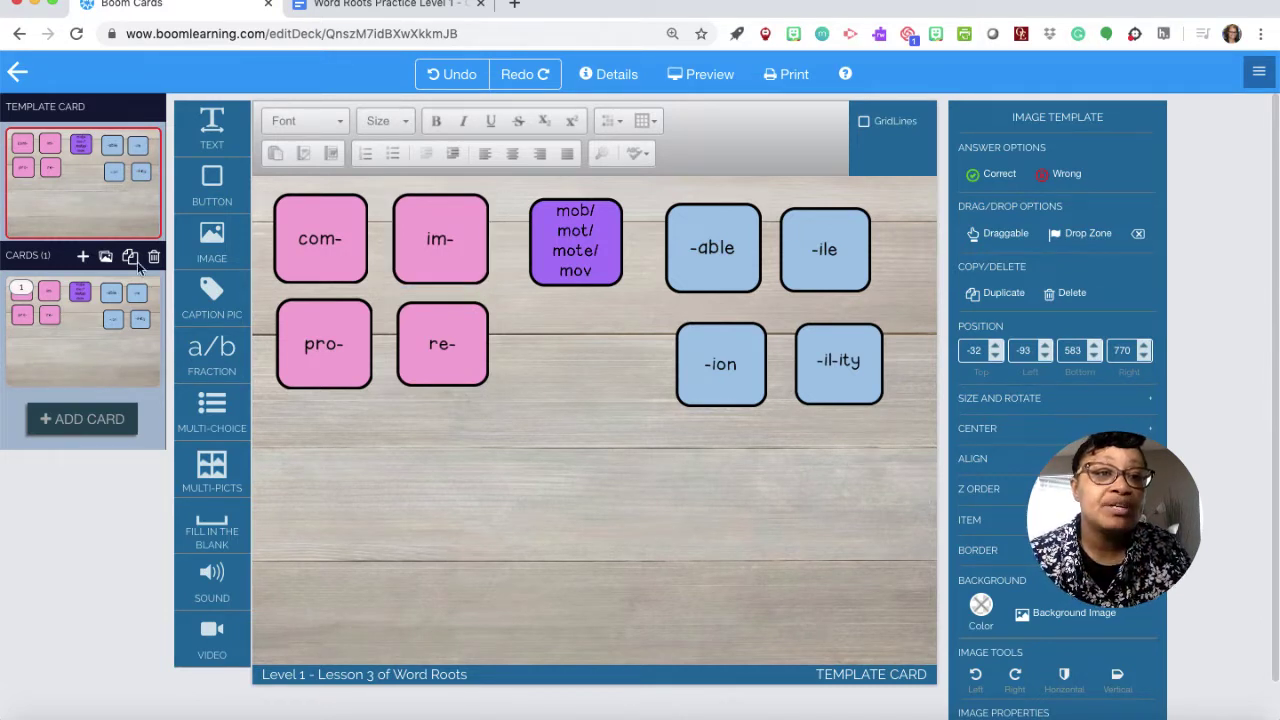
# Compare the template card with card 1, ending on the template card.
pyautogui.click(101, 231)
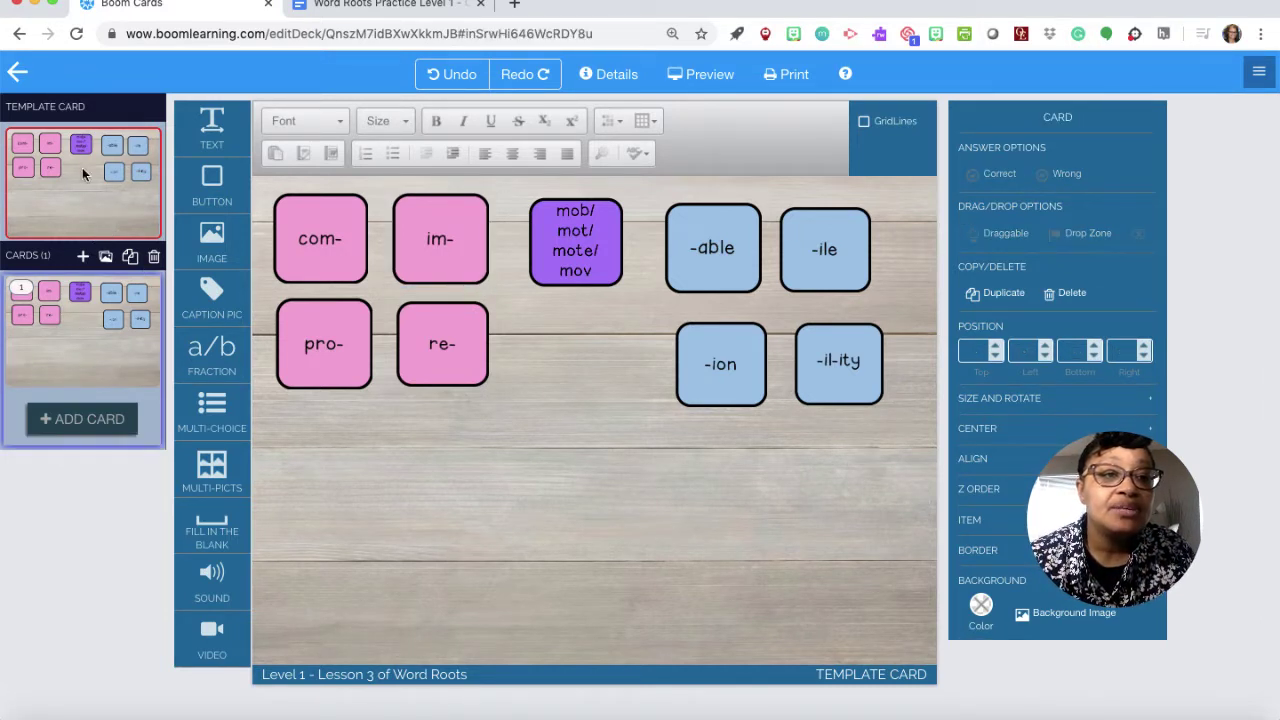
pyautogui.click(88, 340)
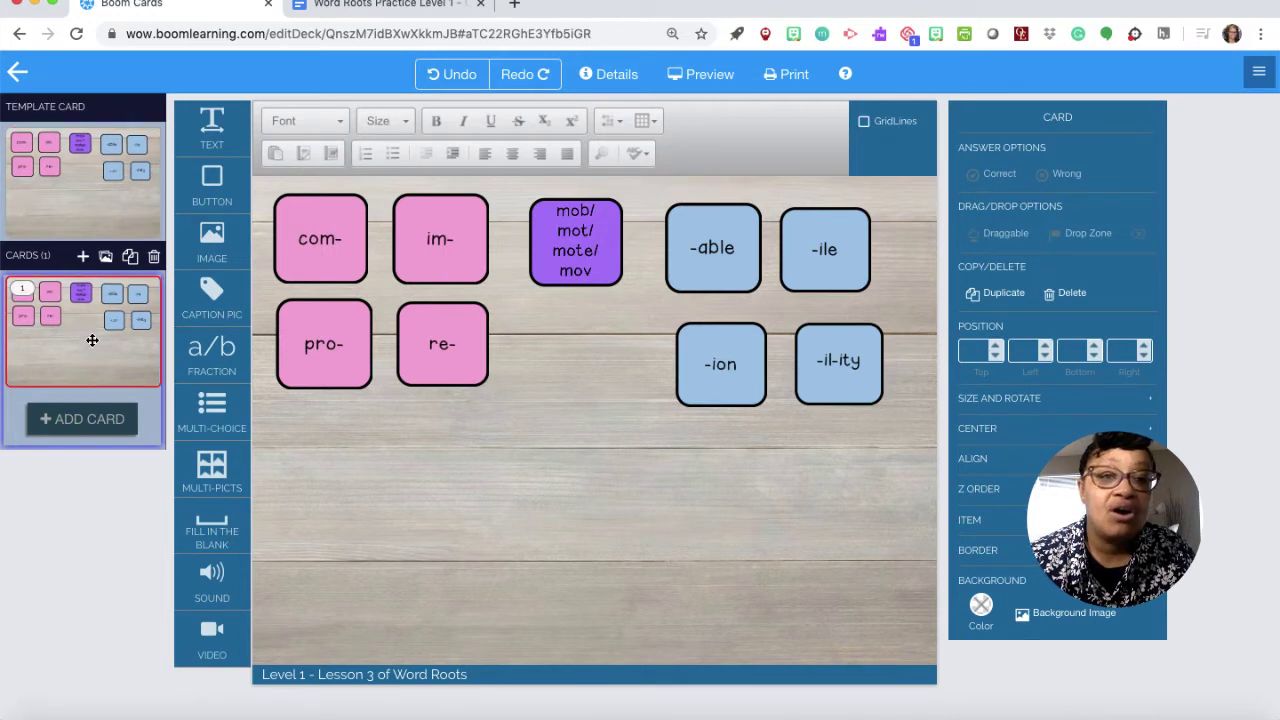
pyautogui.click(92, 202)
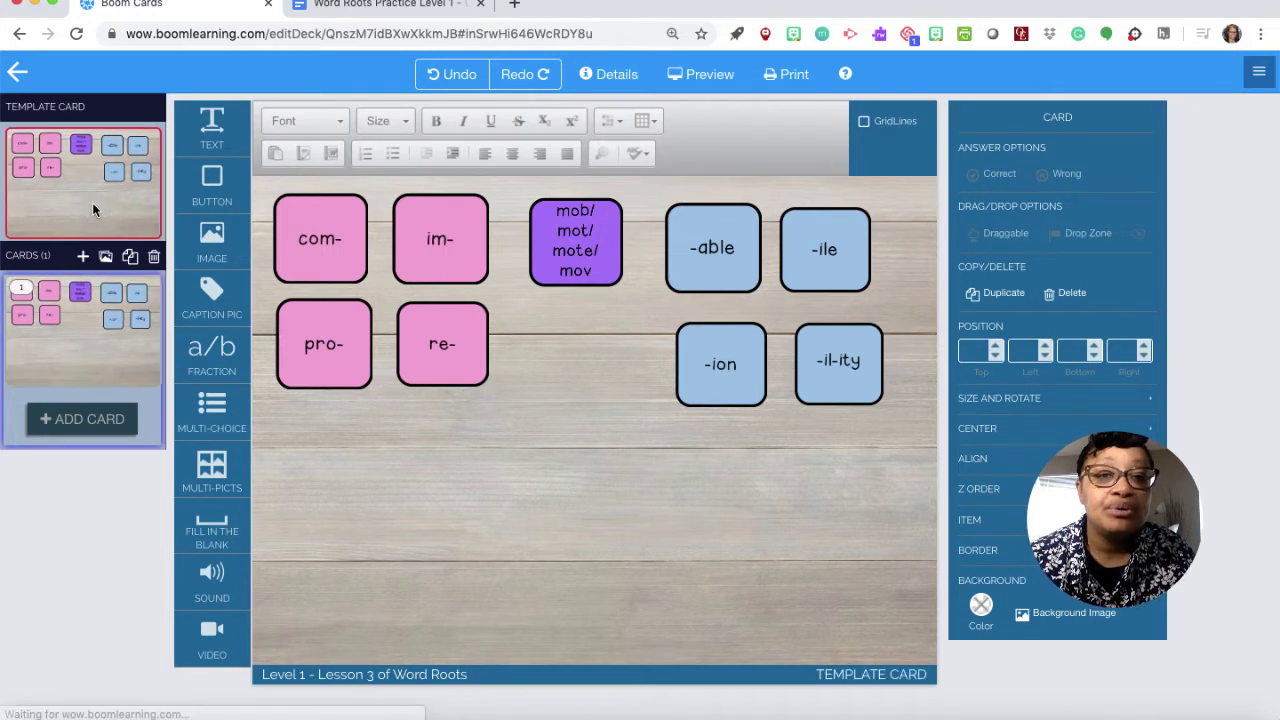
pyautogui.click(75, 341)
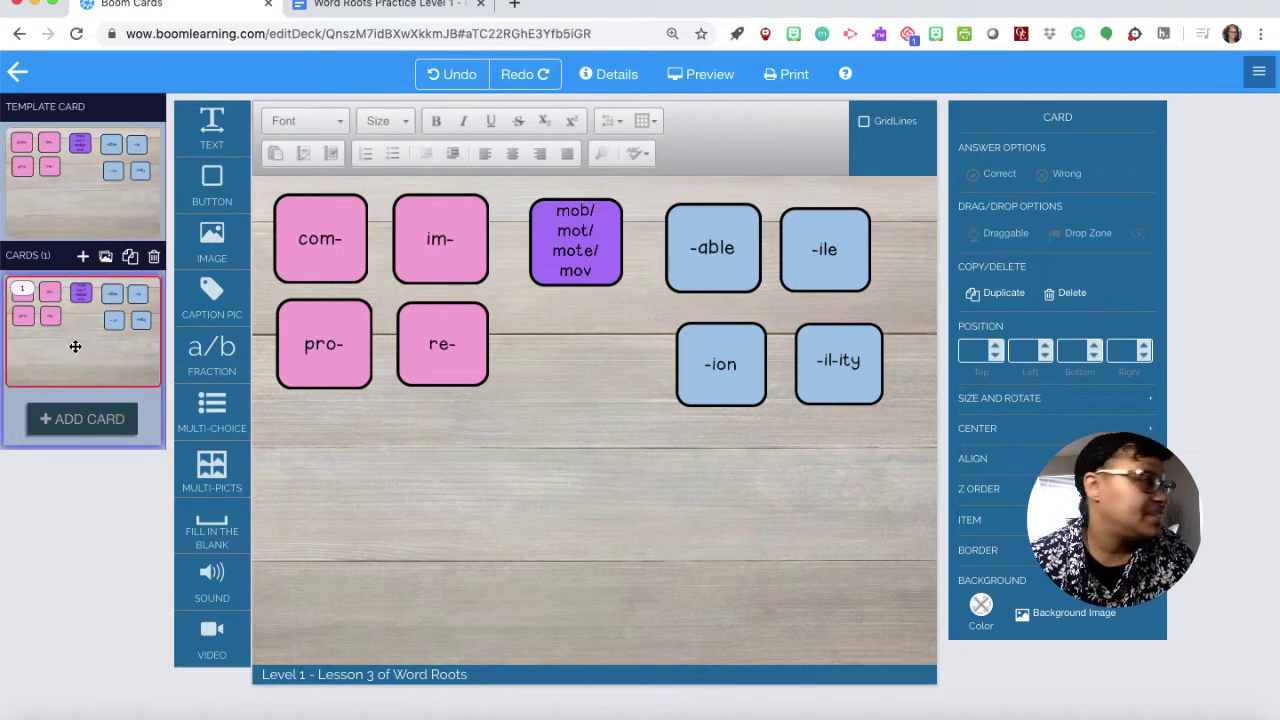
pyautogui.click(83, 207)
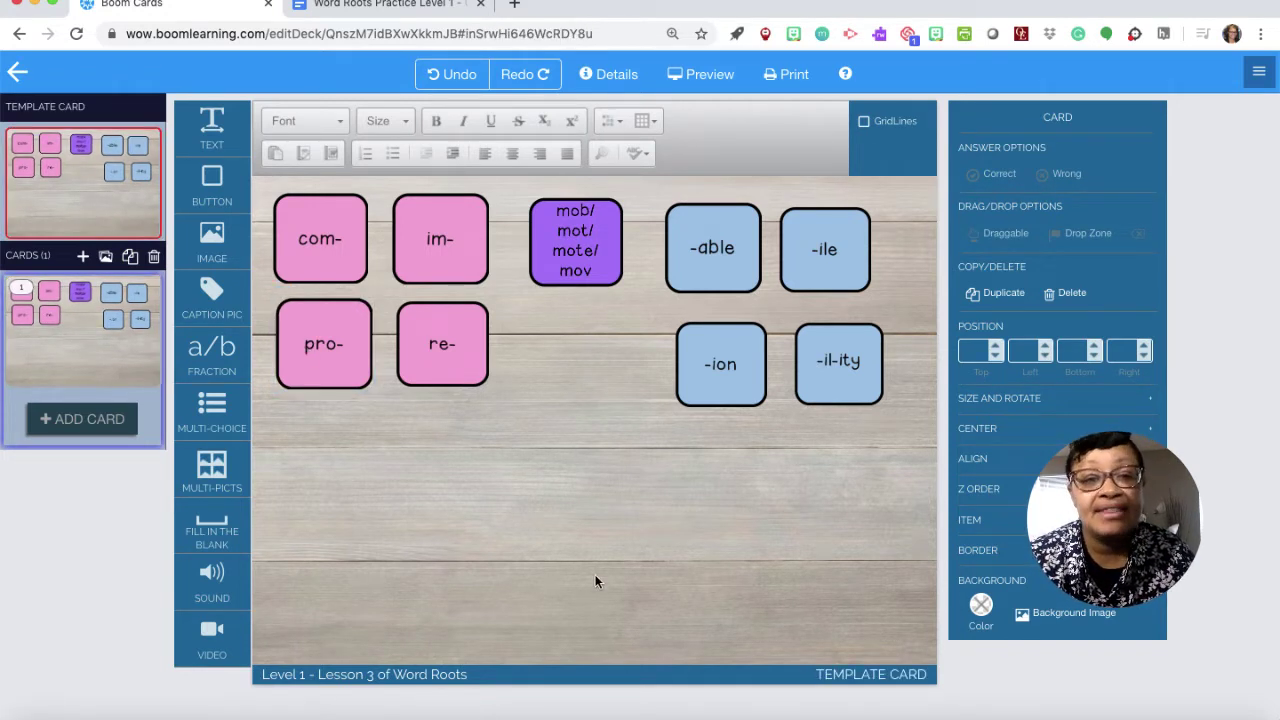
# Add the blank pink prefix.png image to the template card, shrink it to tile size and place it below the re- tile near the card's lower edge.
pyautogui.moveTo(212, 240); pyautogui.dragTo(425, 587)
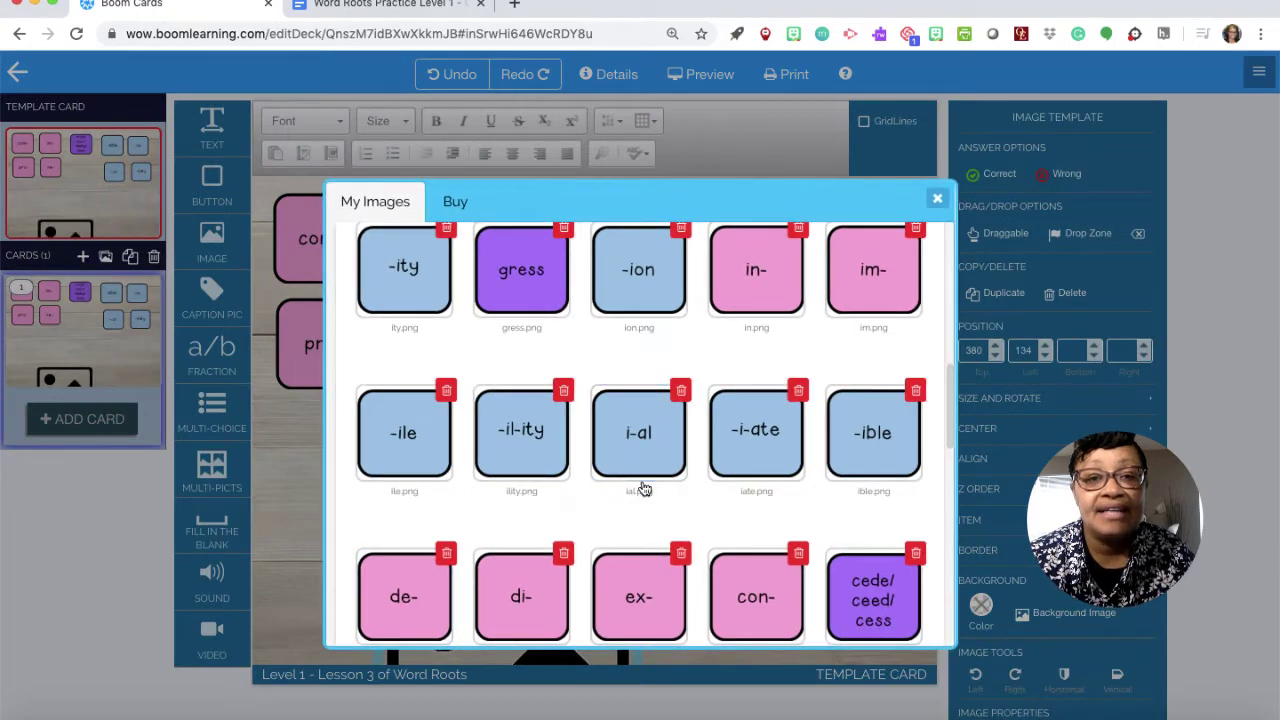
pyautogui.scroll(3, 645, 488)
pyautogui.scroll(5, 645, 488)
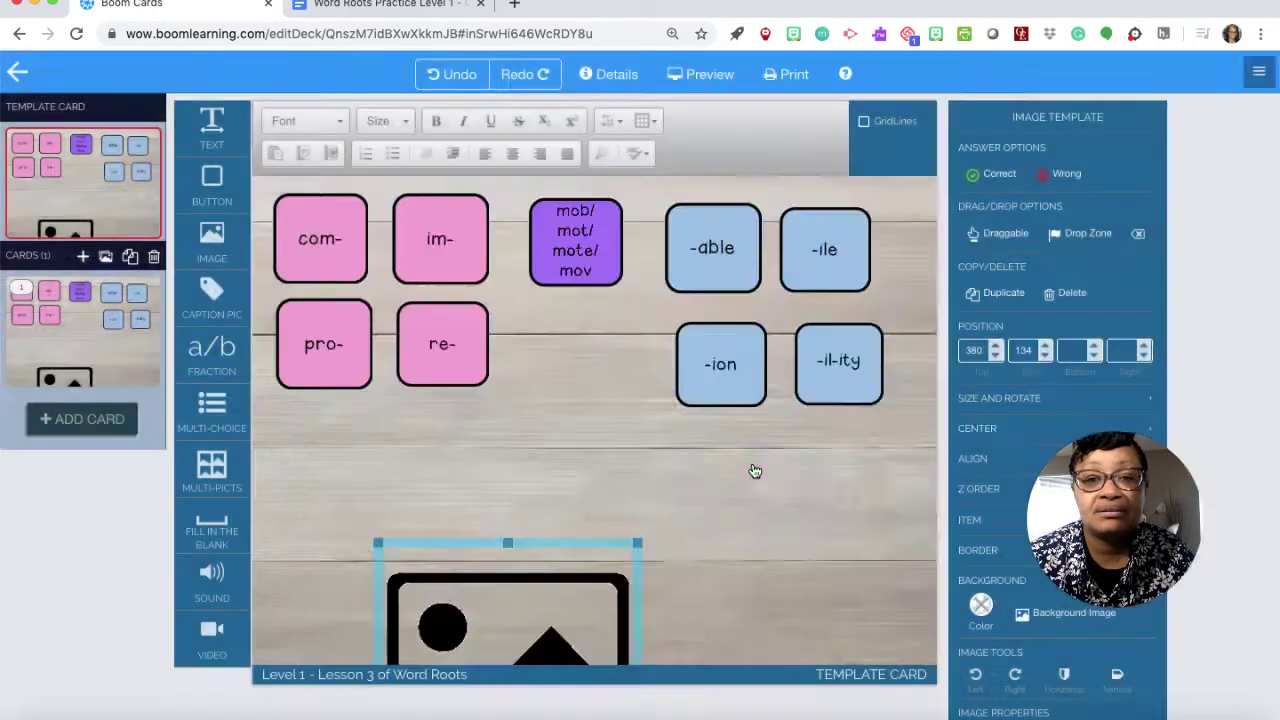
pyautogui.moveTo(529, 580); pyautogui.dragTo(463, 458)
pyautogui.moveTo(303, 405); pyautogui.dragTo(442, 442)
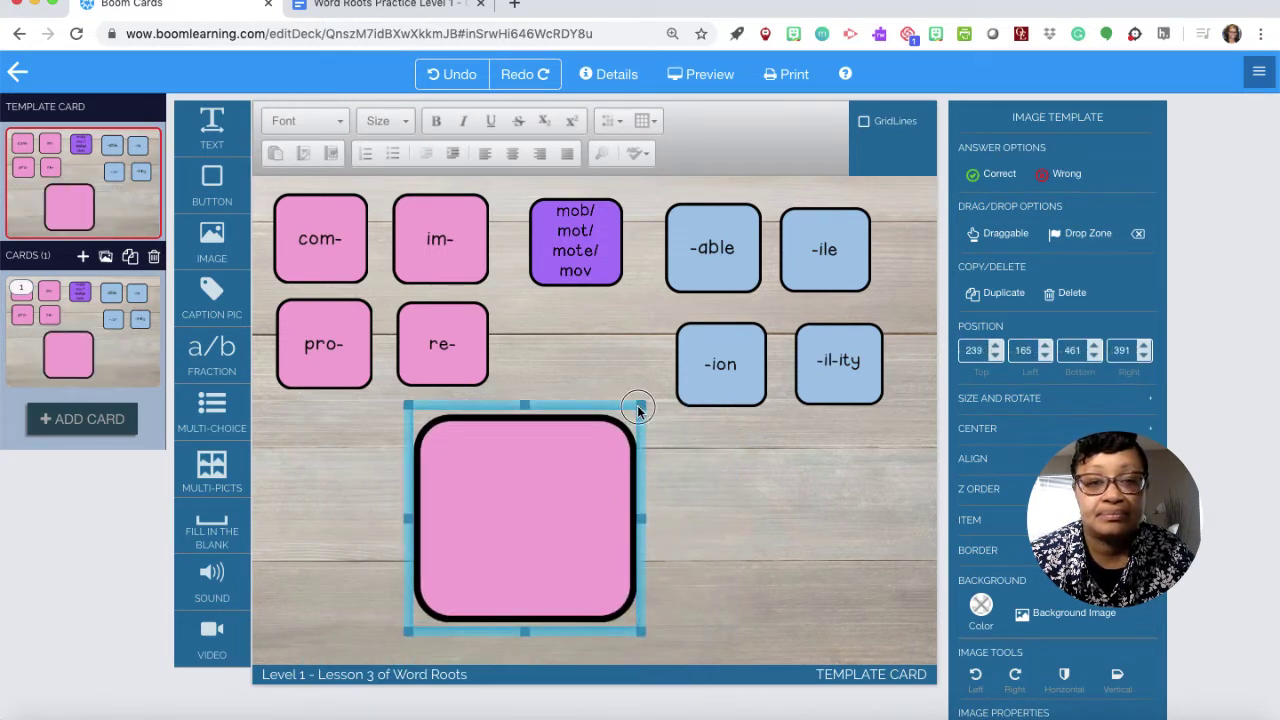
pyautogui.moveTo(639, 403); pyautogui.dragTo(509, 523)
pyautogui.click(586, 546)
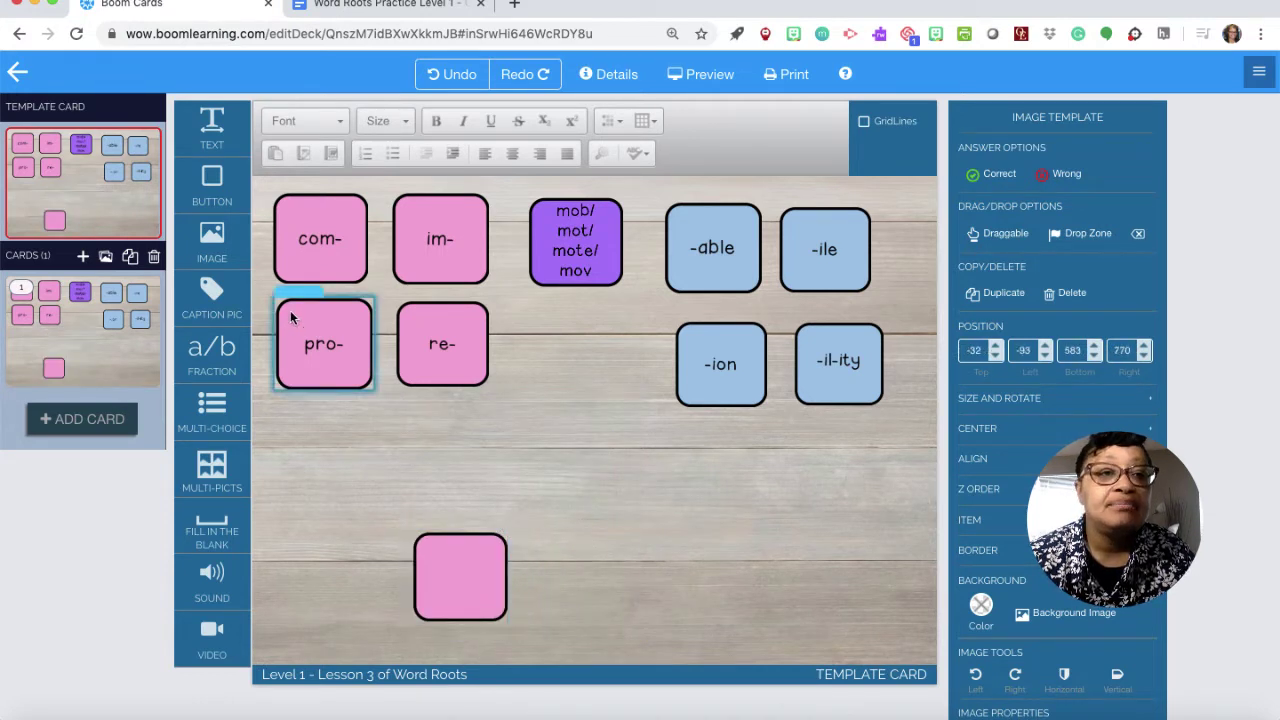
# Add the blank purple latinroots.png image, shrink it to tile size and place it directly right of the blank pink tile.
pyautogui.moveTo(212, 238); pyautogui.dragTo(560, 574)
pyautogui.click(530, 452)
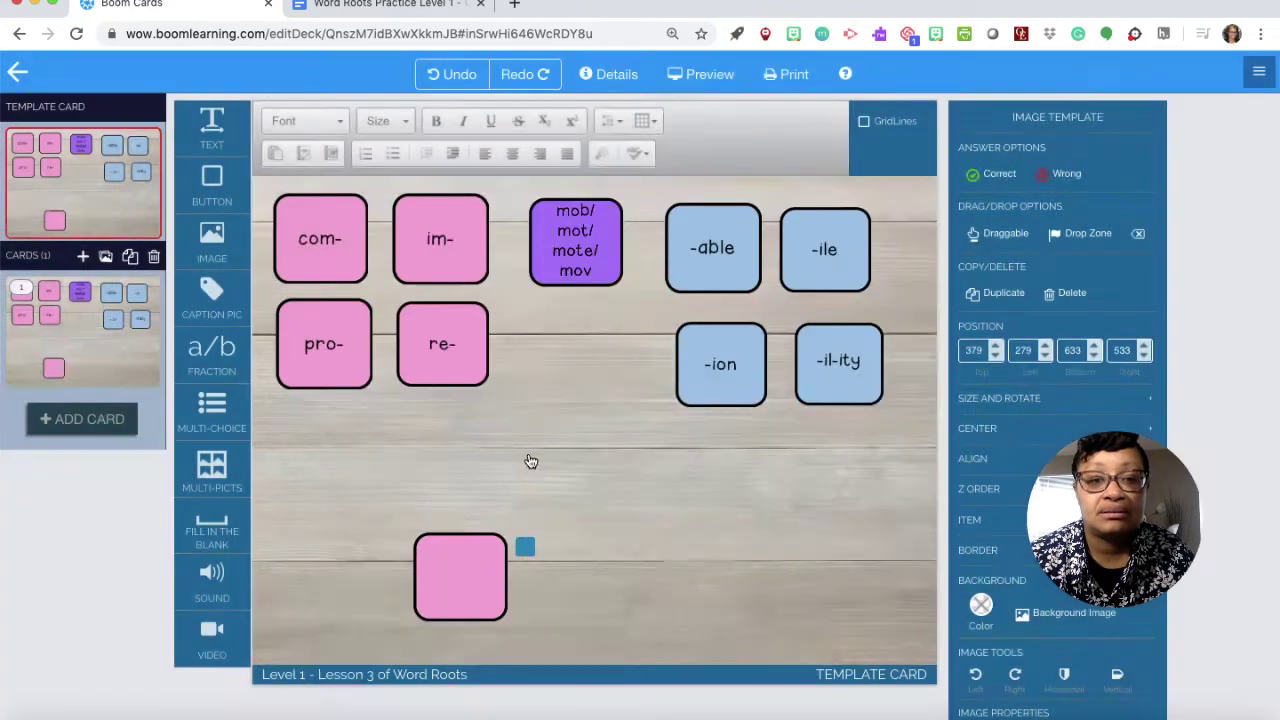
pyautogui.moveTo(519, 541); pyautogui.dragTo(594, 409)
pyautogui.moveTo(784, 400); pyautogui.dragTo(643, 523)
pyautogui.moveTo(619, 572); pyautogui.dragTo(600, 574)
pyautogui.click(685, 584)
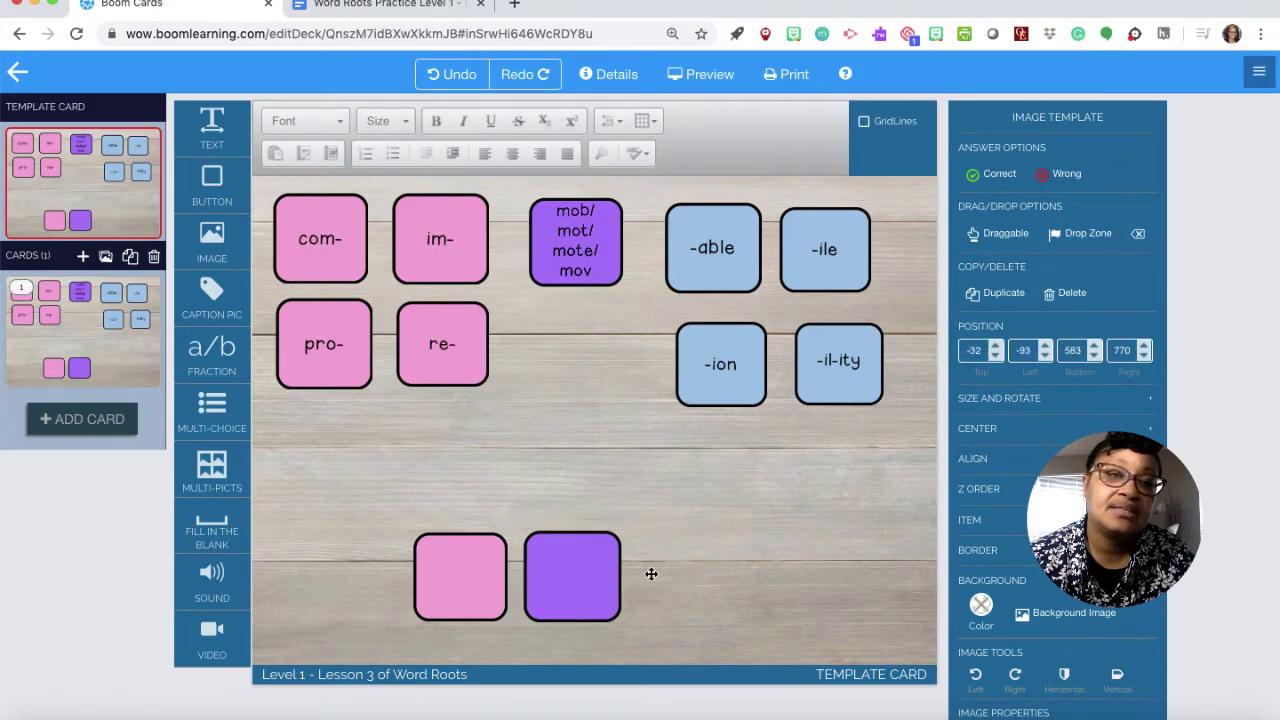
# Add the blank light blue suffix.png image, shrink it to tile size and place it beside the blank purple tile at about top 365, left 395.
pyautogui.click(212, 243)
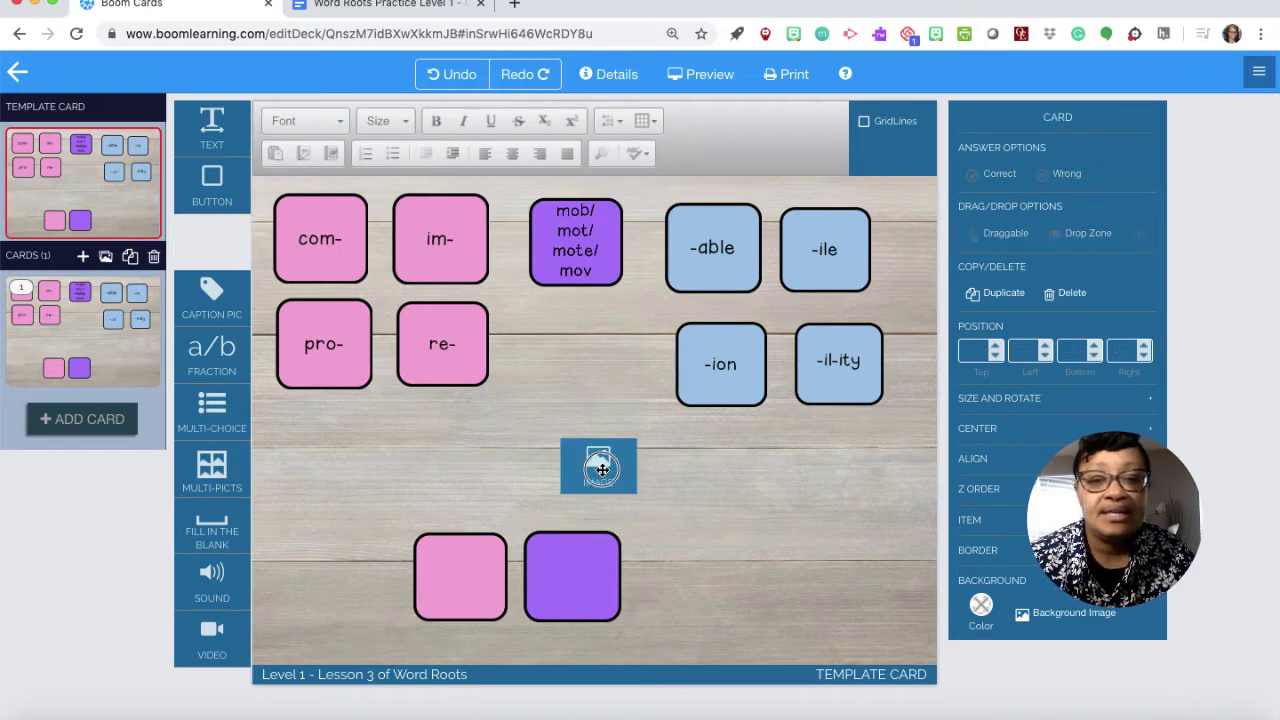
pyautogui.moveTo(600, 466); pyautogui.dragTo(672, 572)
pyautogui.click(679, 578)
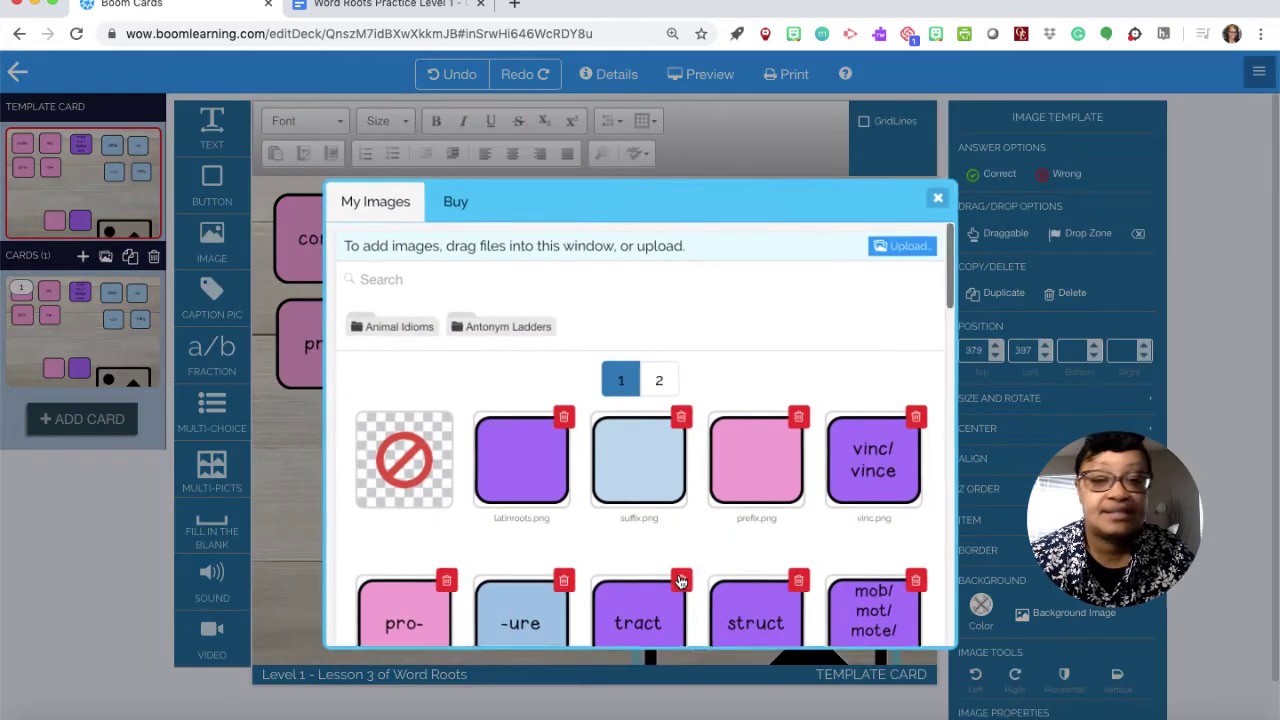
pyautogui.click(636, 484)
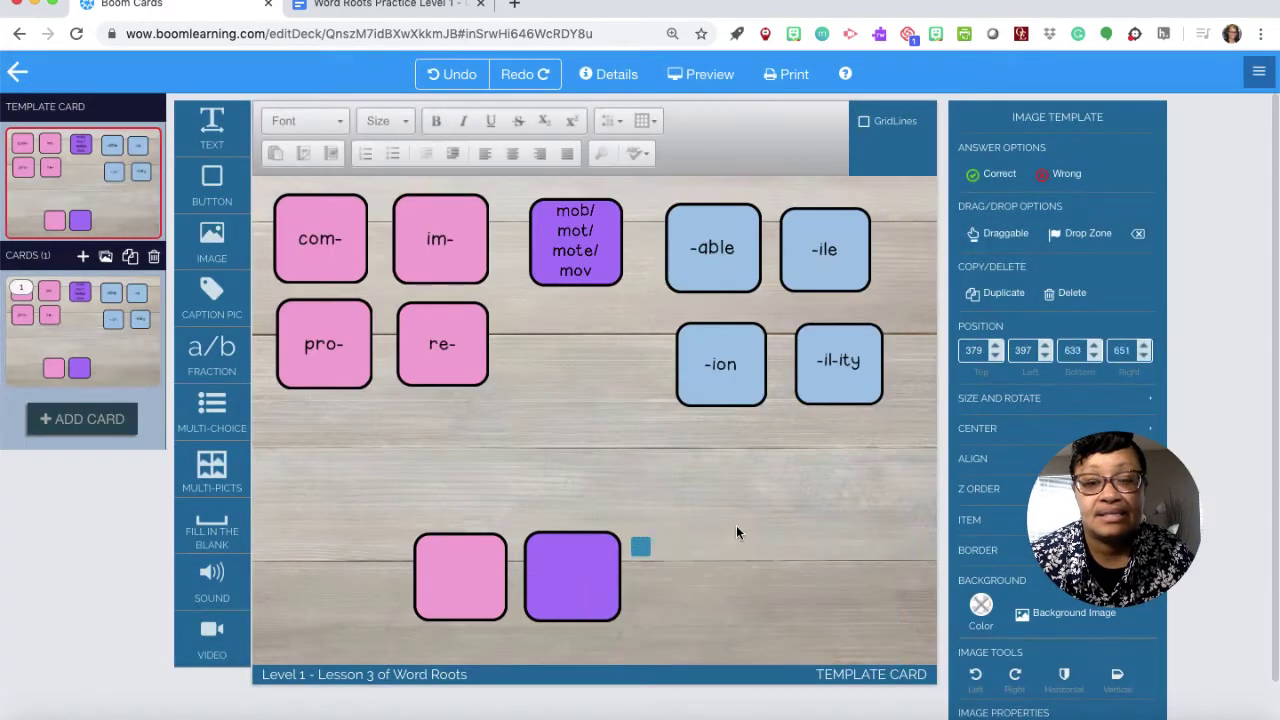
pyautogui.moveTo(719, 546); pyautogui.dragTo(629, 388)
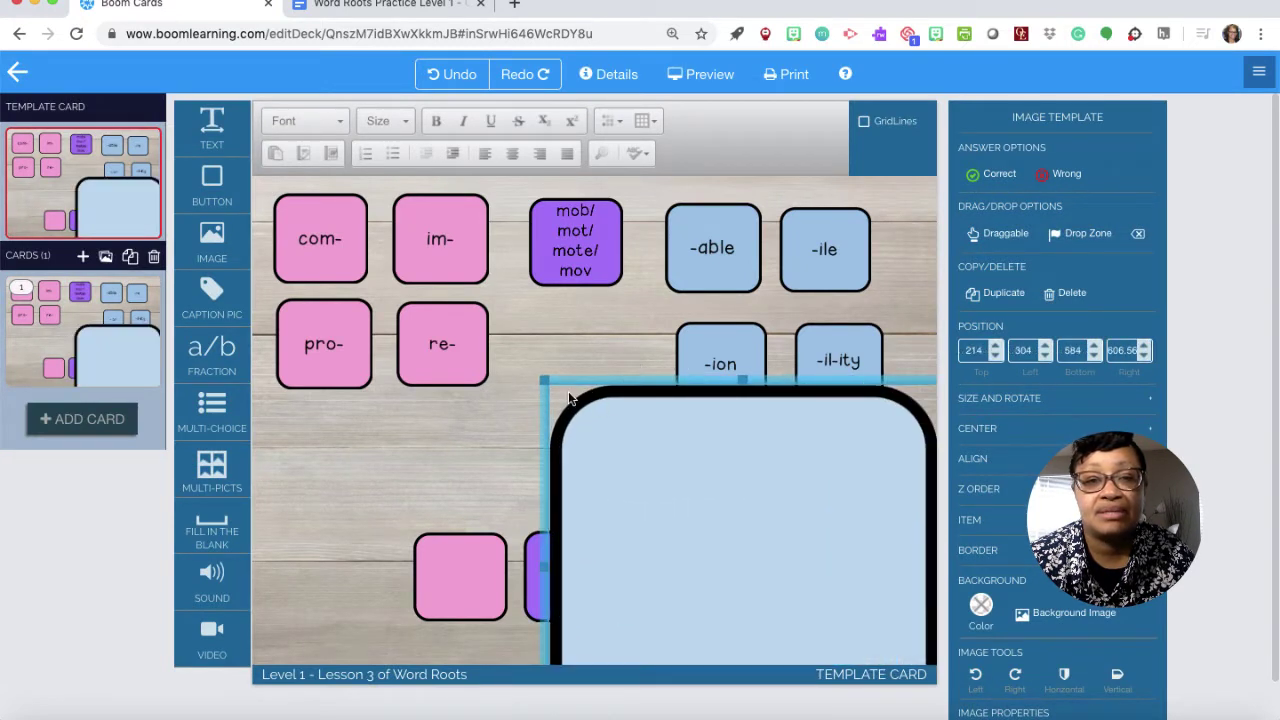
pyautogui.moveTo(542, 378); pyautogui.dragTo(666, 526)
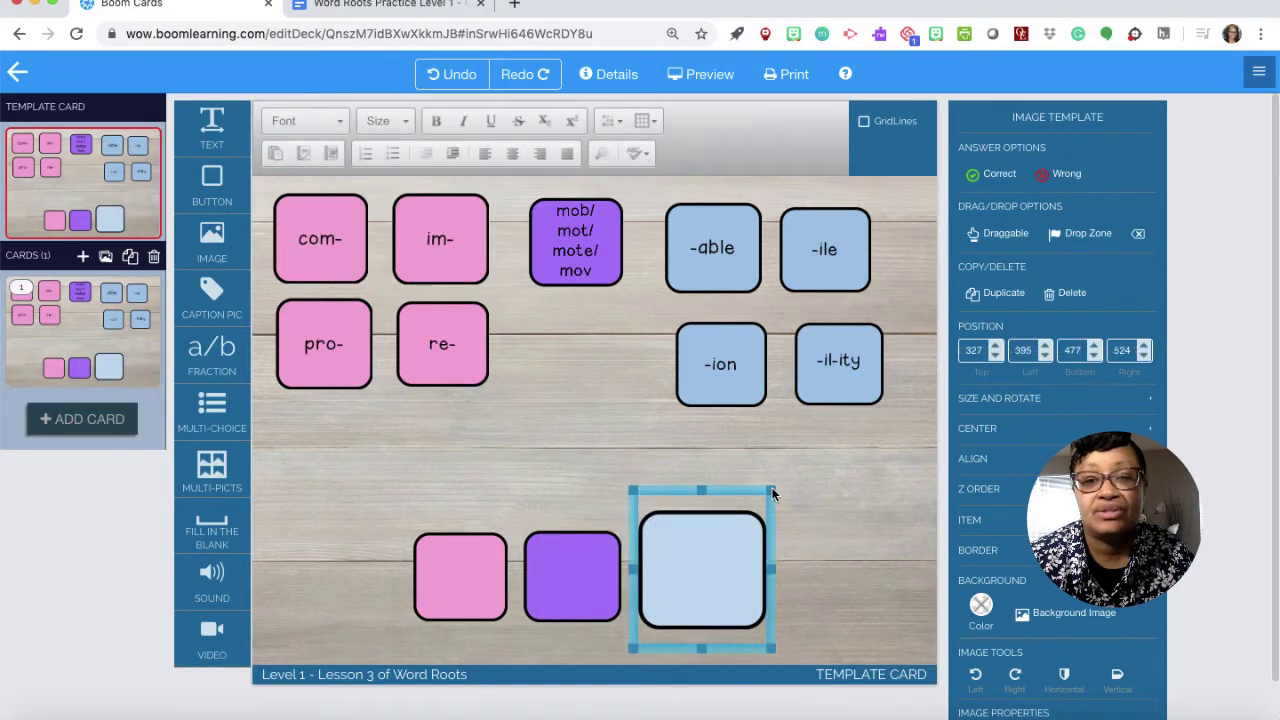
pyautogui.moveTo(776, 478); pyautogui.dragTo(741, 552)
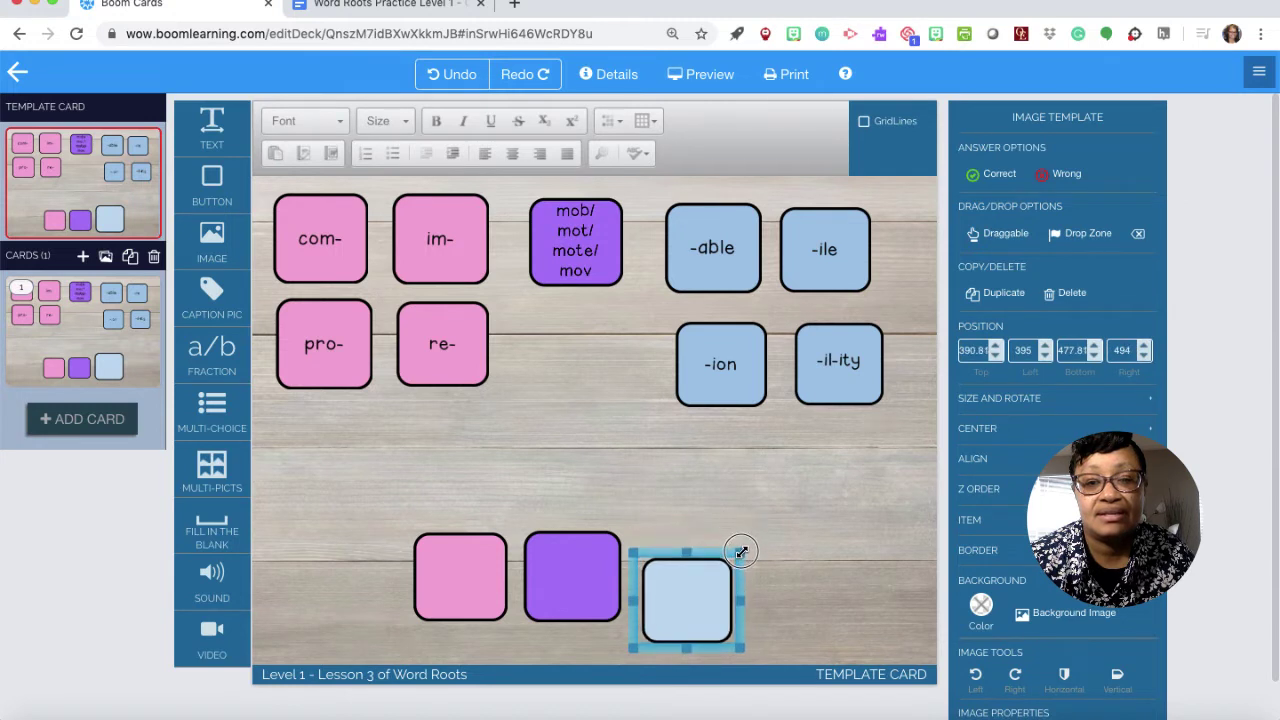
pyautogui.moveTo(697, 598); pyautogui.dragTo(695, 570)
pyautogui.click(794, 573)
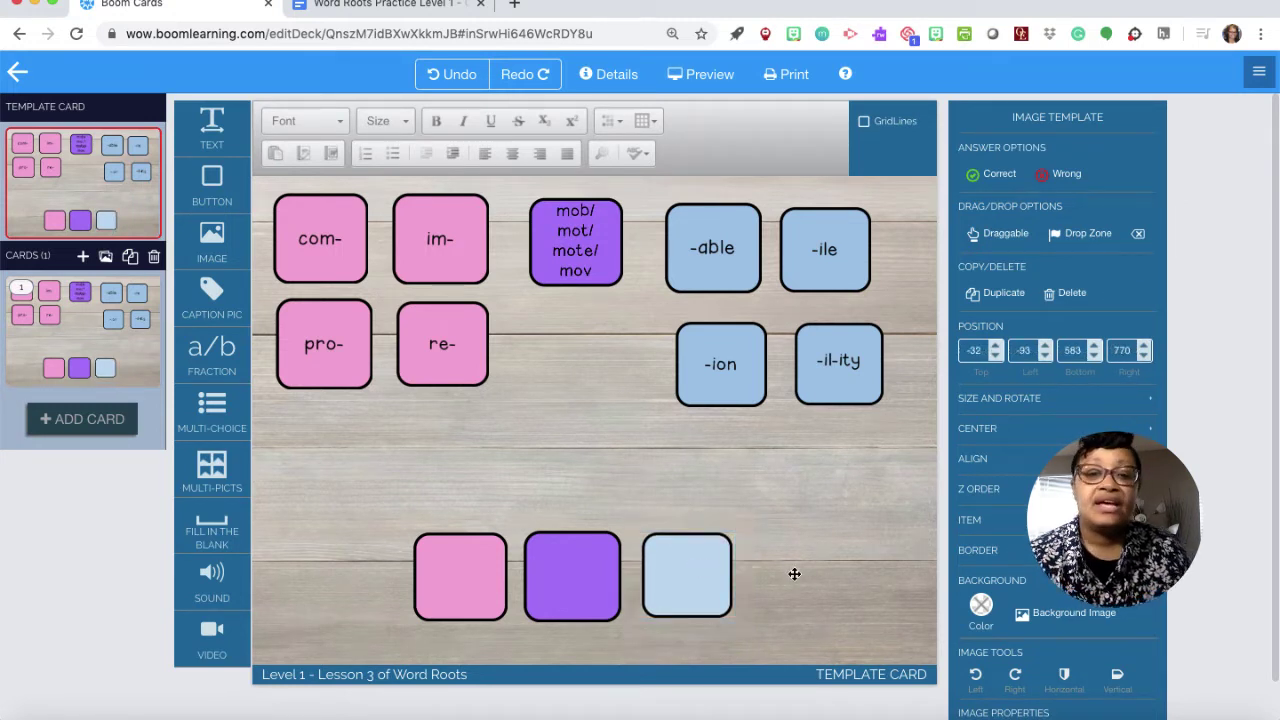
# Enlarge the blank light blue tile slightly and realign it with the blank pink and purple tiles.
pyautogui.click(686, 564)
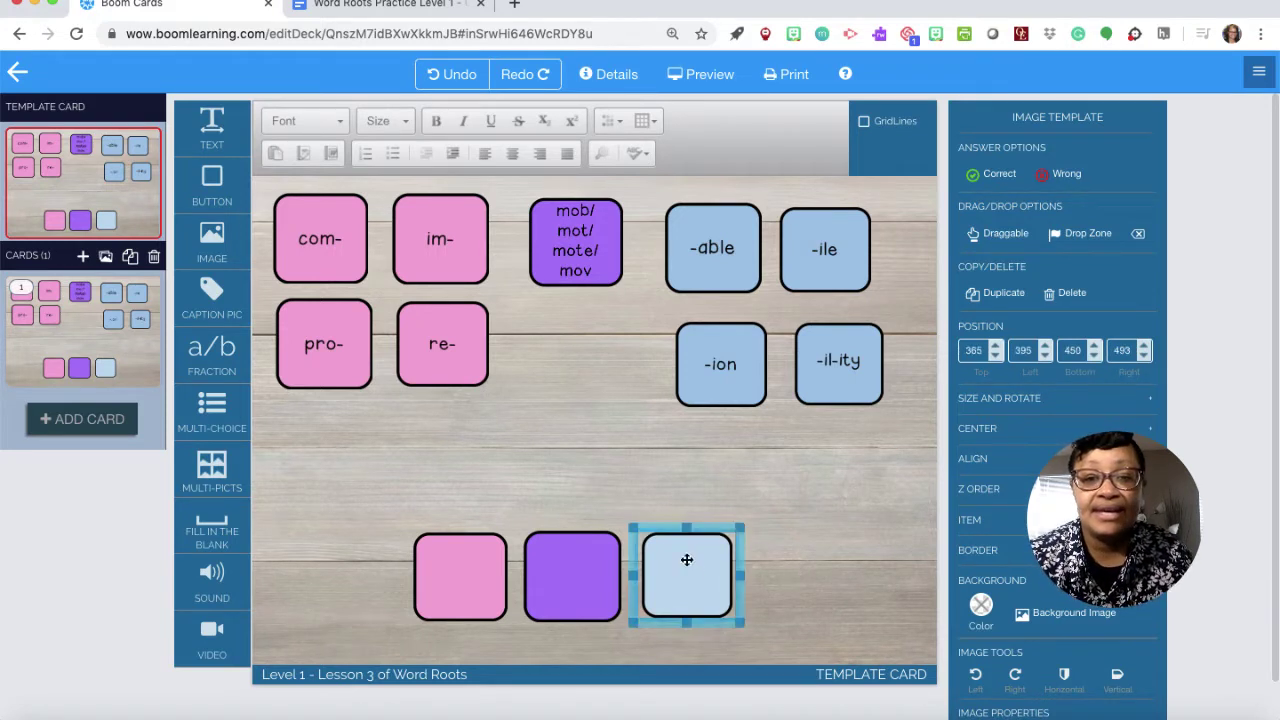
pyautogui.moveTo(737, 526); pyautogui.dragTo(752, 519)
pyautogui.moveTo(700, 594); pyautogui.dragTo(695, 599)
pyautogui.click(802, 550)
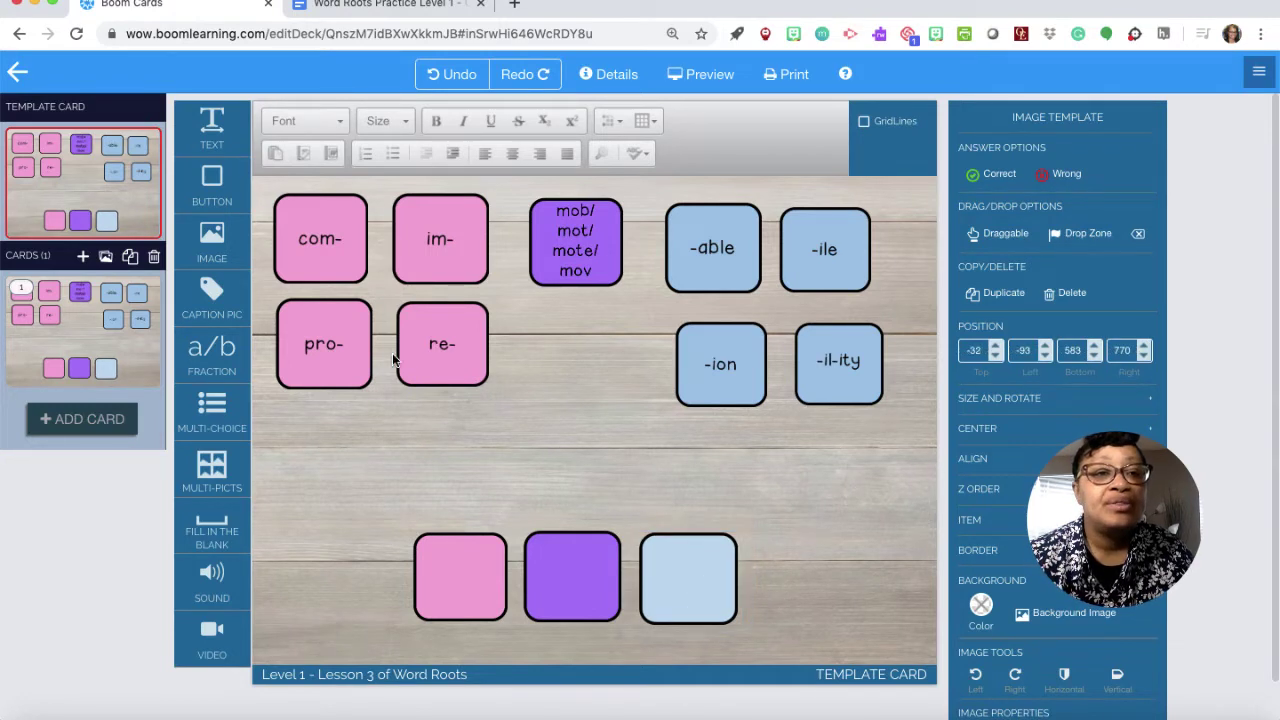
# Add a text box to the template card above the three blank tiles, at about top 268, left 313.
pyautogui.moveTo(212, 128); pyautogui.dragTo(589, 472)
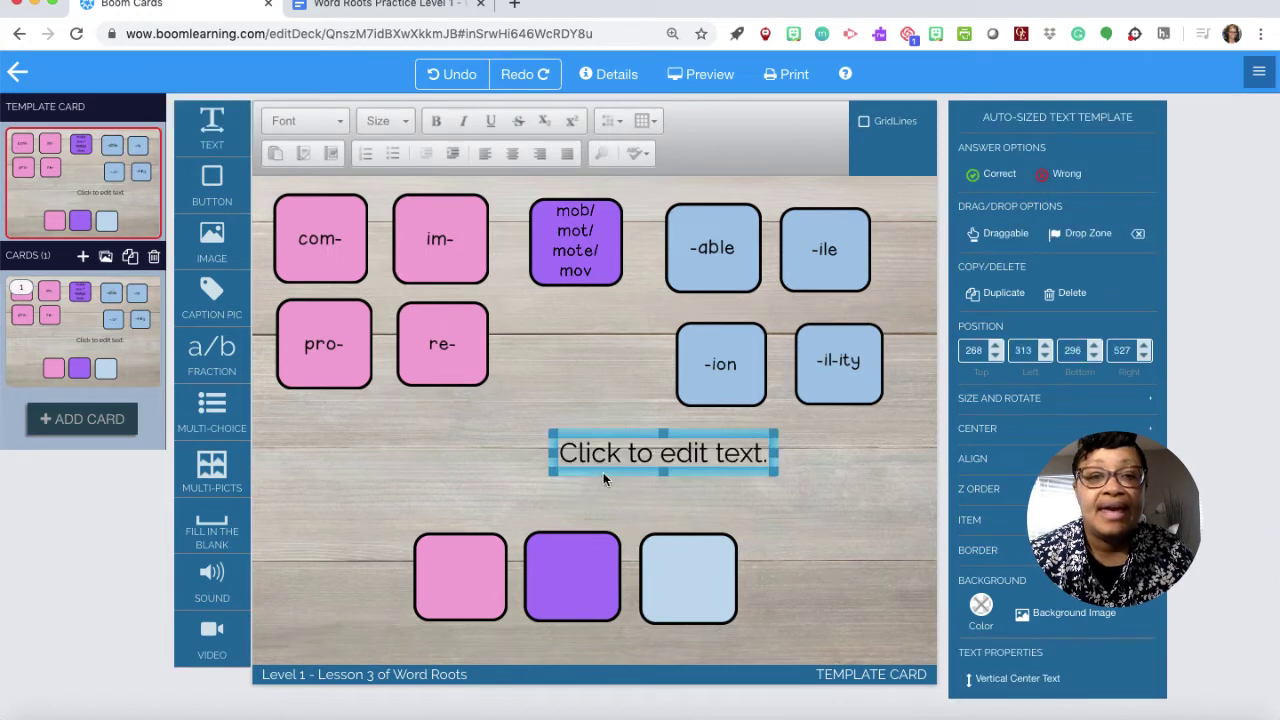
# Copy the "Drag the correct prefix, root and/or suffix..." sentence from the Word Roots Practice Level 1 Google Doc and return to the Boom Cards deck.
pyautogui.click(378, 10)
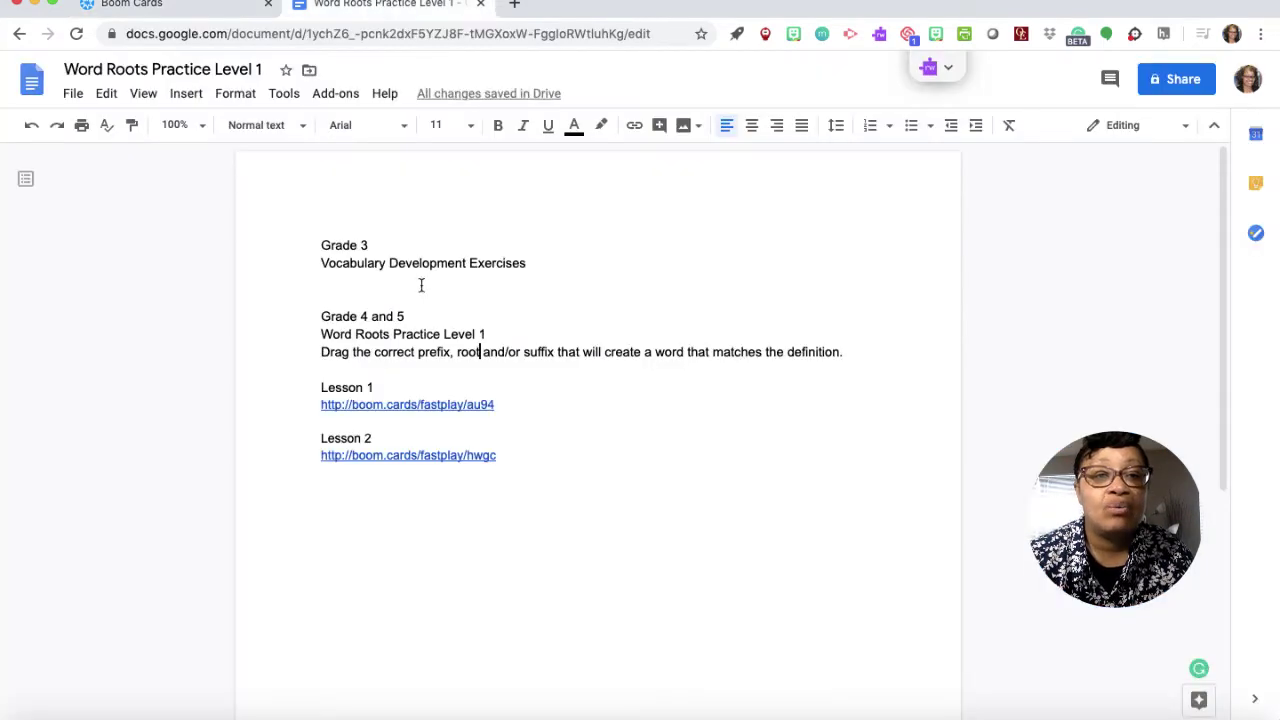
pyautogui.moveTo(318, 351); pyautogui.dragTo(878, 353)
pyautogui.press('super+c')
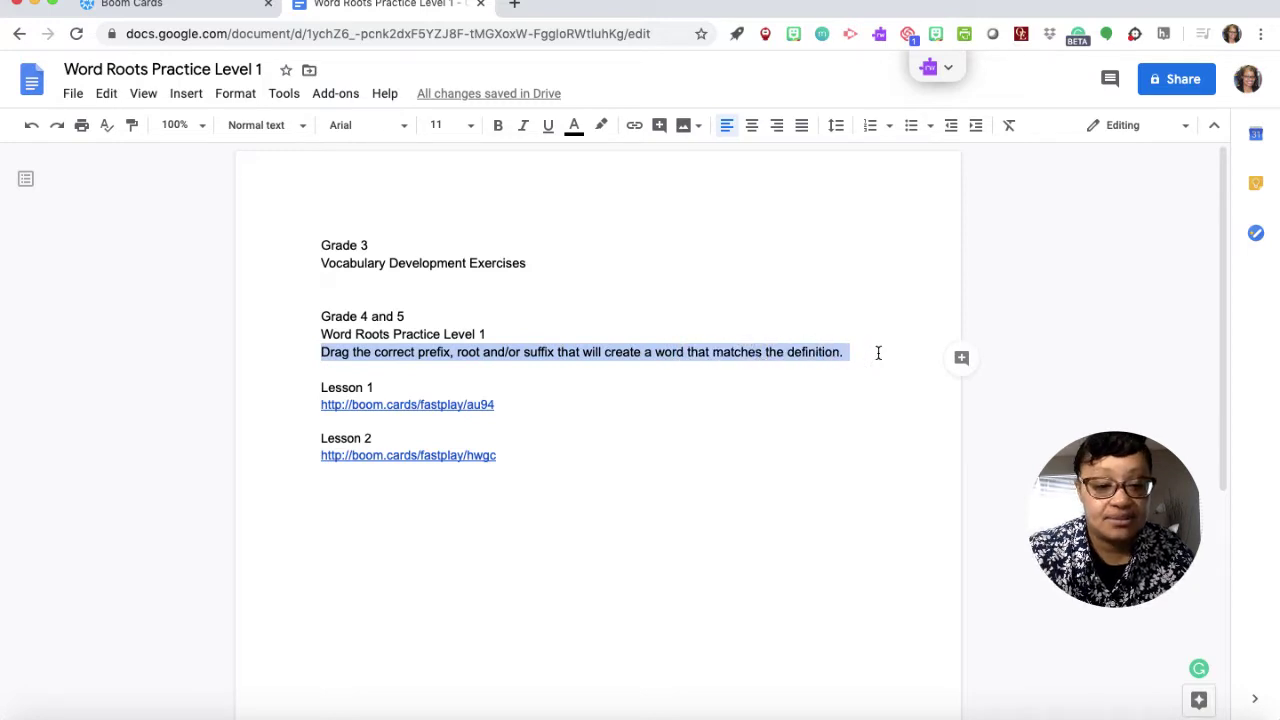
pyautogui.click(202, 9)
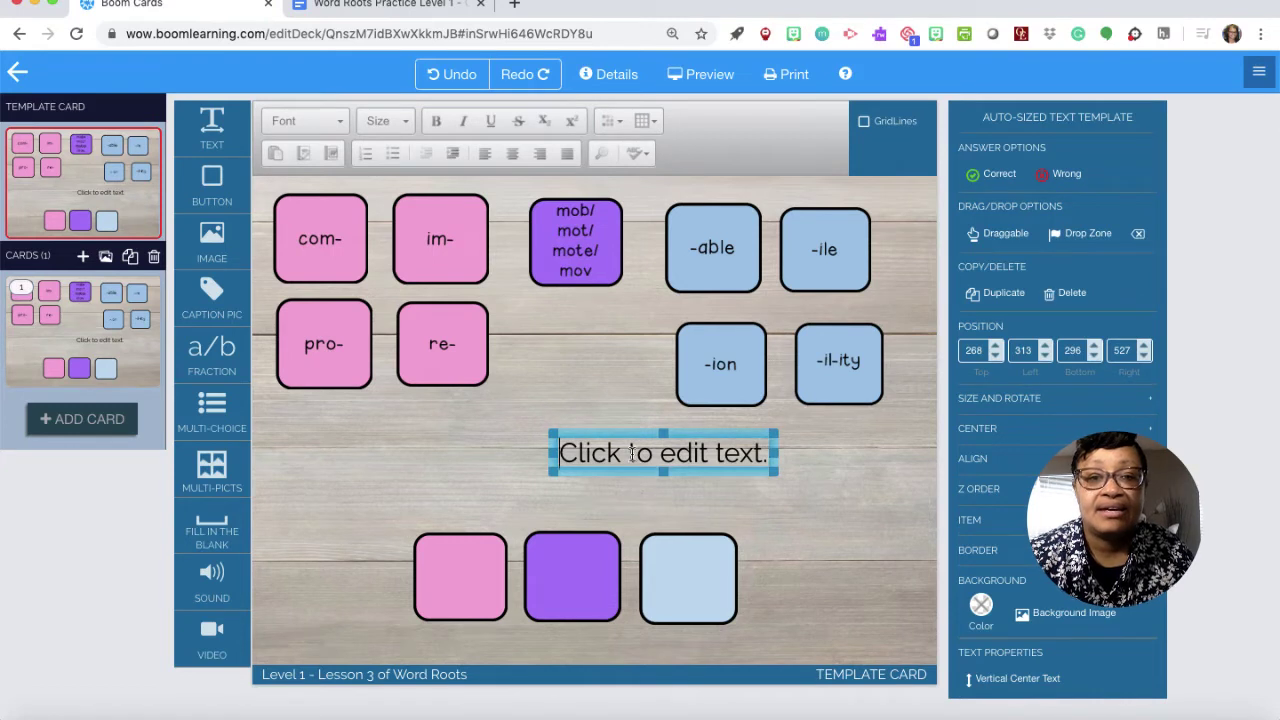
# Replace the template text box's placeholder with the copied instruction "Drag the correct prefix, root and/or suffix that will create a word that matches the definition.".
pyautogui.click(744, 458)
pyautogui.moveTo(765, 457); pyautogui.dragTo(565, 460)
pyautogui.press('BackSpace')
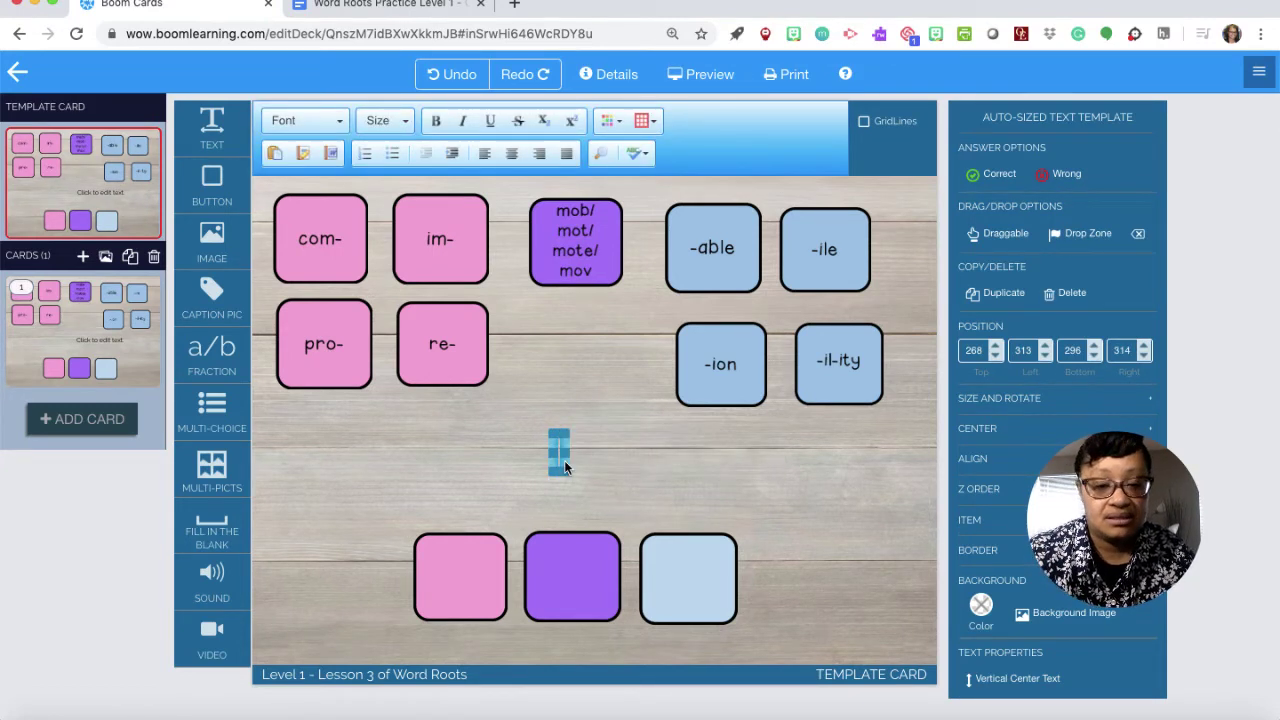
pyautogui.press('super+v')
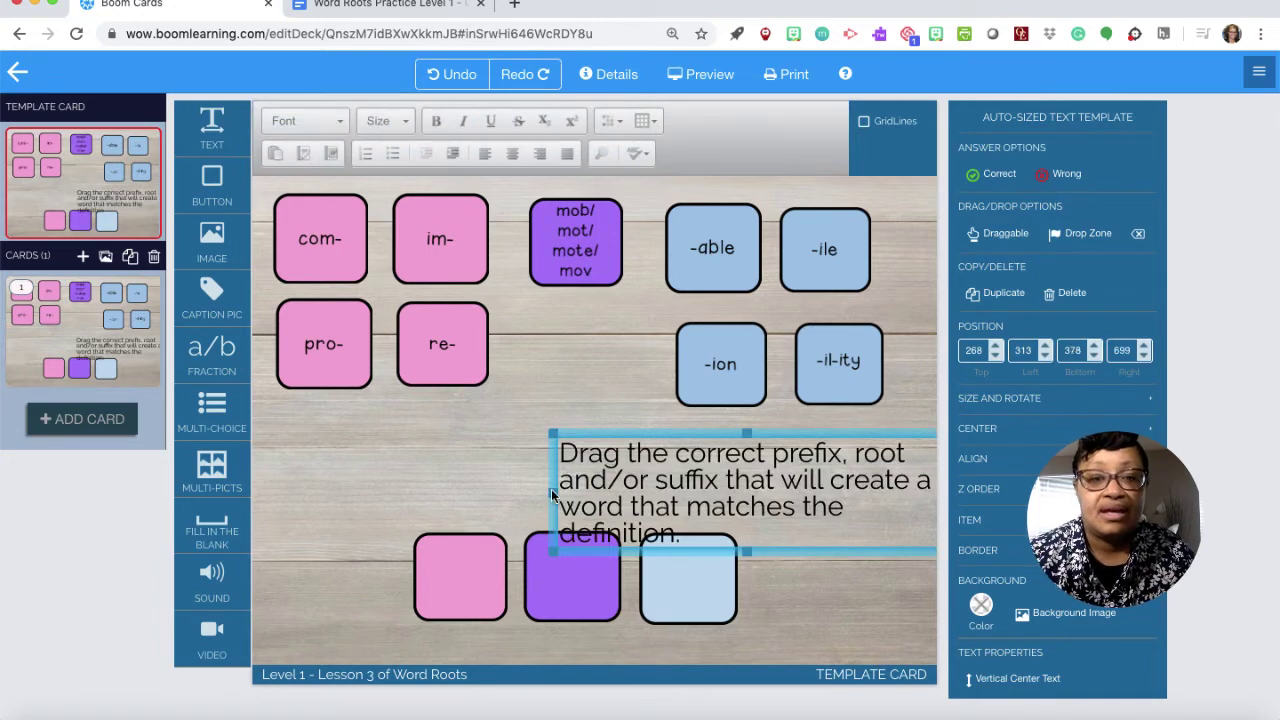
# Widen the instruction text box across the template card and move it to about top 255, left 20.
pyautogui.moveTo(551, 493); pyautogui.dragTo(277, 481)
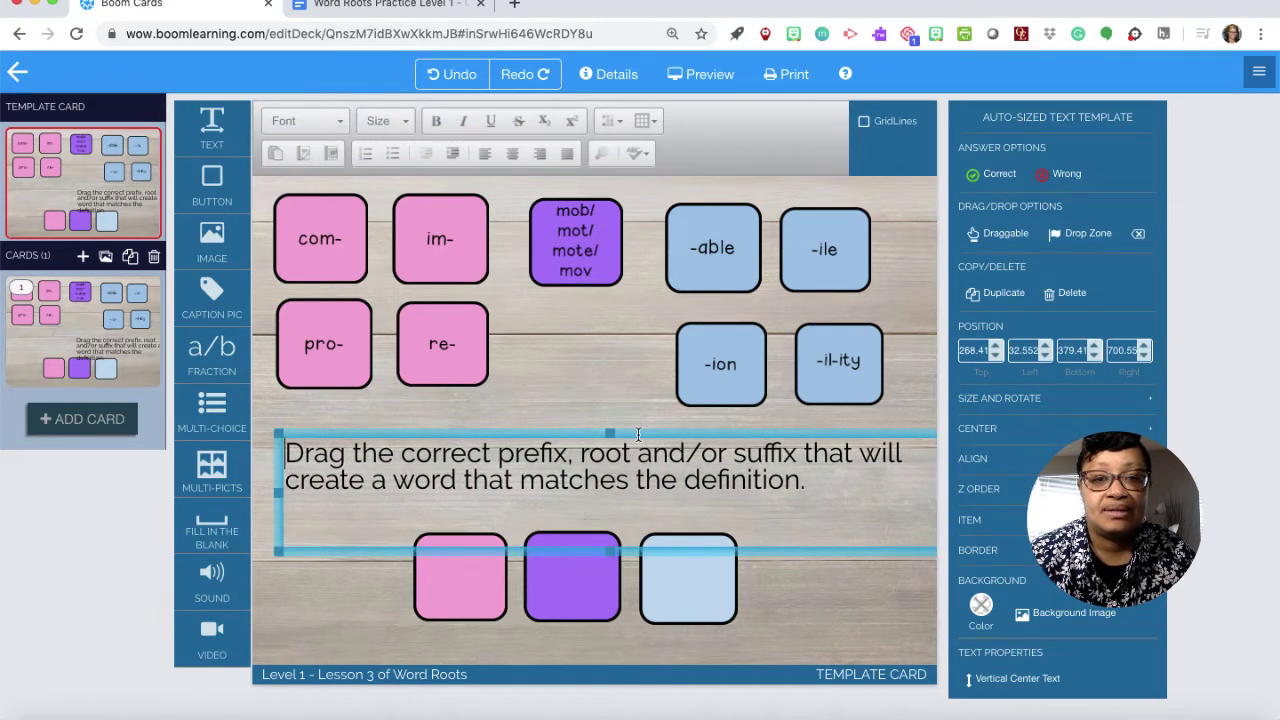
pyautogui.moveTo(638, 433)
pyautogui.mouseDown()
pyautogui.moveTo(604, 425)
pyautogui.moveTo(643, 426)
pyautogui.moveTo(627, 422)
pyautogui.mouseUp()
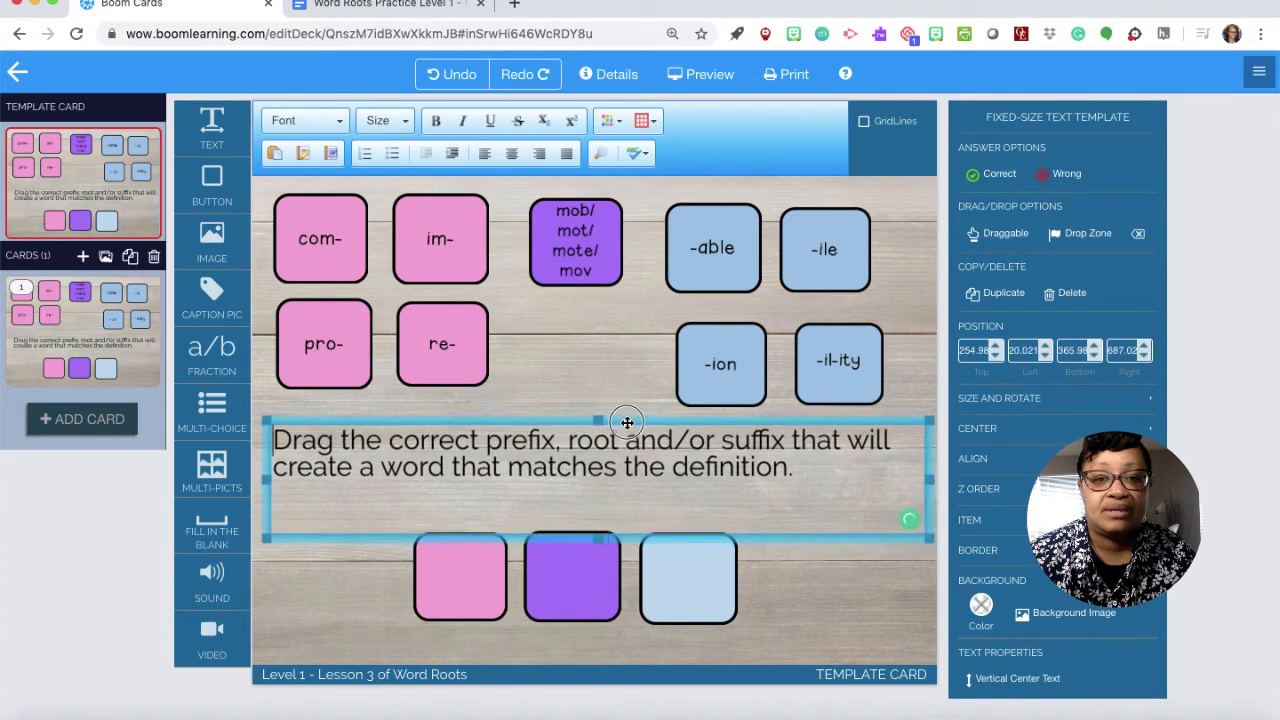
pyautogui.click(818, 584)
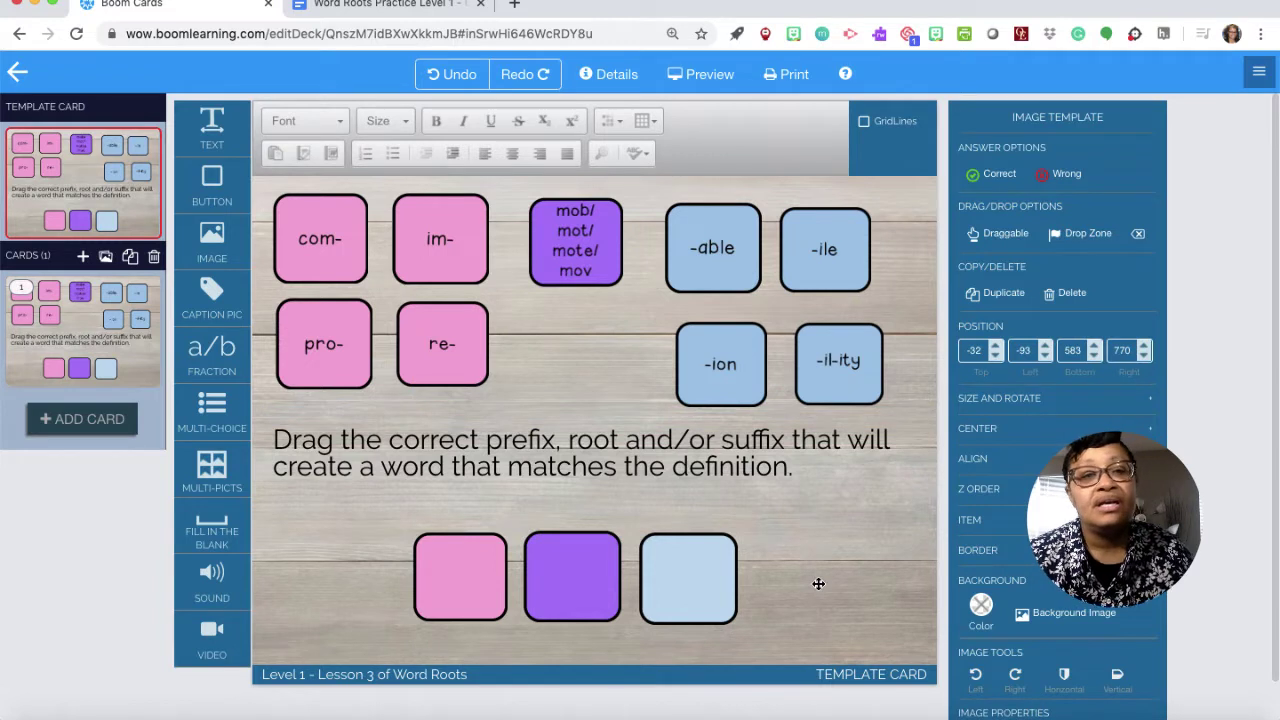
# Delete the instruction text box from the template card.
pyautogui.click(107, 195)
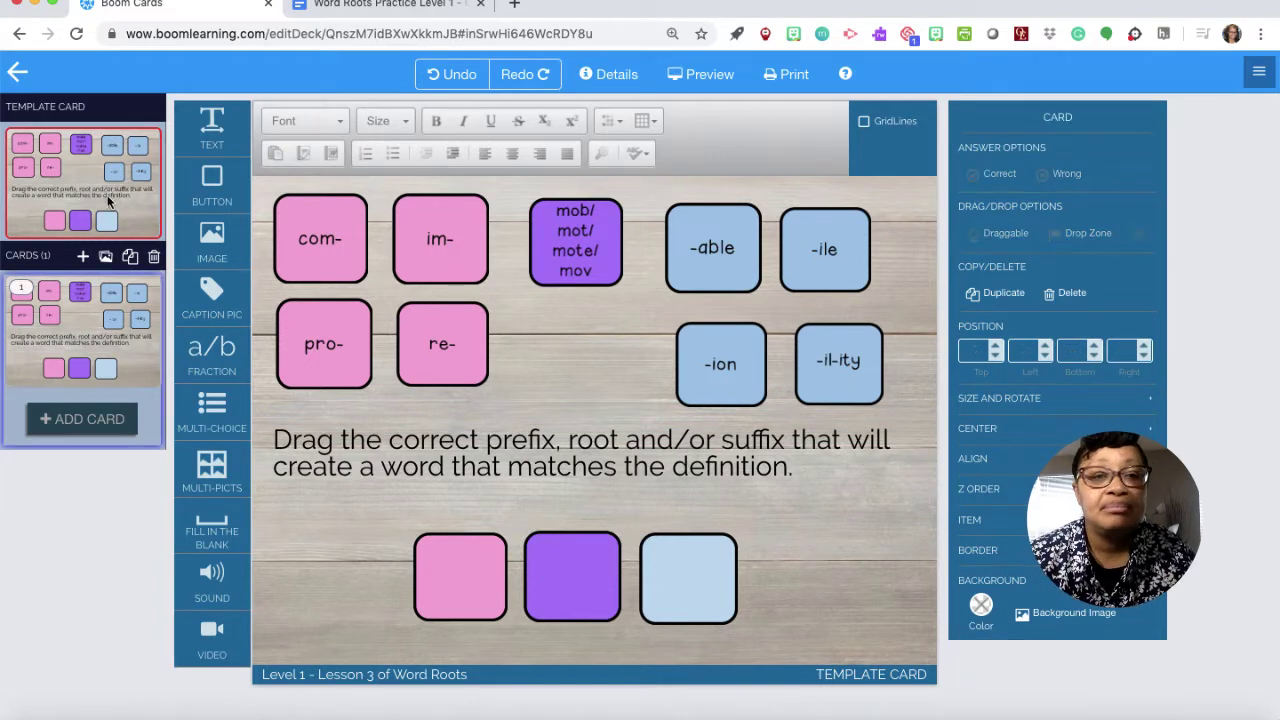
pyautogui.click(380, 434)
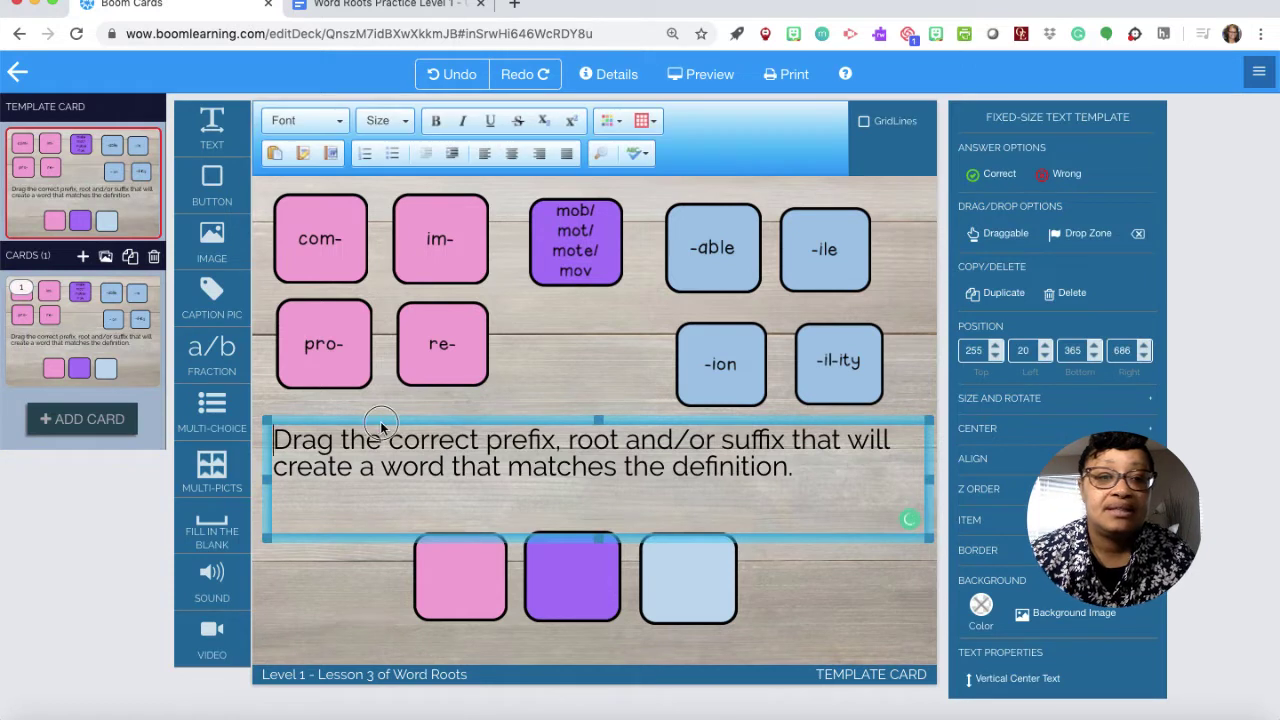
pyautogui.click(381, 424)
pyautogui.press('Delete')
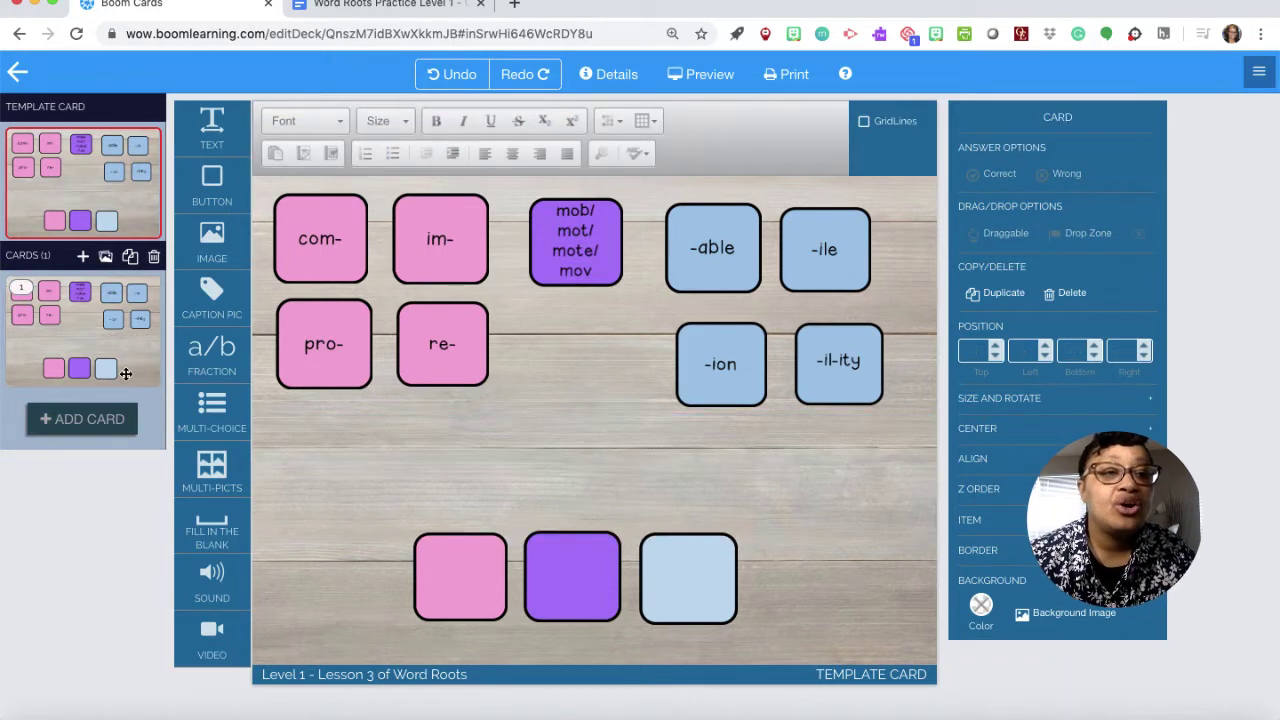
# Add a text box to card 1 reading "Drag the correct prefix, root and/or suffix that will create a word that matches the definition.".
pyautogui.click(54, 347)
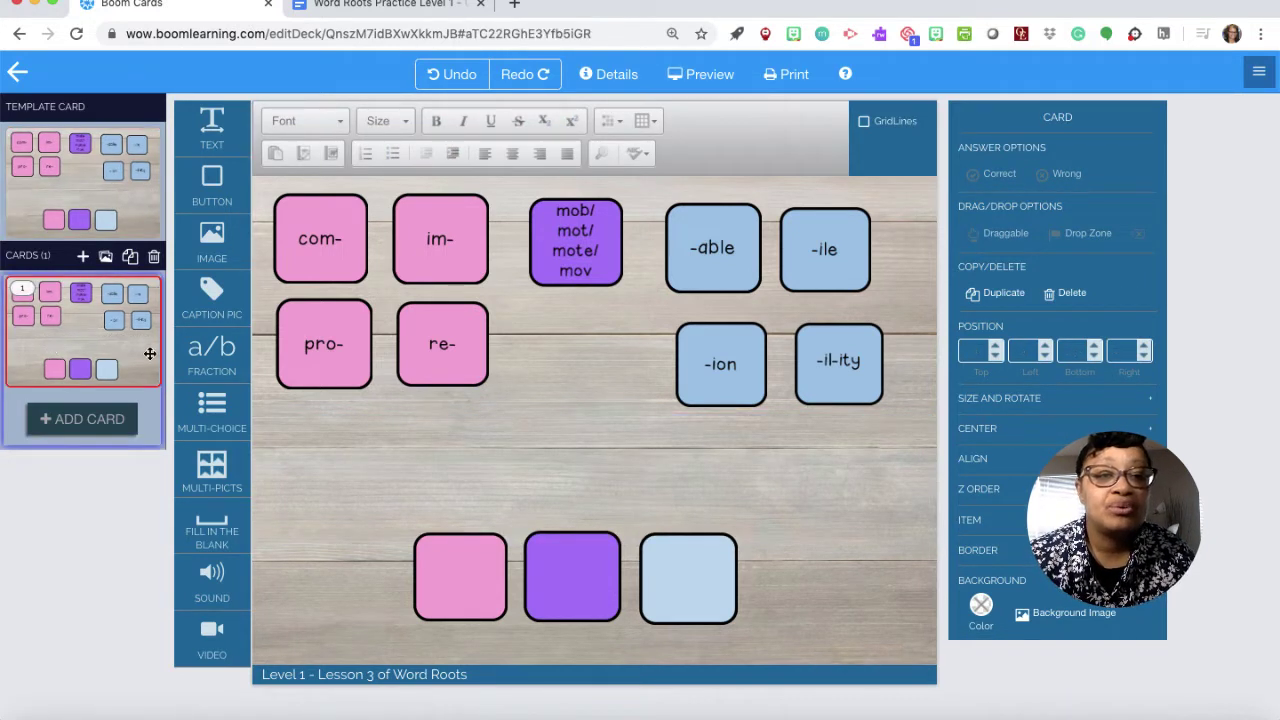
pyautogui.moveTo(212, 135); pyautogui.dragTo(450, 452)
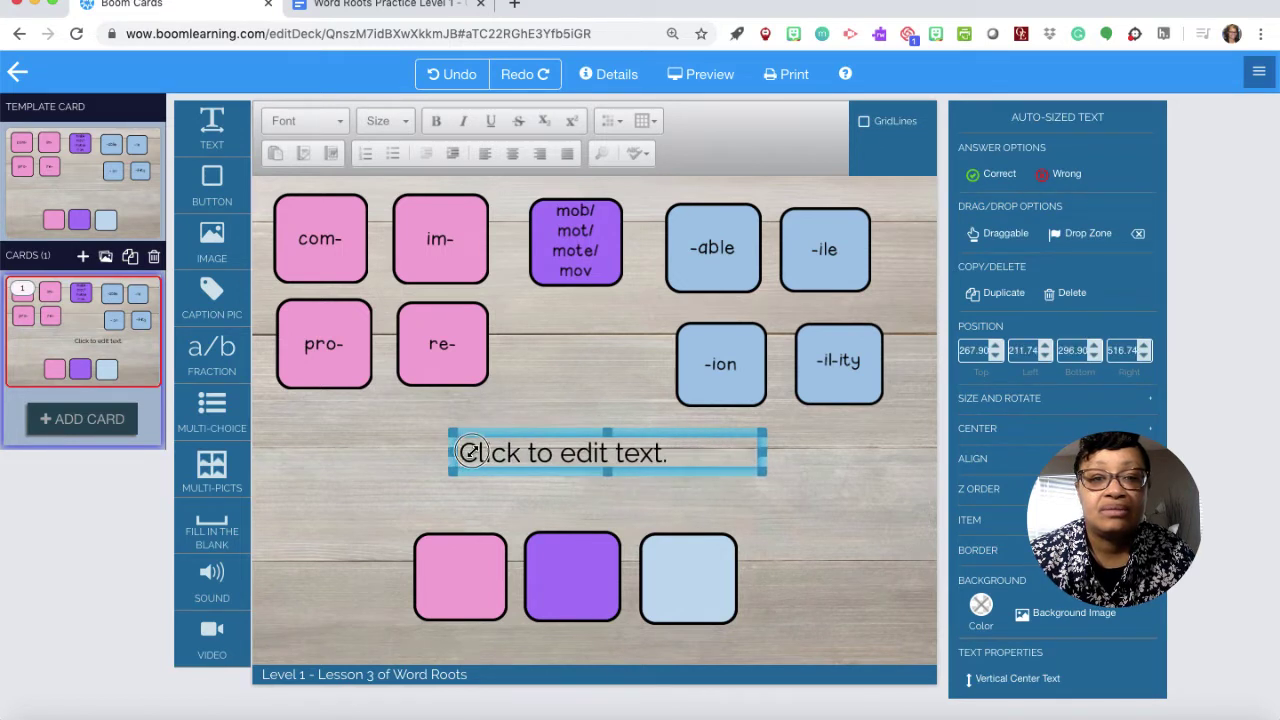
pyautogui.click(681, 452)
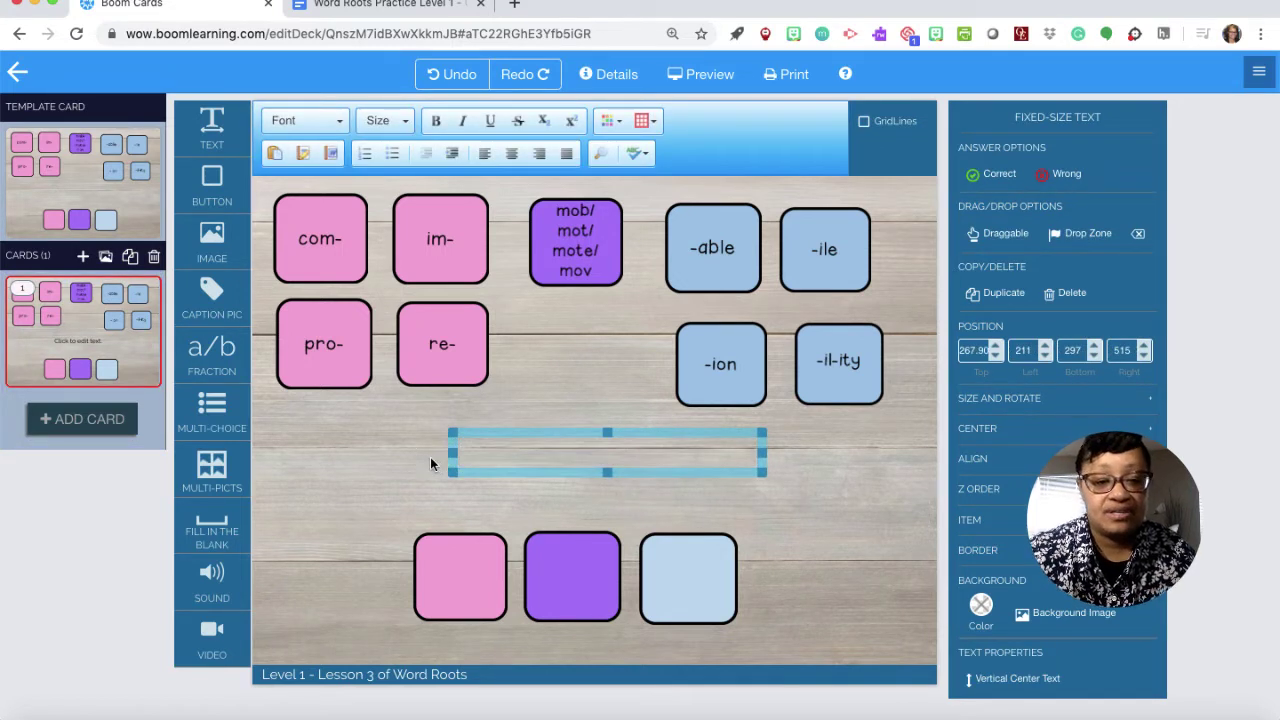
pyautogui.write('Drag the correct prefix, root and/or suffix that will create a word that matches the definition.')
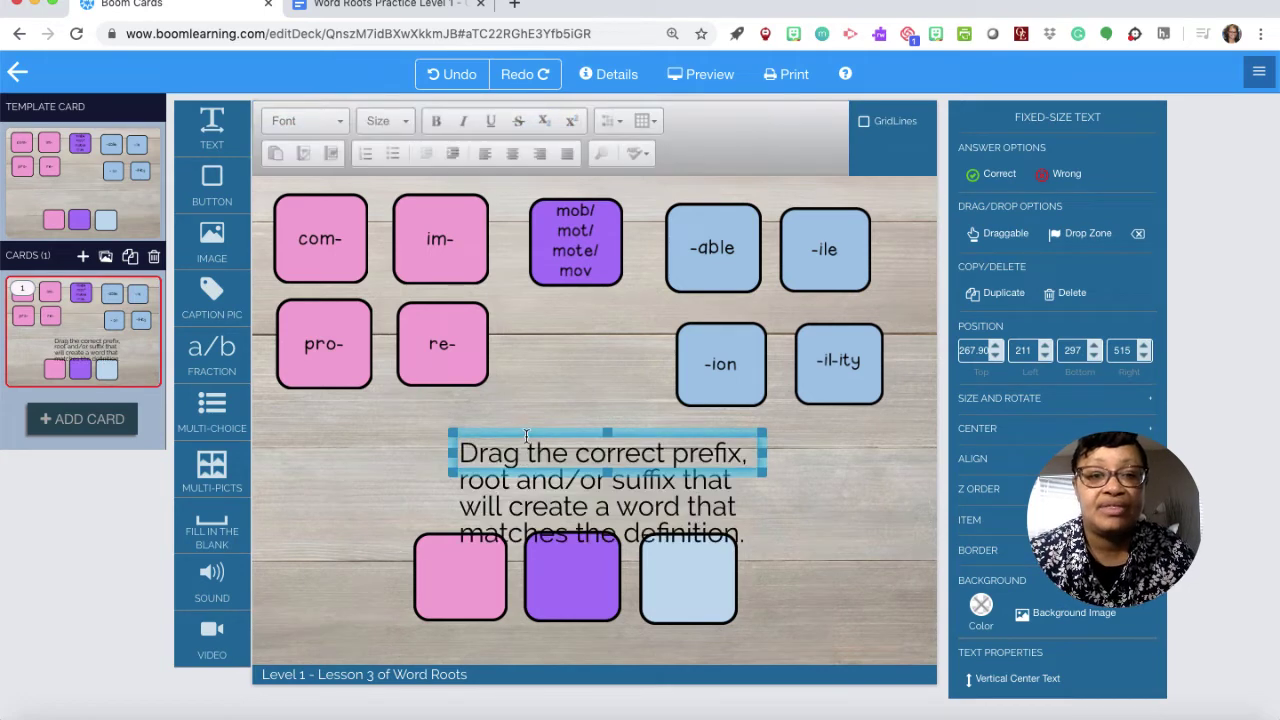
# Move card 1's instruction text to about top 256, left 64 and widen its box so the sentence fits on two lines.
pyautogui.moveTo(501, 430); pyautogui.dragTo(355, 418)
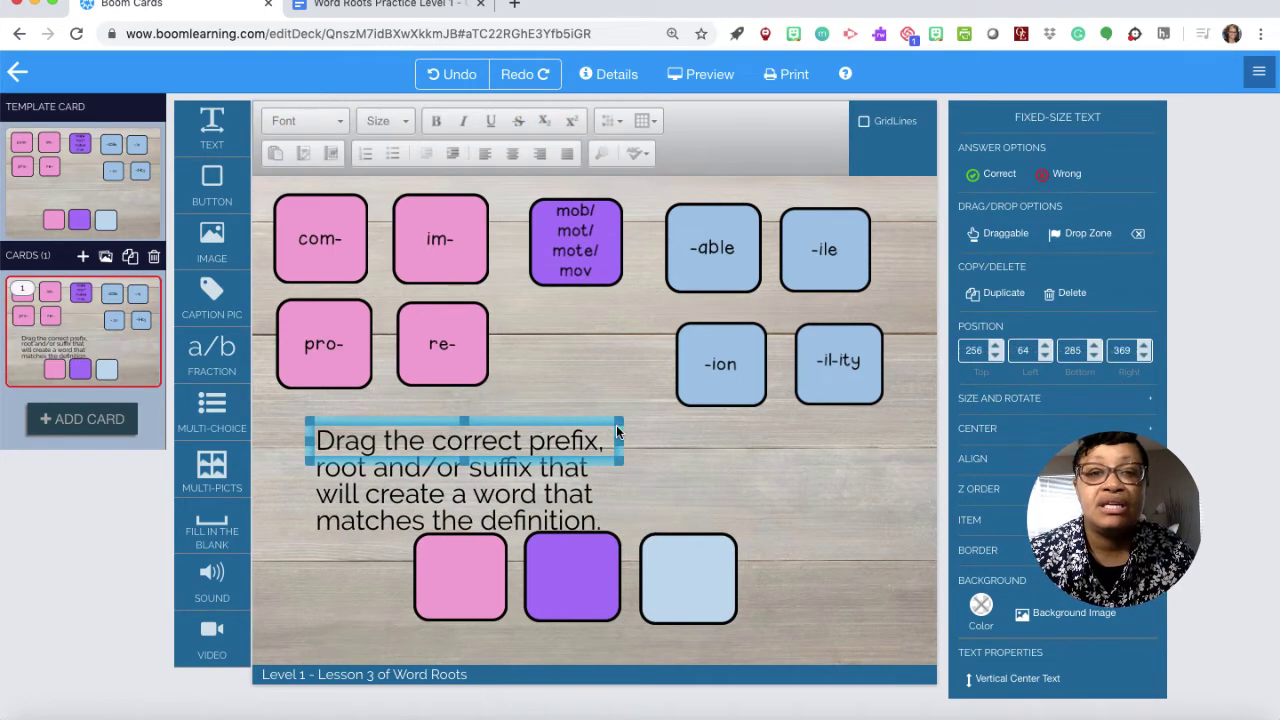
pyautogui.moveTo(620, 443); pyautogui.dragTo(902, 474)
pyautogui.click(895, 533)
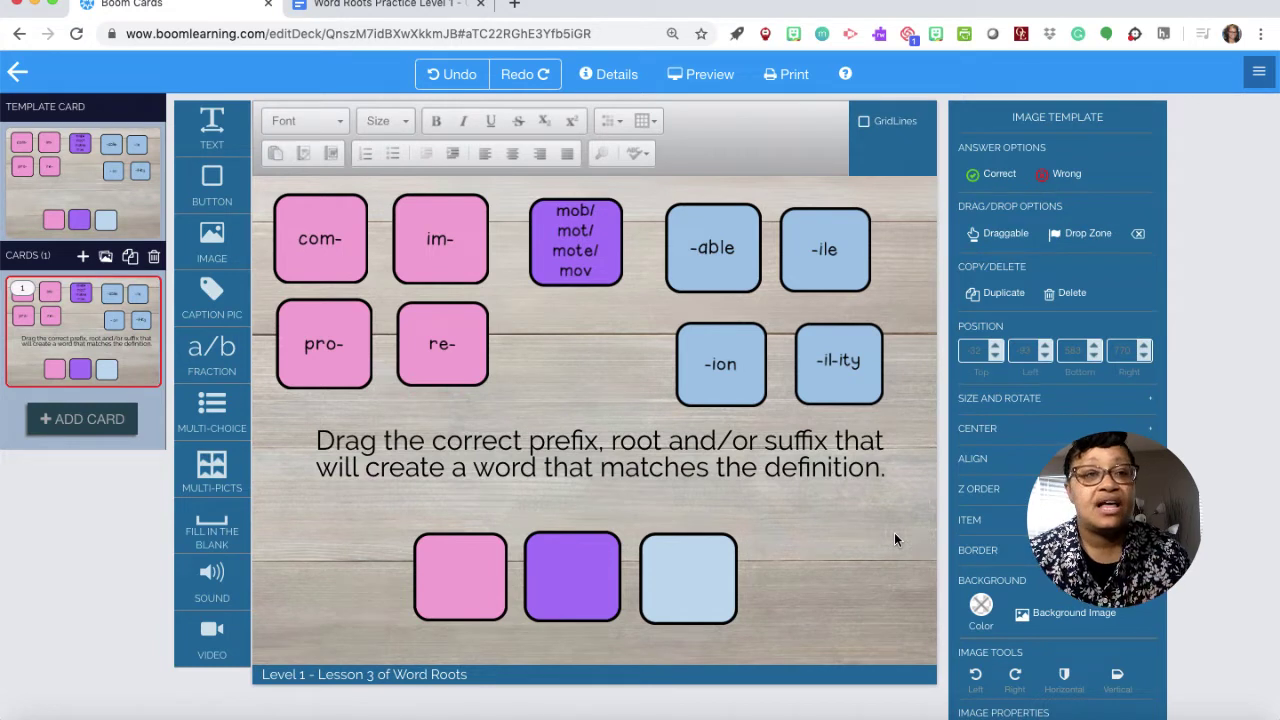
# Make the com- tile on the template card draggable.
pyautogui.click(105, 199)
pyautogui.click(295, 259)
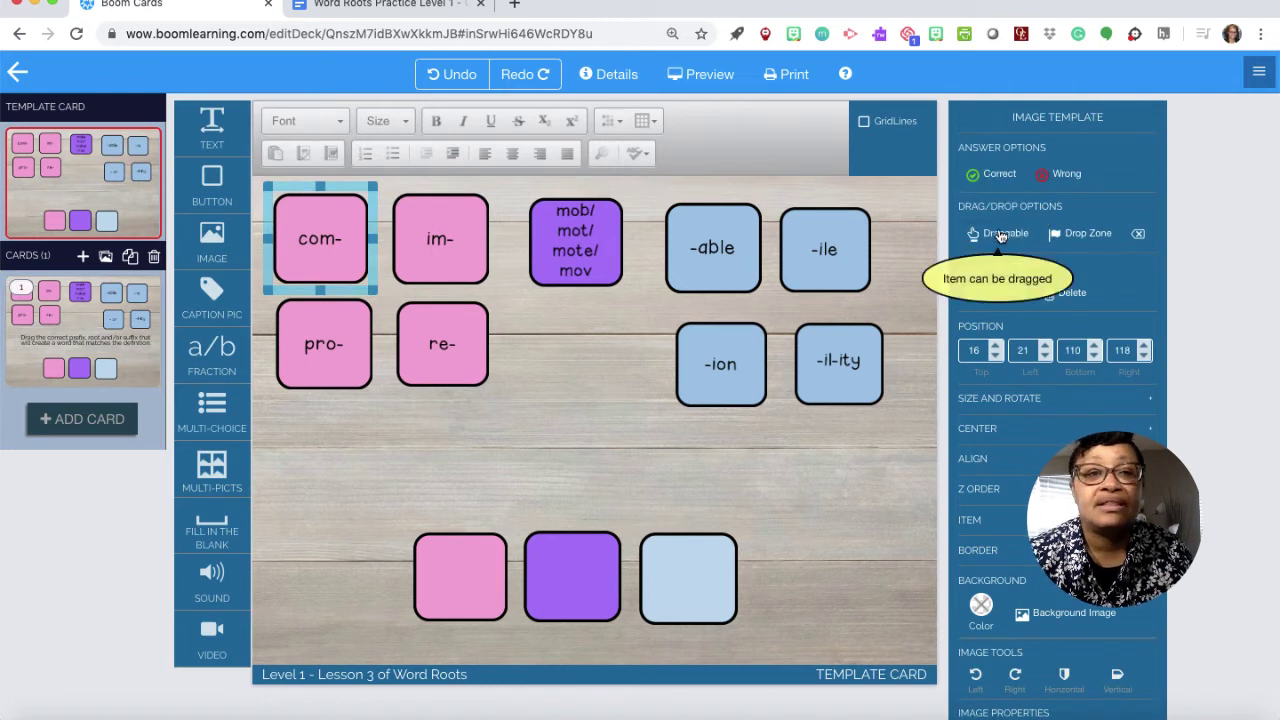
pyautogui.click(1000, 236)
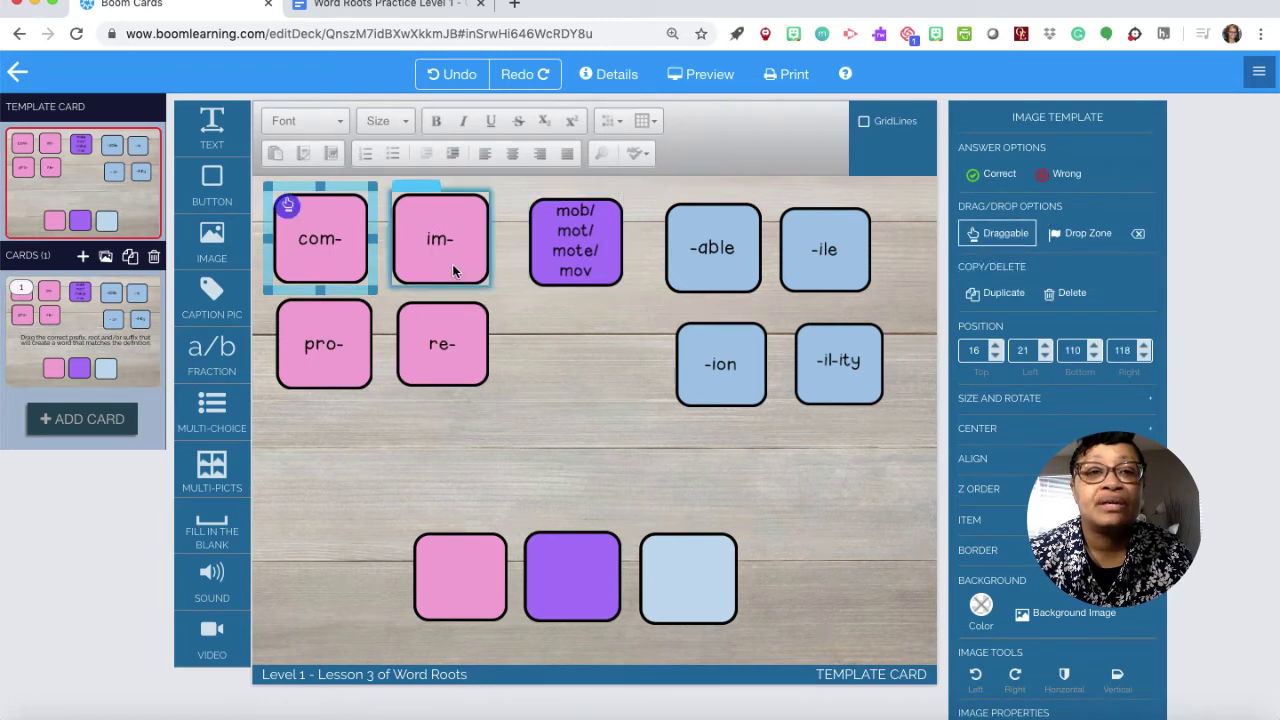
# Make the im-, pro-, re- and mob/mot/mote/mov tiles on the template card draggable.
pyautogui.click(452, 264)
pyautogui.click(995, 234)
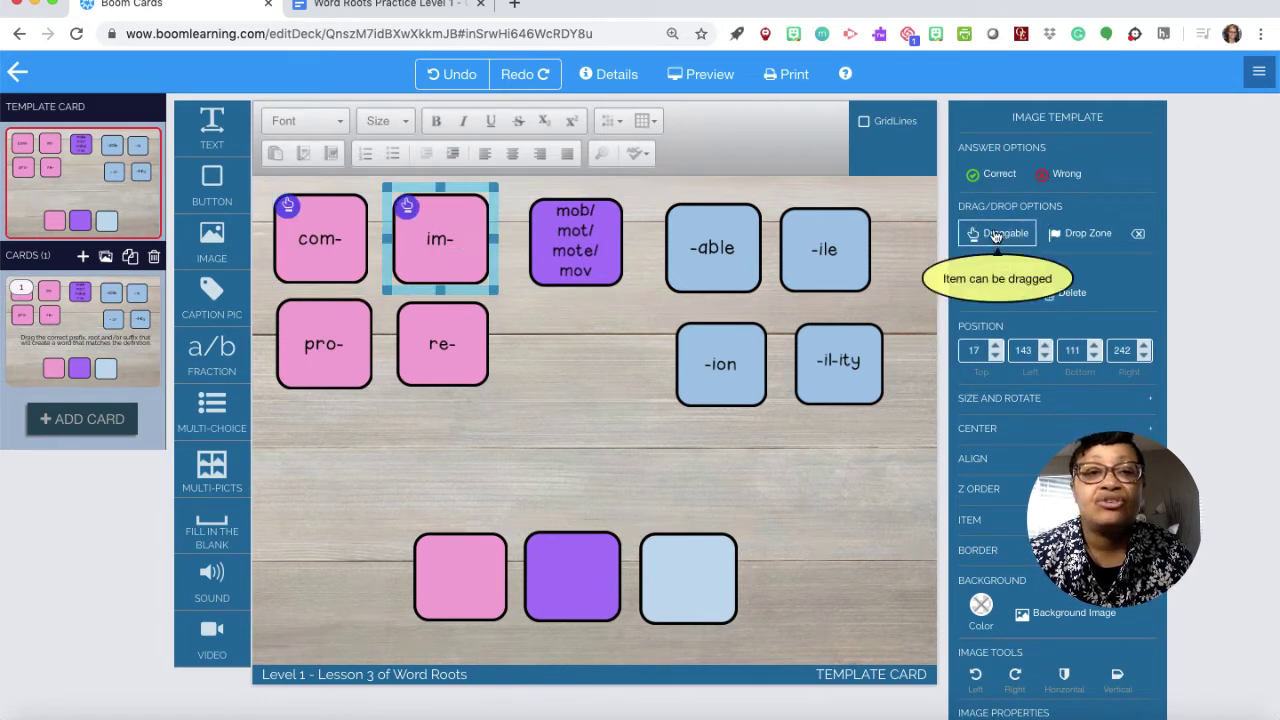
pyautogui.click(330, 345)
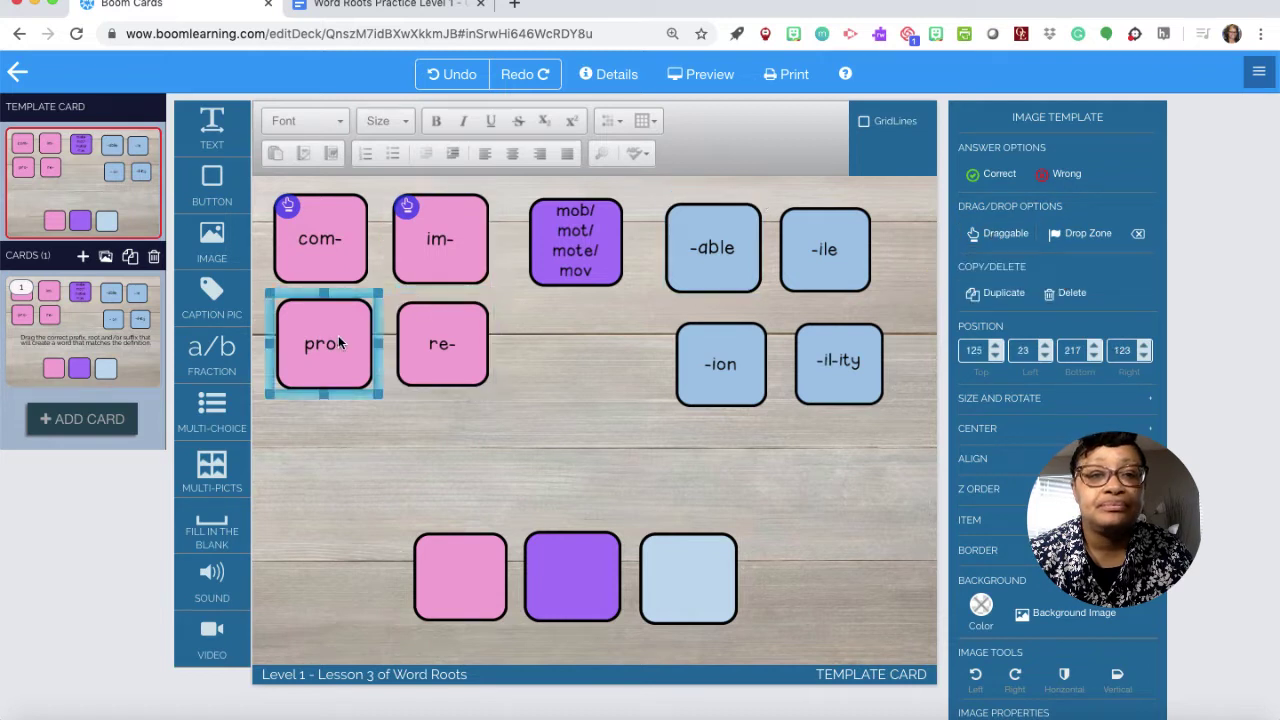
pyautogui.click(993, 234)
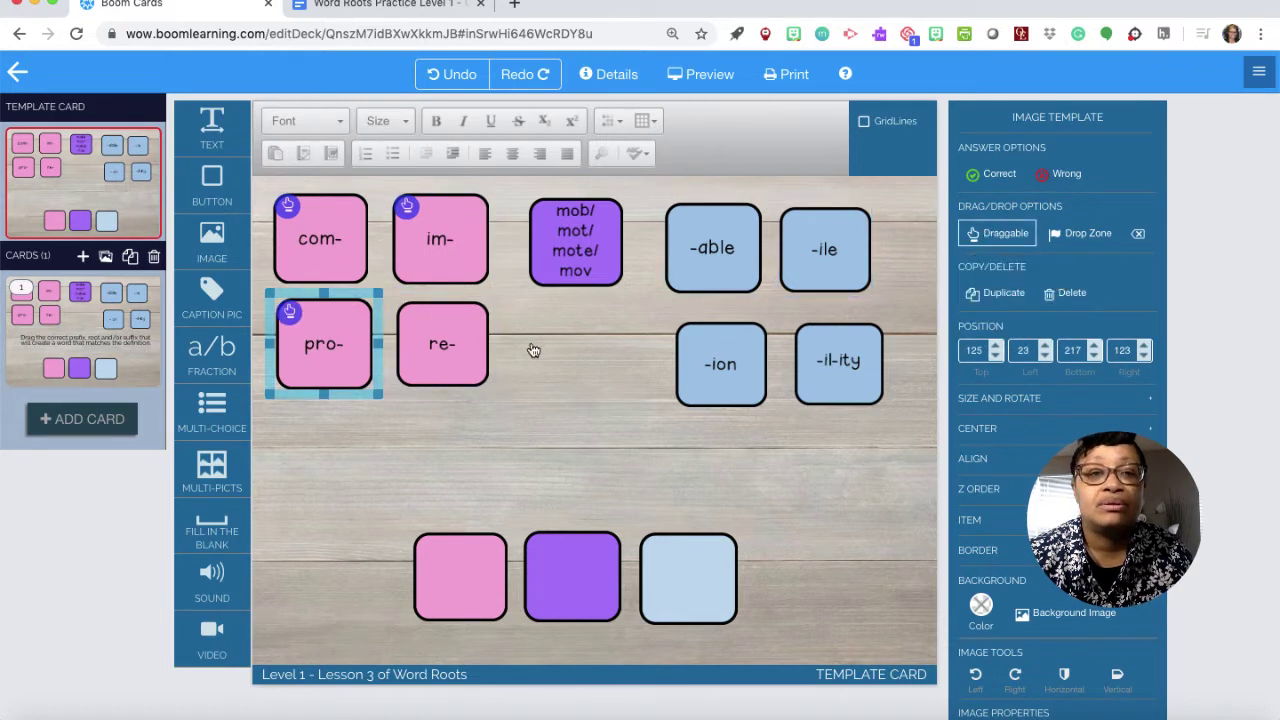
pyautogui.click(466, 357)
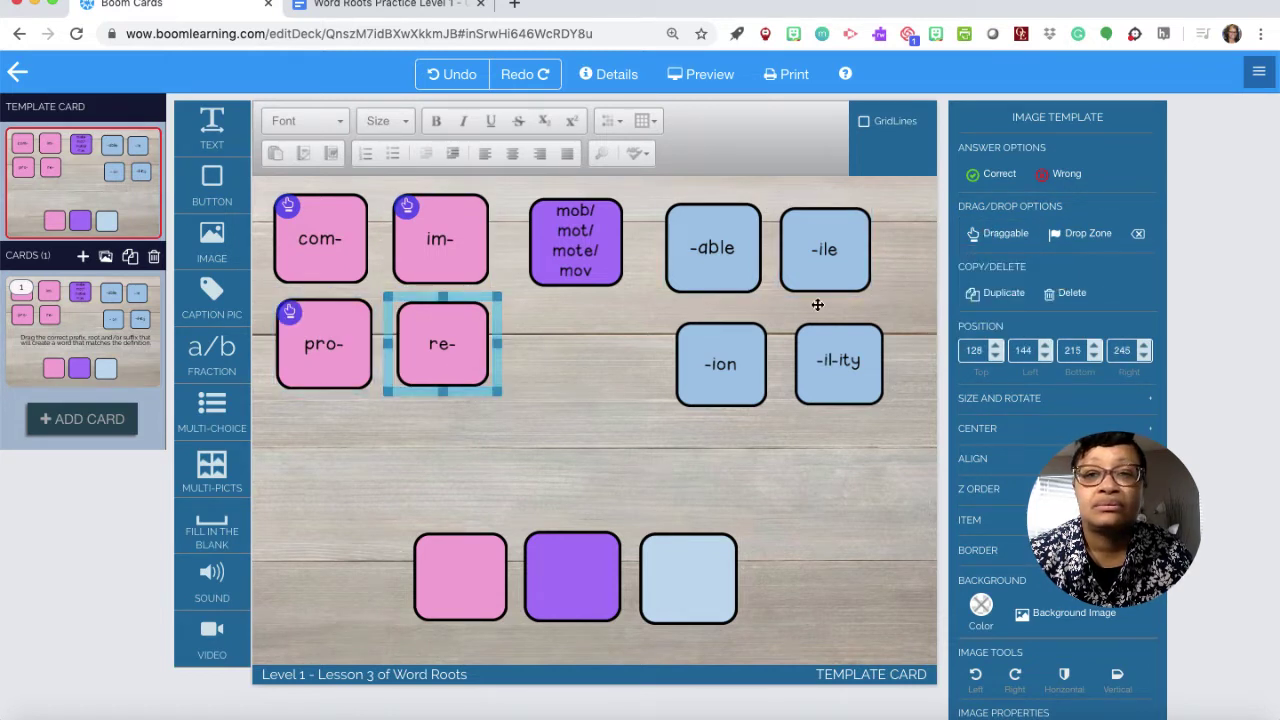
pyautogui.click(998, 234)
pyautogui.click(595, 249)
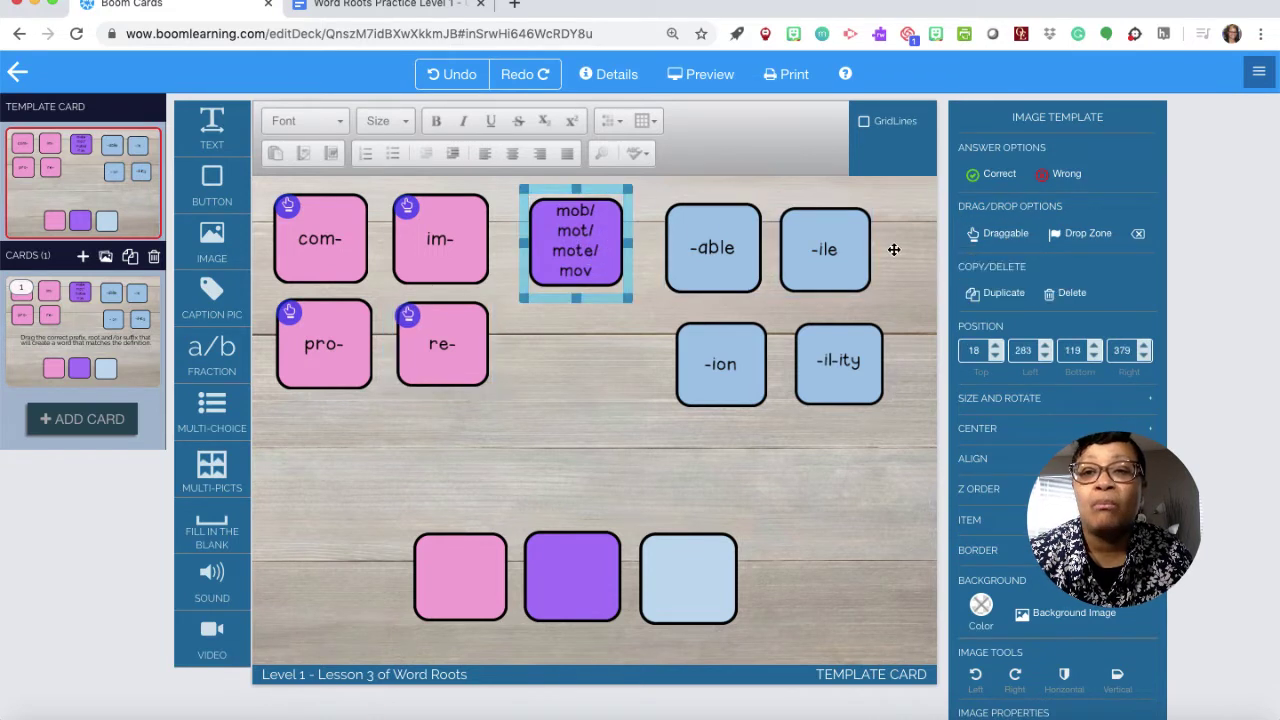
pyautogui.click(995, 234)
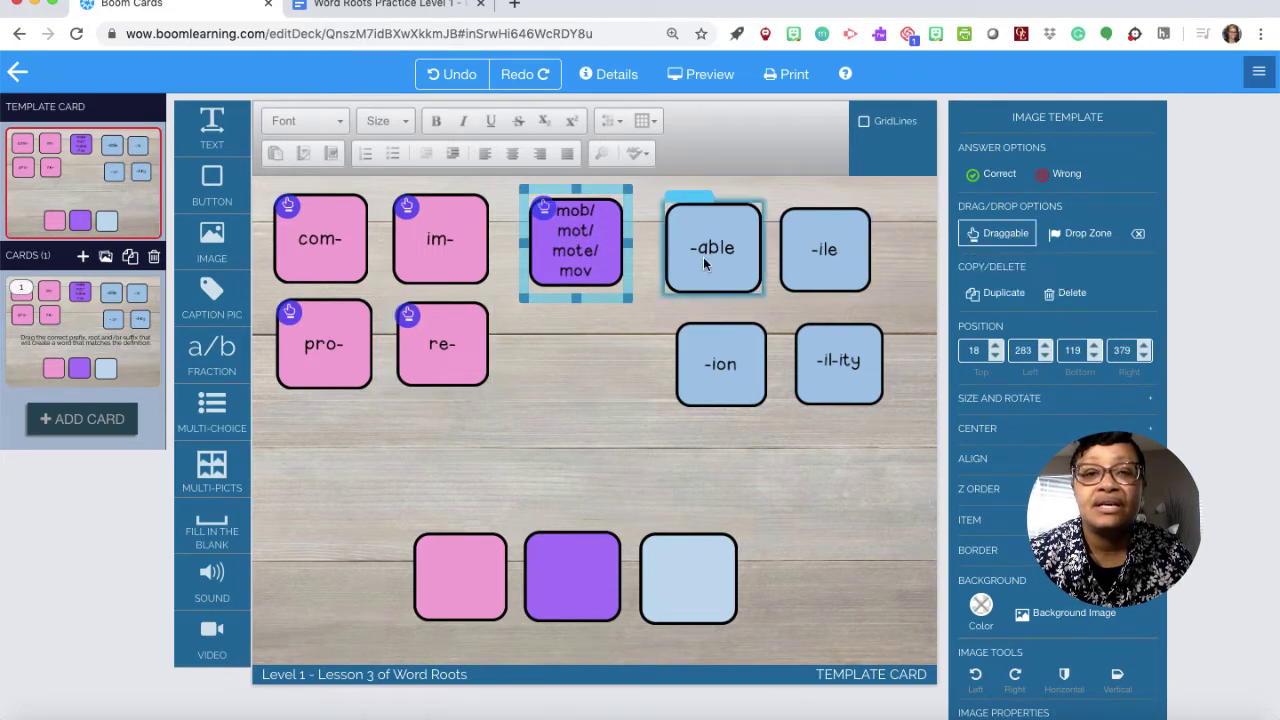
# Make the four suffix tiles -able, -ile, -ion and -il-ity on the template card draggable together.
pyautogui.click(705, 262)
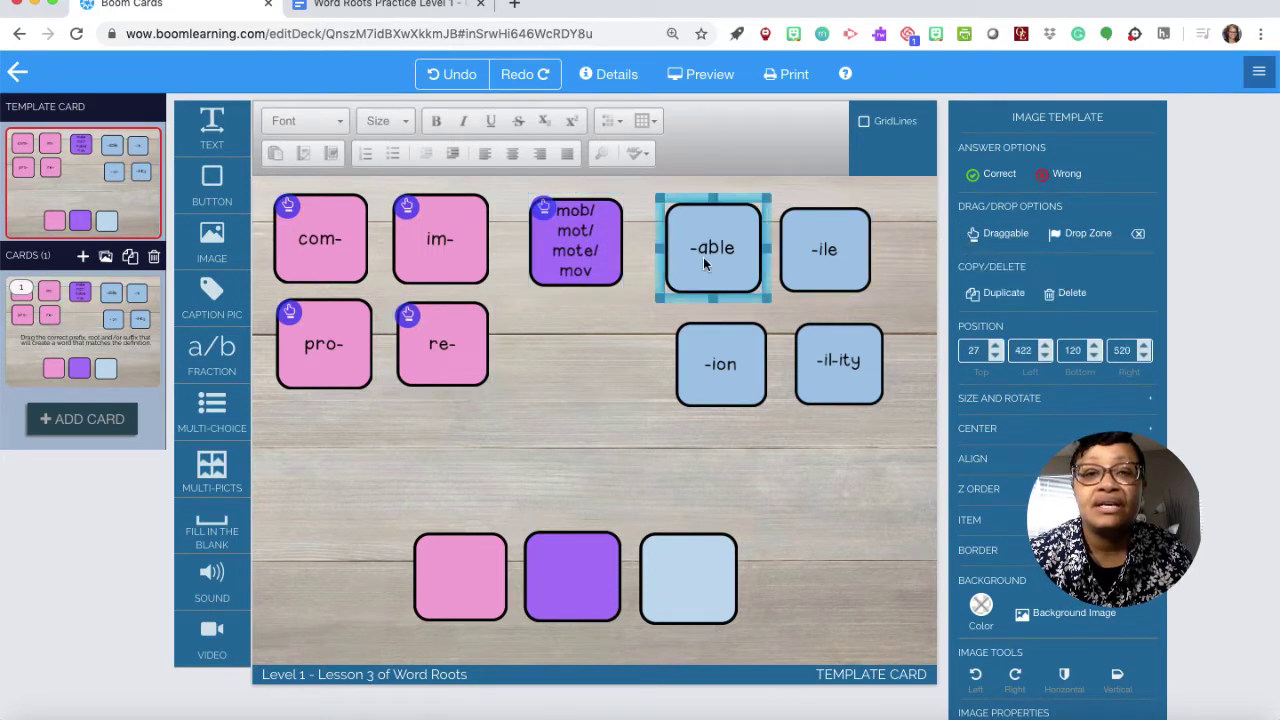
pyautogui.keyDown('shift'); pyautogui.click(831, 255); pyautogui.keyUp('shift')
pyautogui.keyDown('shift'); pyautogui.click(736, 362); pyautogui.keyUp('shift')
pyautogui.keyDown('shift'); pyautogui.click(830, 368); pyautogui.keyUp('shift')
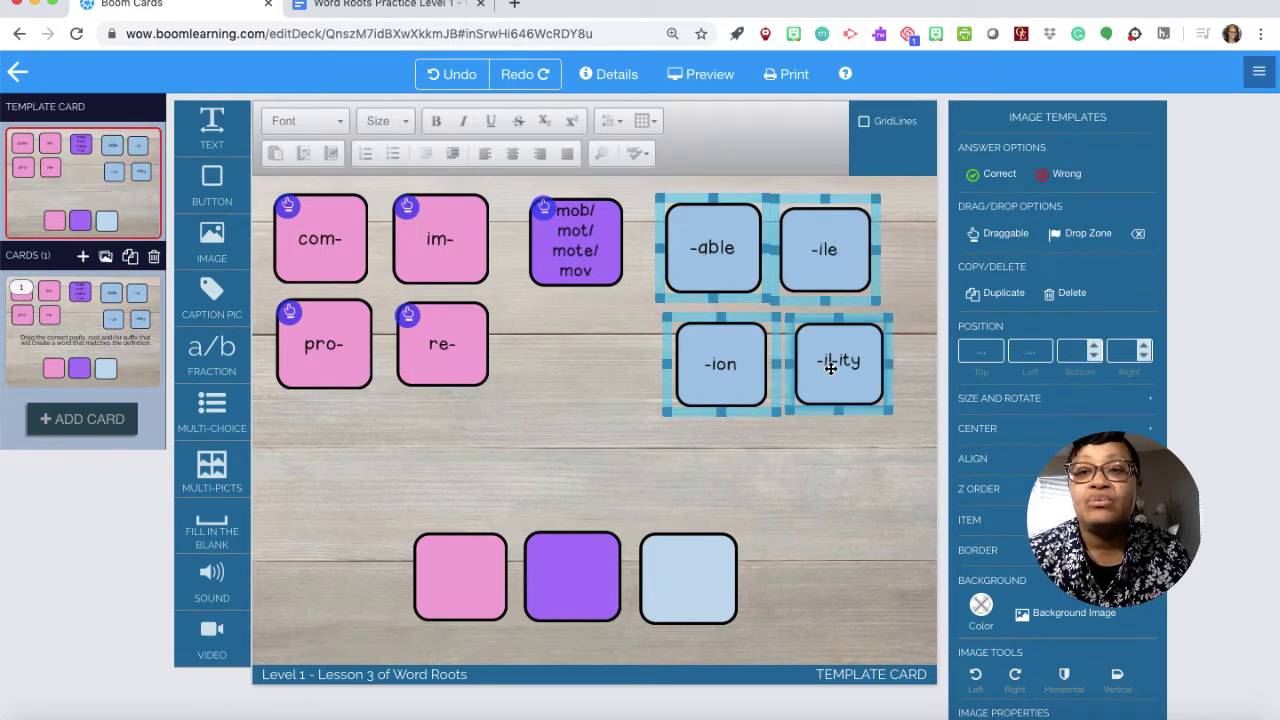
pyautogui.click(1005, 234)
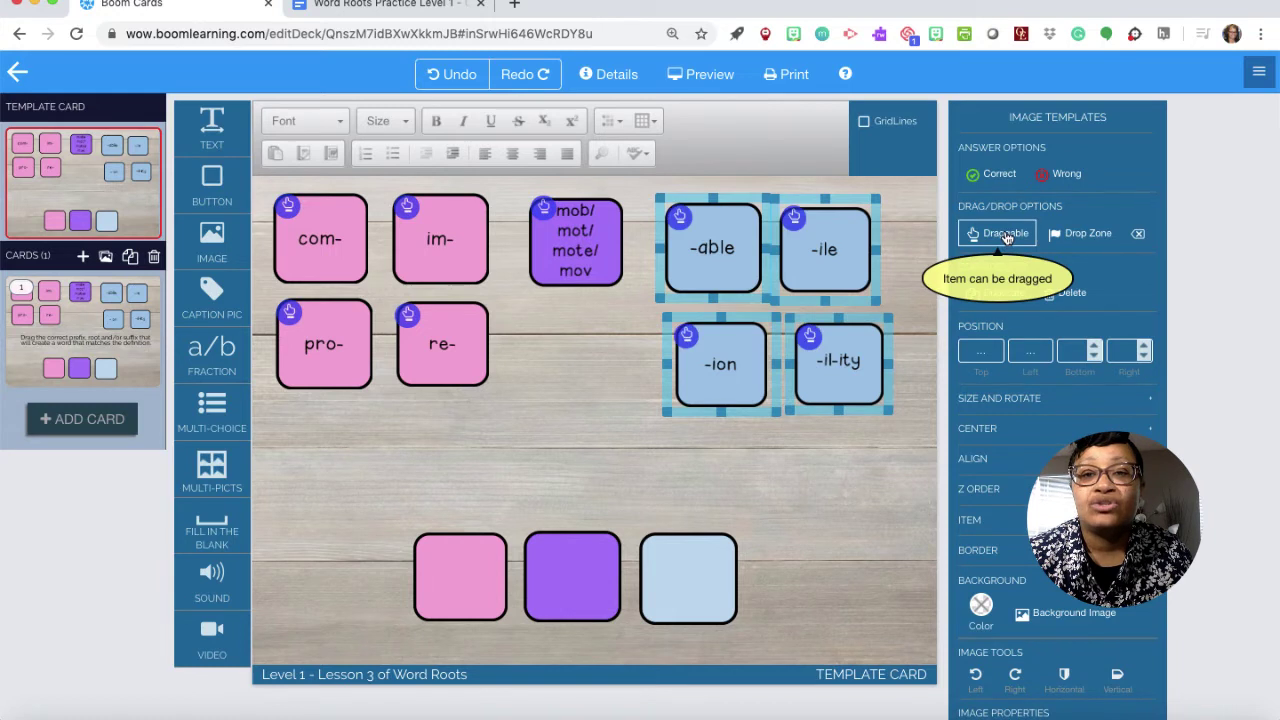
# Turn the blank pink, purple and light blue answer tiles on the template card into drop zones.
pyautogui.click(476, 580)
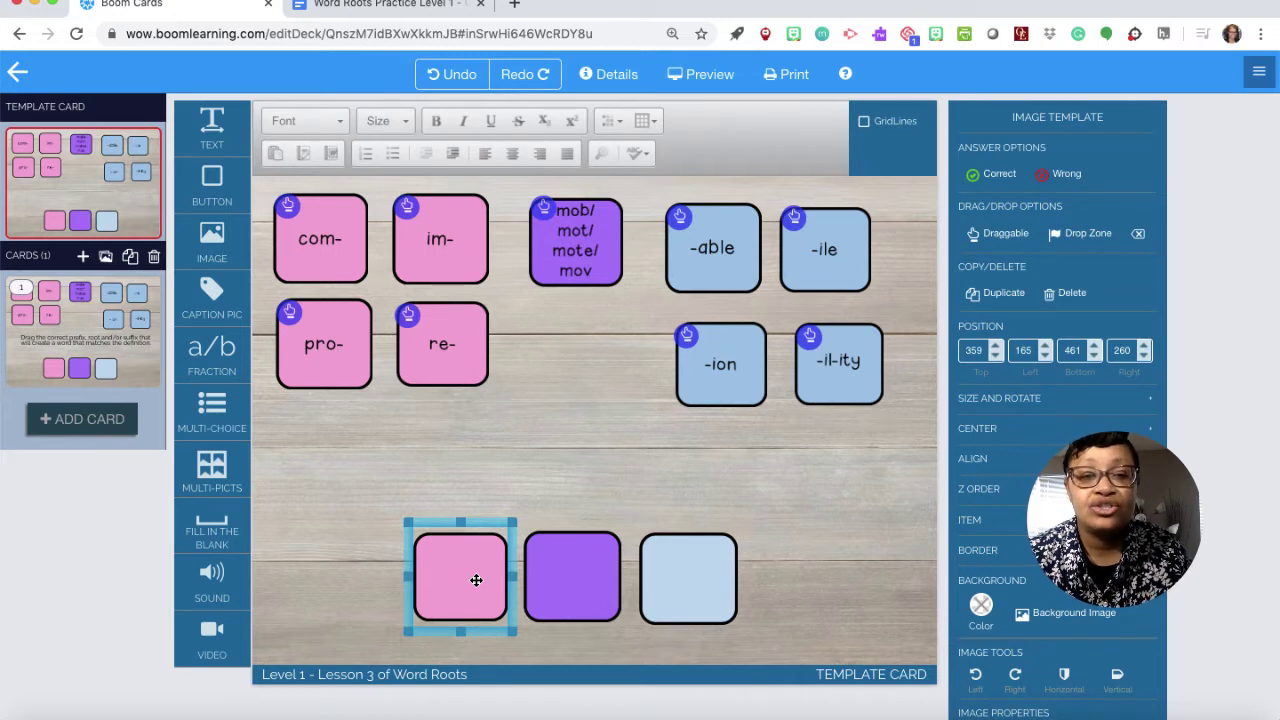
pyautogui.keyDown('shift'); pyautogui.click(550, 572); pyautogui.keyUp('shift')
pyautogui.keyDown('shift'); pyautogui.click(687, 573); pyautogui.keyUp('shift')
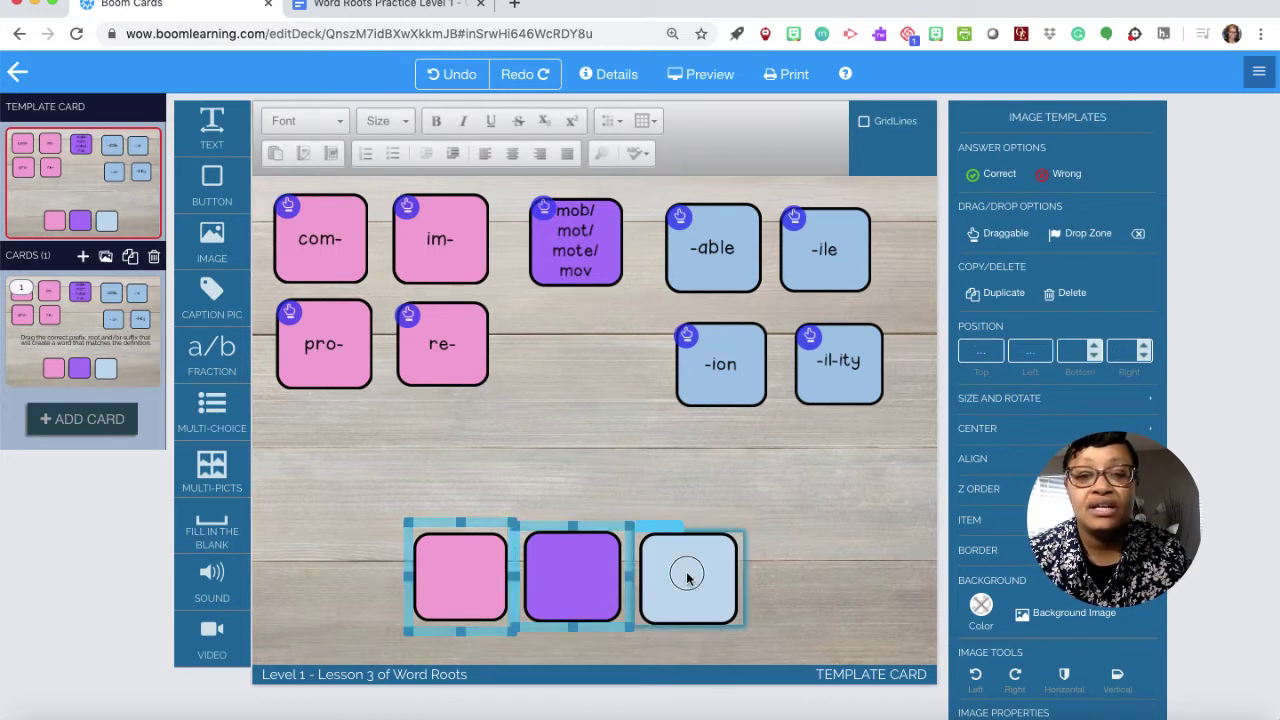
pyautogui.click(1087, 234)
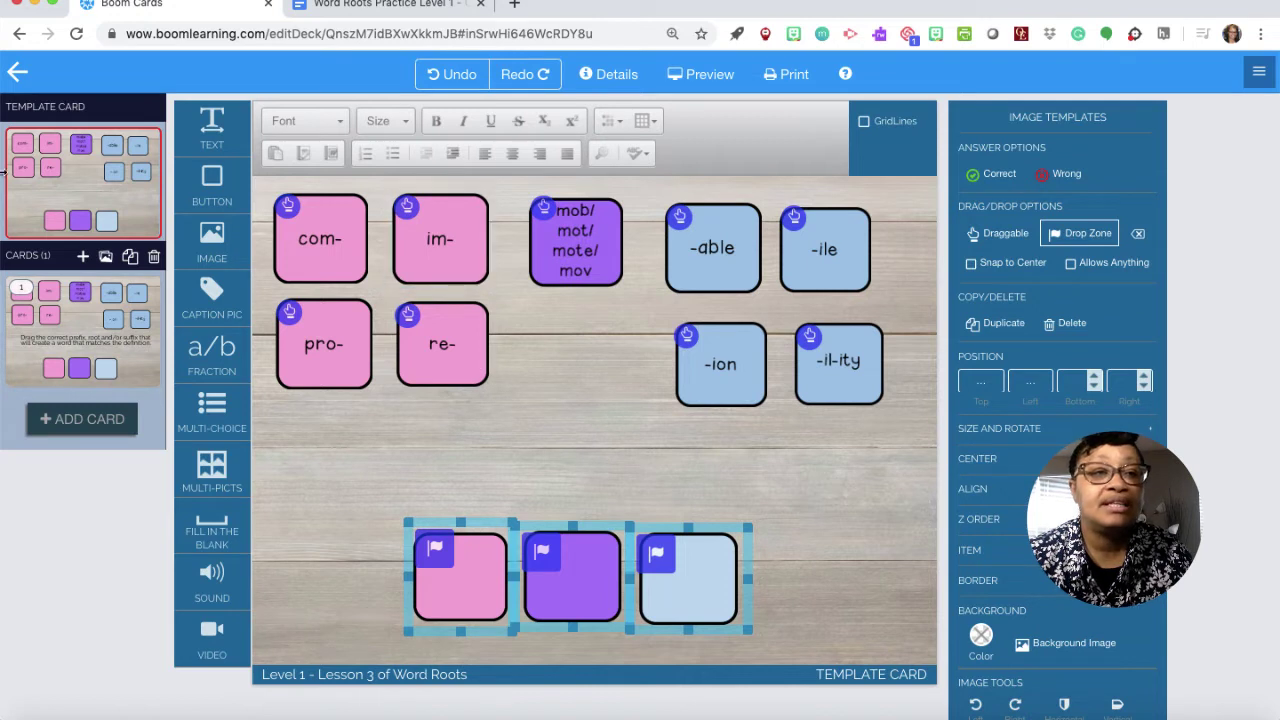
# Clone card 1 to create card 2.
pyautogui.click(75, 193)
pyautogui.click(80, 315)
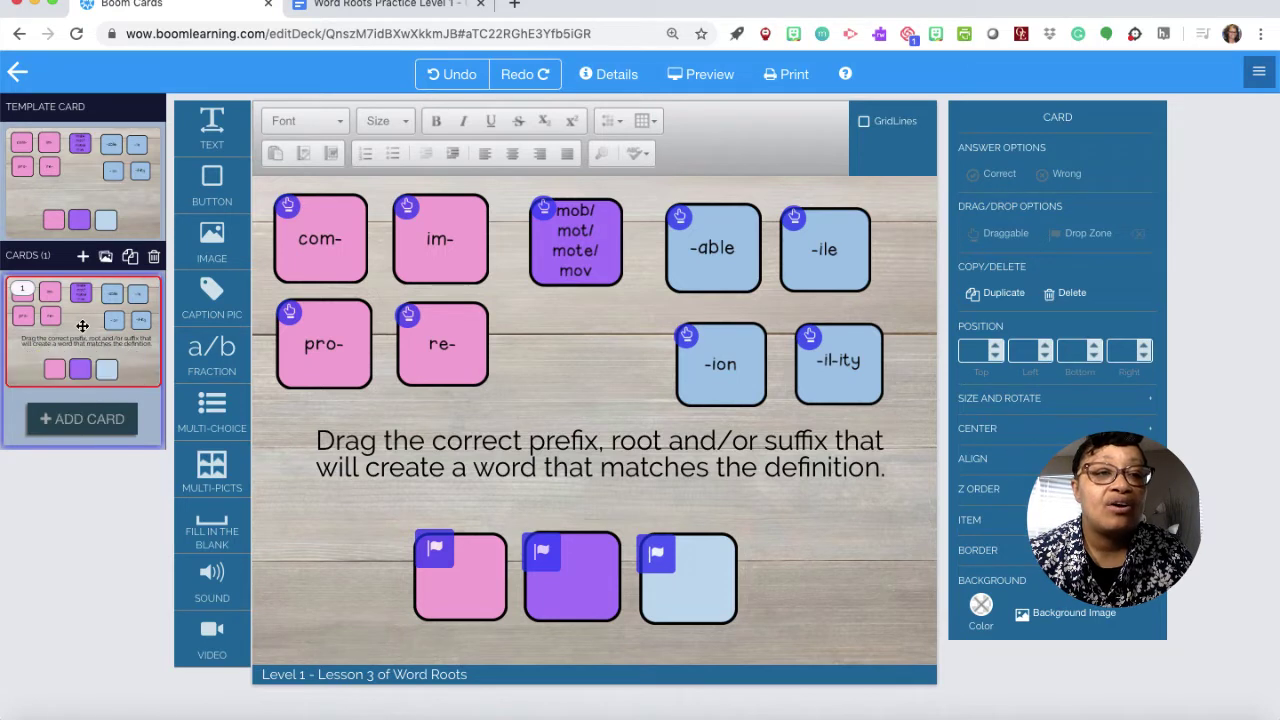
pyautogui.click(131, 258)
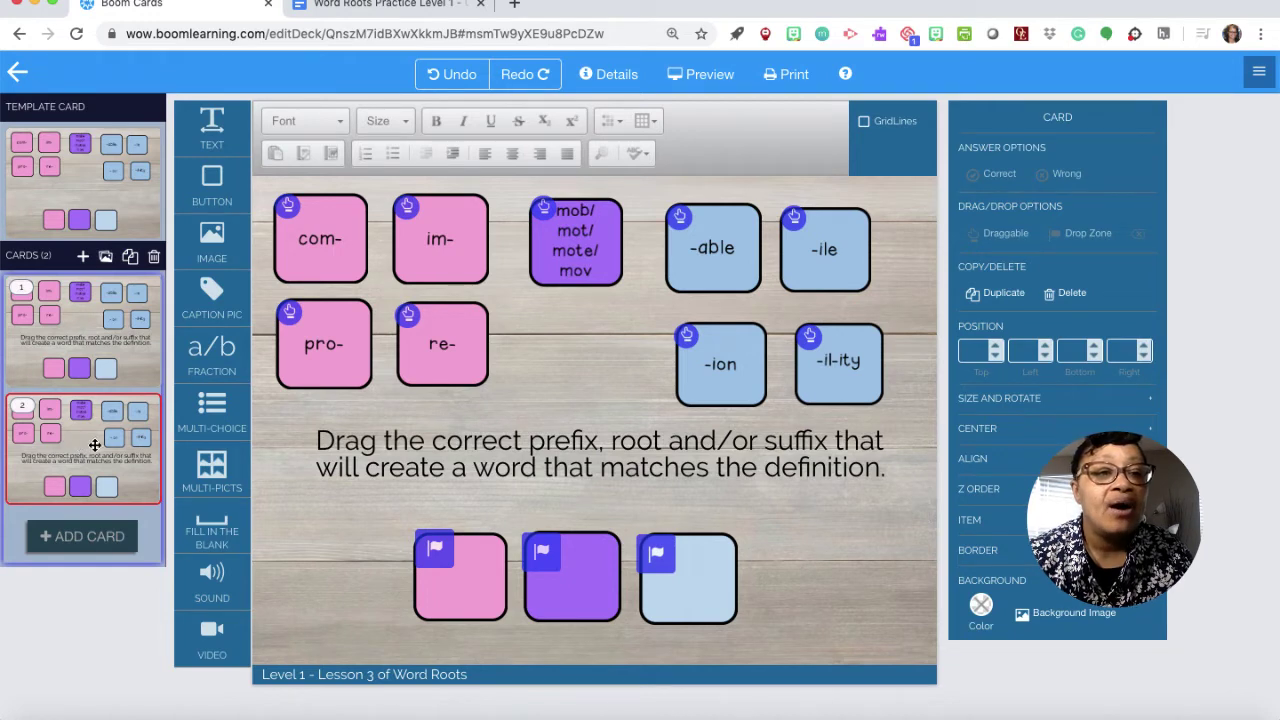
# Replace card 2's instruction text with "able to be taken or carried away", then narrow its box and place it at about top 271, left 141.
pyautogui.click(442, 443)
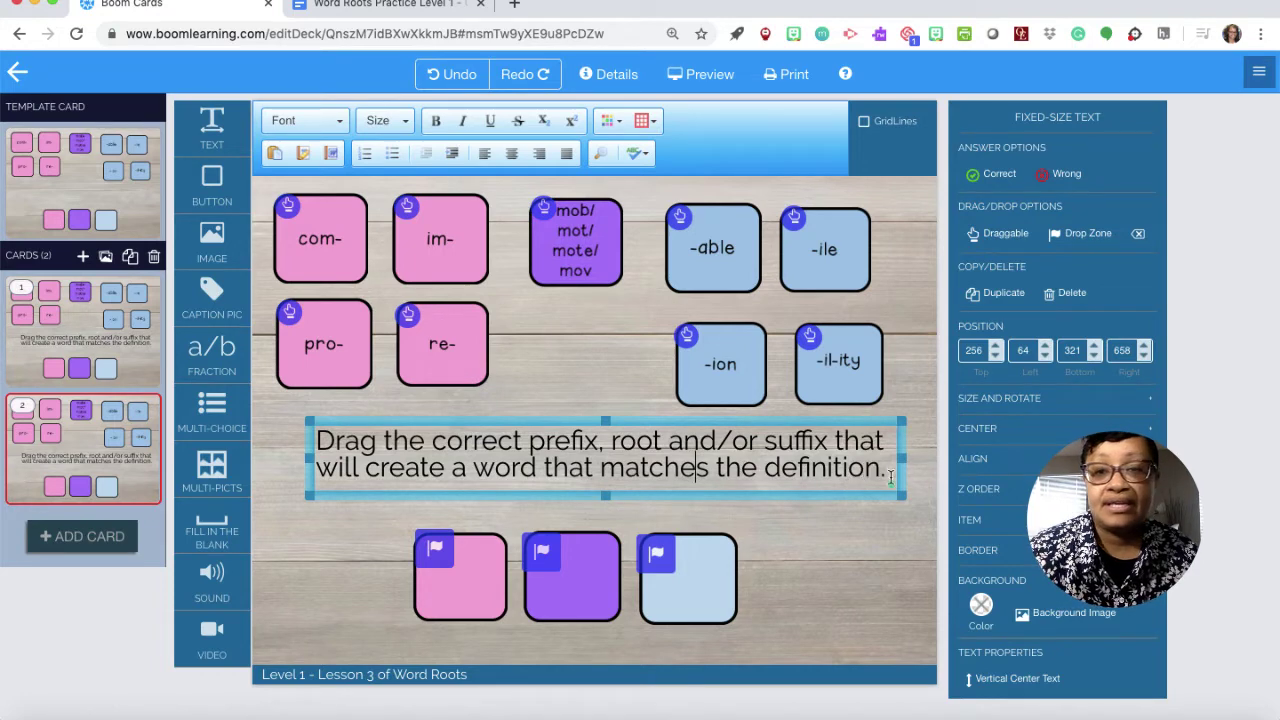
pyautogui.moveTo(888, 479); pyautogui.dragTo(318, 435)
pyautogui.write('able')
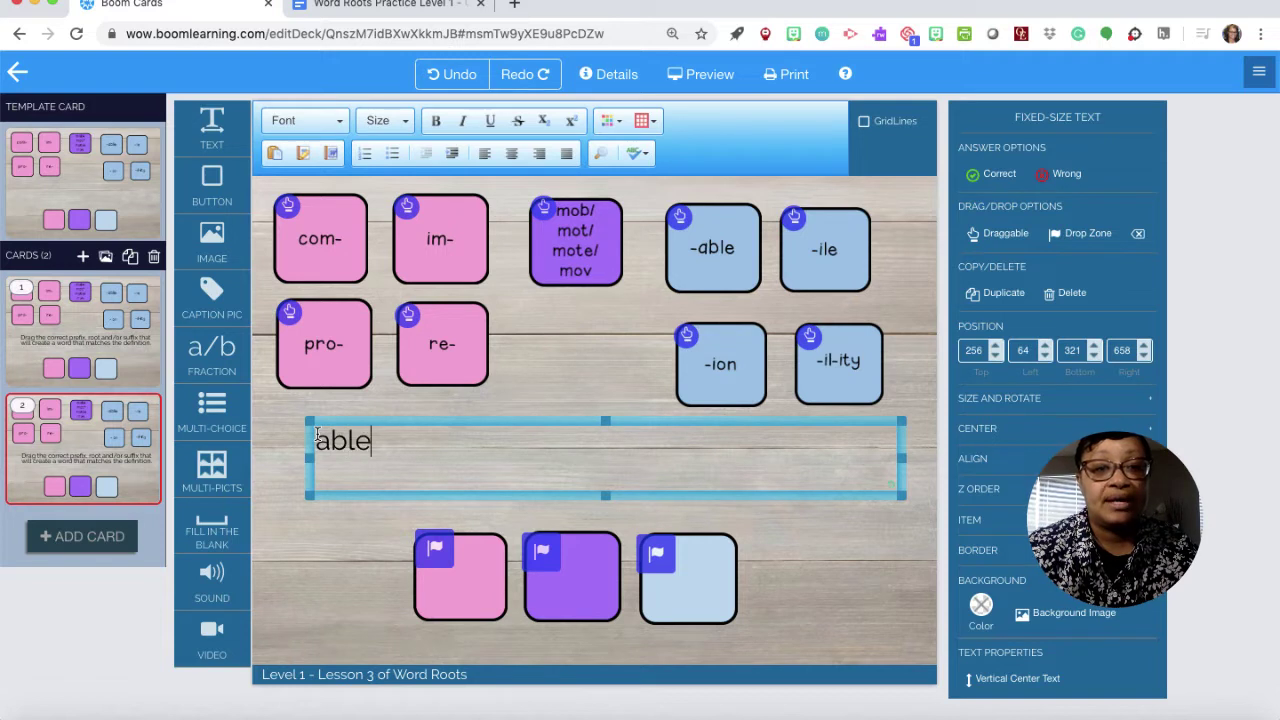
pyautogui.write(' to be taken or')
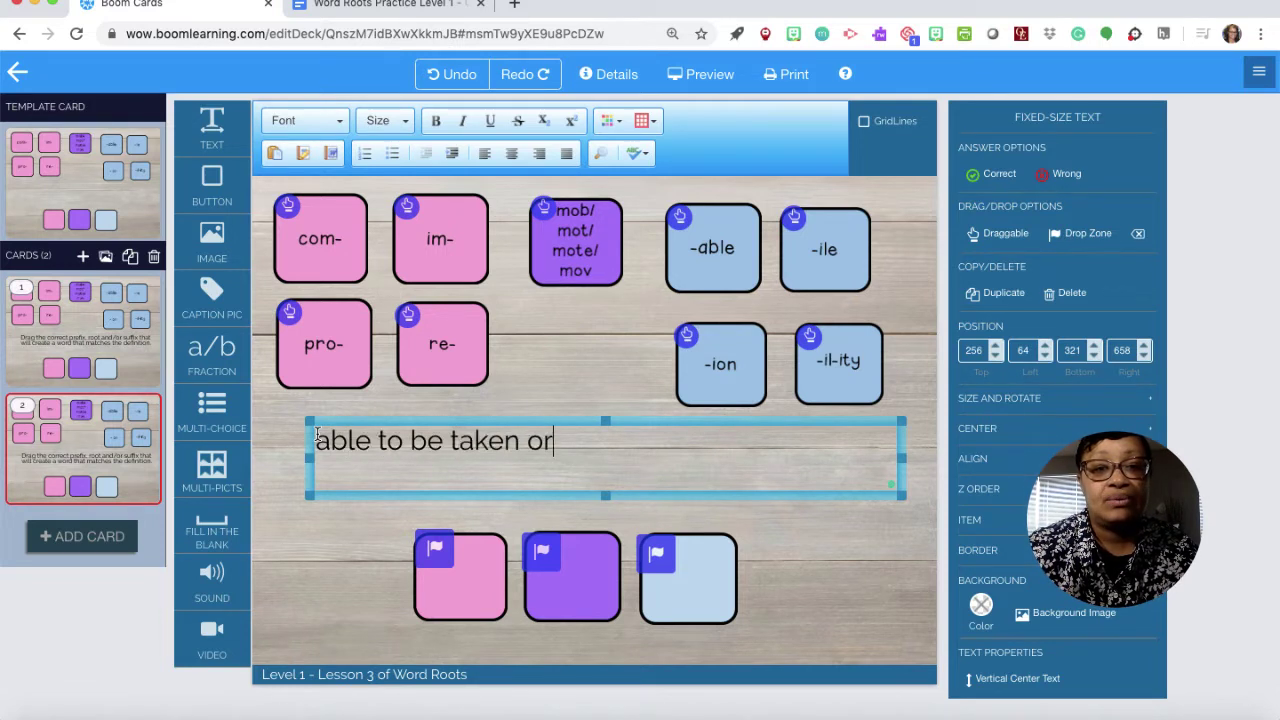
pyautogui.write(' carrien')
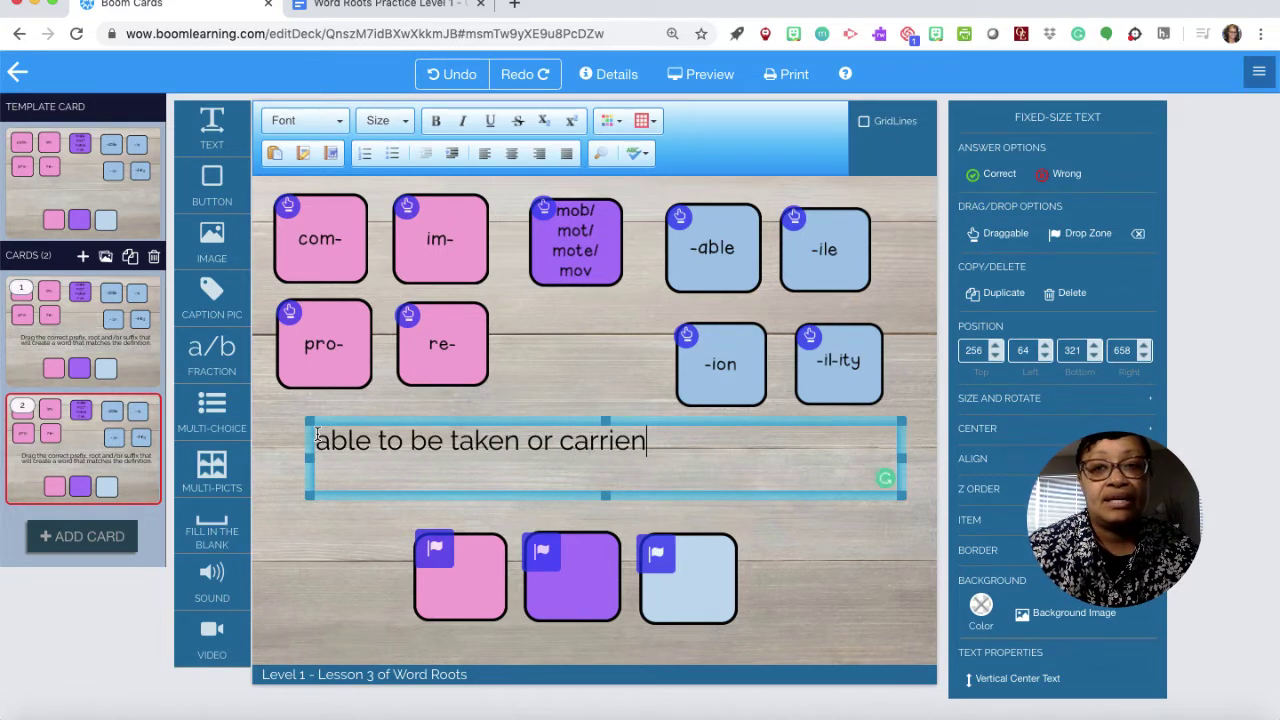
pyautogui.press('BackSpace')
pyautogui.write('d away')
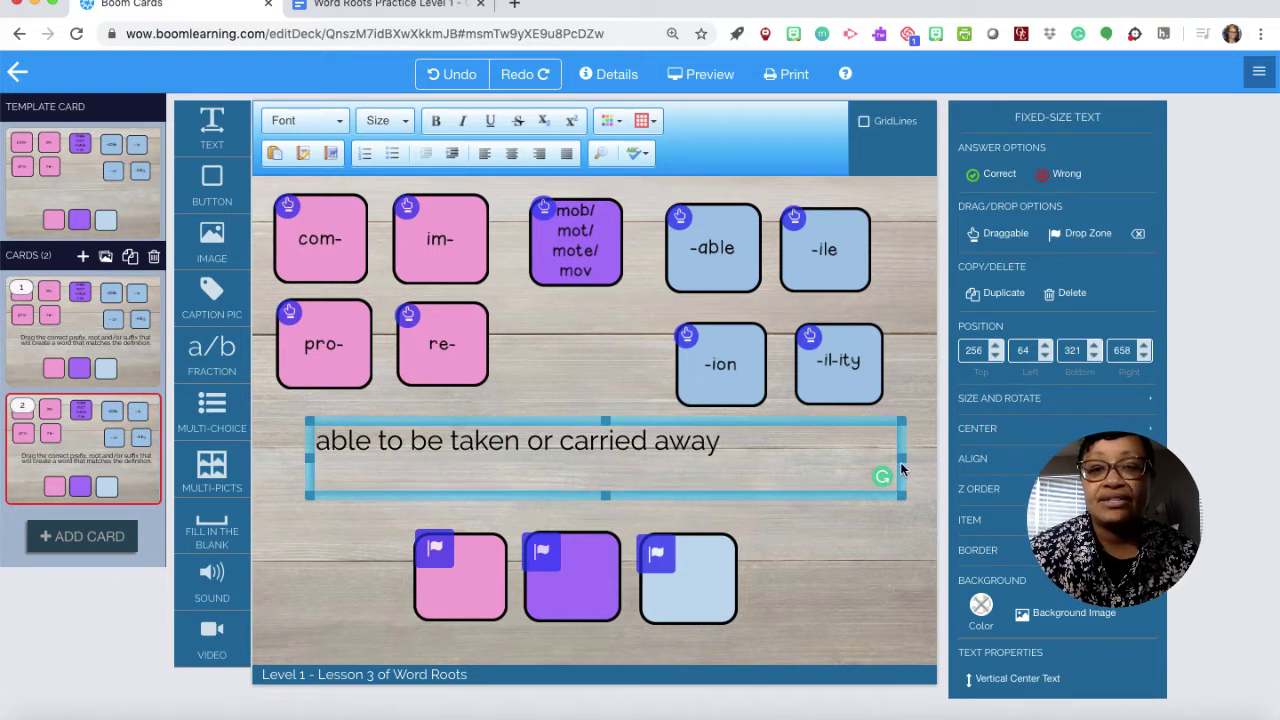
pyautogui.moveTo(905, 460); pyautogui.dragTo(764, 510)
pyautogui.click(784, 534)
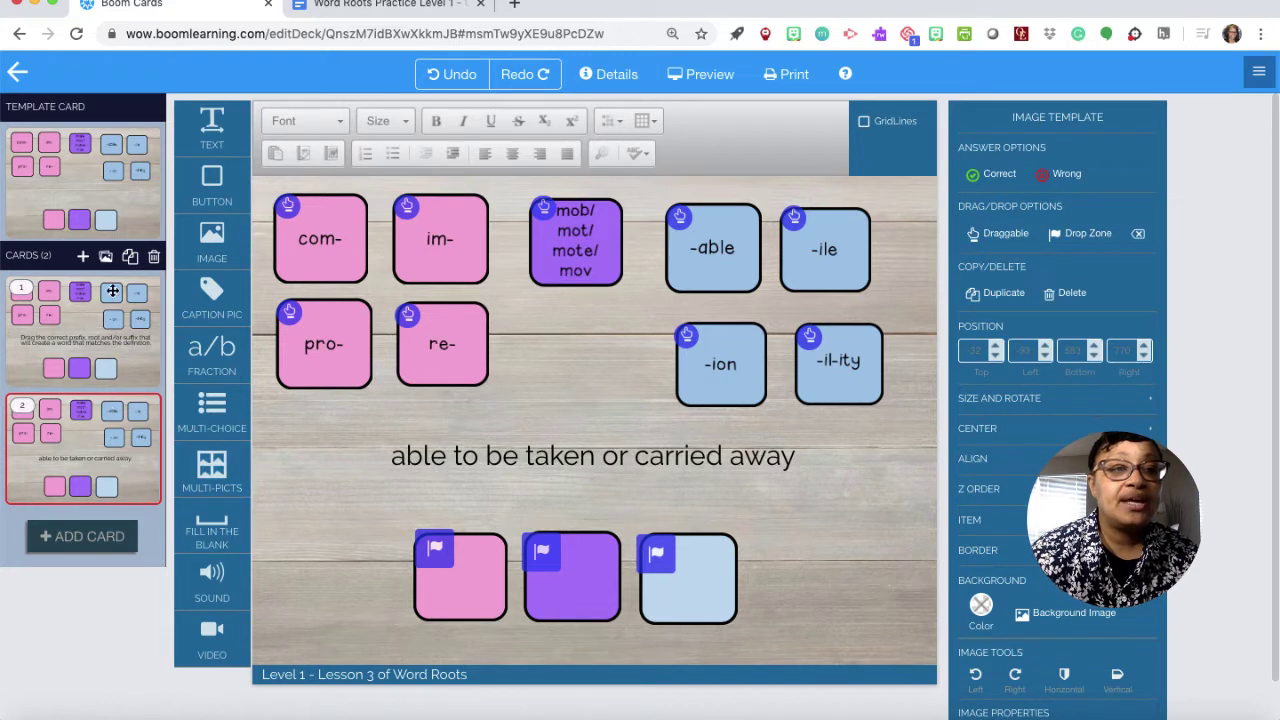
# Clone the "able to be taken or carried away" card nine times so the deck has 11 cards.
pyautogui.click(131, 264)
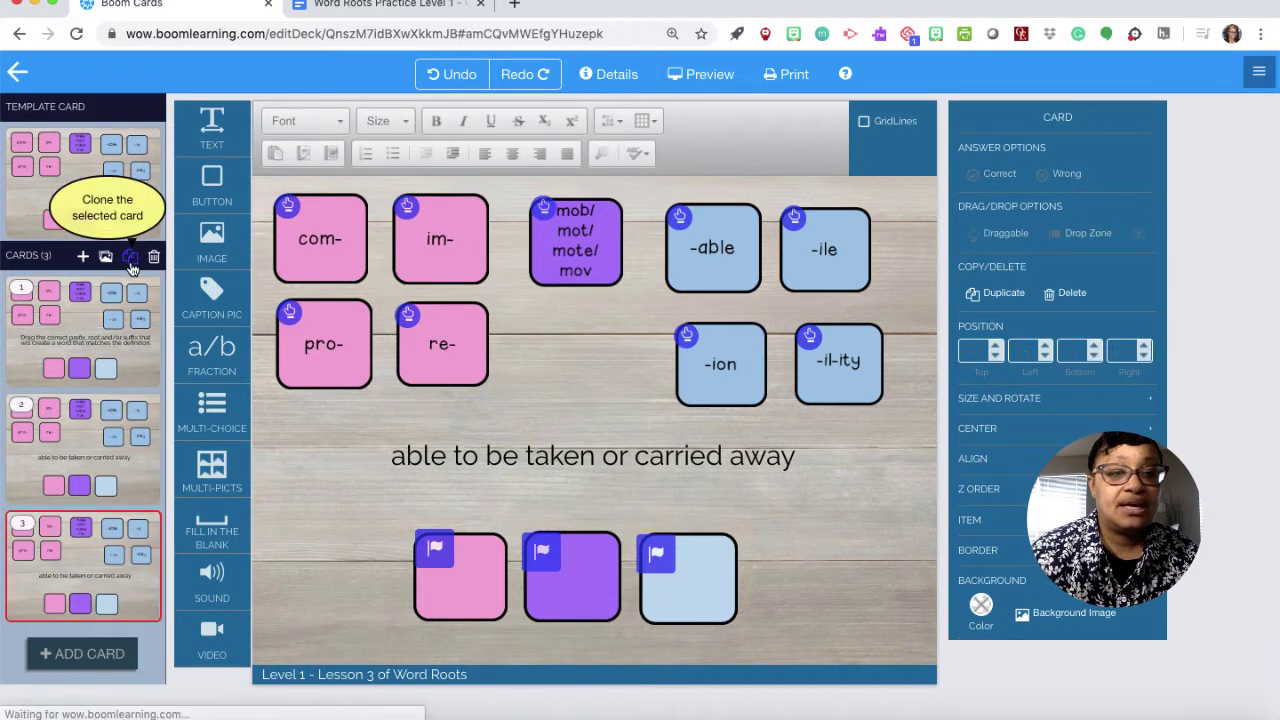
pyautogui.click(131, 262)
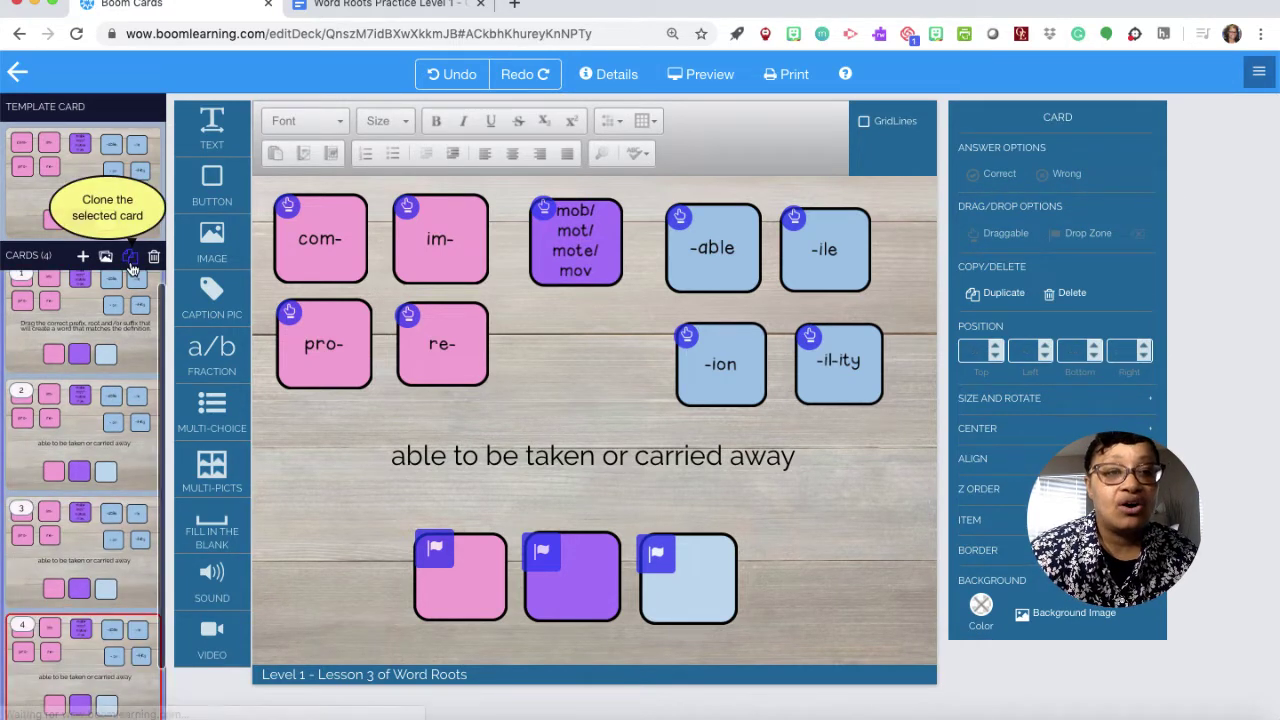
pyautogui.click(131, 262)
pyautogui.click(131, 262)
pyautogui.click(131, 262)
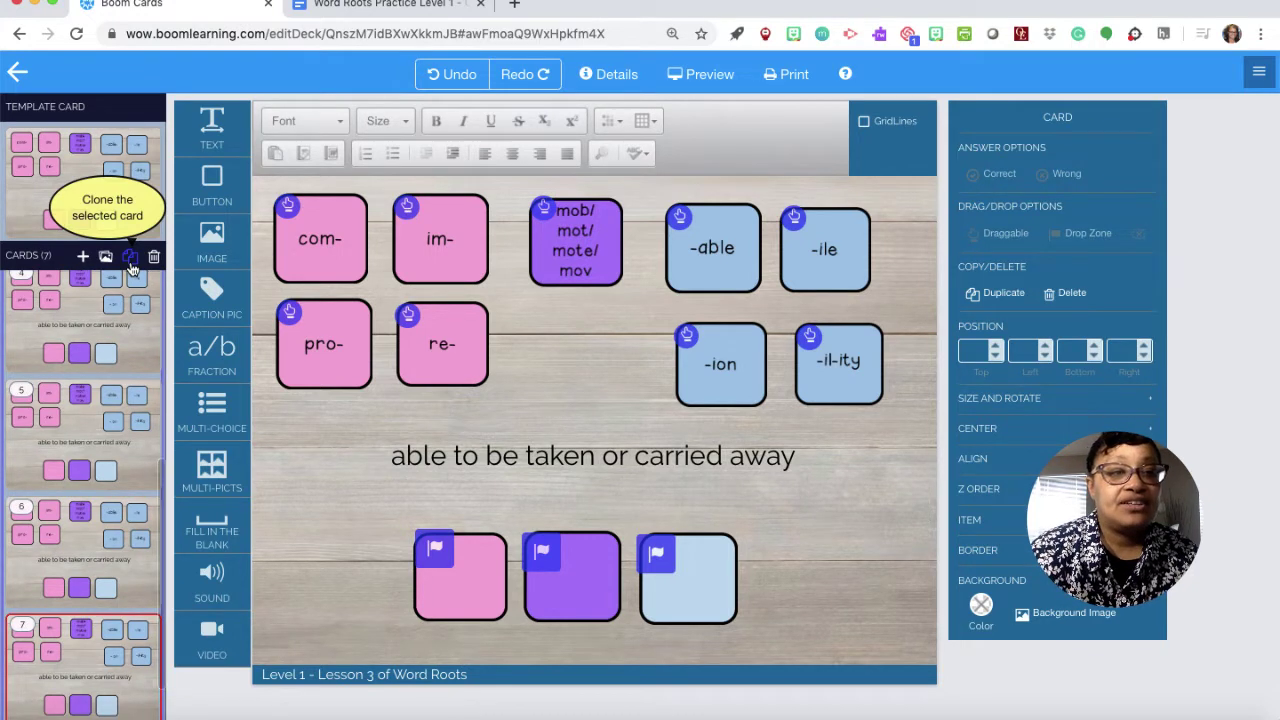
pyautogui.scroll(-1, 103, 407)
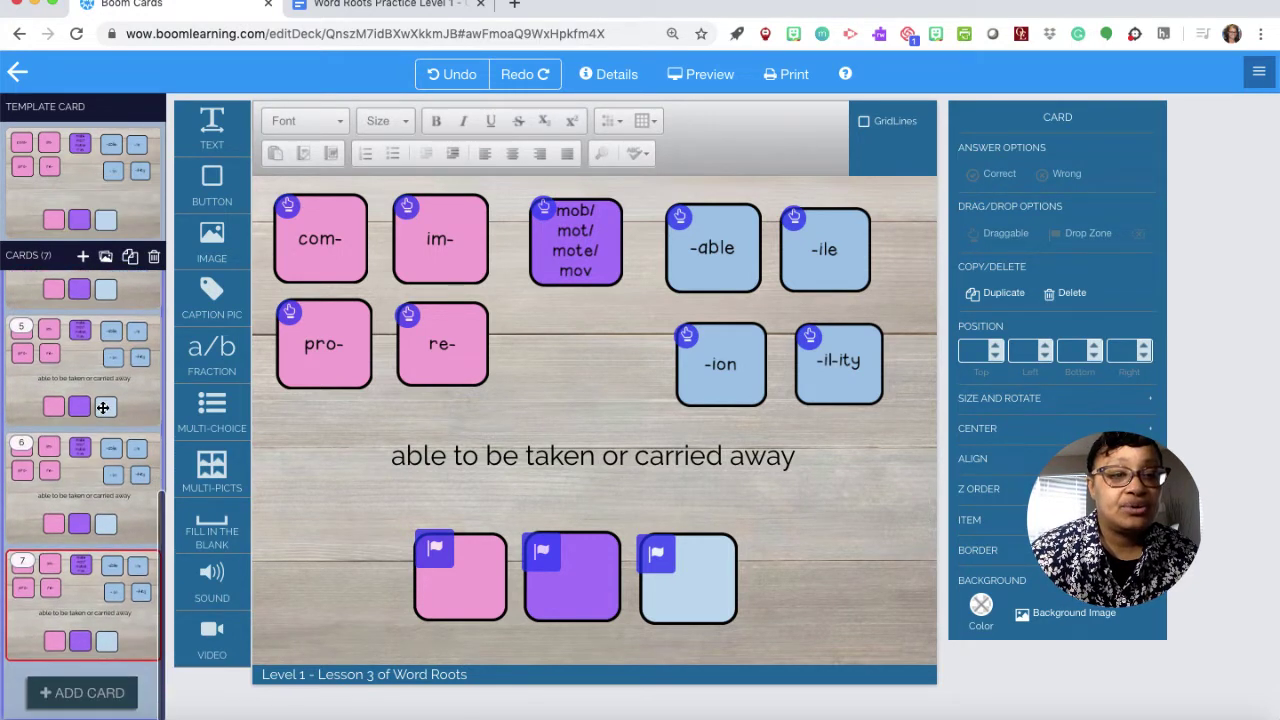
pyautogui.click(130, 262)
pyautogui.click(130, 262)
pyautogui.click(130, 262)
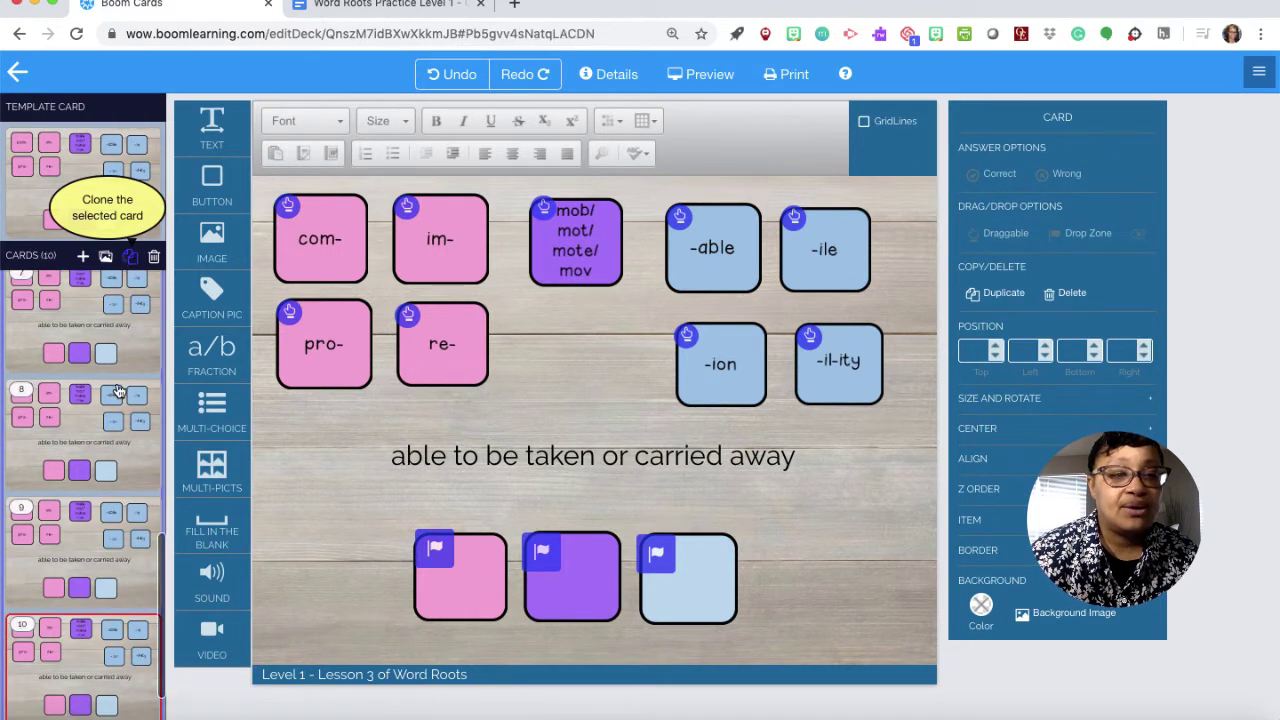
pyautogui.scroll(-1, 114, 377)
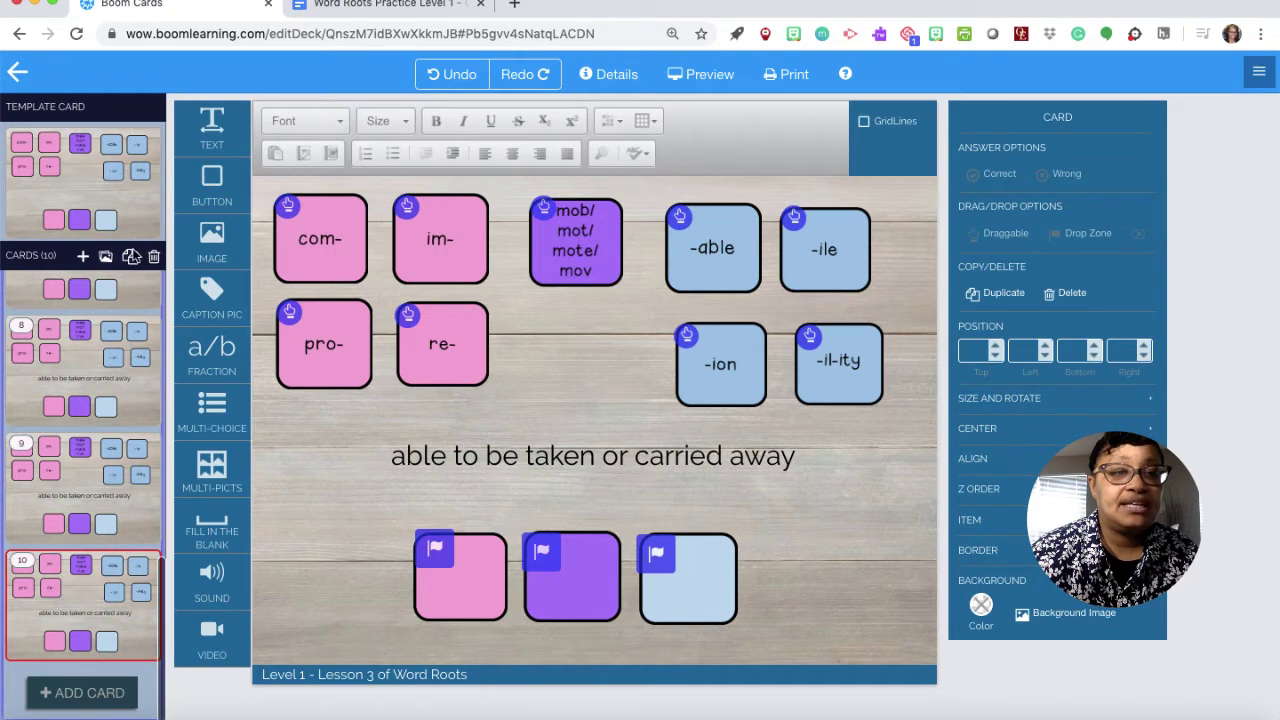
pyautogui.click(130, 257)
# Replace the definition text on card 3 with "the scene of noisy confusion or activity".
pyautogui.scroll(10, 114, 467)
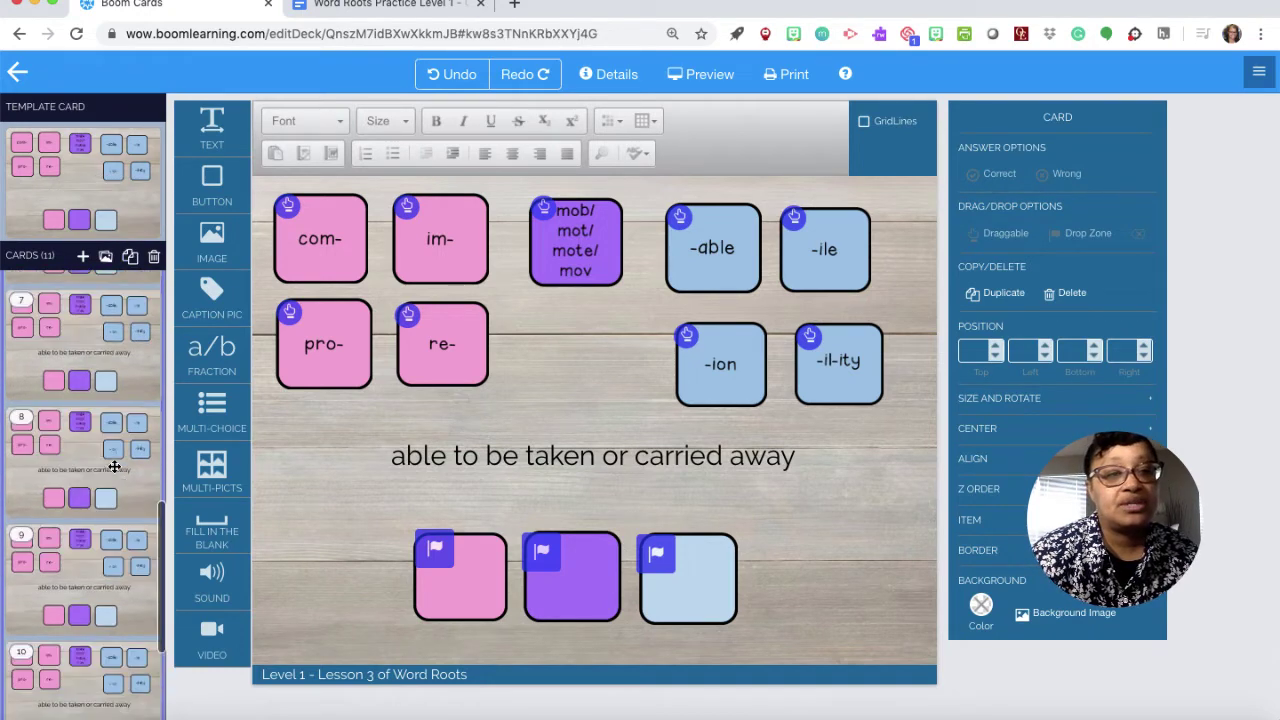
pyautogui.click(103, 325)
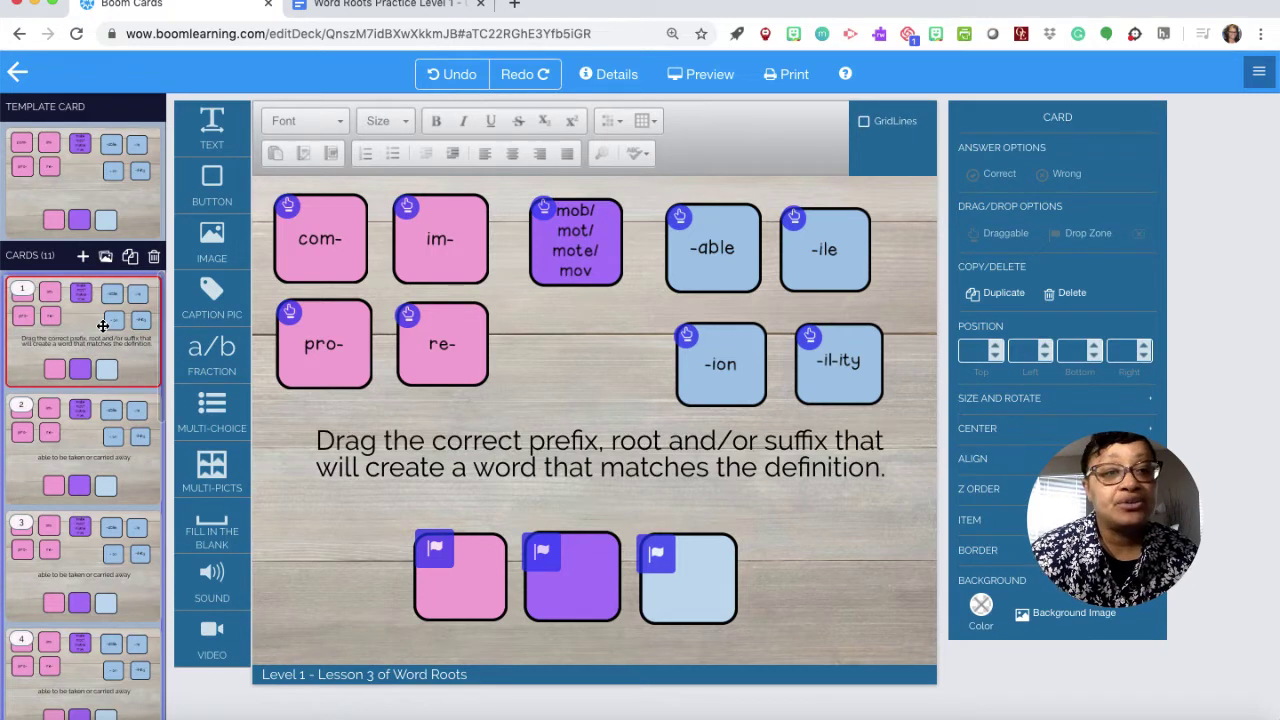
pyautogui.click(89, 434)
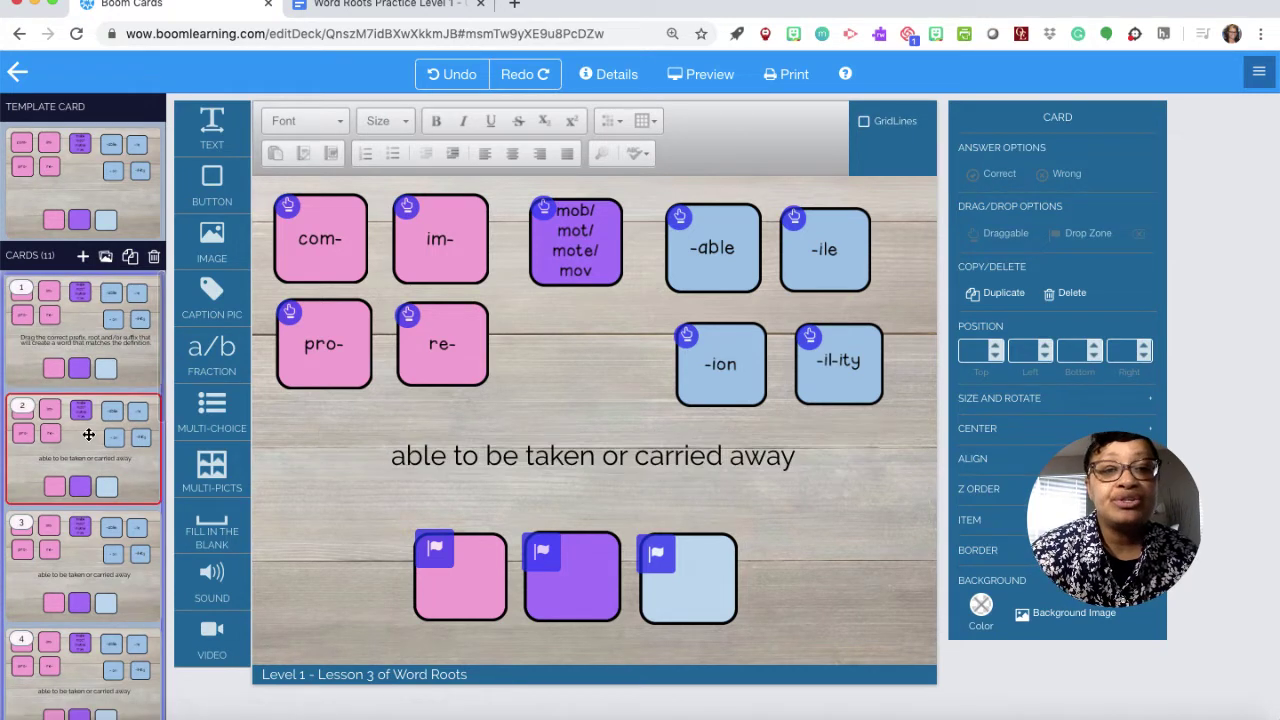
pyautogui.scroll(-3, 89, 434)
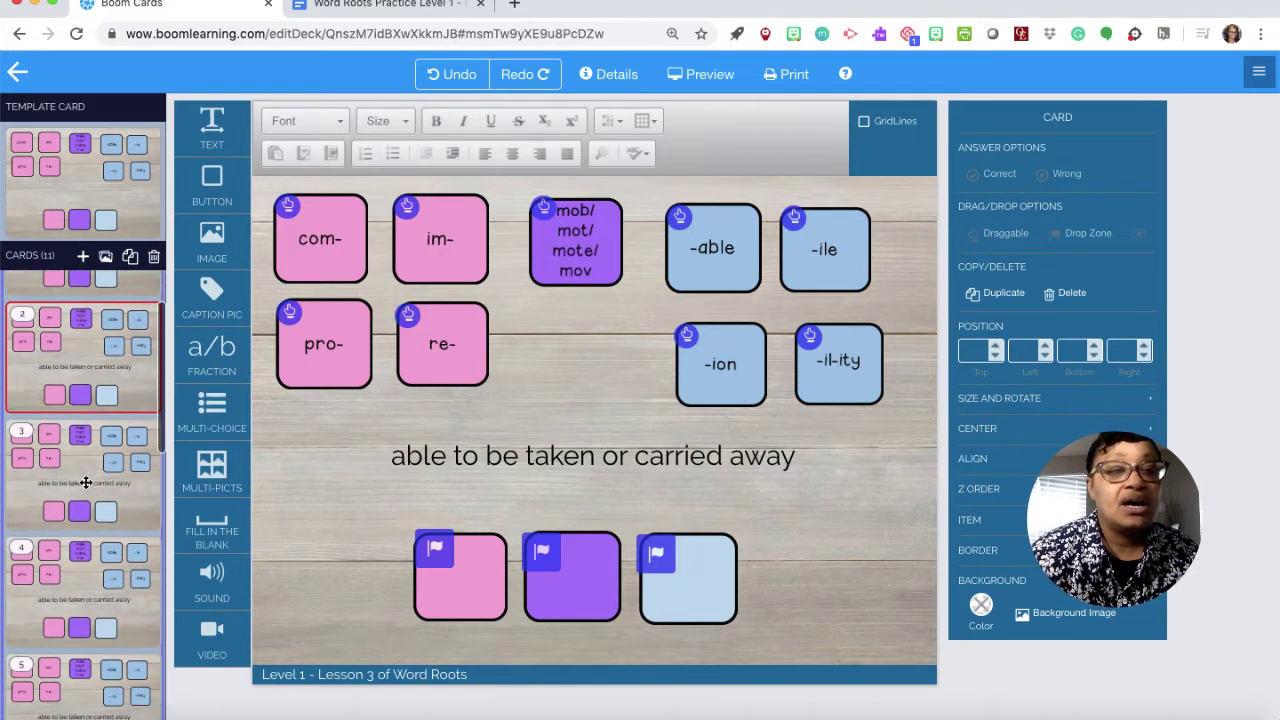
pyautogui.click(87, 478)
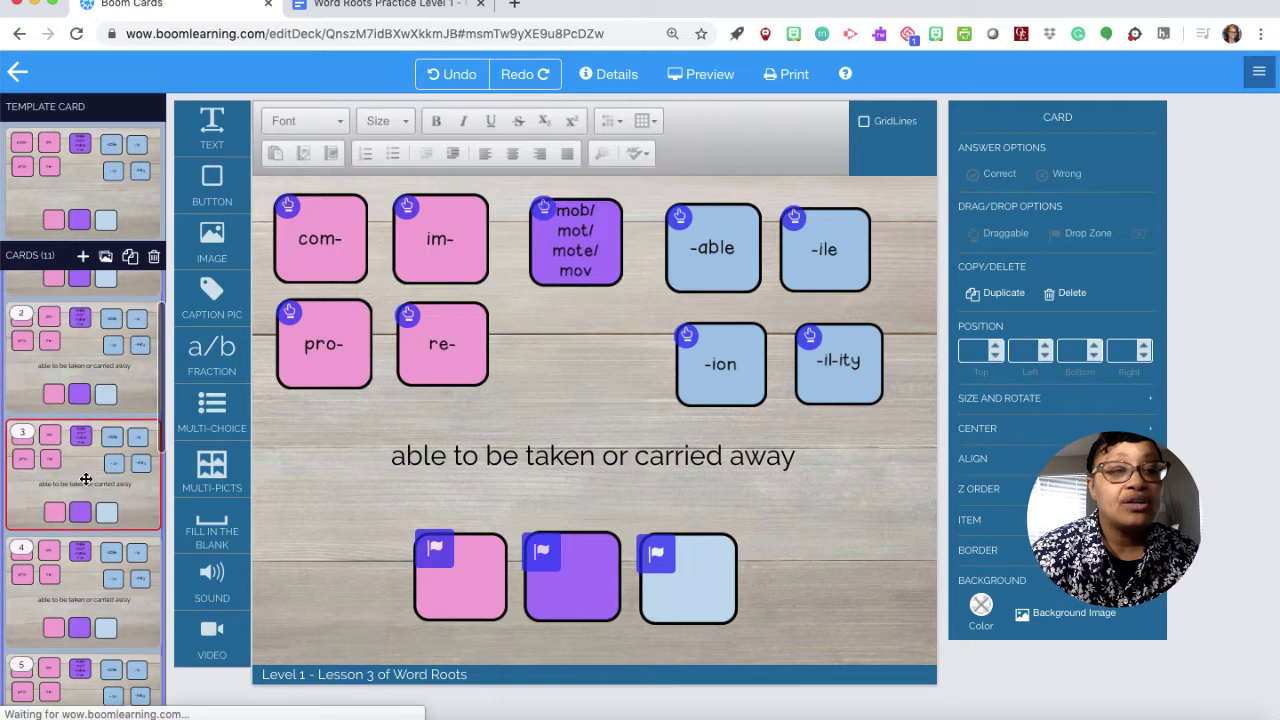
pyautogui.click(415, 460)
pyautogui.moveTo(789, 460); pyautogui.dragTo(392, 458)
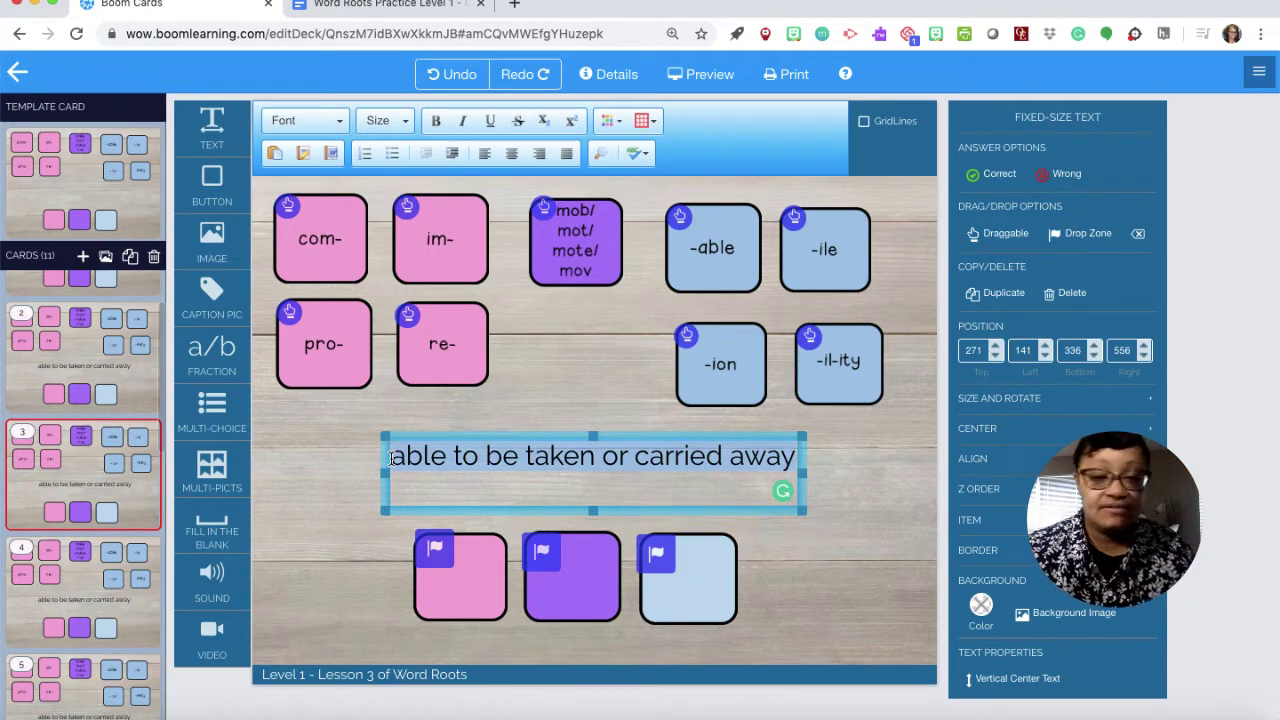
pyautogui.write('the')
pyautogui.write(' se')
pyautogui.write('ne of')
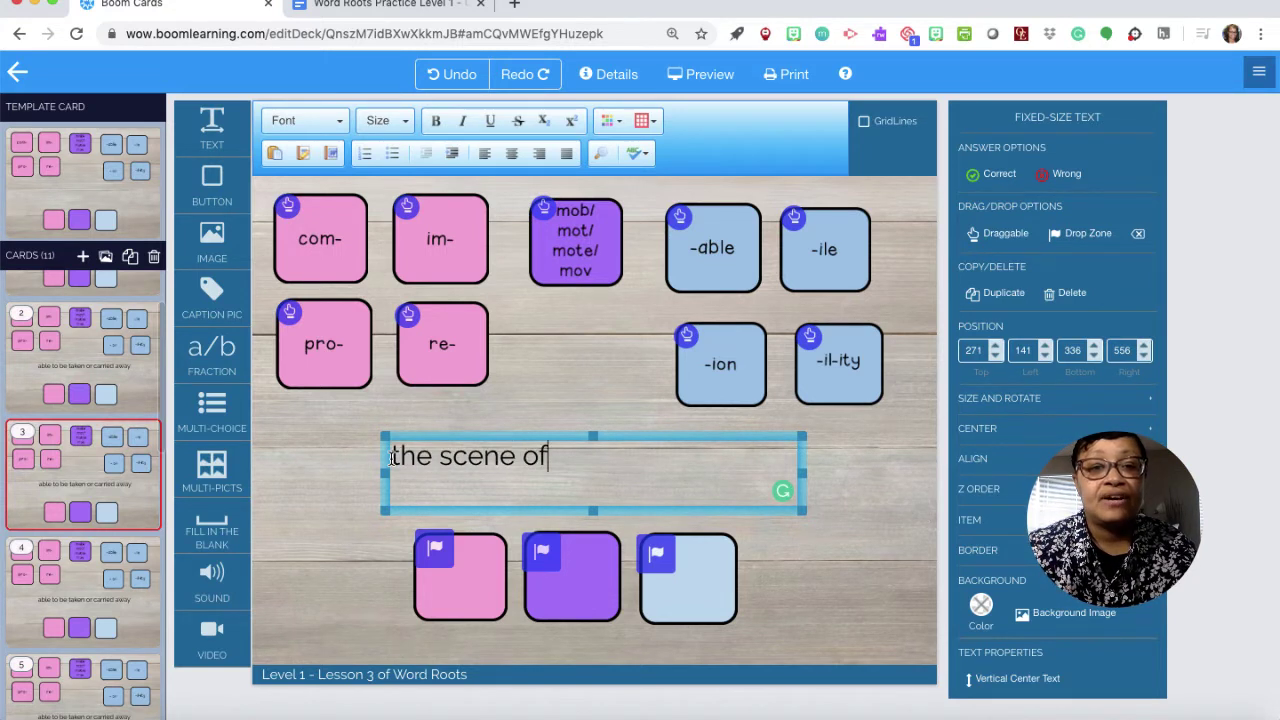
pyautogui.write(' noisy co')
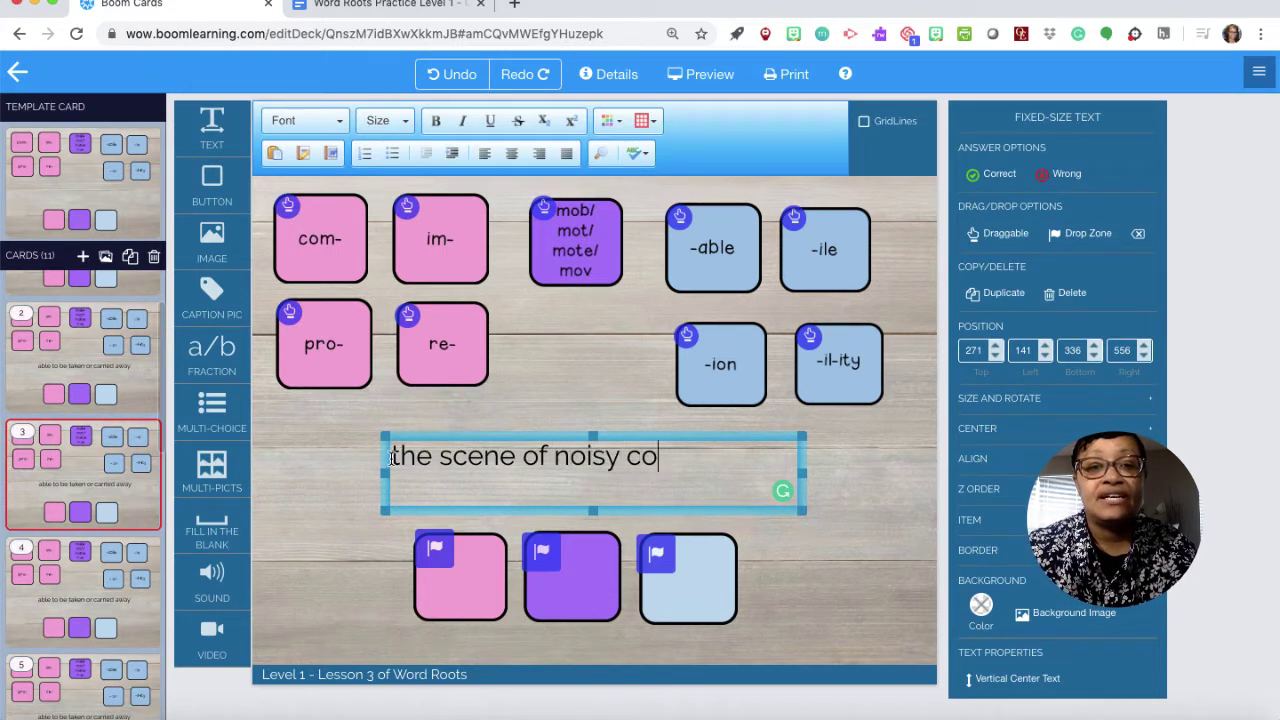
pyautogui.write('nfutio')
pyautogui.press('BackSpace')
pyautogui.press('BackSpace')
pyautogui.press('BackSpace')
pyautogui.write('ts')
pyautogui.press('BackSpace')
pyautogui.press('BackSpace')
pyautogui.write('sio')
pyautogui.press('BackSpace')
pyautogui.write('n or')
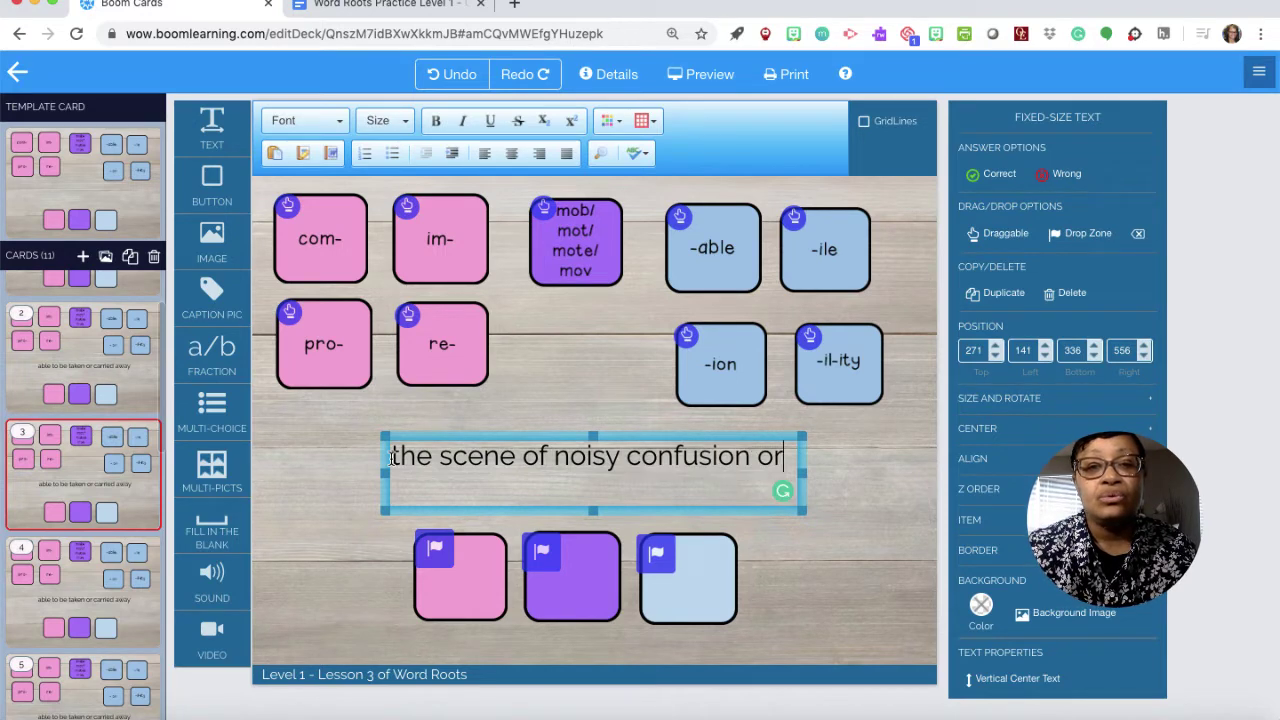
pyautogui.write(' activity')
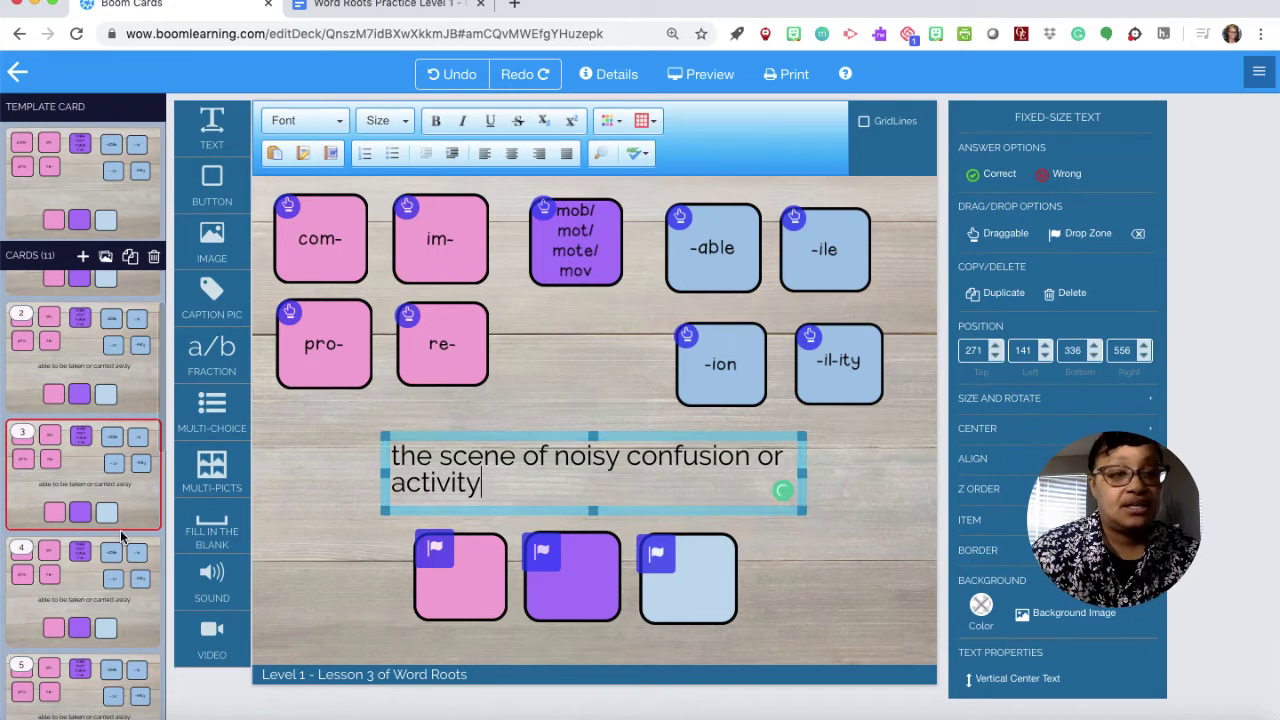
# Widen the definition text box on card 4 so its left position is 105.
pyautogui.scroll(-3, 85, 530)
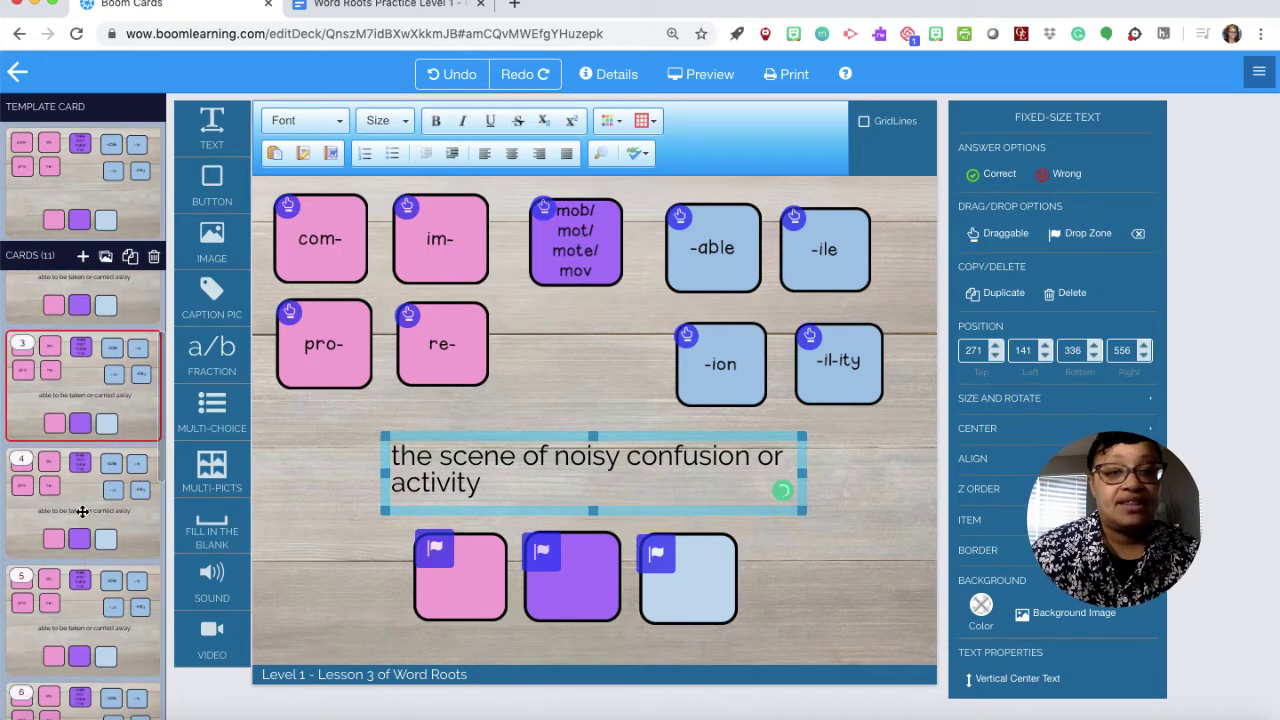
pyautogui.click(83, 511)
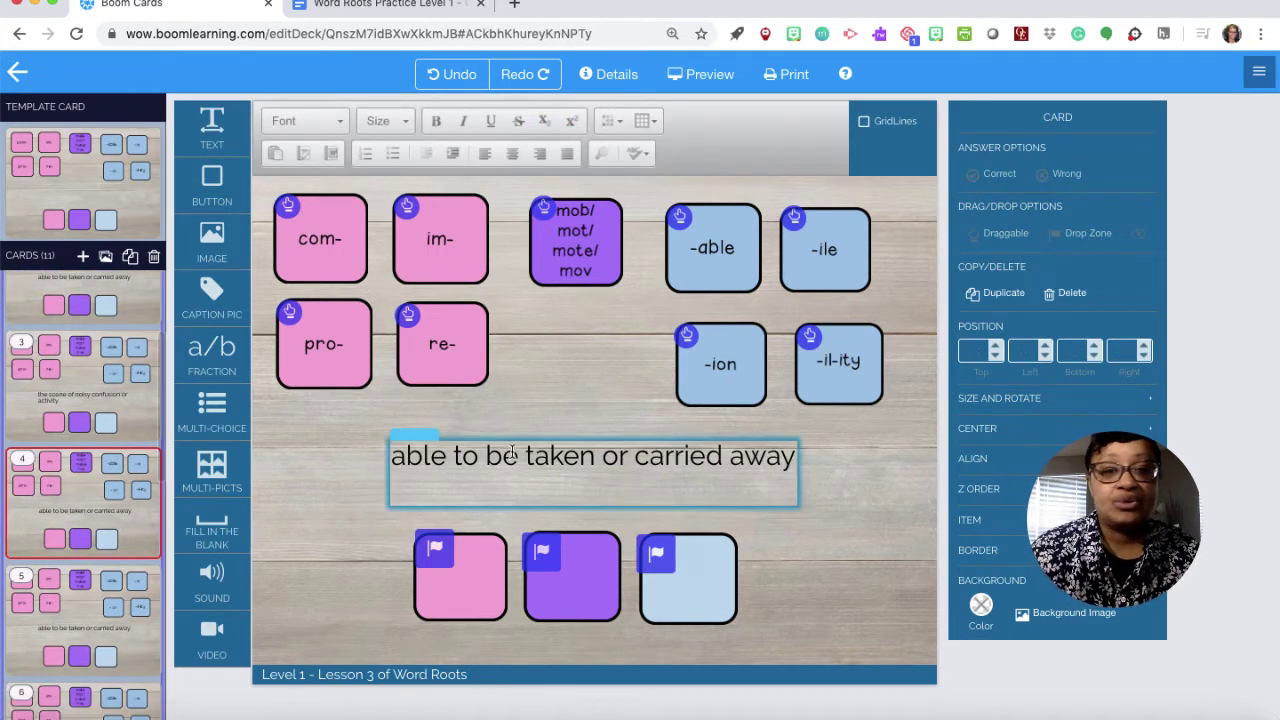
pyautogui.moveTo(393, 458); pyautogui.dragTo(348, 459)
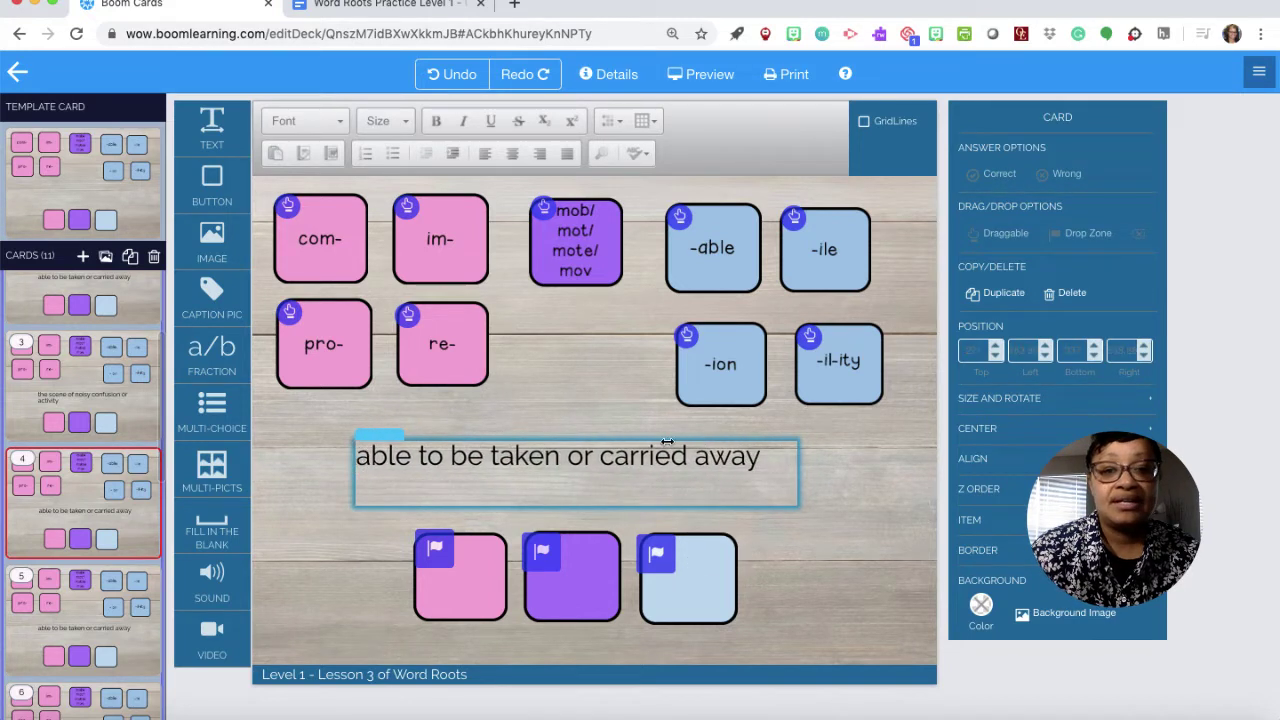
# Replace the definition text on card 4 with "motionless; unable to move".
pyautogui.click(750, 456)
pyautogui.moveTo(760, 456); pyautogui.dragTo(358, 457)
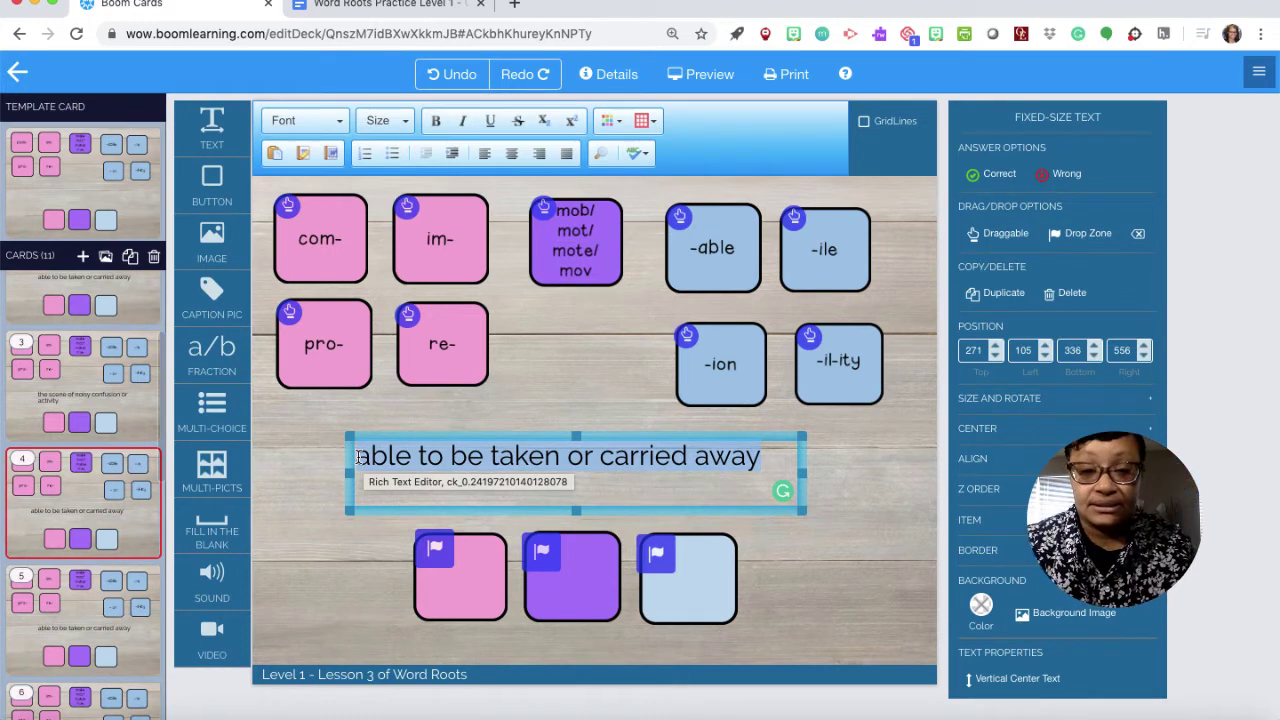
pyautogui.write('motionless')
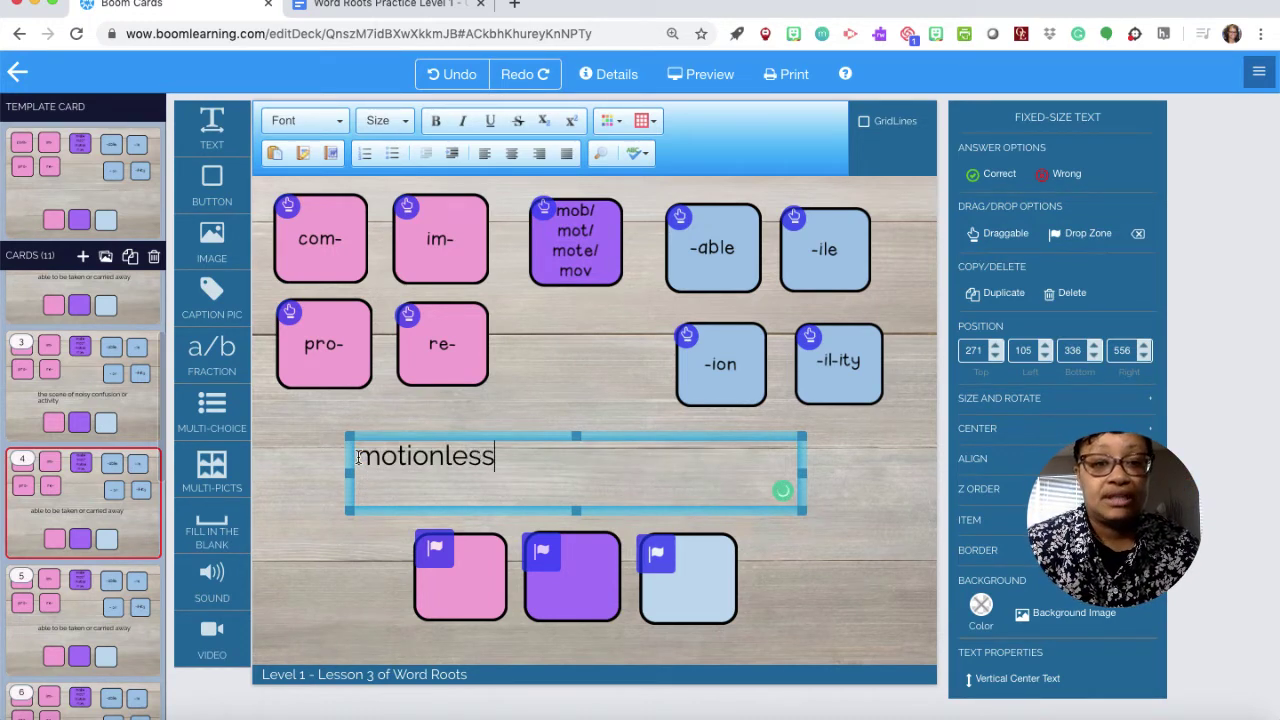
pyautogui.write('; uba')
pyautogui.press('BackSpace')
pyautogui.press('BackSpace')
pyautogui.write('nale')
pyautogui.press('BackSpace')
pyautogui.press('BackSpace')
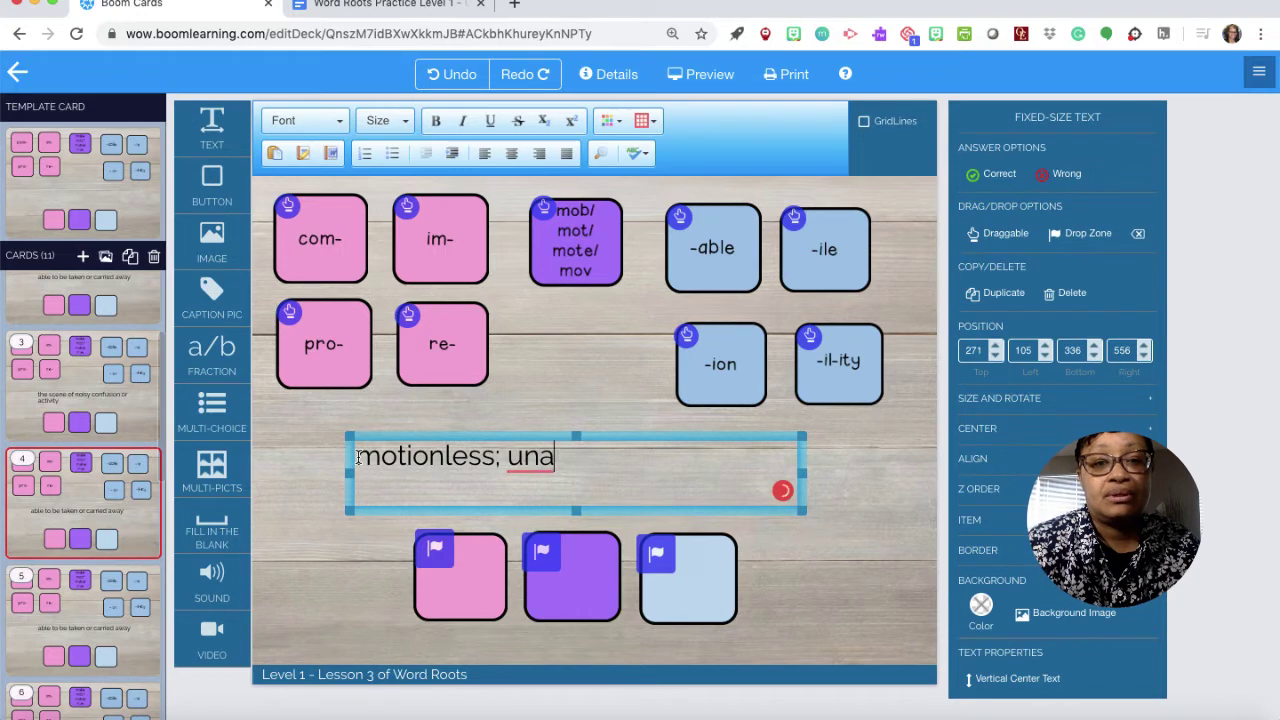
pyautogui.write('nable to more')
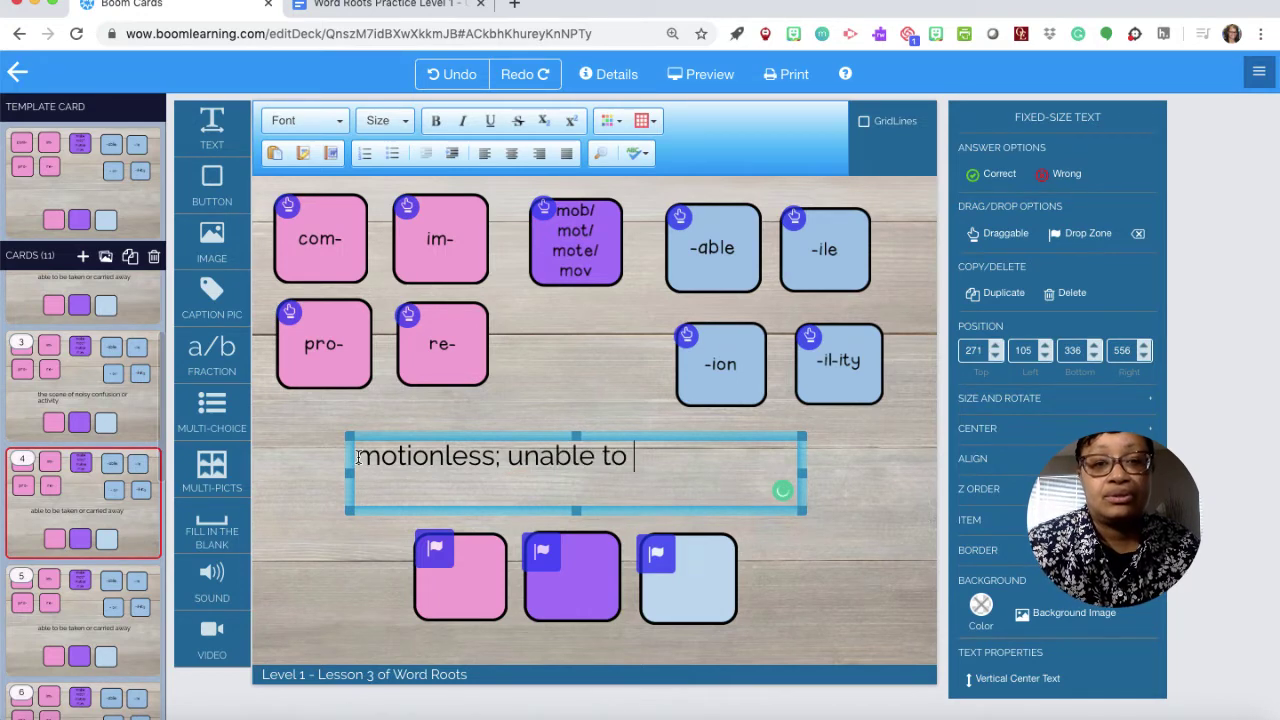
pyautogui.press('BackSpace')
pyautogui.press('BackSpace')
pyautogui.write('ve')
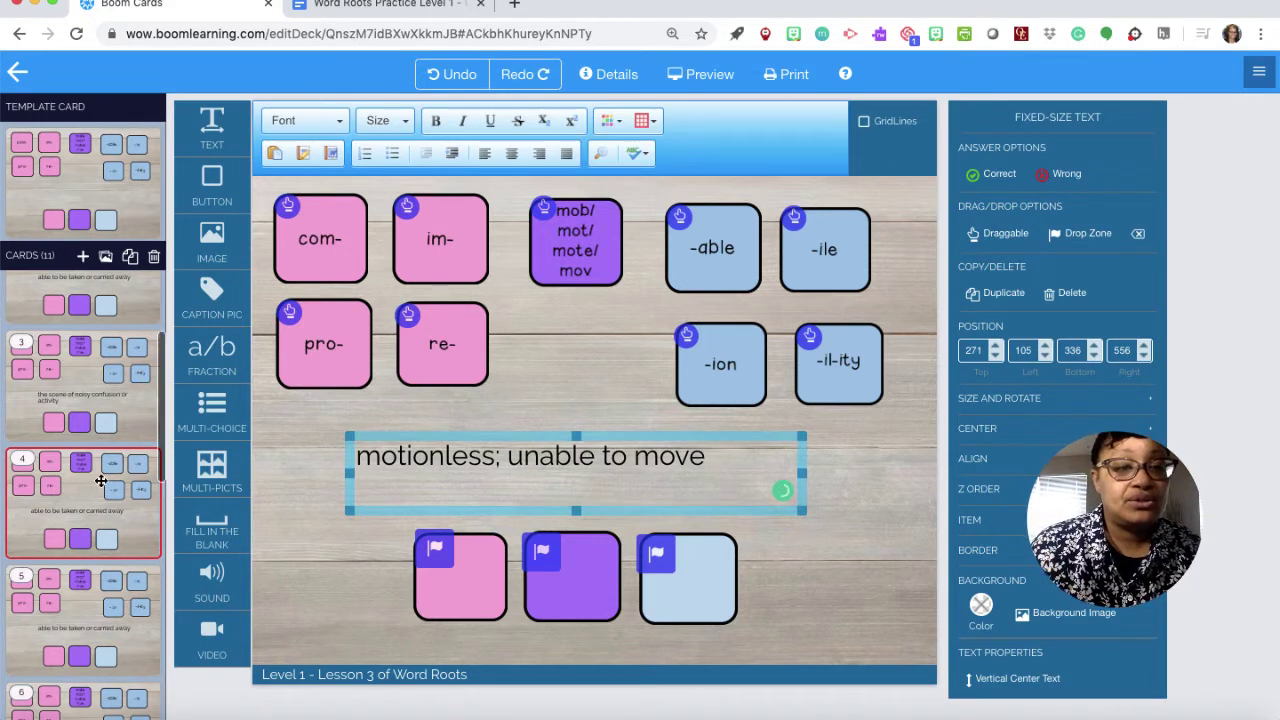
# Review the cards in the deck, checking the definitions on cards 2 to 5.
pyautogui.scroll(-2, 95, 510)
pyautogui.click(90, 537)
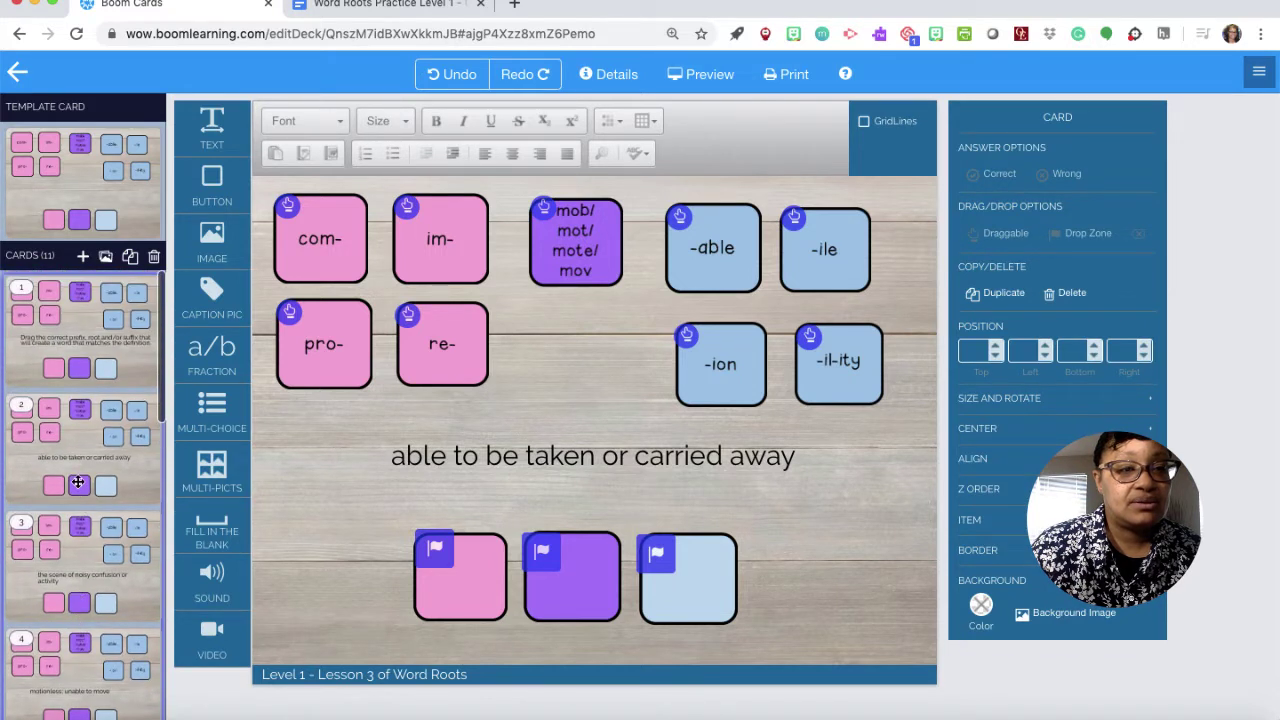
pyautogui.click(78, 460)
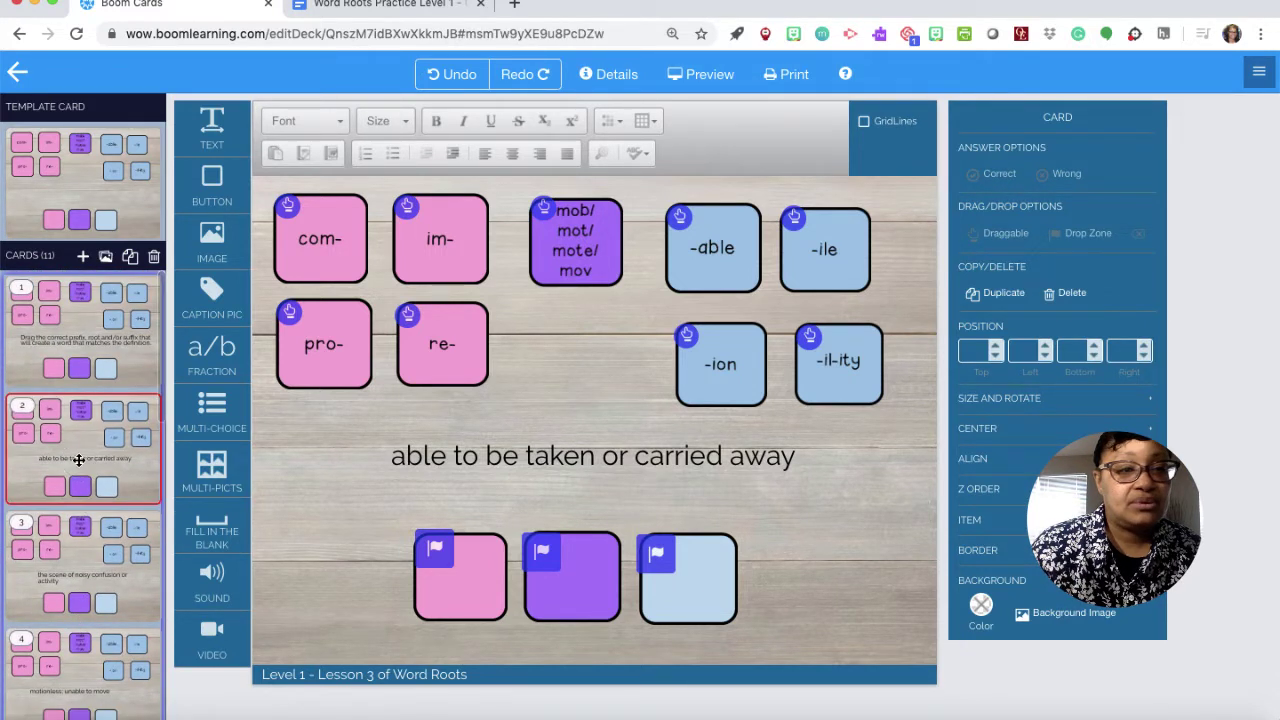
pyautogui.click(85, 583)
pyautogui.scroll(-2, 84, 580)
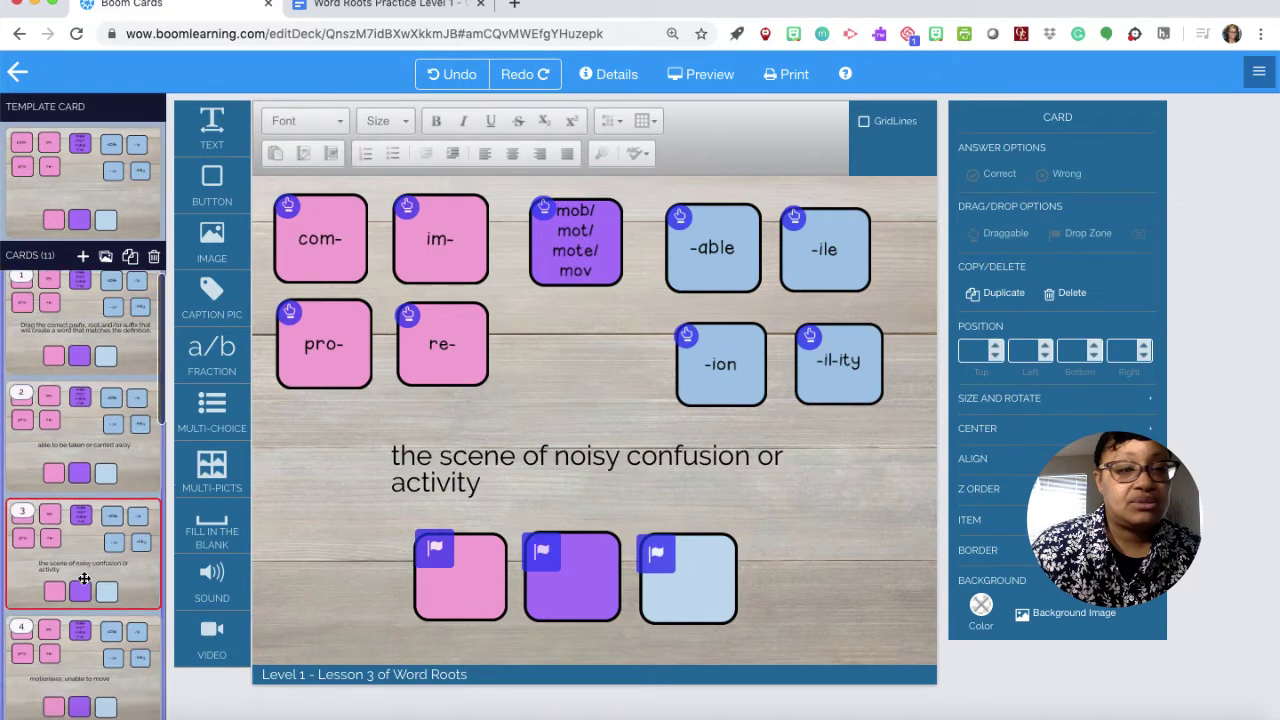
pyautogui.click(80, 570)
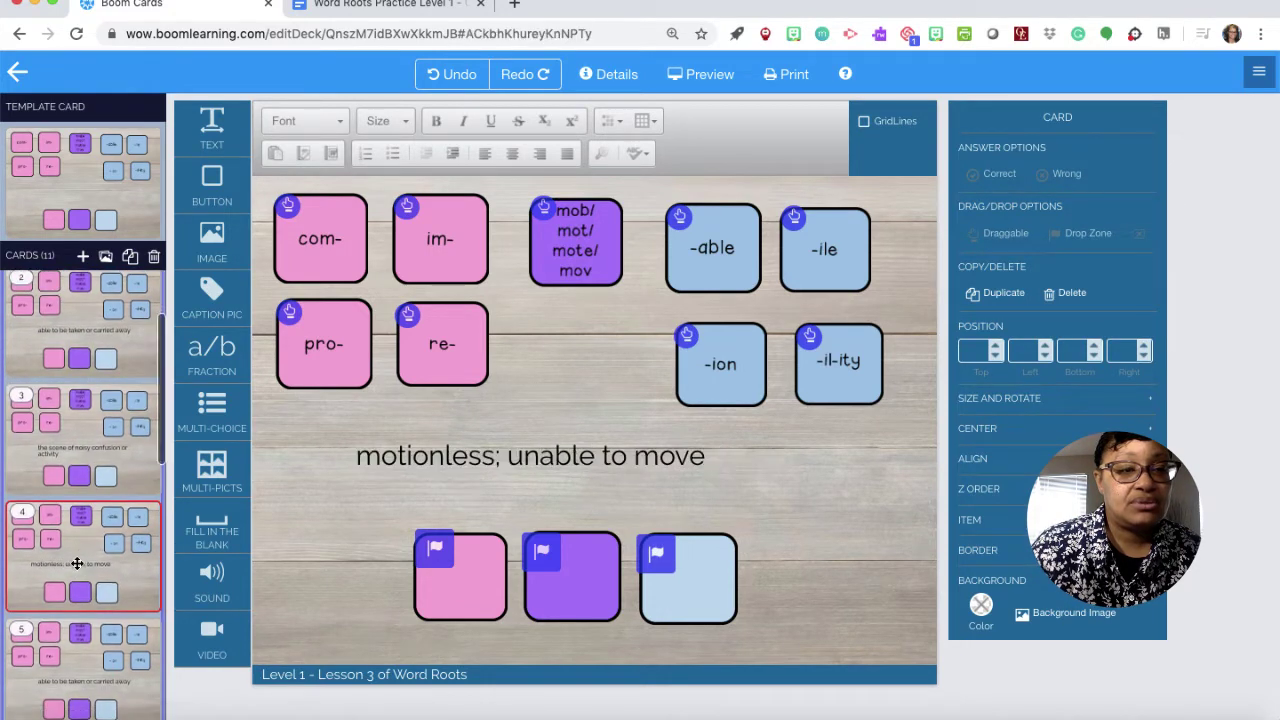
pyautogui.click(76, 543)
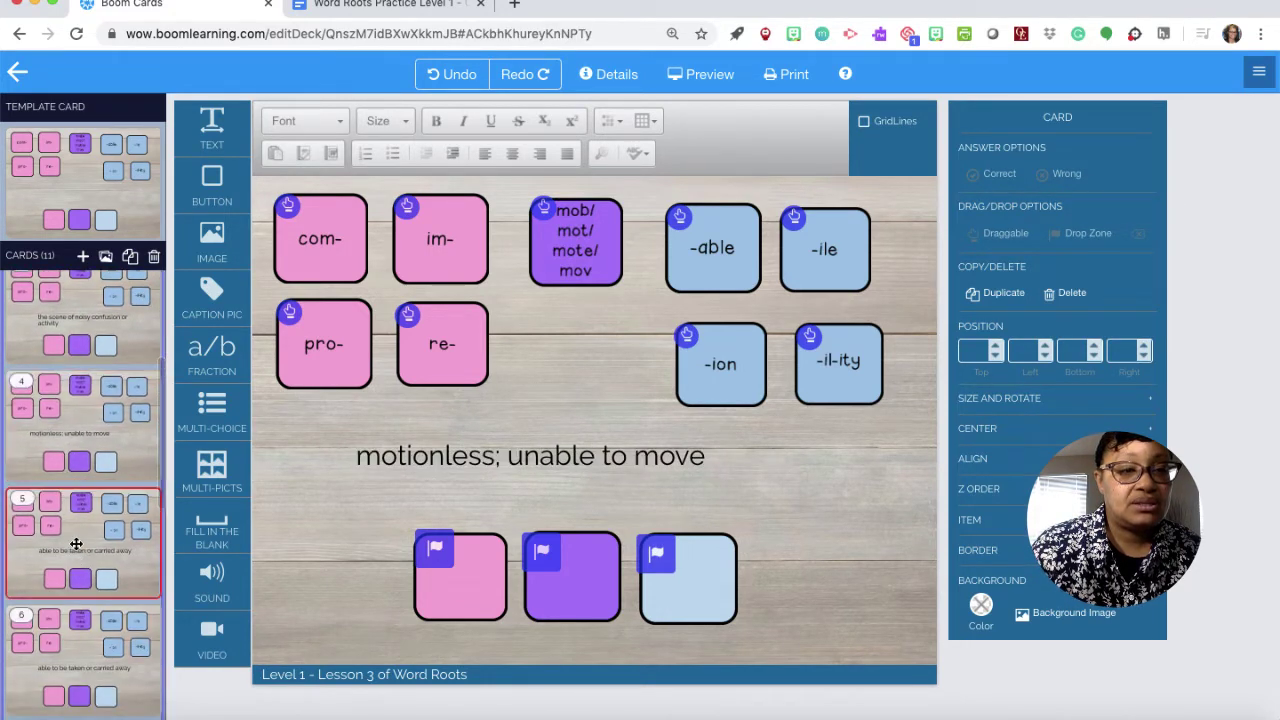
pyautogui.scroll(-5, 76, 543)
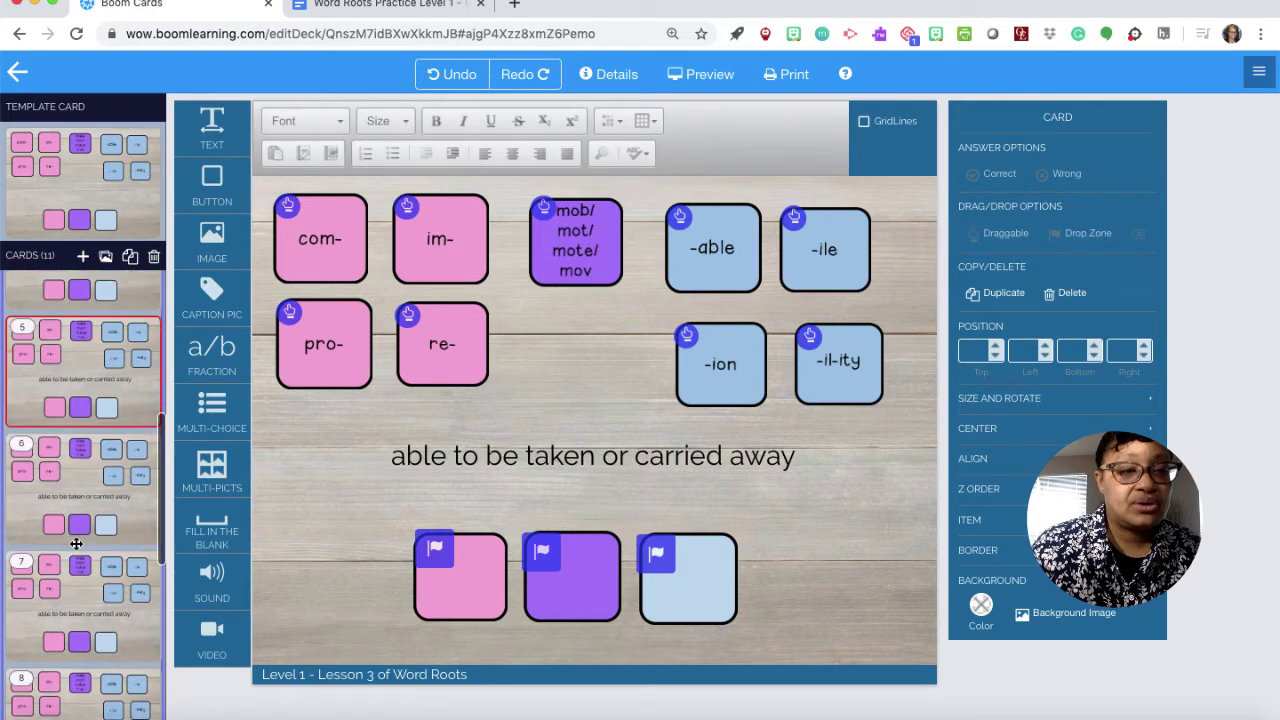
pyautogui.scroll(-3, 76, 543)
pyautogui.scroll(3, 76, 543)
pyautogui.scroll(8, 76, 543)
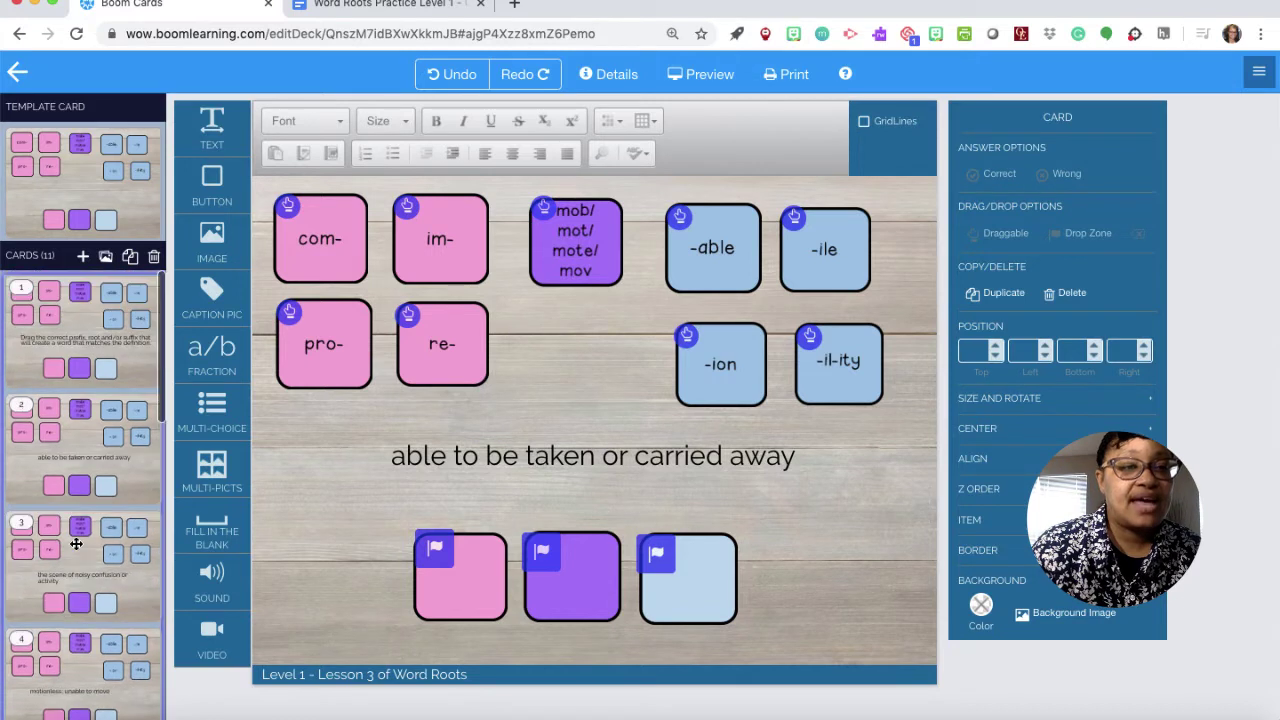
pyautogui.click(91, 440)
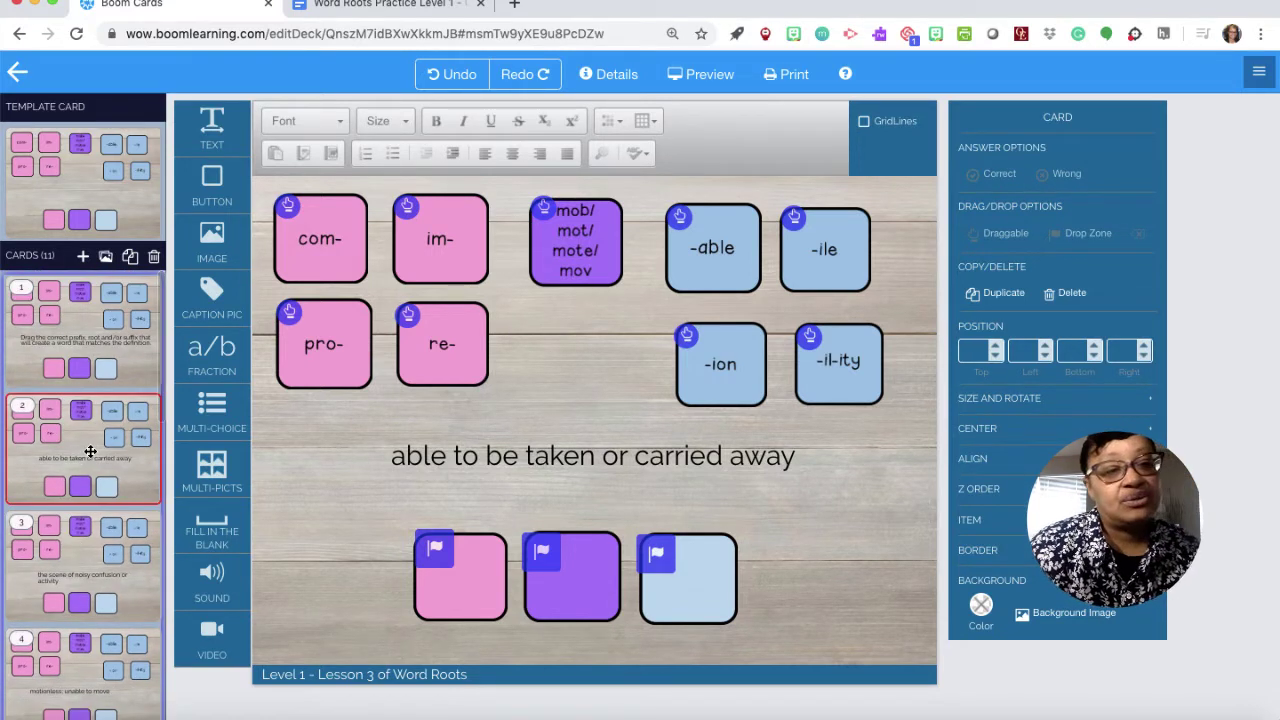
pyautogui.scroll(-2, 90, 451)
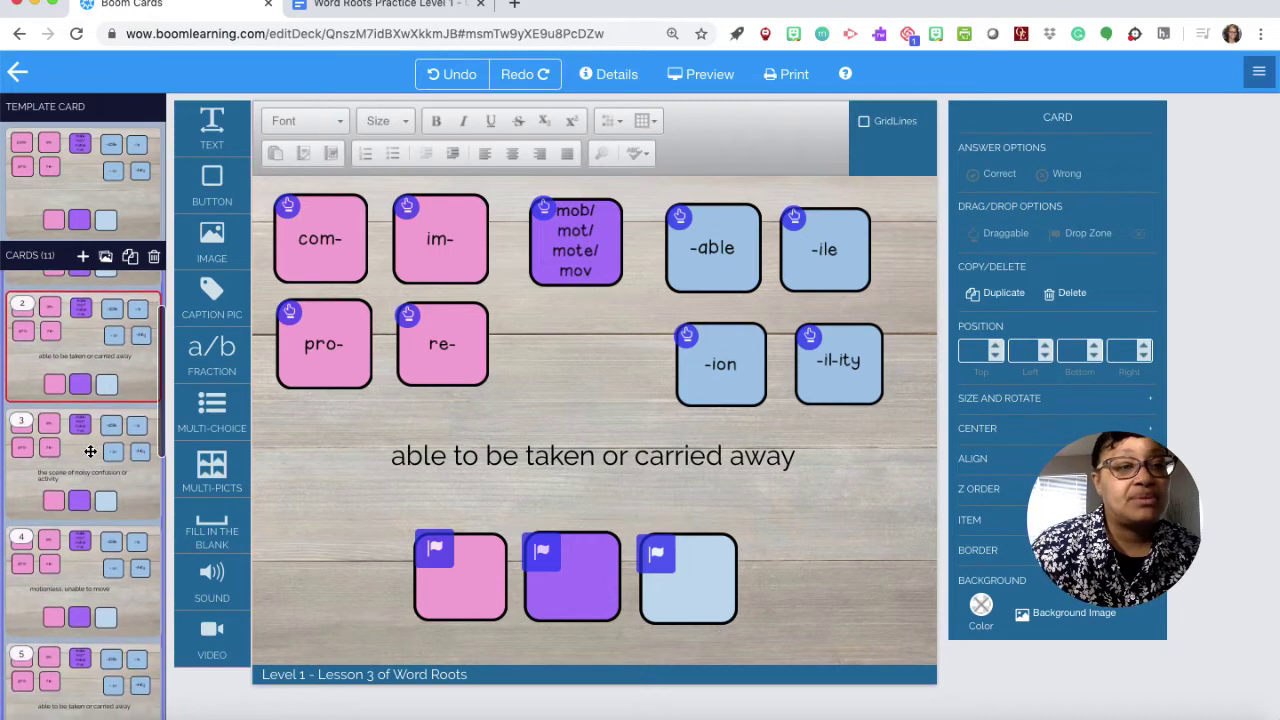
pyautogui.scroll(-1, 90, 451)
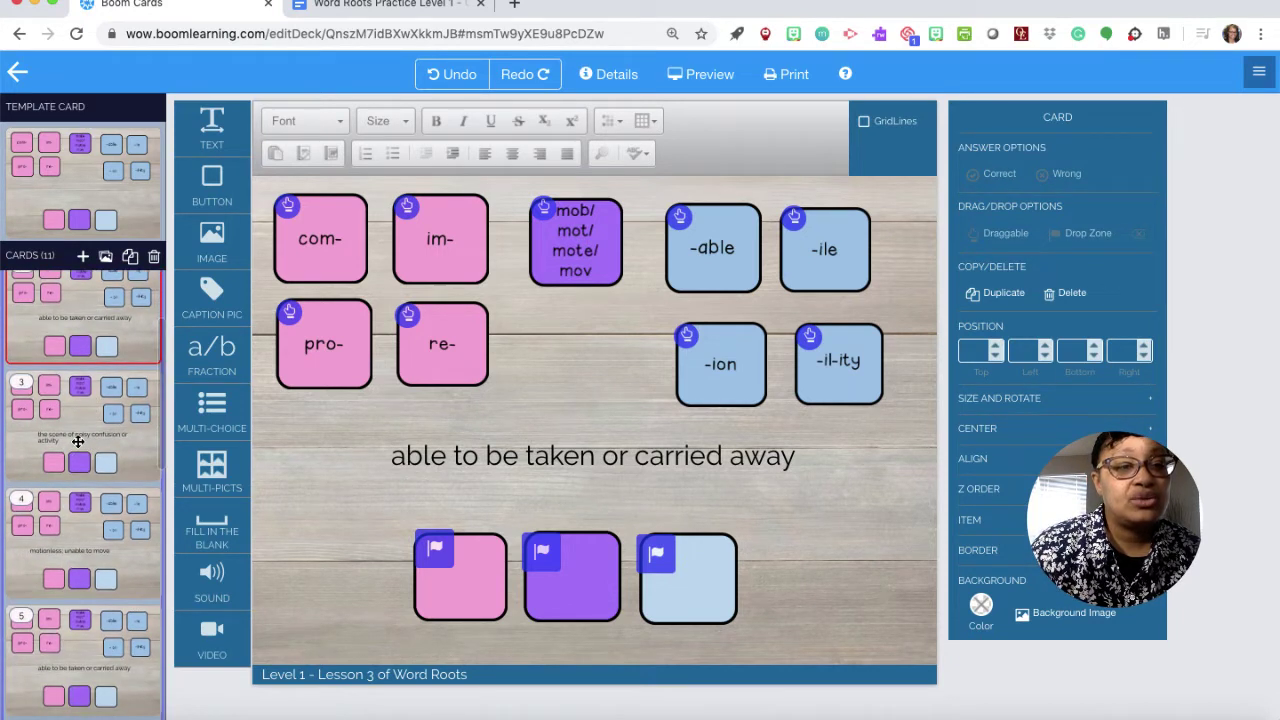
pyautogui.click(78, 441)
pyautogui.scroll(-2, 78, 441)
pyautogui.click(76, 472)
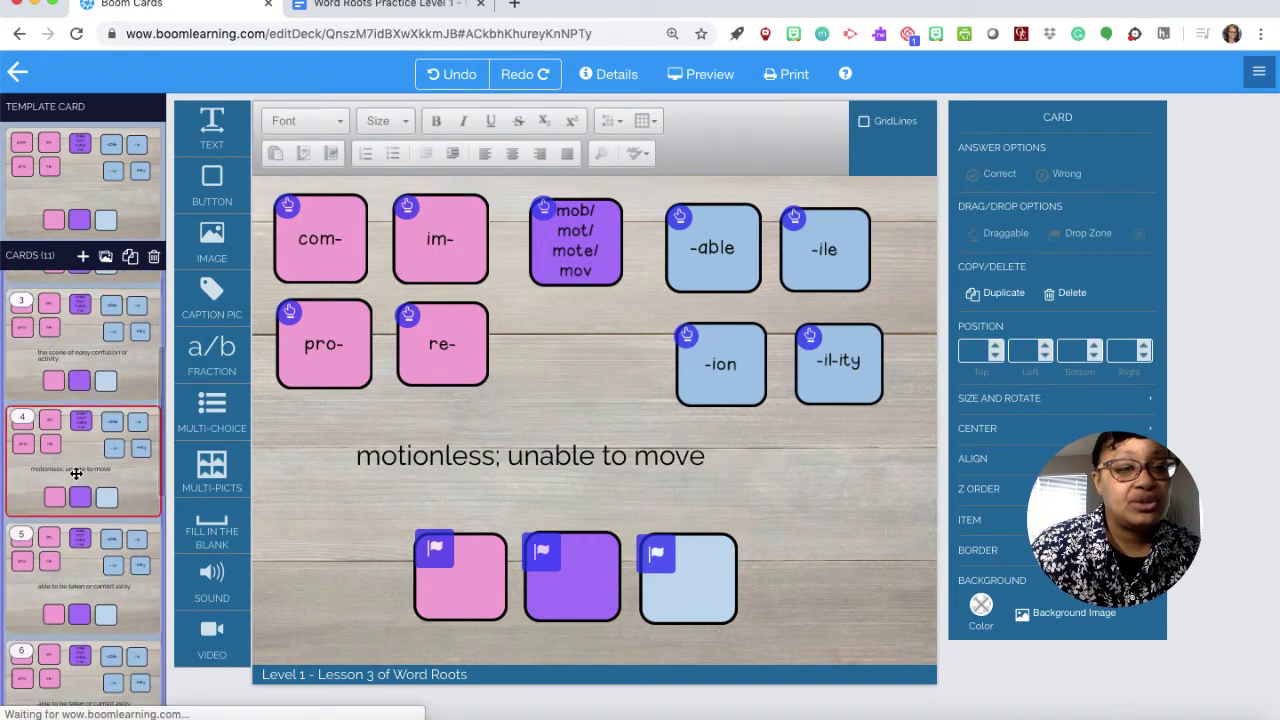
# Resize card 5's definition box to top 266 and right 548, and replace its text with "an advancement in rank or position".
pyautogui.scroll(-3, 77, 471)
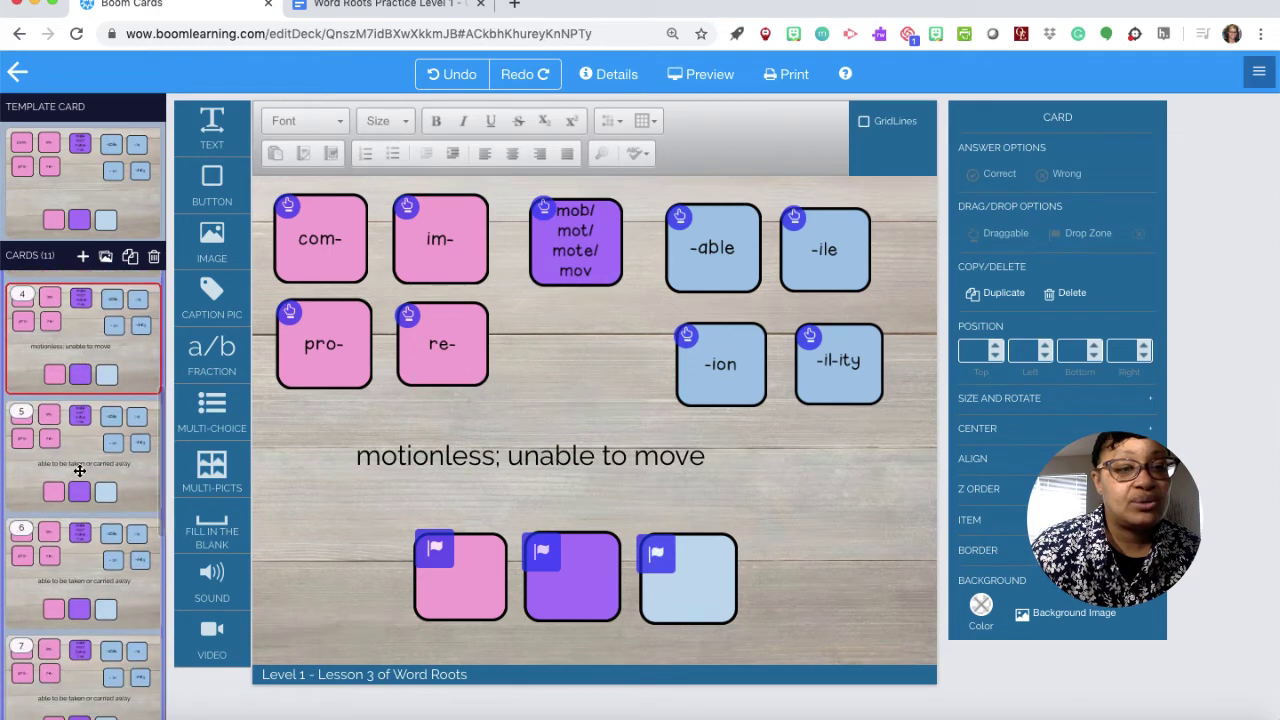
pyautogui.click(79, 470)
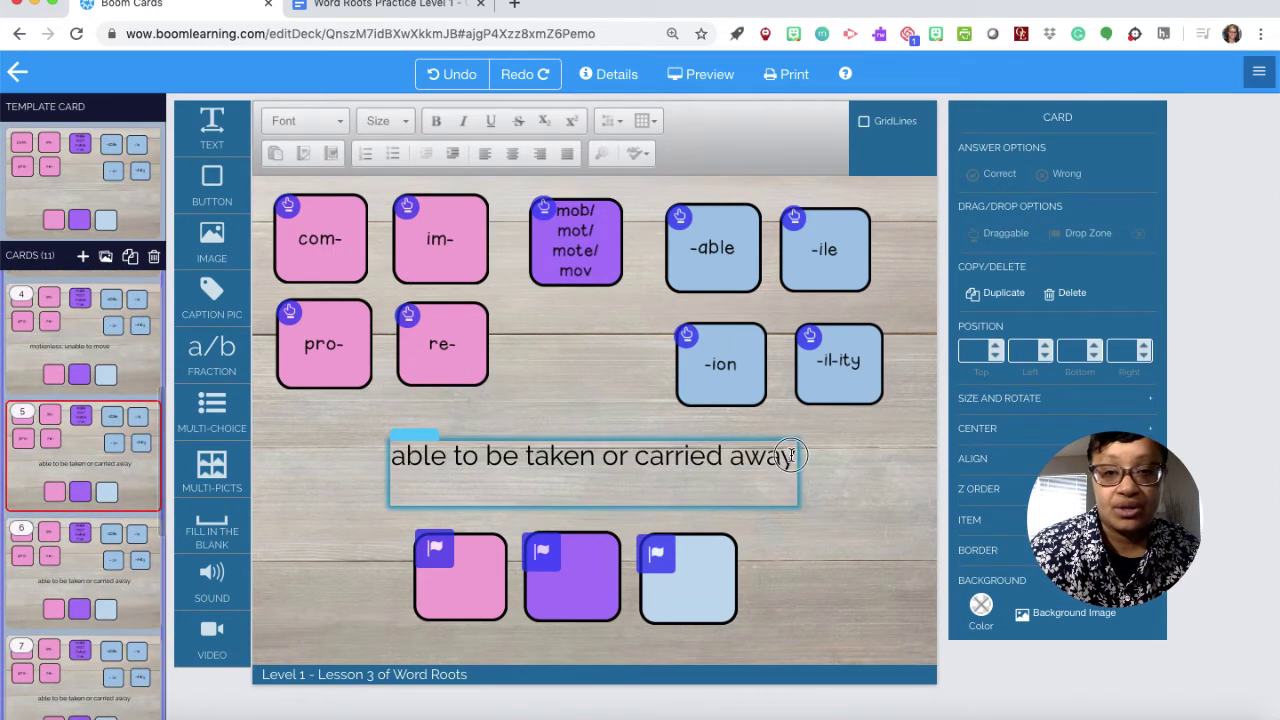
pyautogui.moveTo(790, 456)
pyautogui.mouseDown()
pyautogui.moveTo(594, 463)
pyautogui.moveTo(783, 449)
pyautogui.mouseUp()
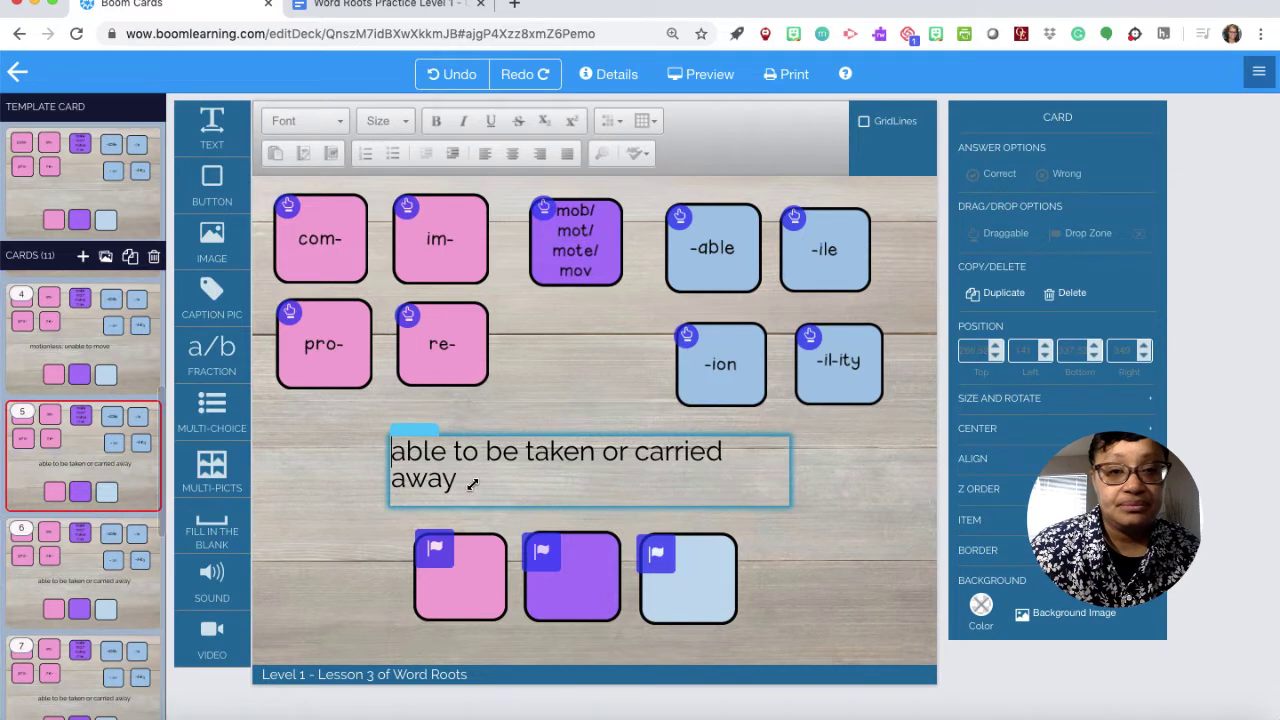
pyautogui.moveTo(472, 483); pyautogui.dragTo(390, 453)
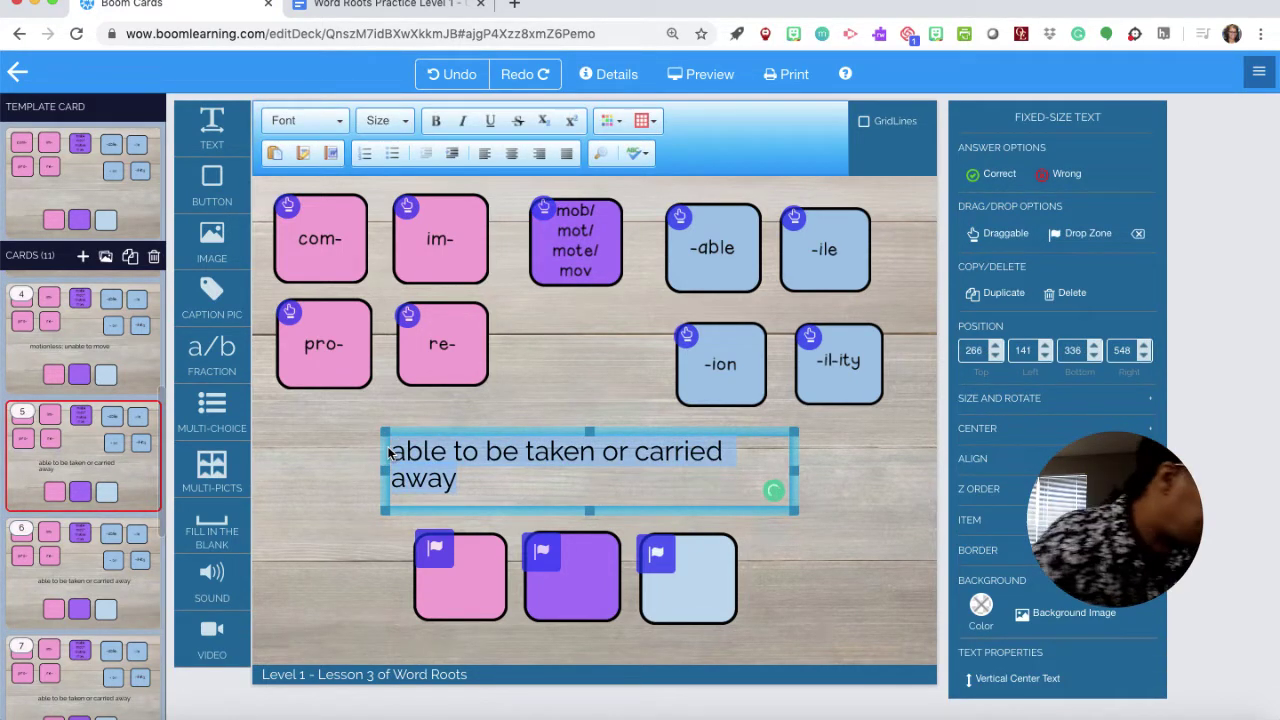
pyautogui.write('an advanc')
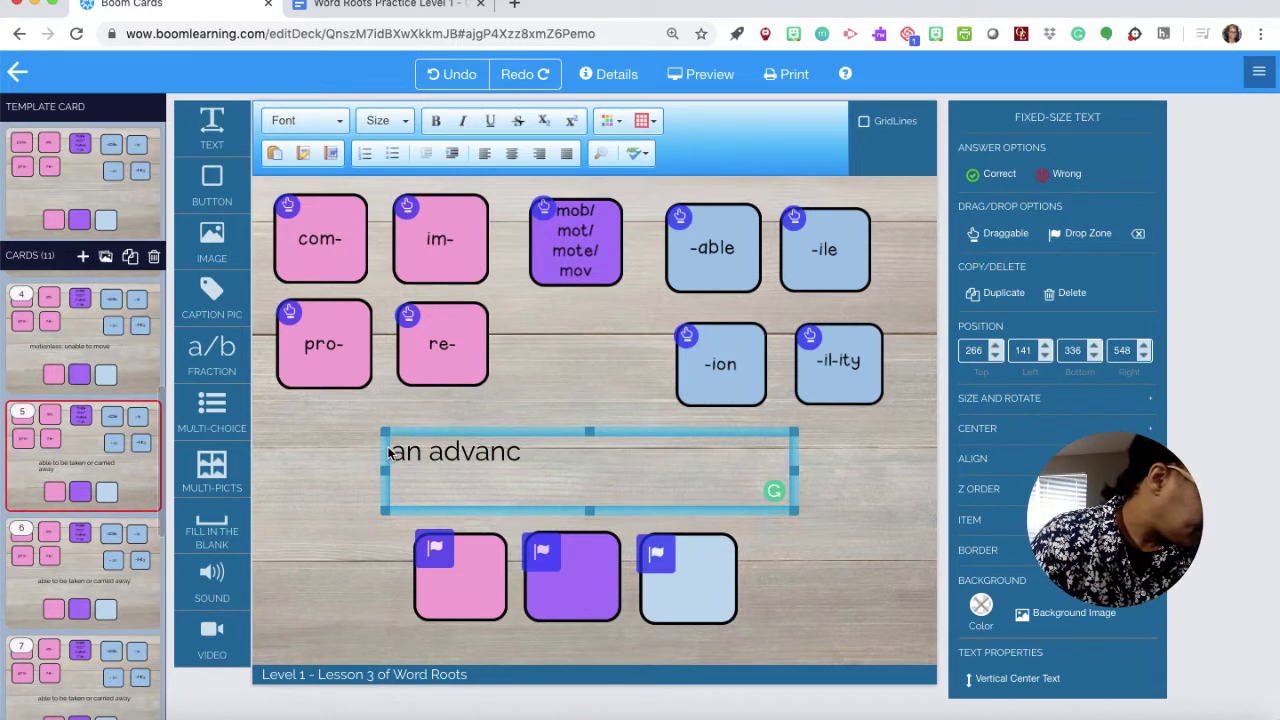
pyautogui.write('ement in rank or position')
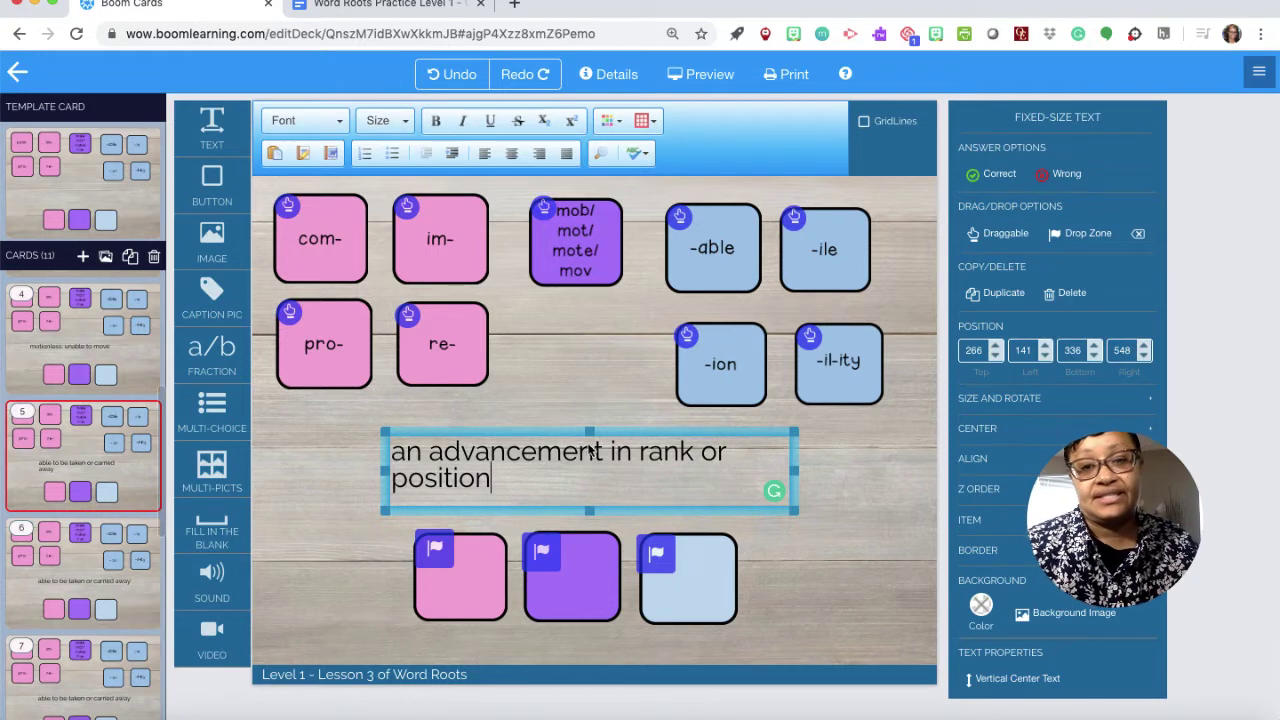
# Widen card 5's definition text box so its right position is 572.
pyautogui.moveTo(797, 471); pyautogui.dragTo(820, 473)
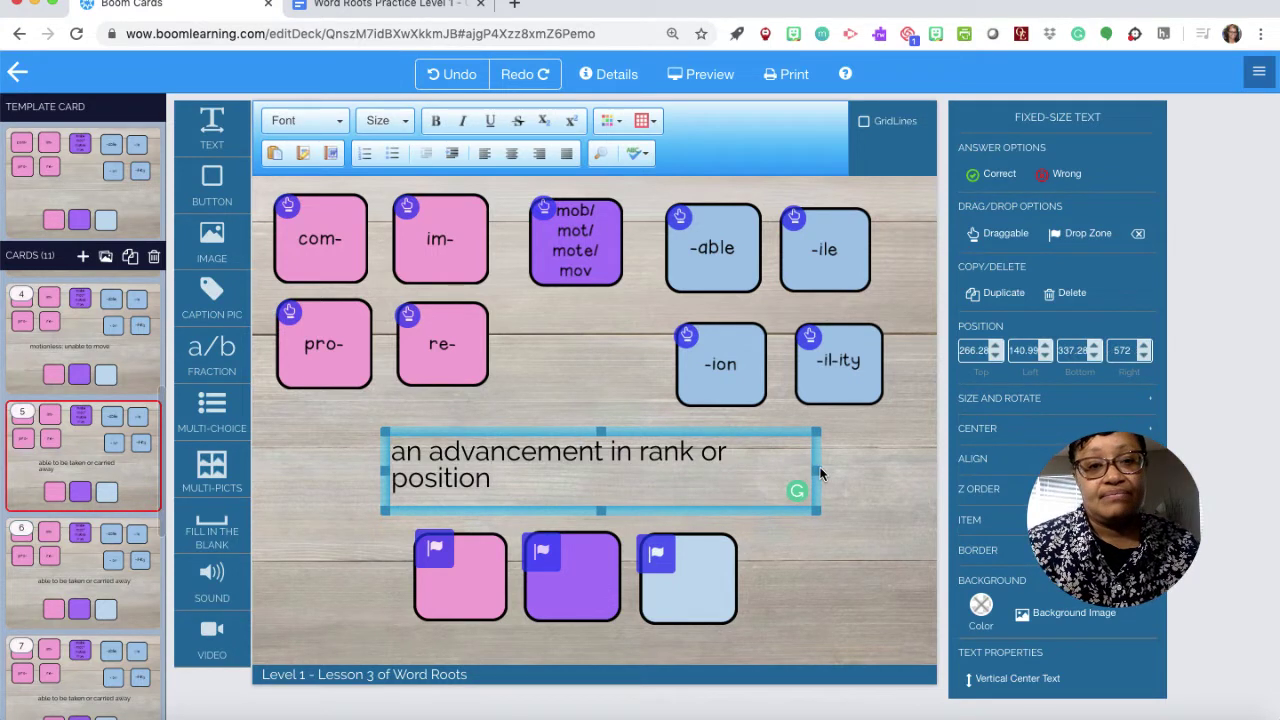
# Replace the definition text on card 6 with "relating to the quality of being able to move".
pyautogui.click(80, 560)
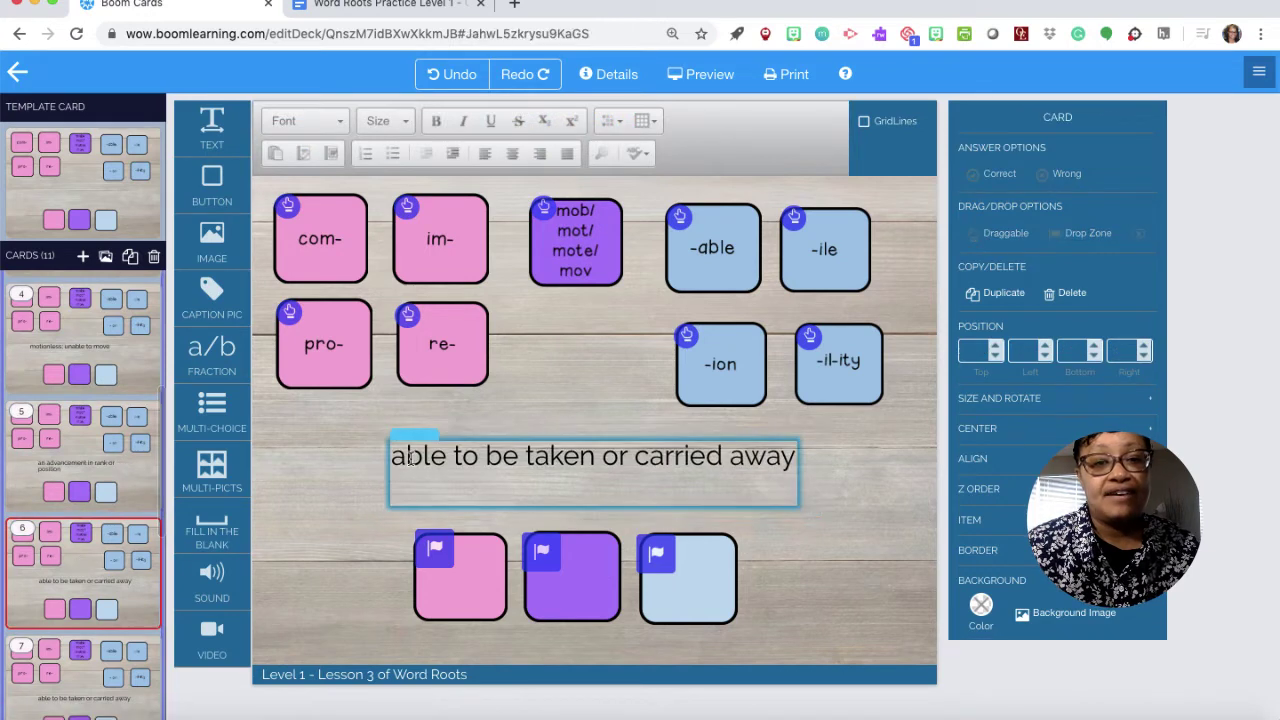
pyautogui.click(762, 455)
pyautogui.moveTo(786, 458); pyautogui.dragTo(487, 458)
pyautogui.press('BackSpace')
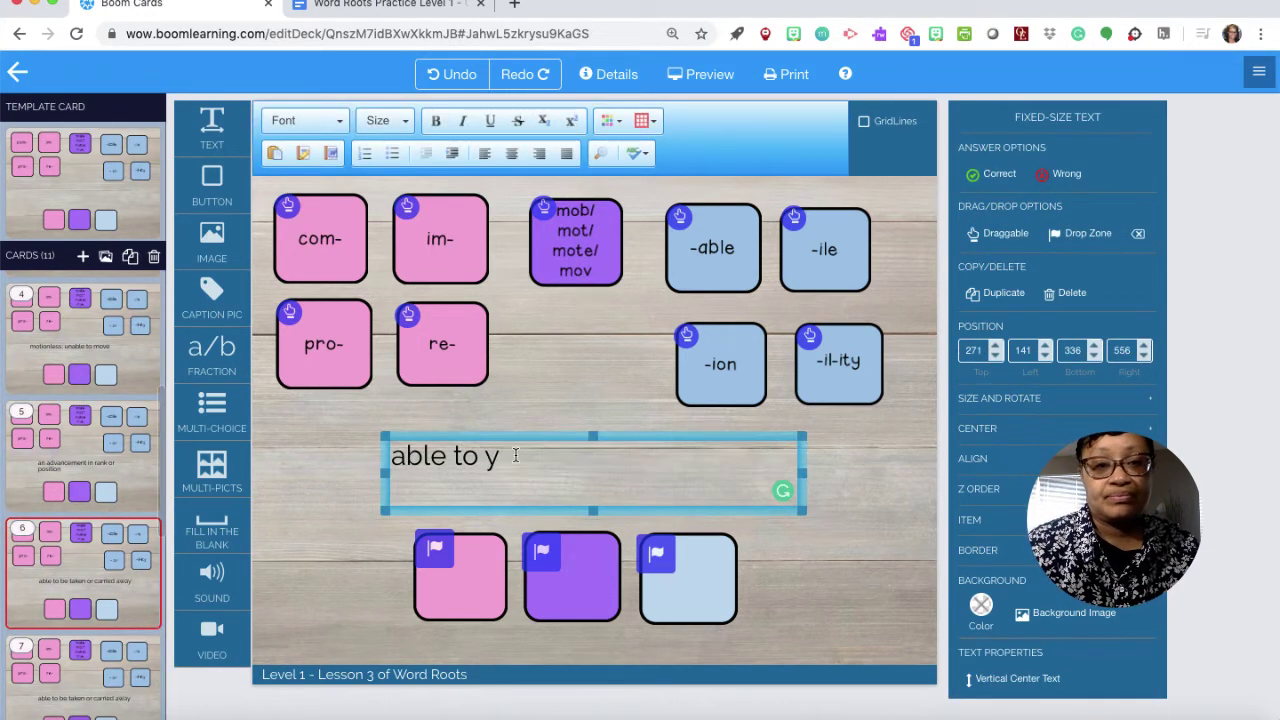
pyautogui.click(515, 455)
pyautogui.press('BackSpace')
pyautogui.press('BackSpace')
pyautogui.press('BackSpace')
pyautogui.press('BackSpace')
pyautogui.press('BackSpace')
pyautogui.press('BackSpace')
pyautogui.press('BackSpace')
pyautogui.press('BackSpace')
pyautogui.press('BackSpace')
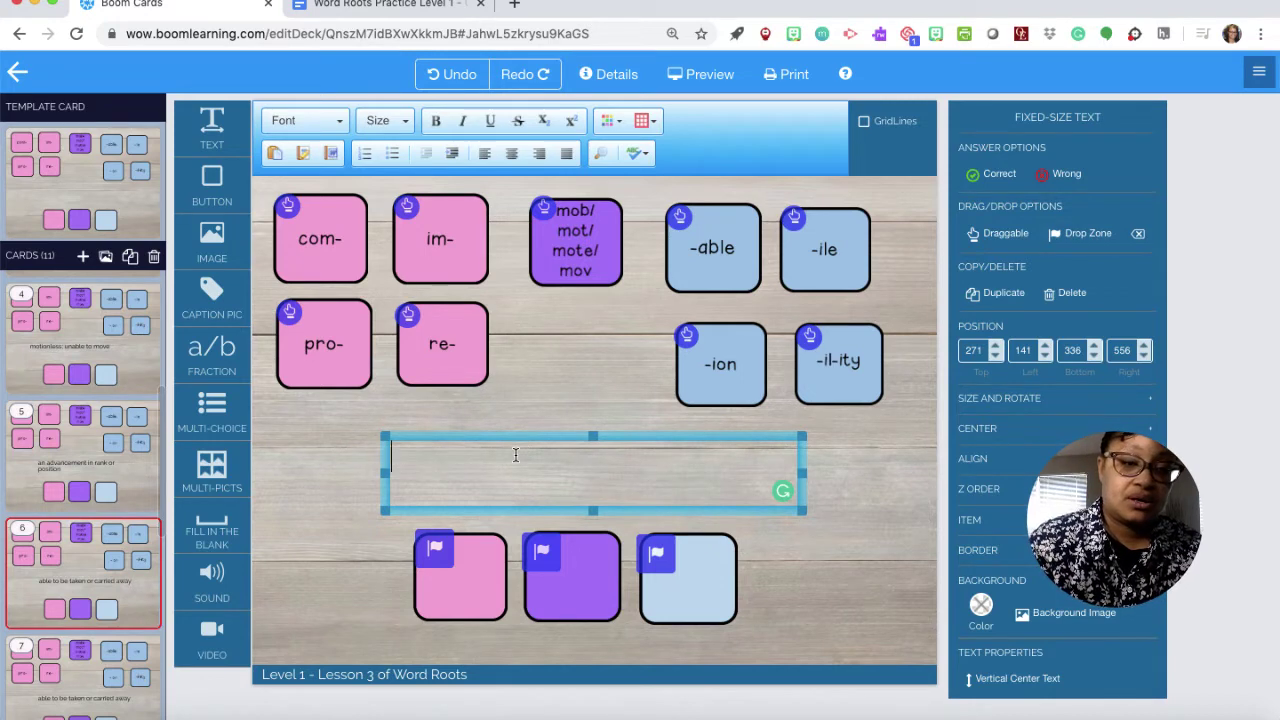
pyautogui.write('relating')
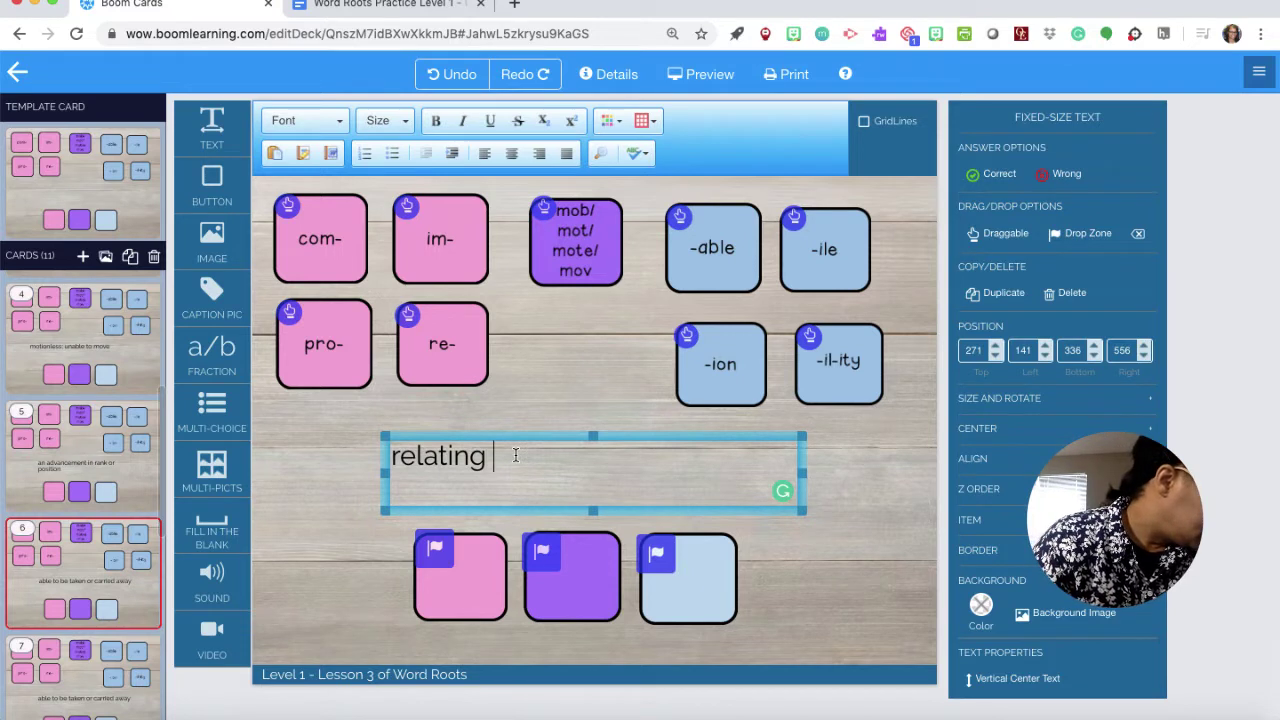
pyautogui.write(' to the quality')
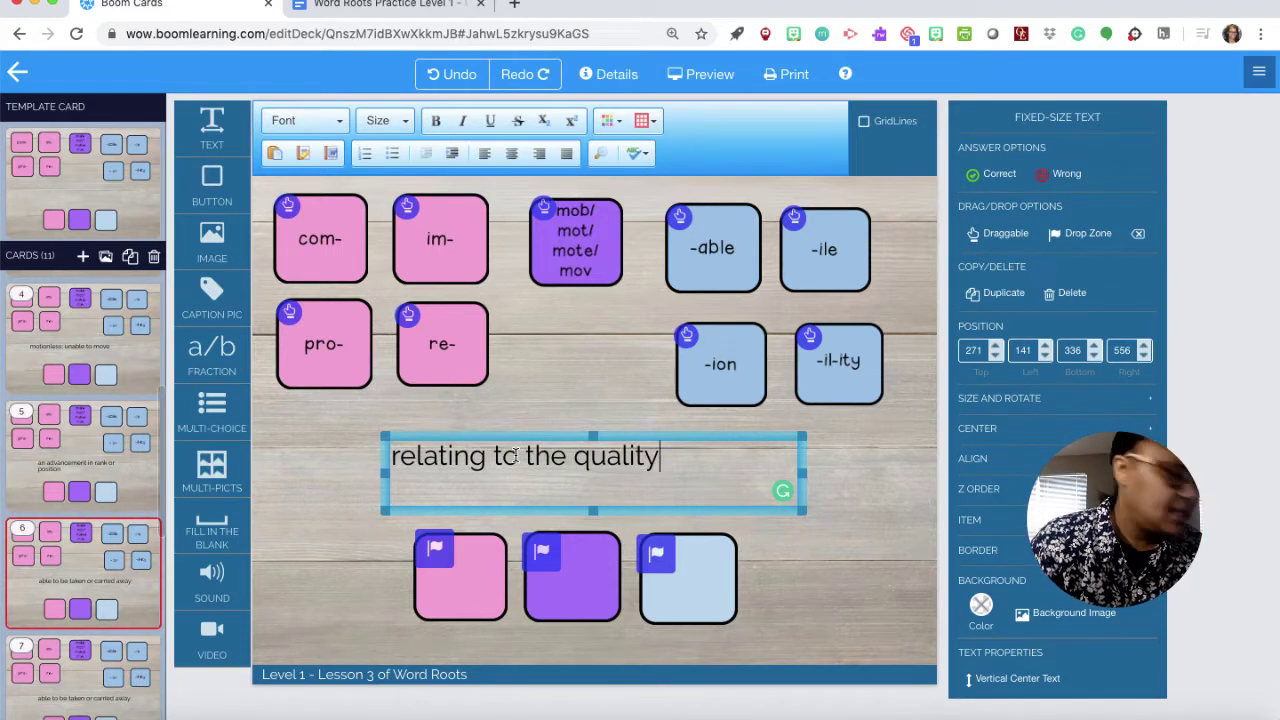
pyautogui.write('or b')
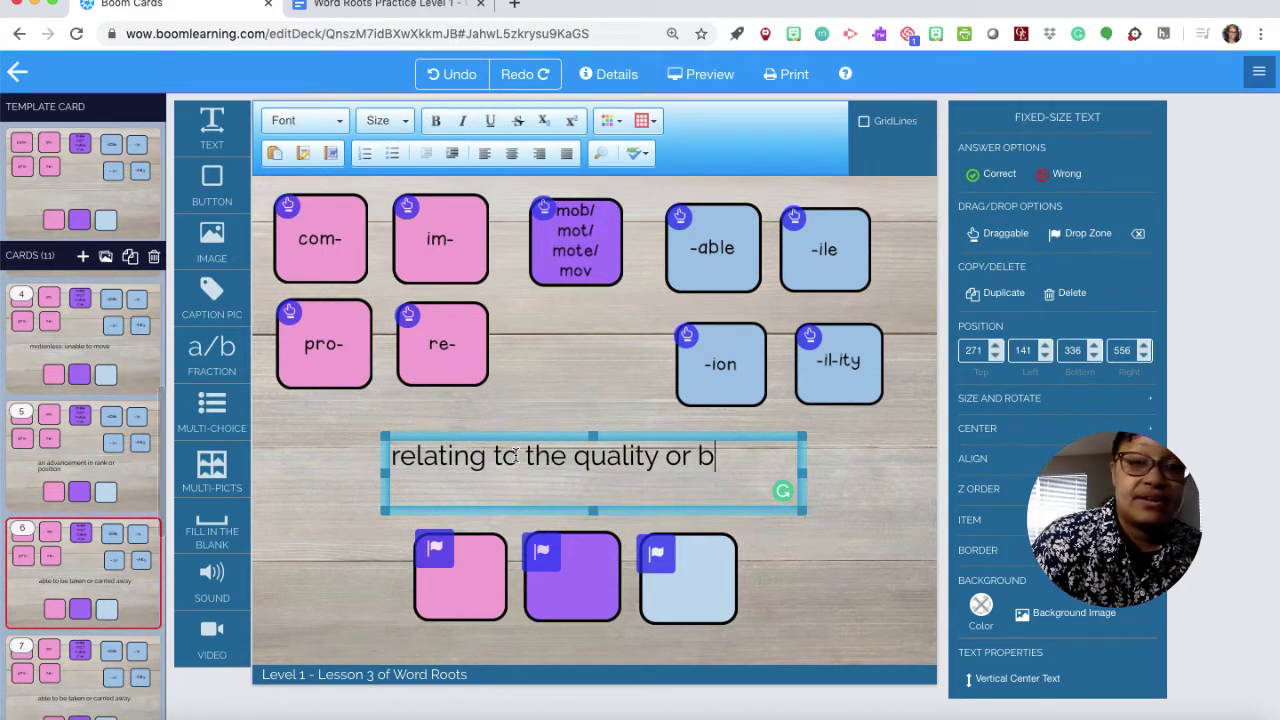
pyautogui.press('BackSpace')
pyautogui.press('BackSpace')
pyautogui.press('BackSpace')
pyautogui.write('f being')
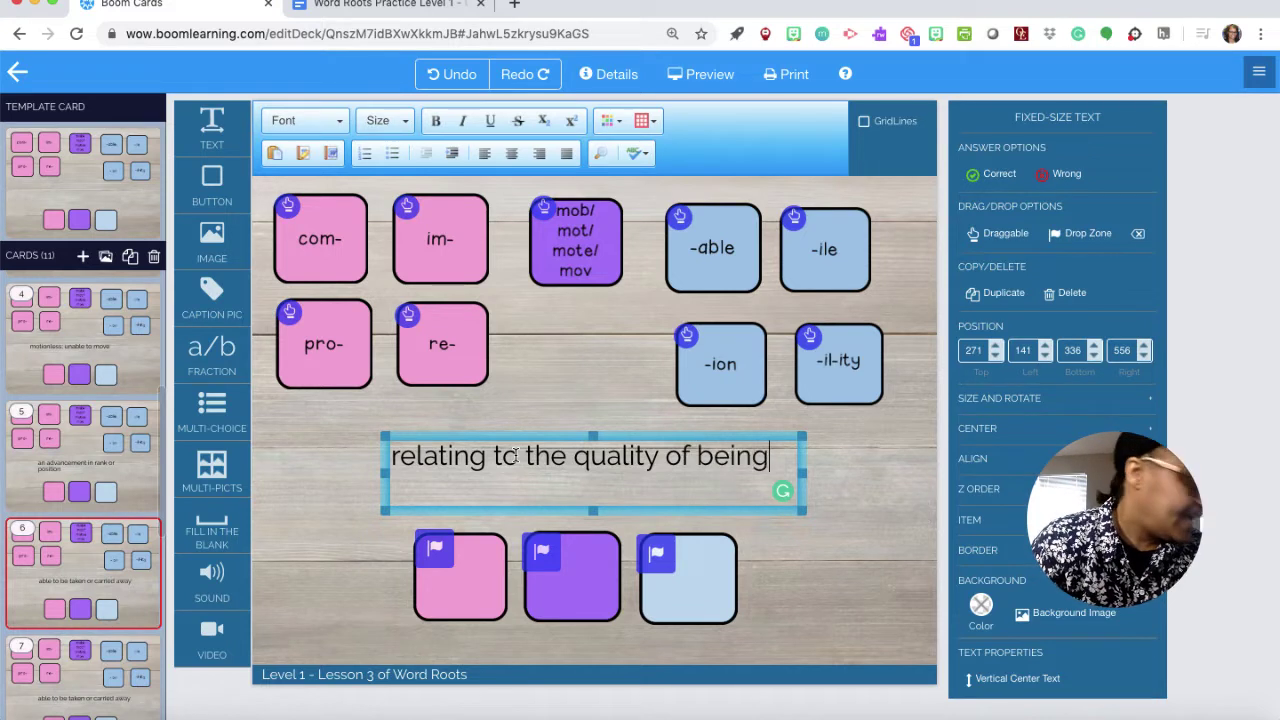
pyautogui.write(' able to move')
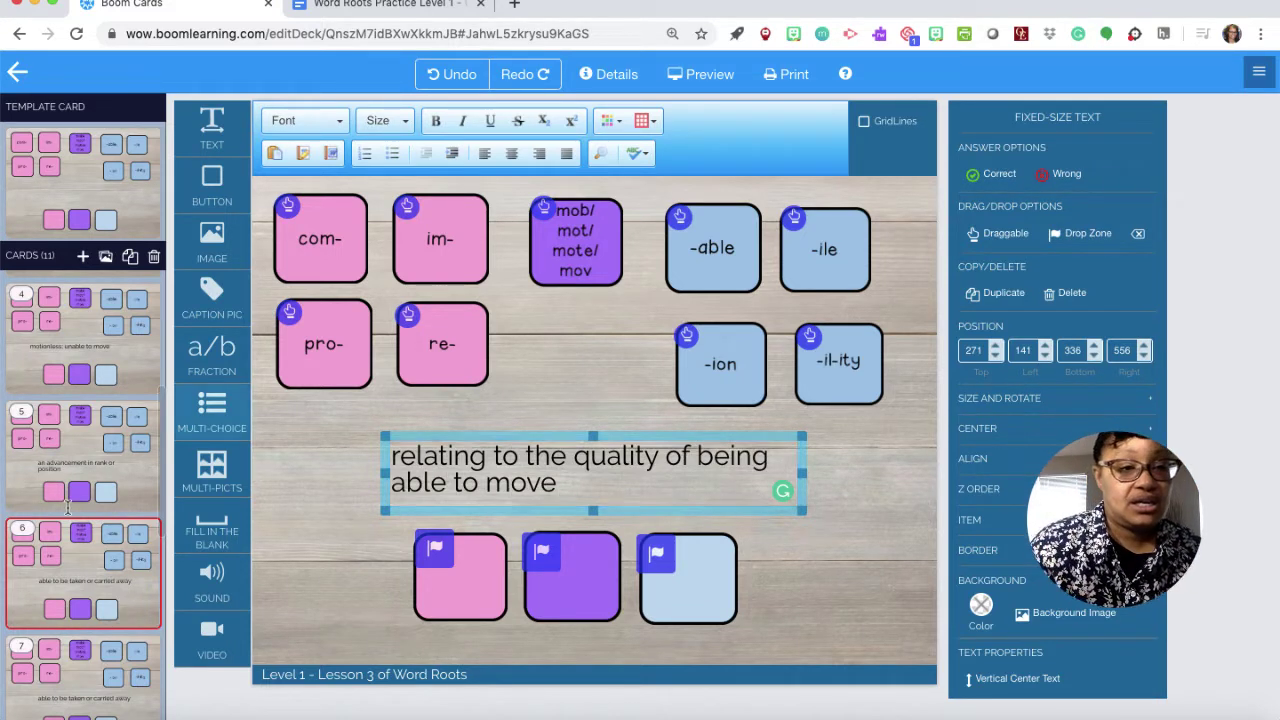
# Replace the definition text on card 7 with "unable to move or be moved; fixed; immobile".
pyautogui.scroll(-5, 68, 508)
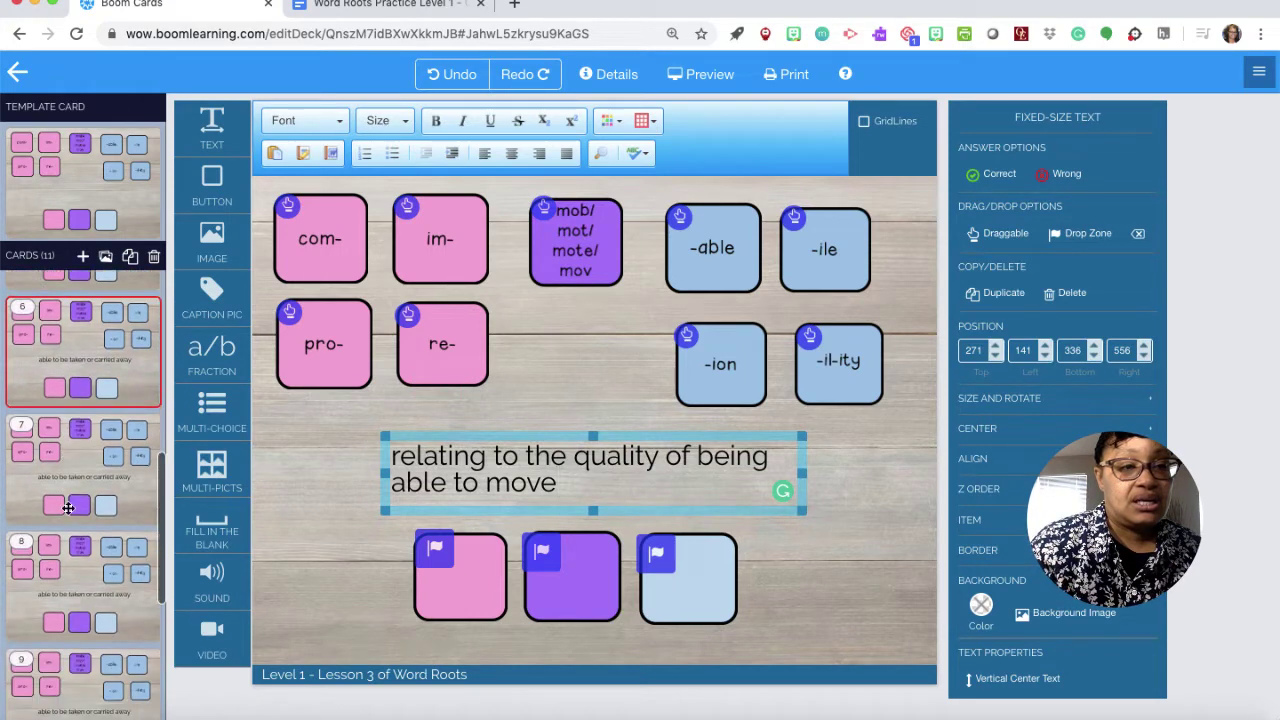
pyautogui.click(72, 457)
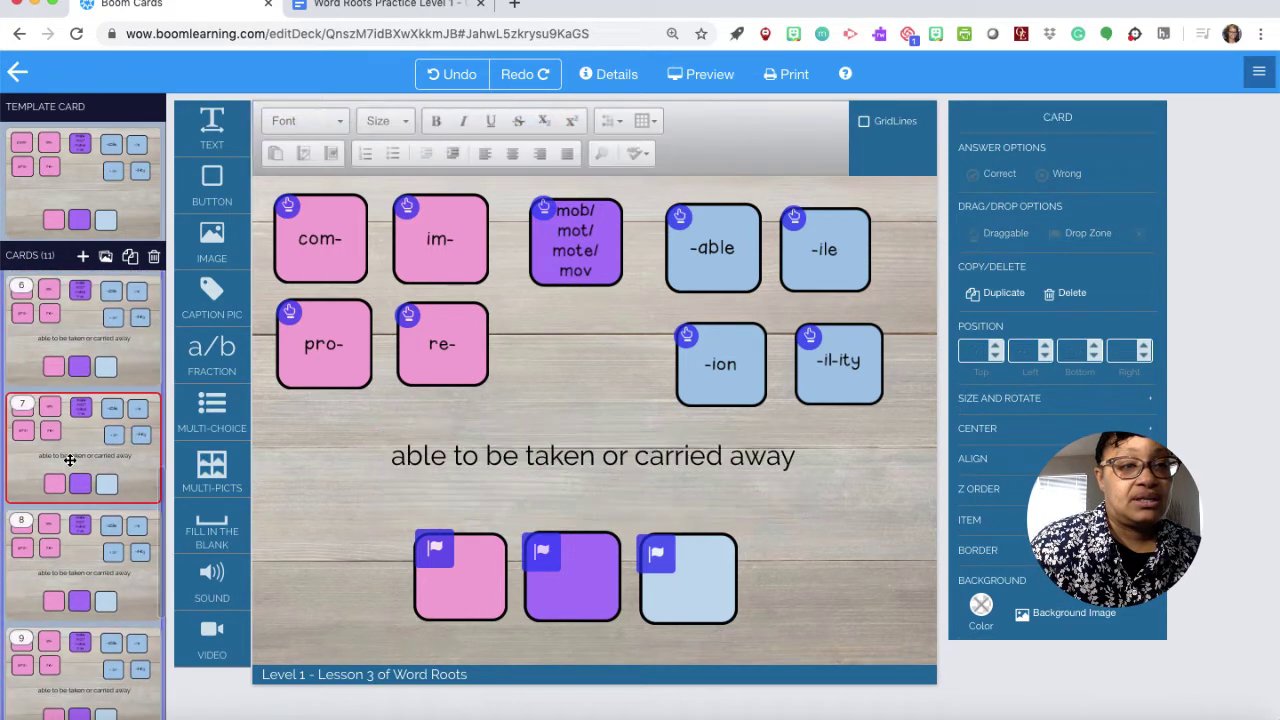
pyautogui.click(392, 455)
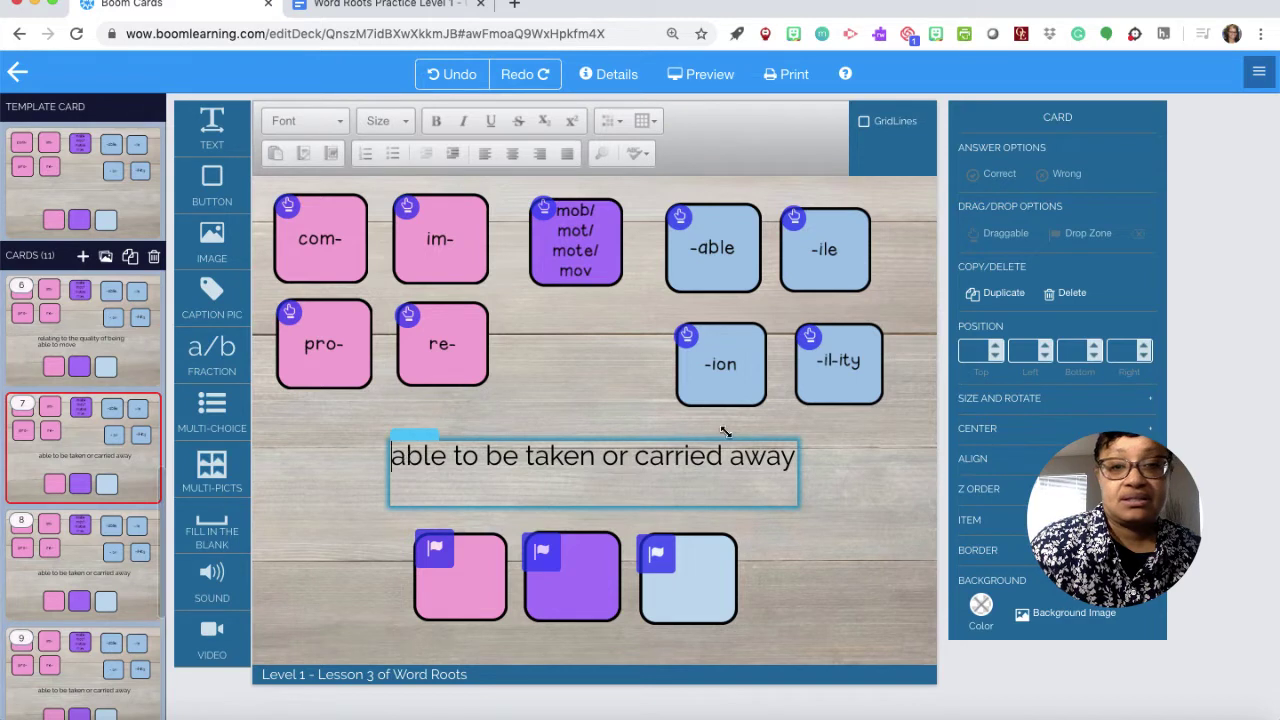
pyautogui.moveTo(796, 456); pyautogui.dragTo(397, 457)
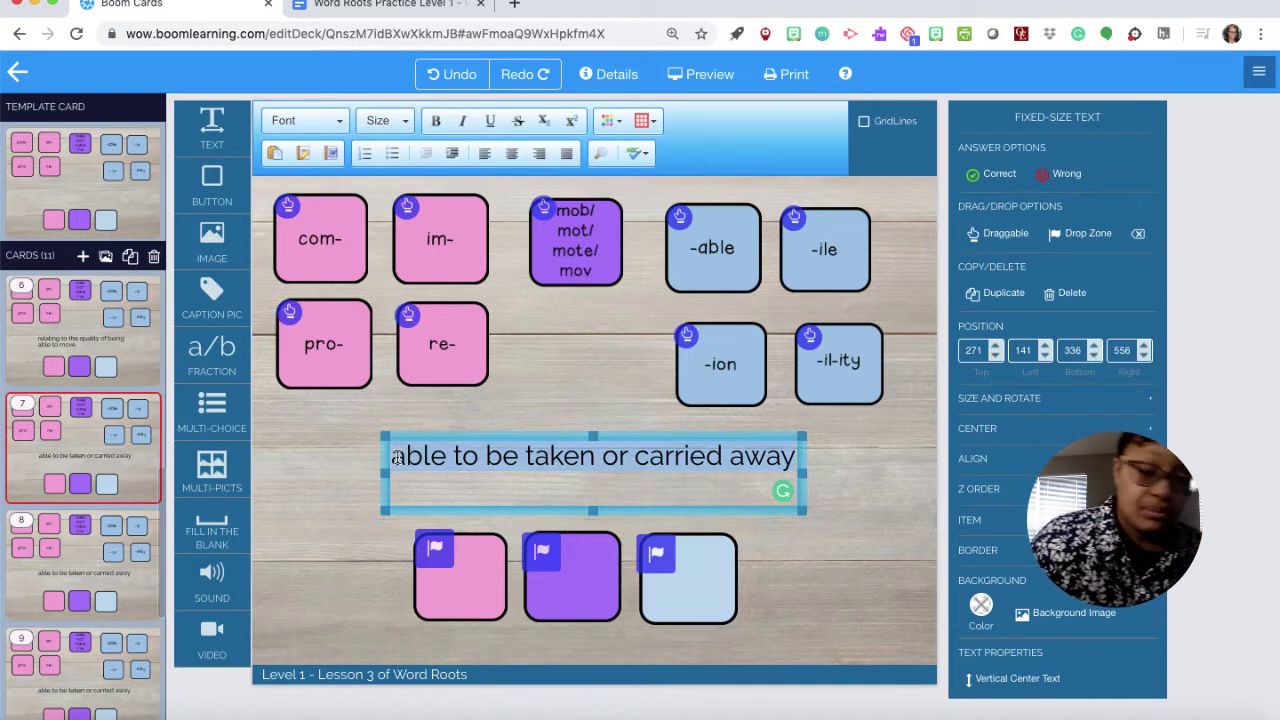
pyautogui.write('unable to')
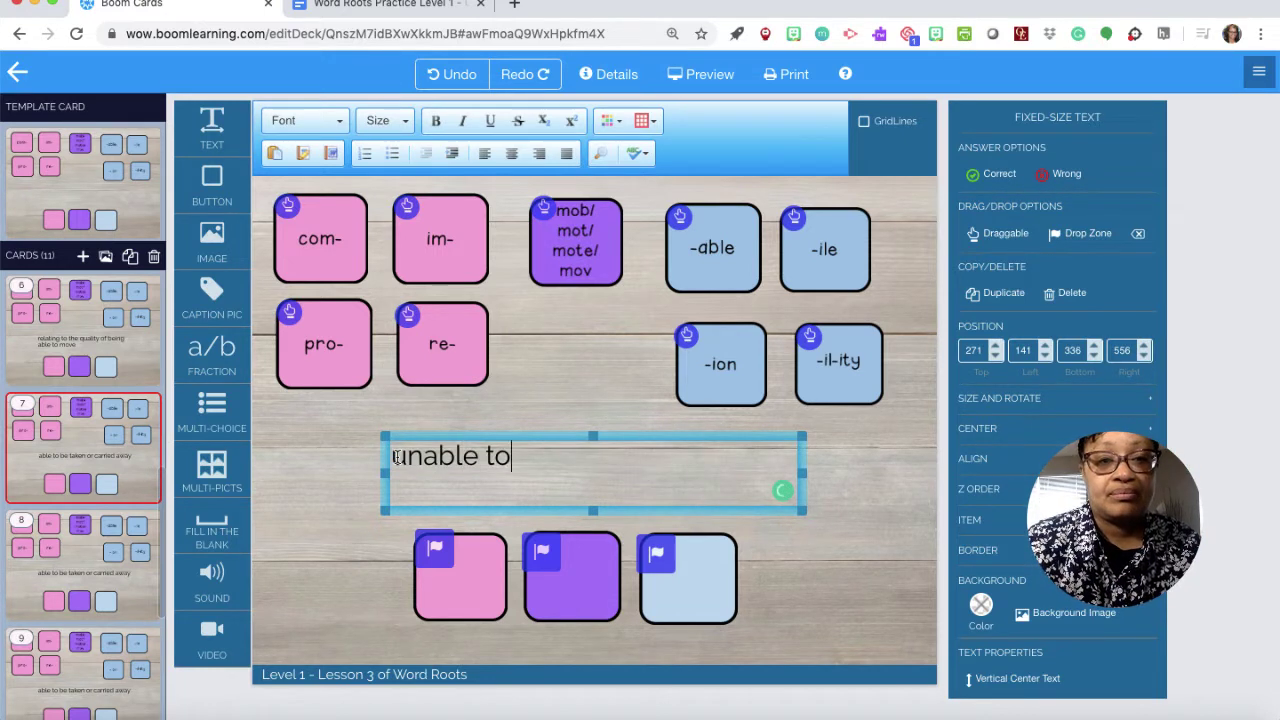
pyautogui.write(' move')
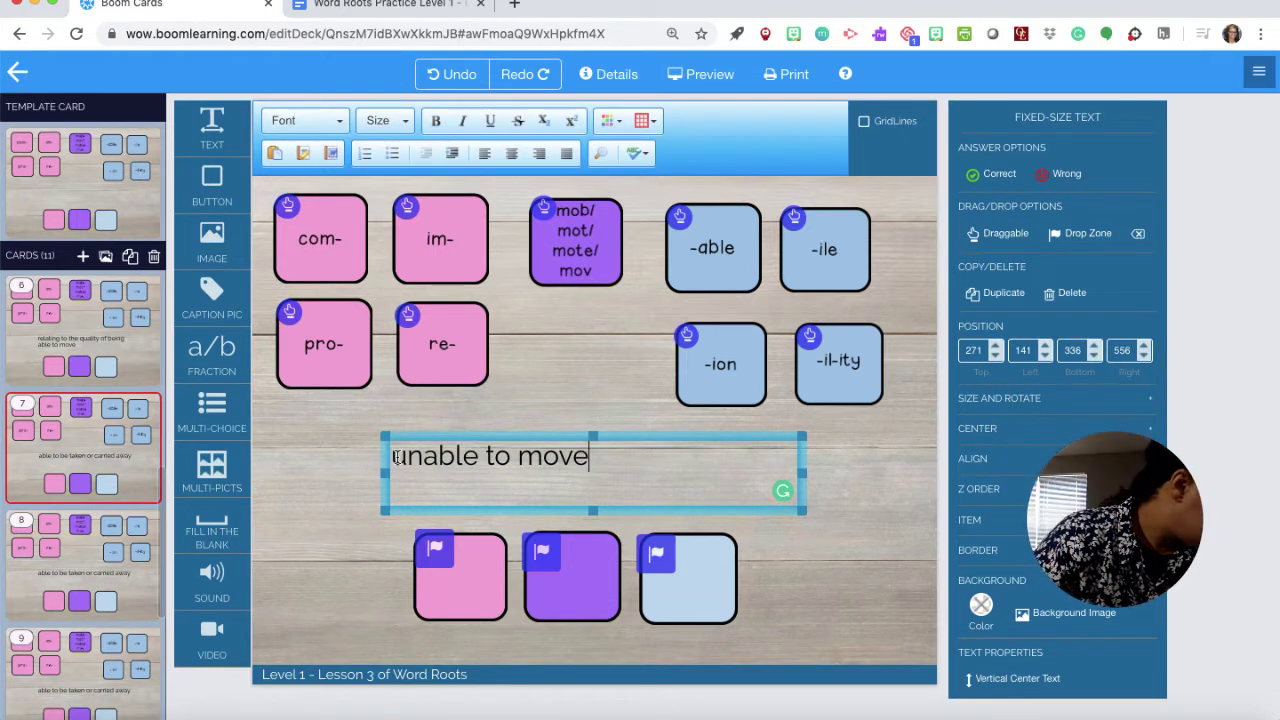
pyautogui.write(' or be m')
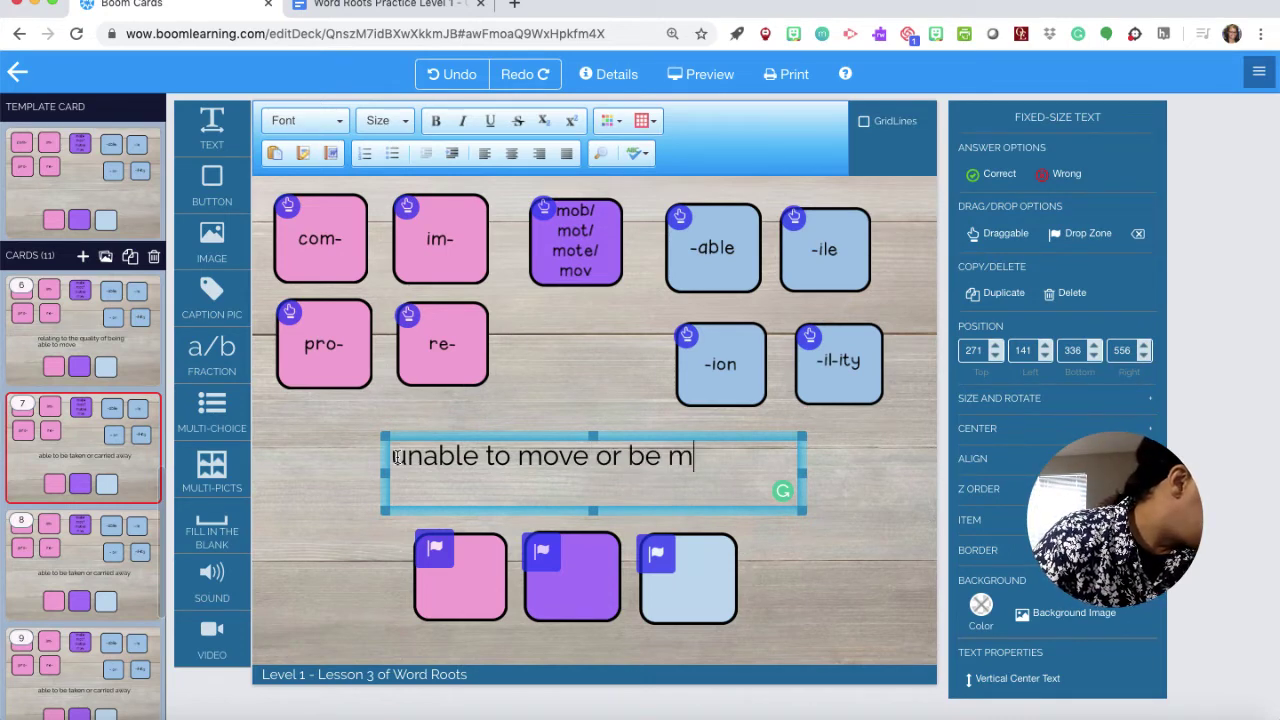
pyautogui.write('oved; ')
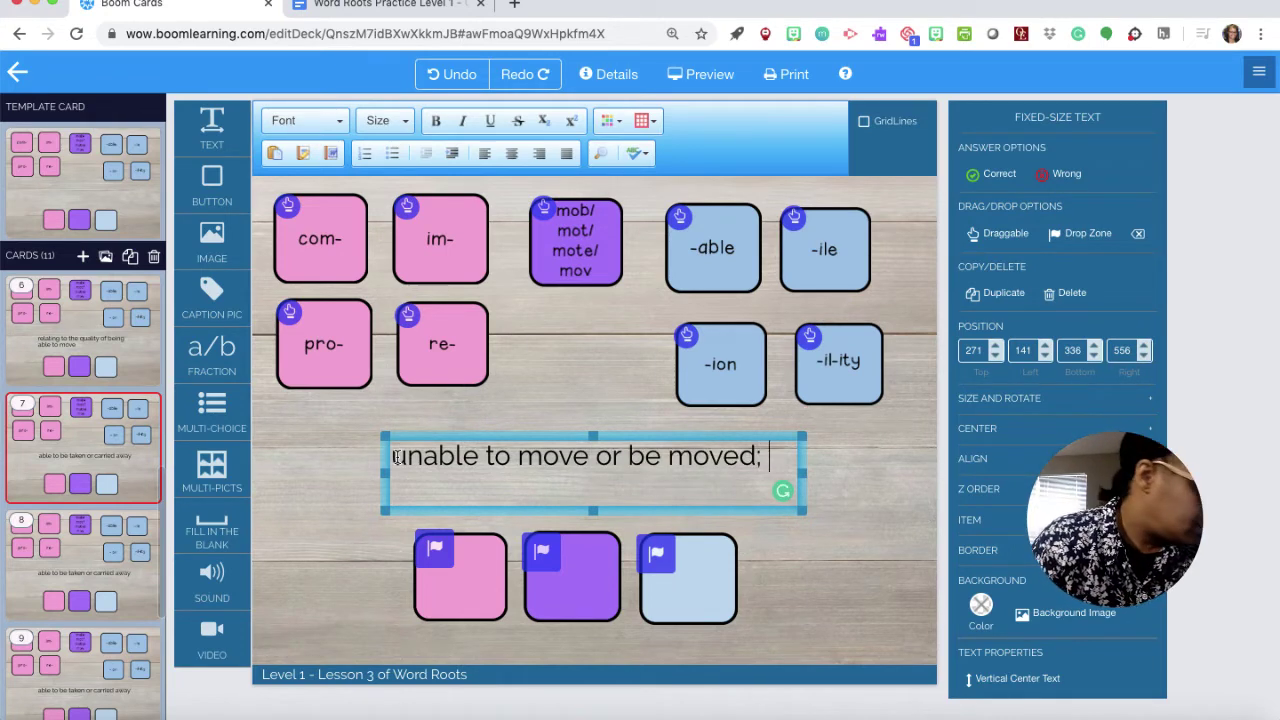
pyautogui.write('fixed')
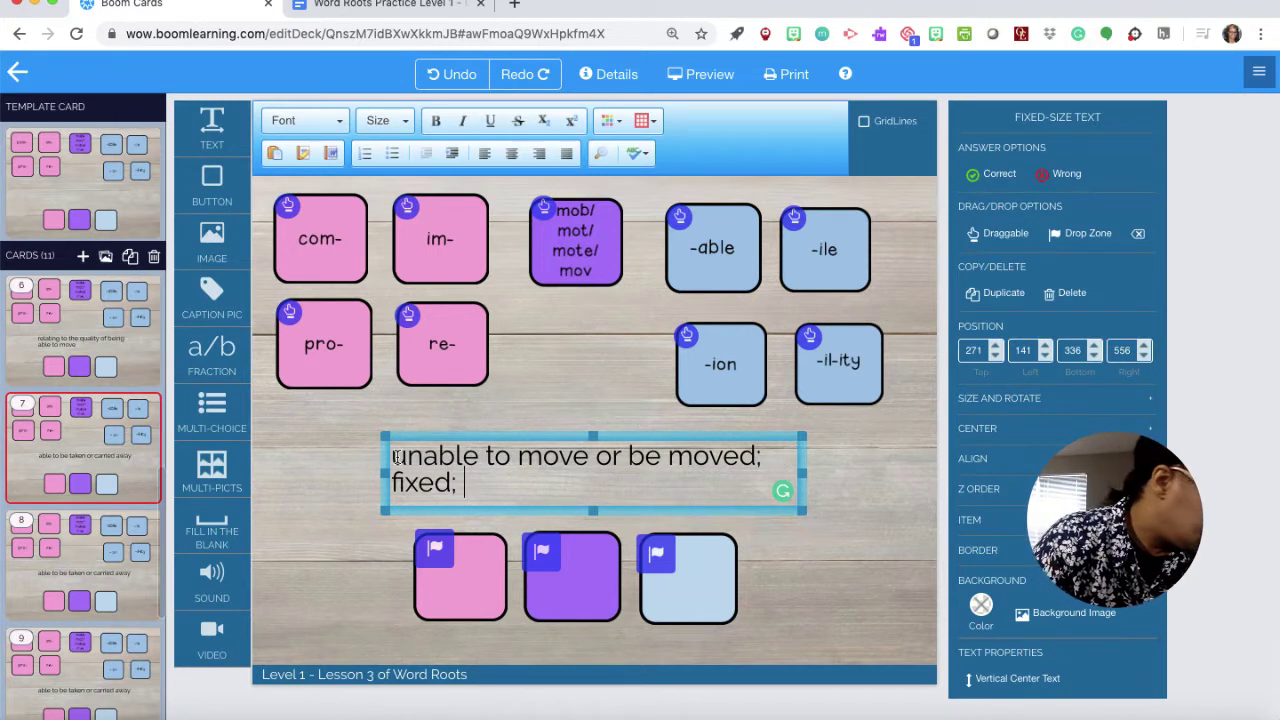
pyautogui.write('; im')
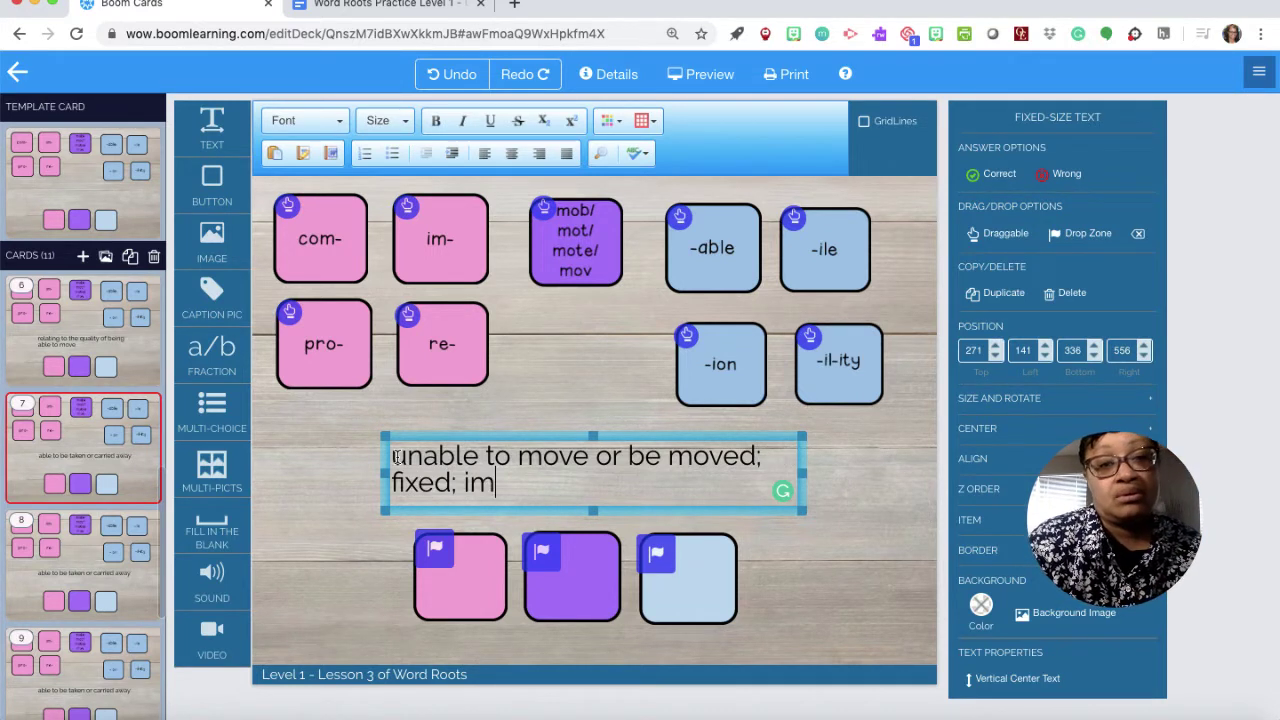
pyautogui.write('mobile')
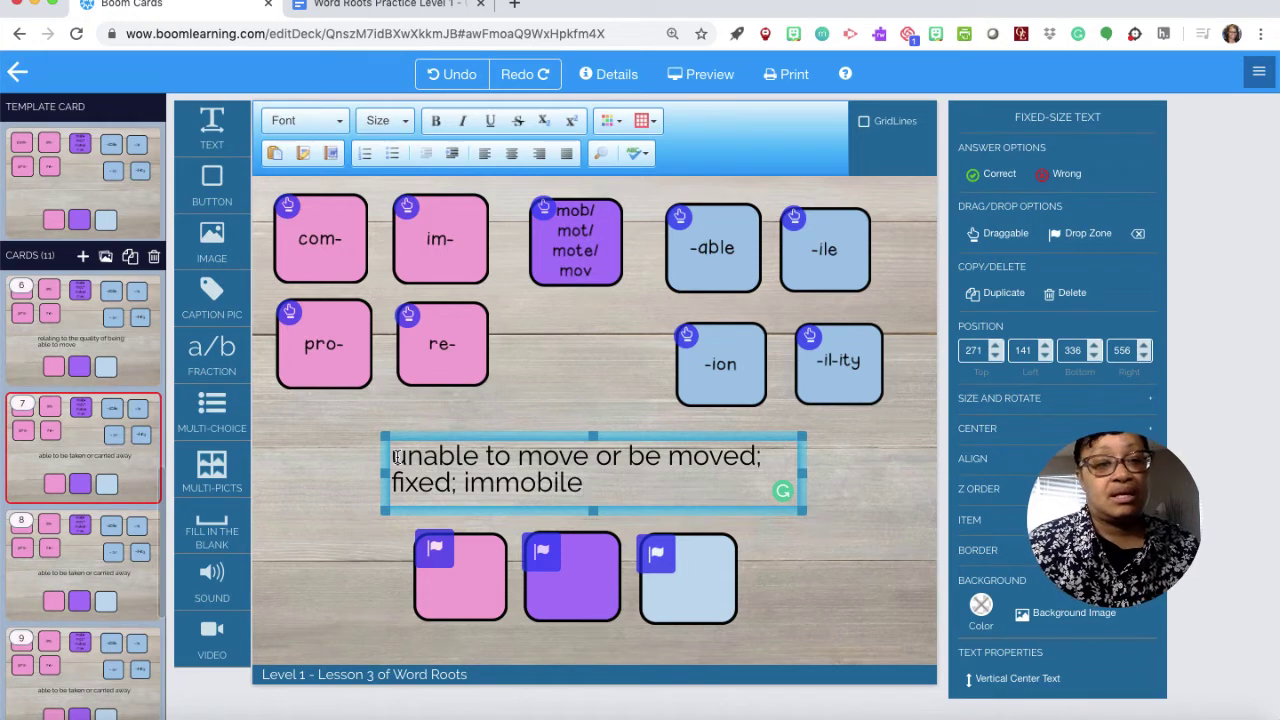
# Enlarge card 8's definition box to top 266 and right 591, and replace its text with "able to be moved form one place to another".
pyautogui.click(98, 557)
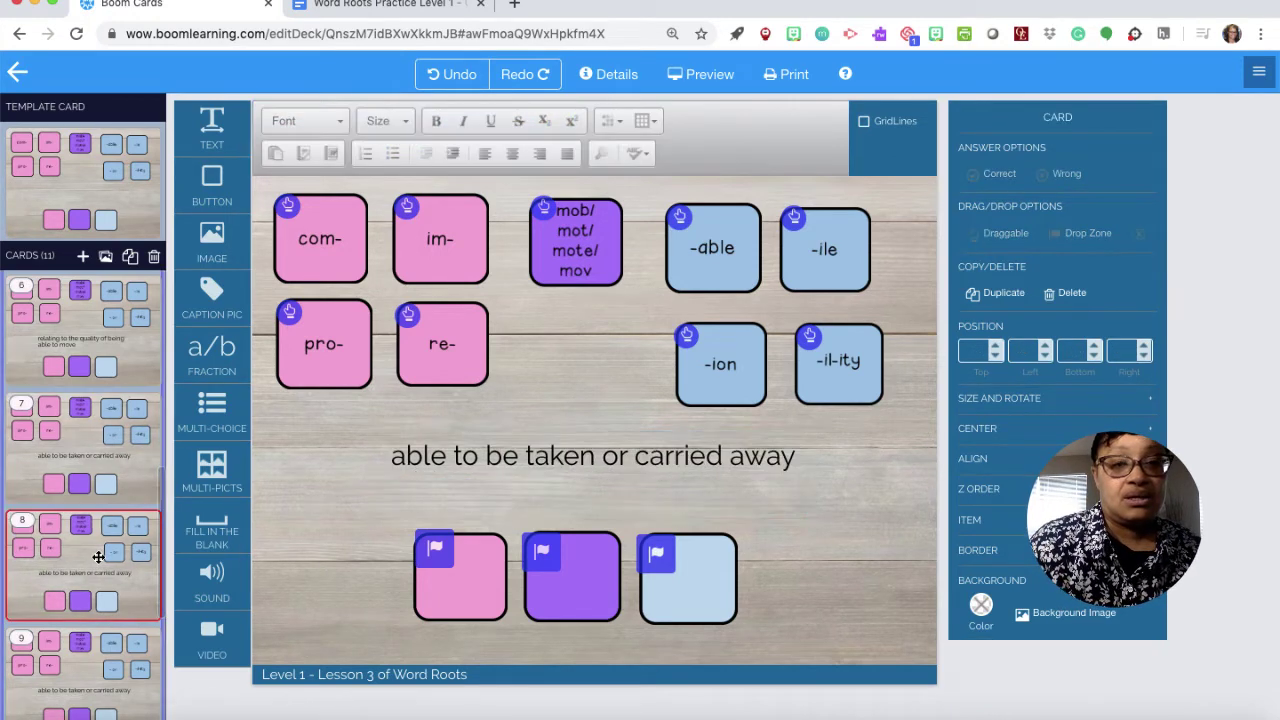
pyautogui.click(770, 457)
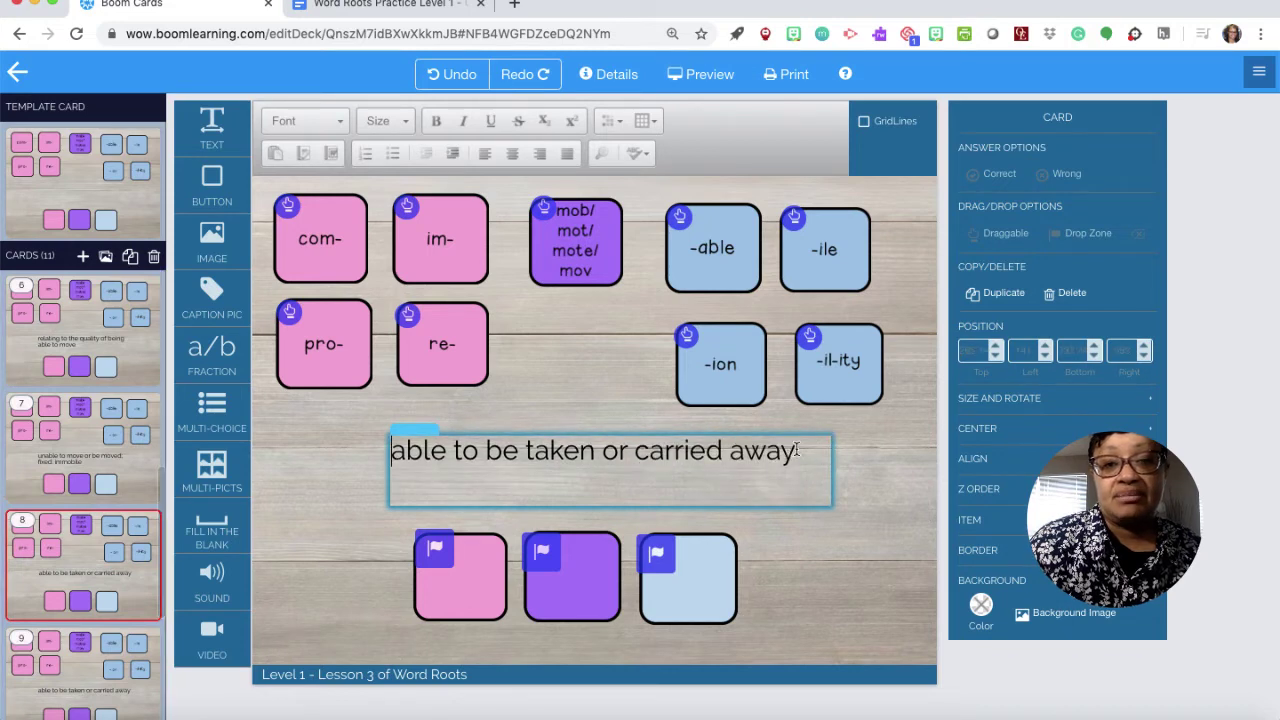
pyautogui.moveTo(797, 450); pyautogui.dragTo(400, 452)
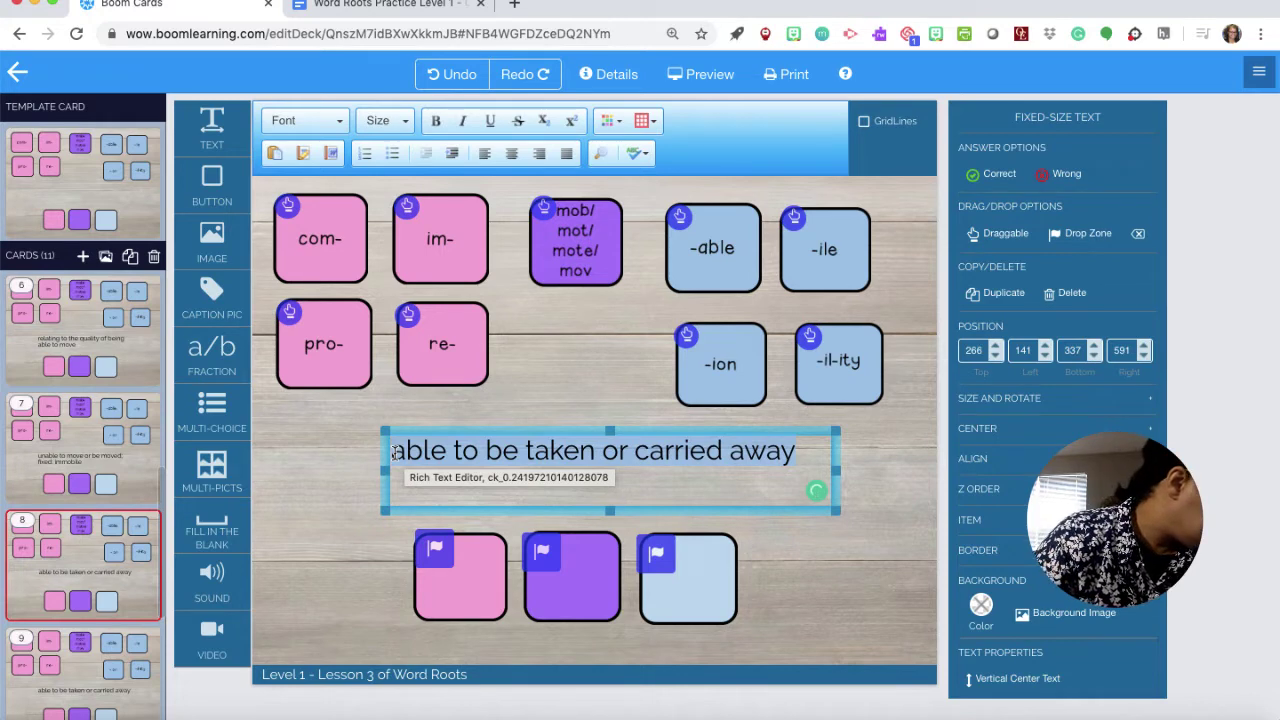
pyautogui.write('able to be moved')
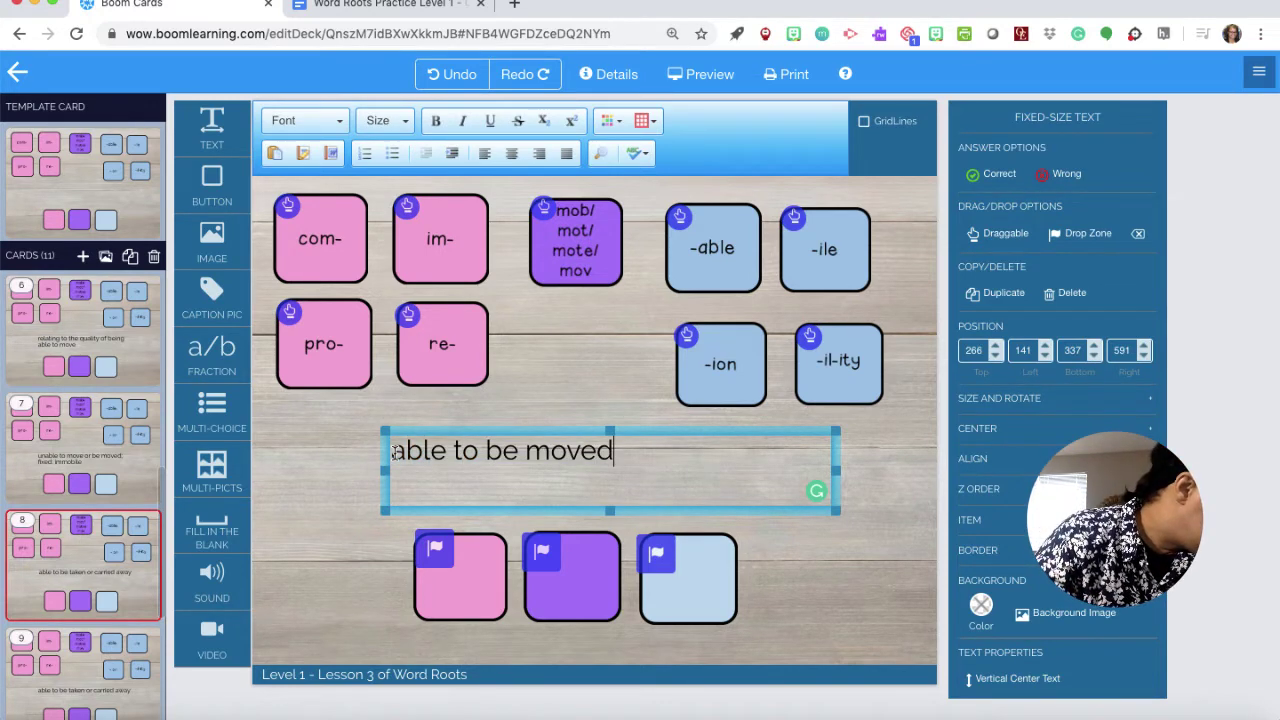
pyautogui.write(' form one pl')
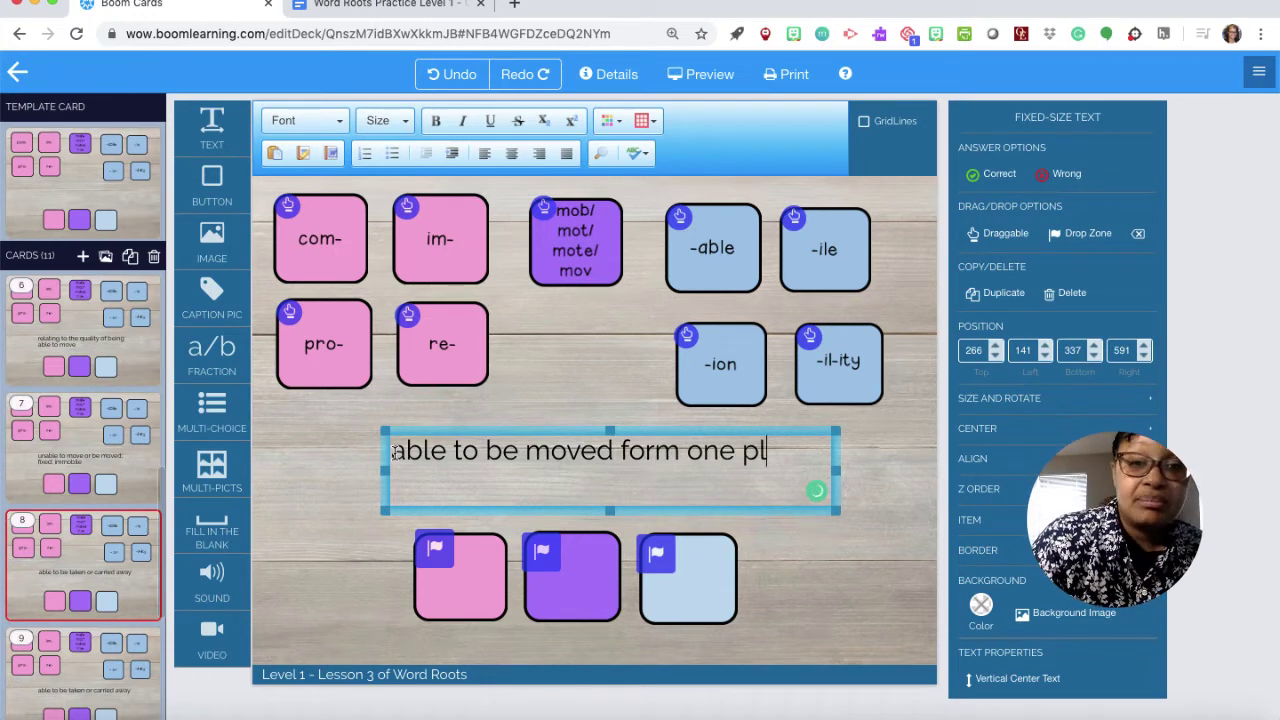
pyautogui.write('ace to anoh')
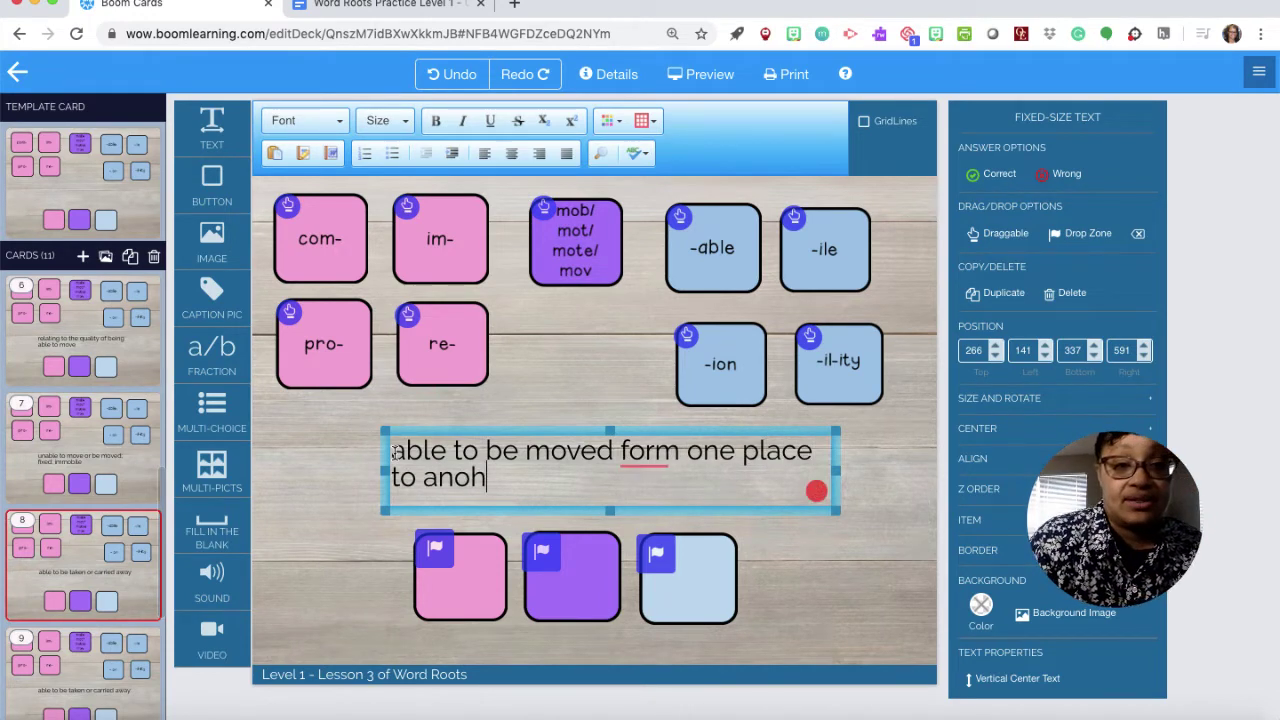
pyautogui.press('BackSpace')
pyautogui.write('ther')
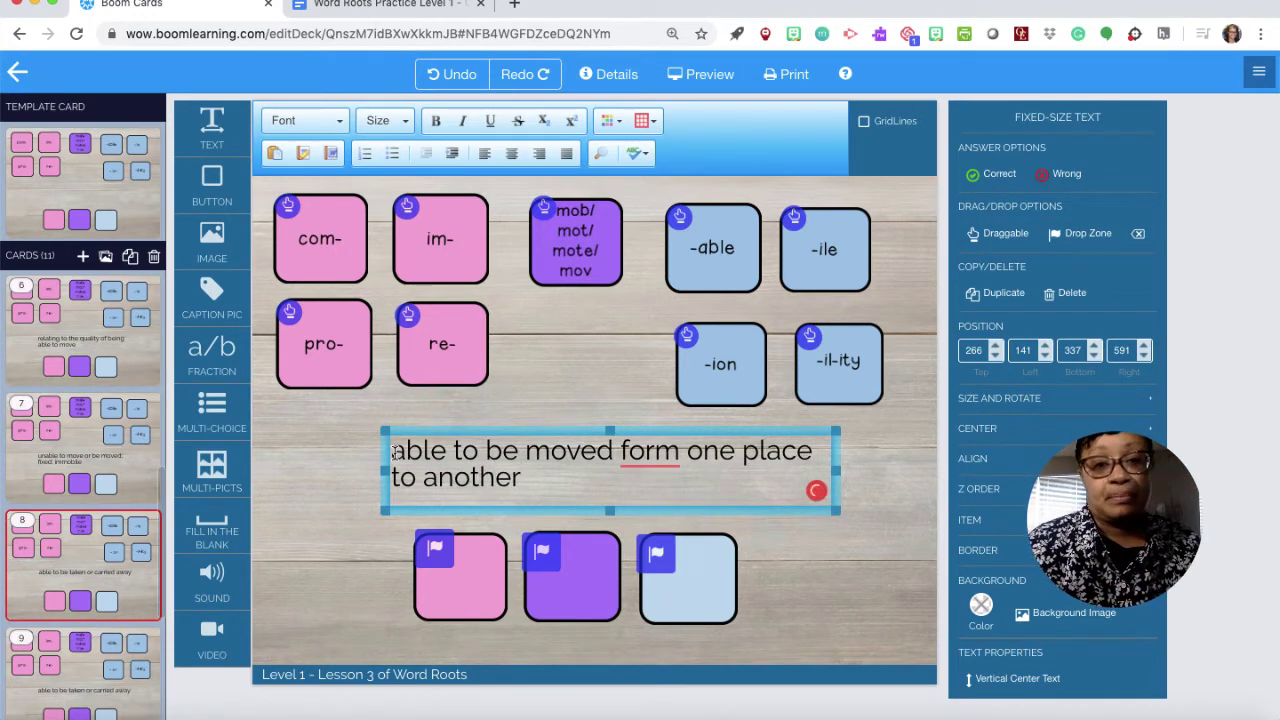
# Correct the misspelled word "form" to "from" in card 8's definition.
pyautogui.click(647, 452)
pyautogui.write('fro')
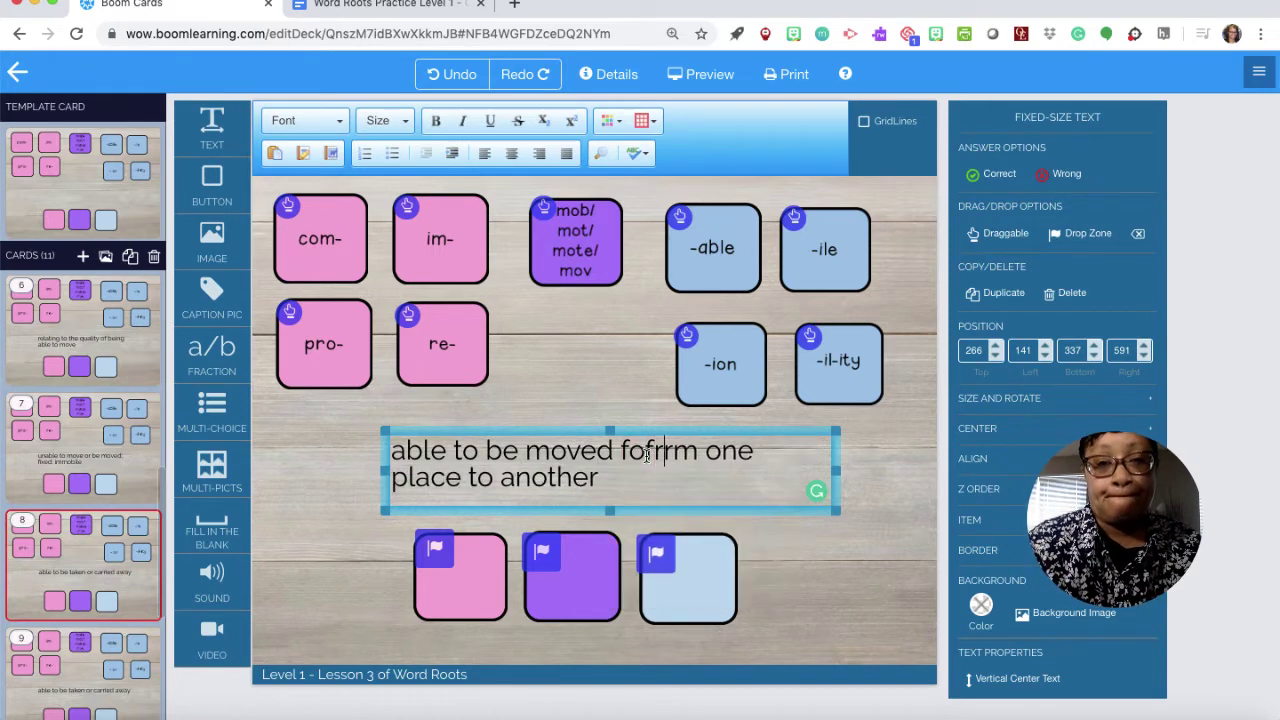
pyautogui.press('BackSpace')
pyautogui.press('BackSpace')
pyautogui.press('BackSpace')
pyautogui.press('BackSpace')
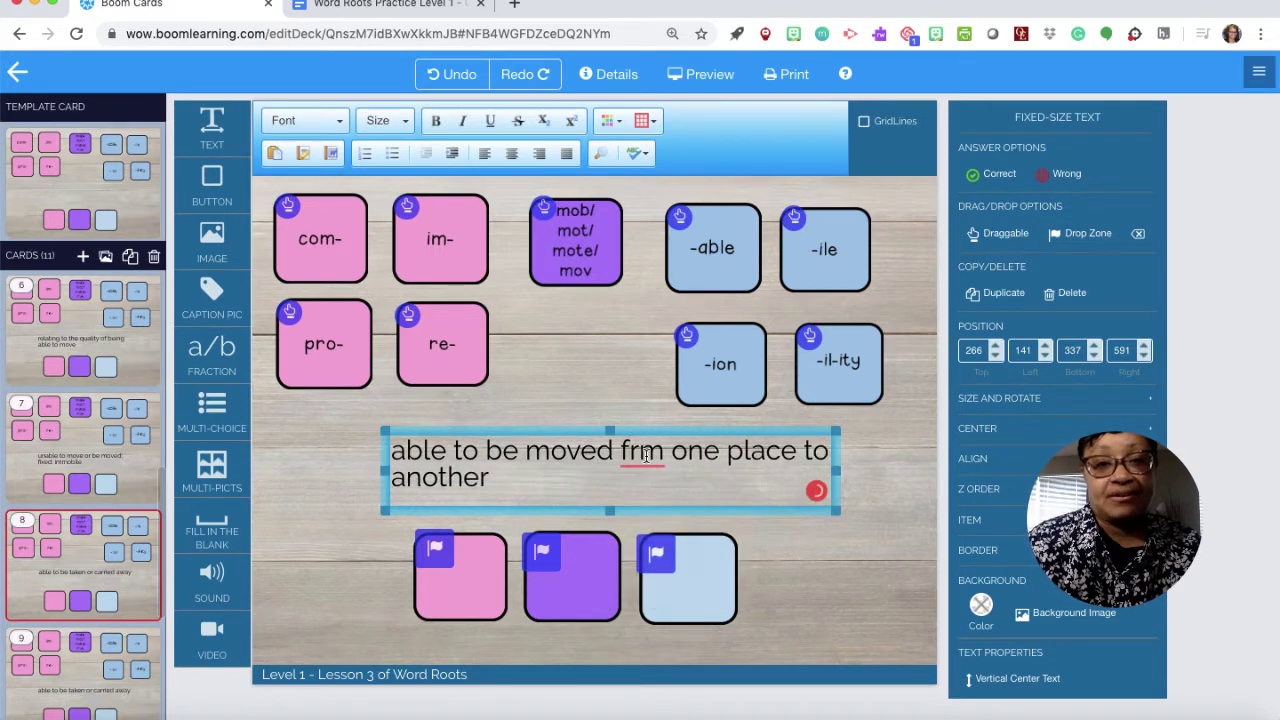
pyautogui.write('o')
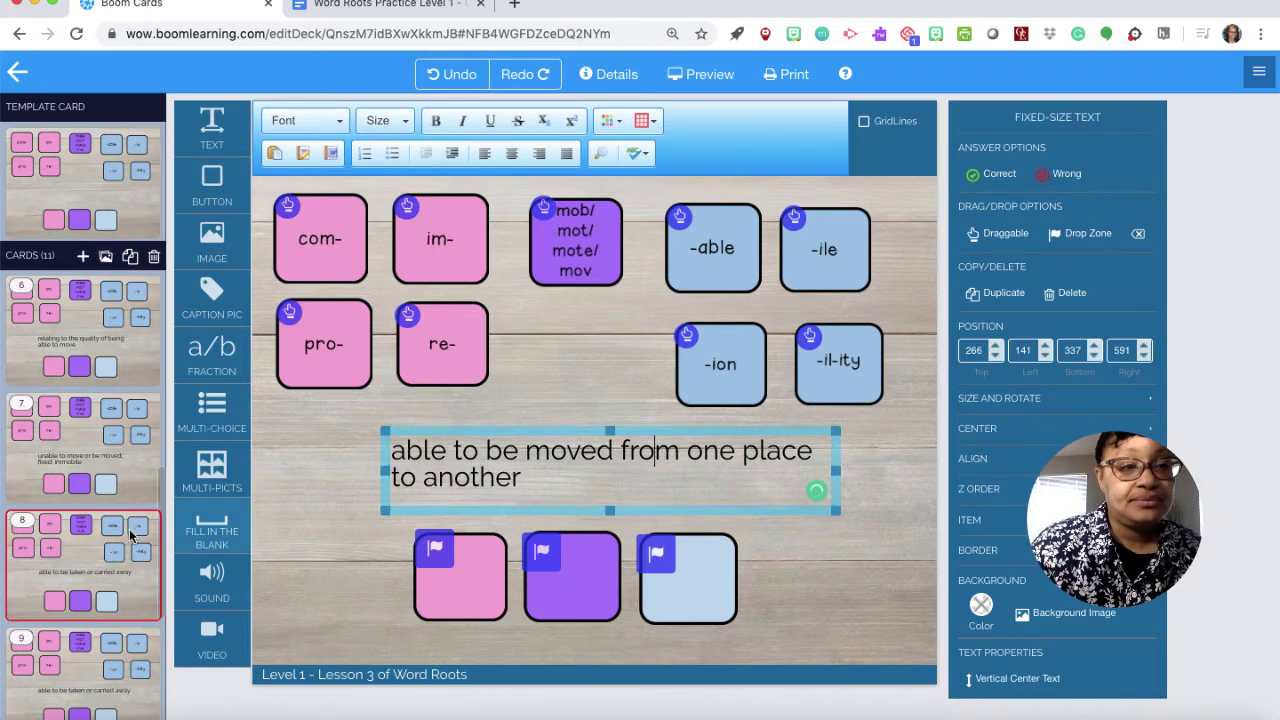
# Widen the definition text box on card 9 so its left position is 93.
pyautogui.scroll(-1, 99, 551)
pyautogui.scroll(-3, 99, 555)
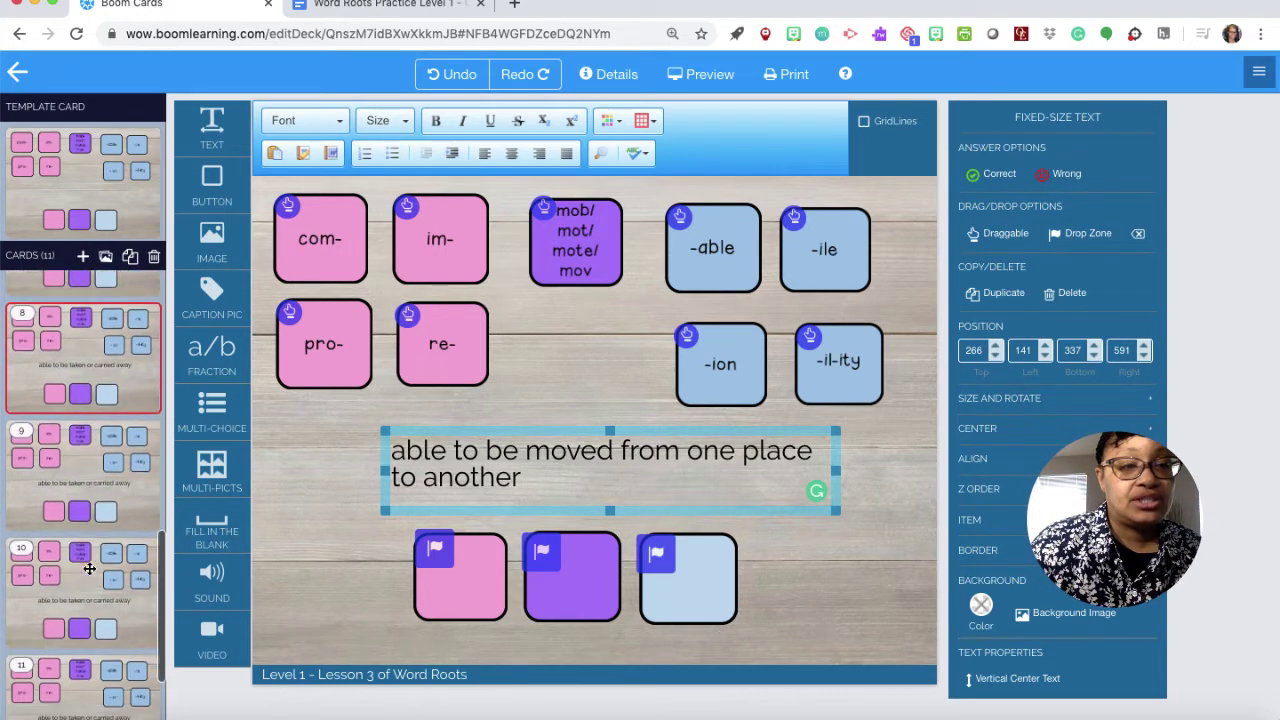
pyautogui.click(99, 563)
pyautogui.click(83, 477)
pyautogui.click(391, 457)
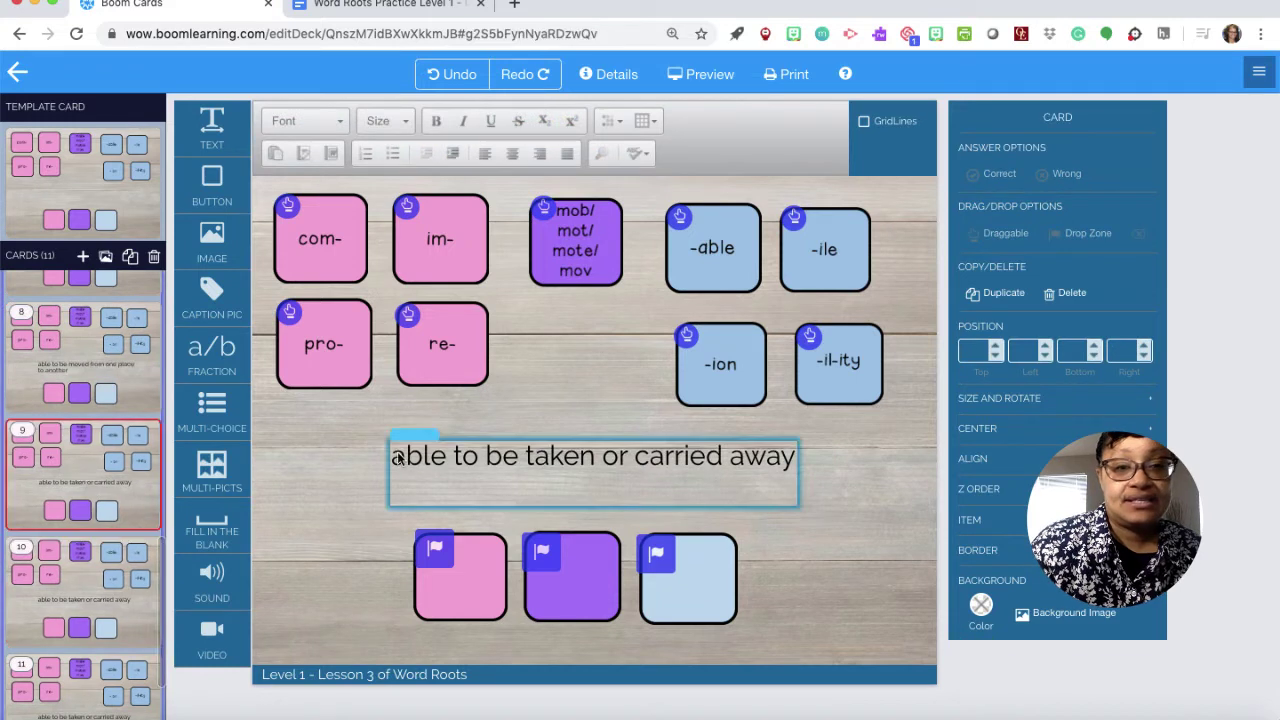
pyautogui.moveTo(391, 457)
pyautogui.mouseDown()
pyautogui.moveTo(500, 455)
pyautogui.moveTo(390, 455)
pyautogui.mouseUp()
# Replace the definition text on card 9 with "relating to the quality of not being able to move".
pyautogui.click(749, 459)
pyautogui.moveTo(749, 459); pyautogui.dragTo(346, 458)
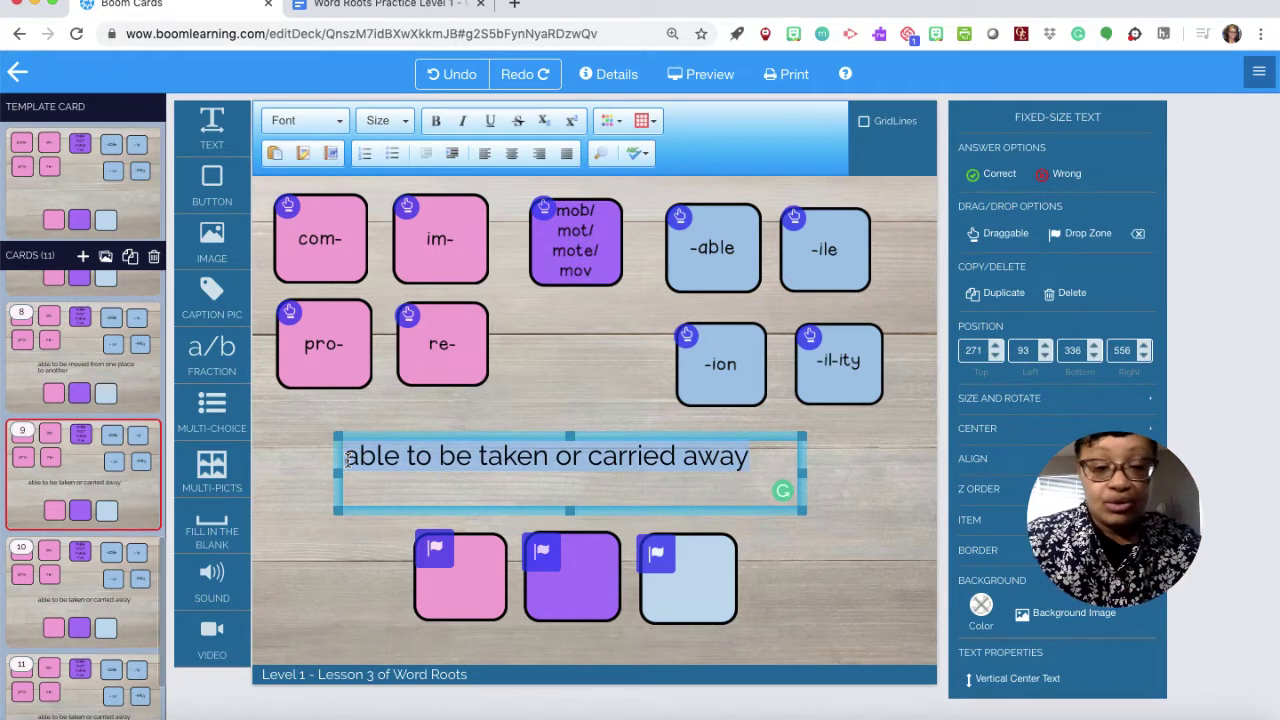
pyautogui.write('relating to ')
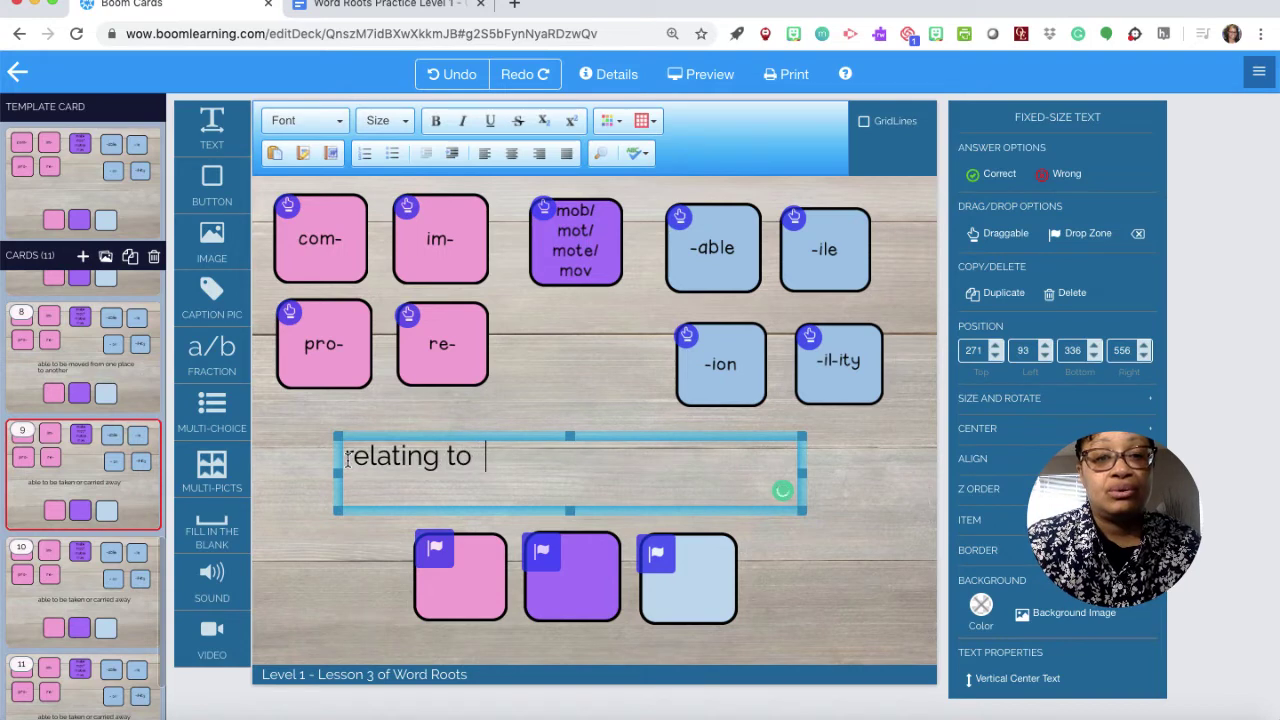
pyautogui.write('the quality')
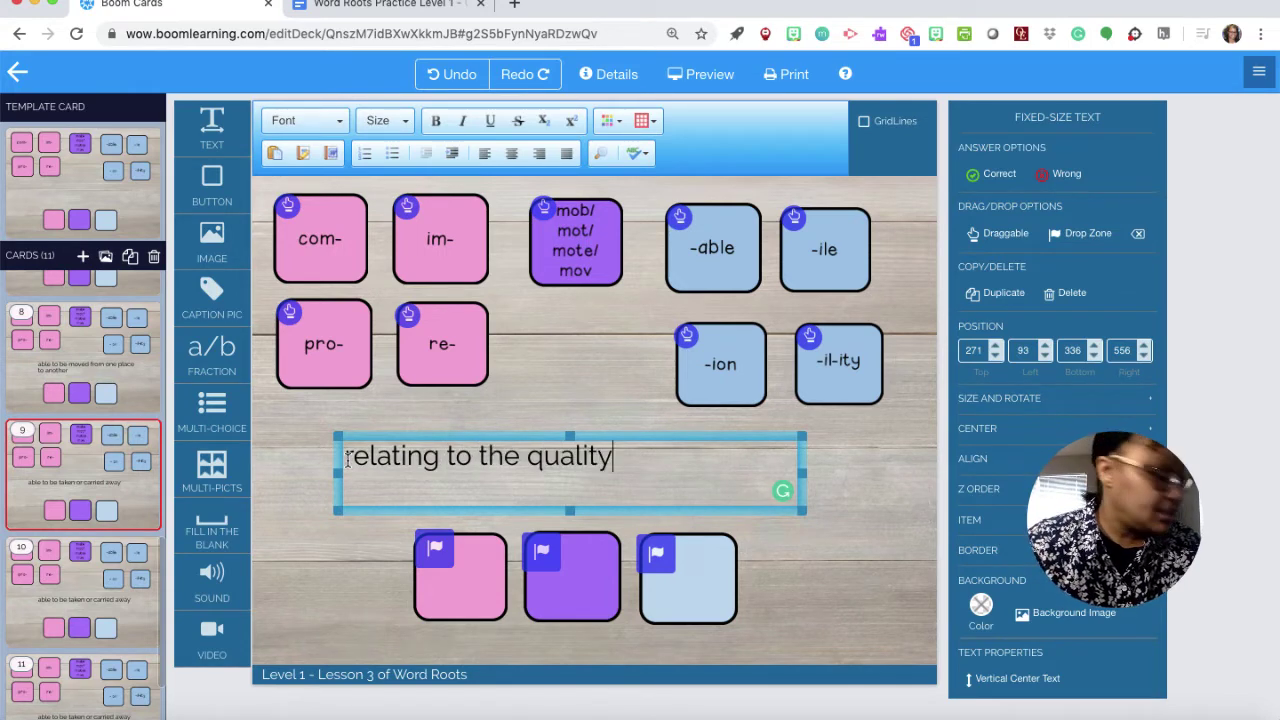
pyautogui.write(' of not b')
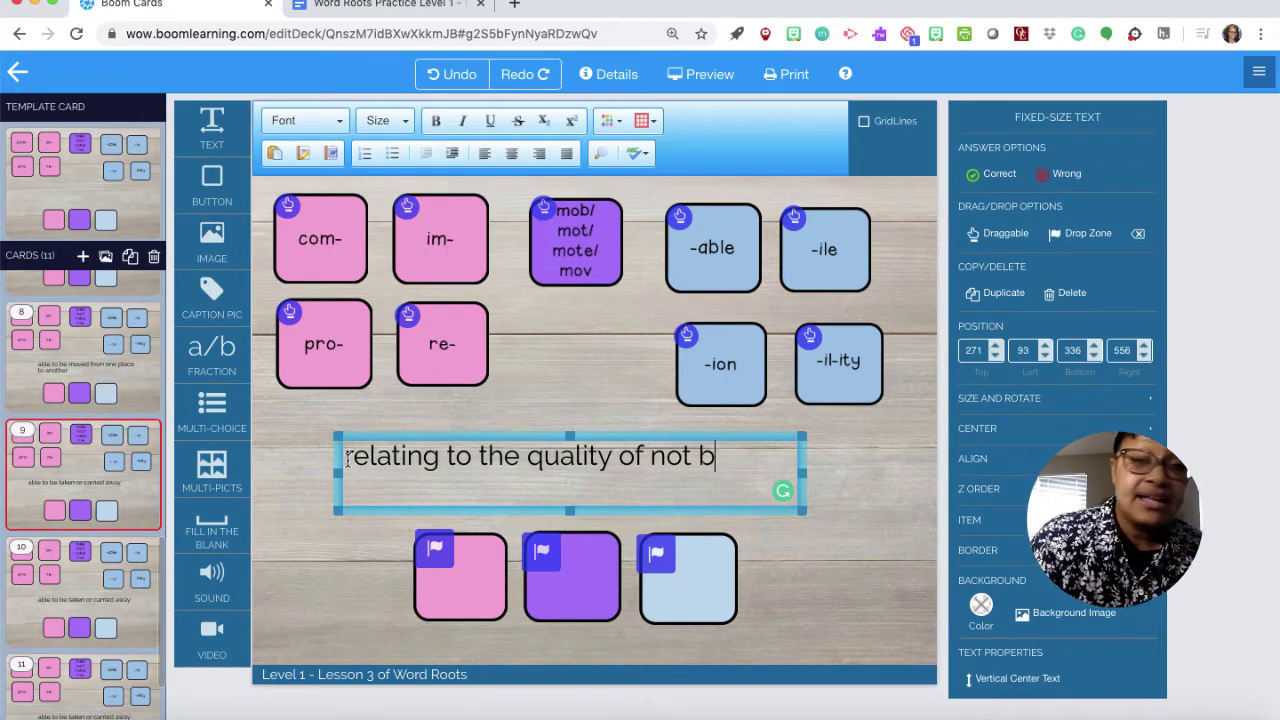
pyautogui.write('eing able to move')
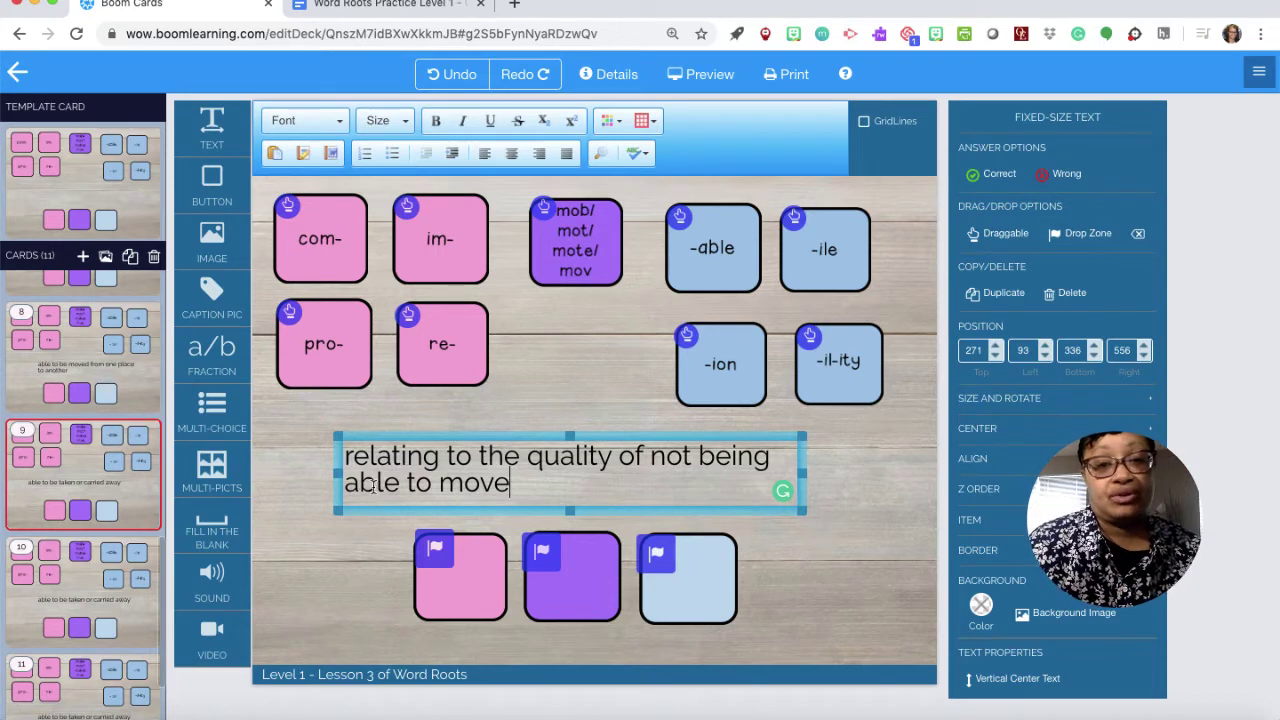
pyautogui.click(868, 517)
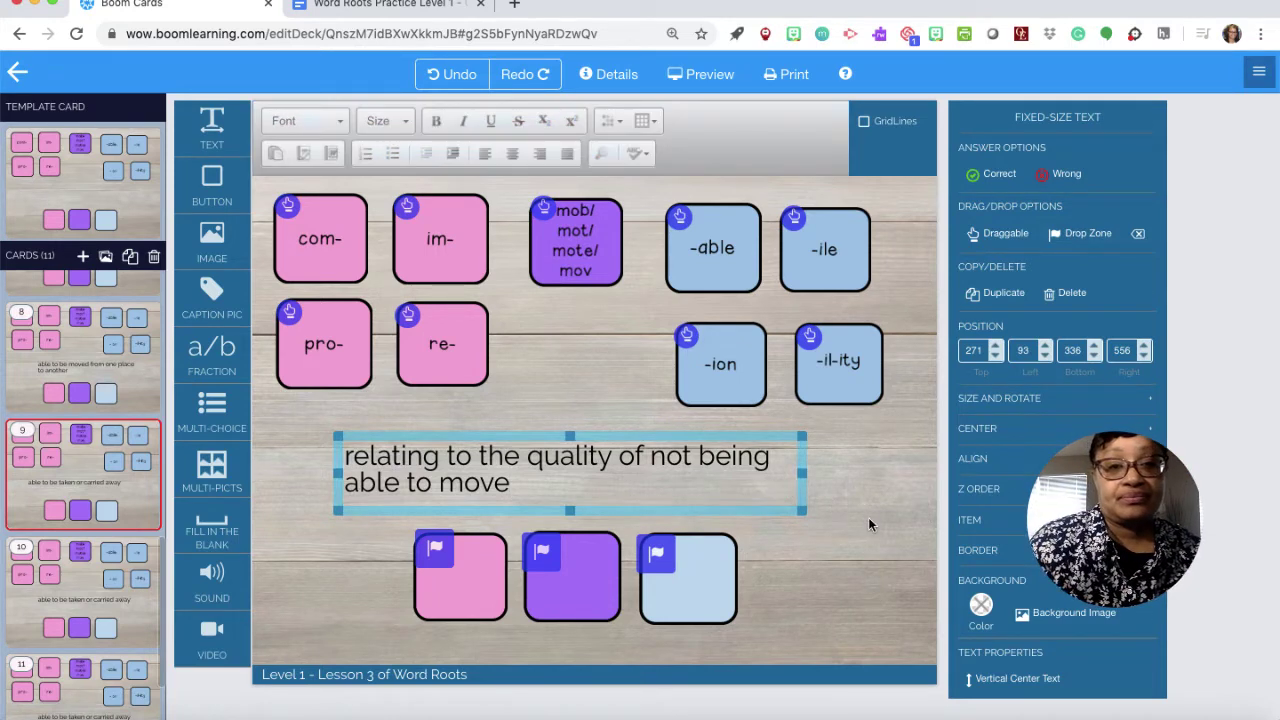
# Replace card 10's definition with "to move forward or raise to a higher rank, class, status, etc." and widen its box to left 61, right 642.
pyautogui.click(89, 585)
pyautogui.click(394, 456)
pyautogui.click(790, 457)
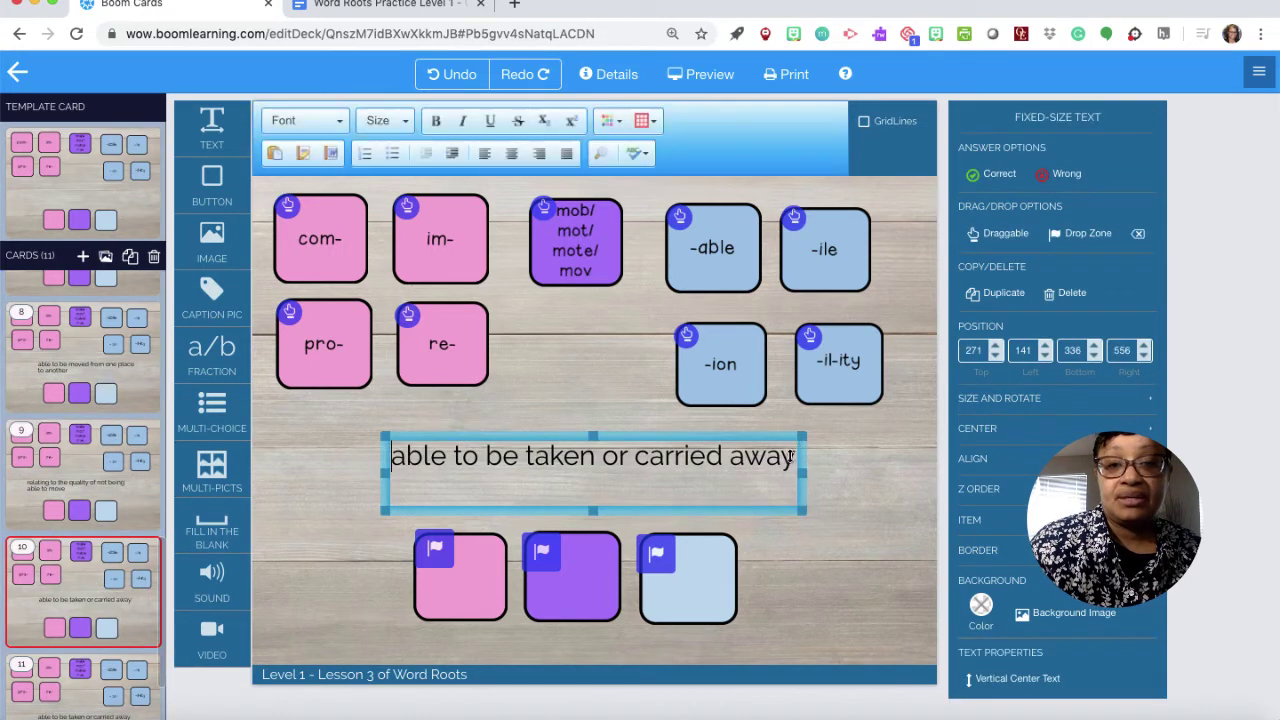
pyautogui.moveTo(790, 457); pyautogui.dragTo(396, 458)
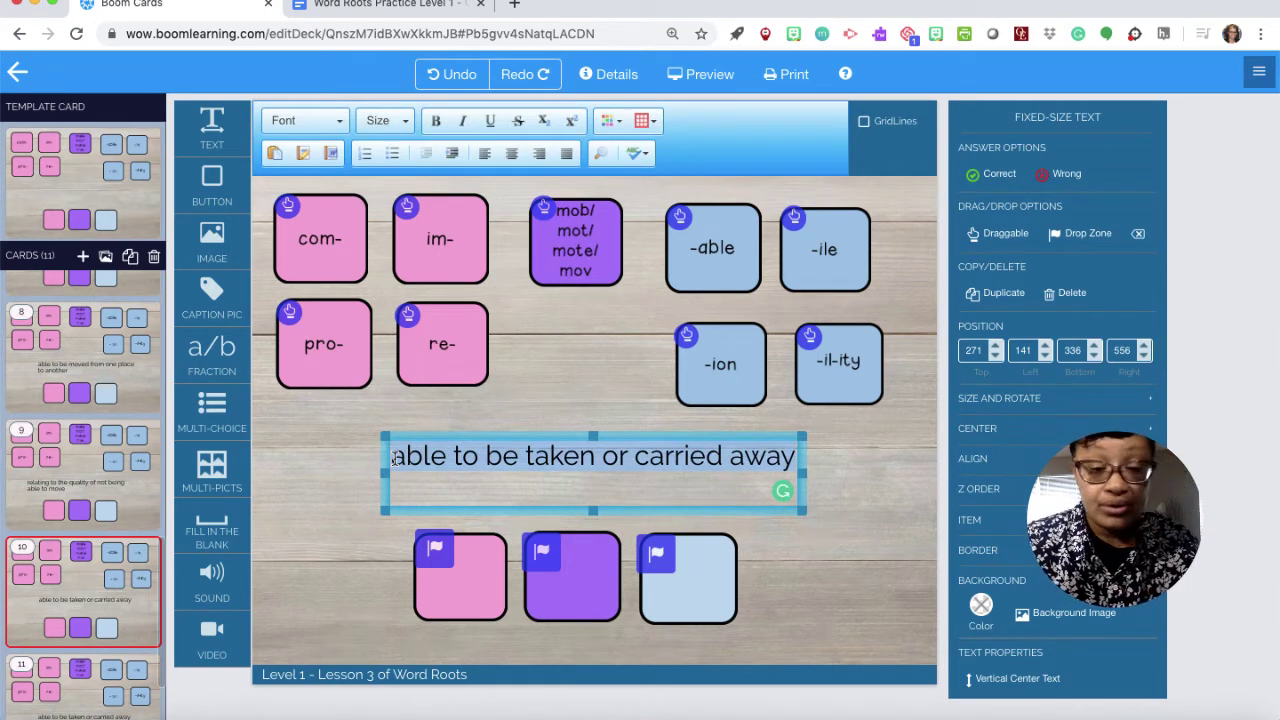
pyautogui.write('to move ro')
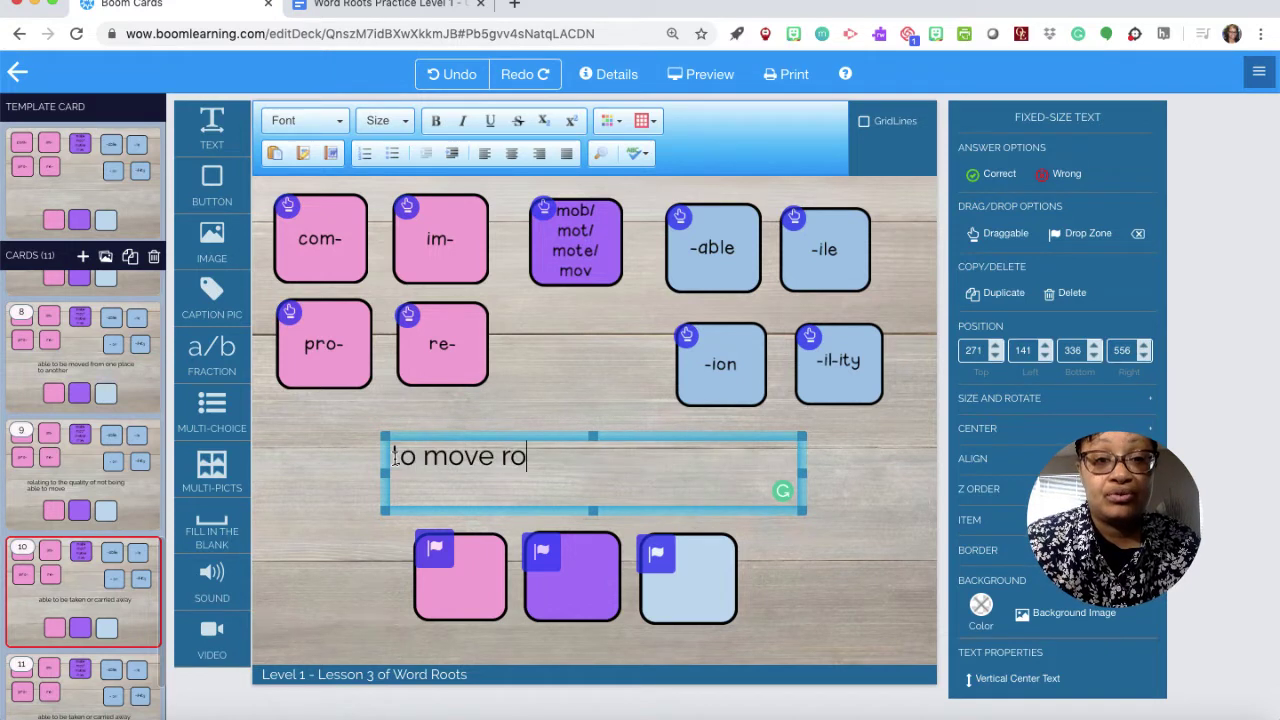
pyautogui.press('BackSpace')
pyautogui.press('BackSpace')
pyautogui.write('forward')
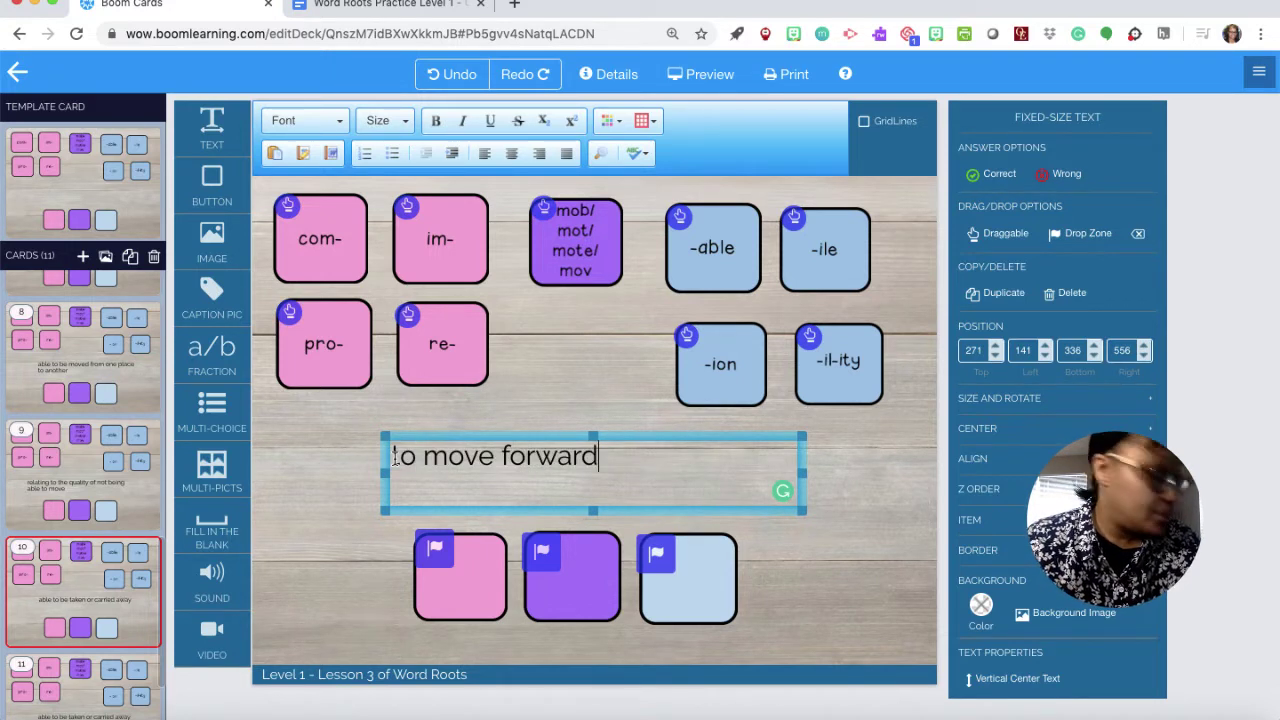
pyautogui.write(' or raise')
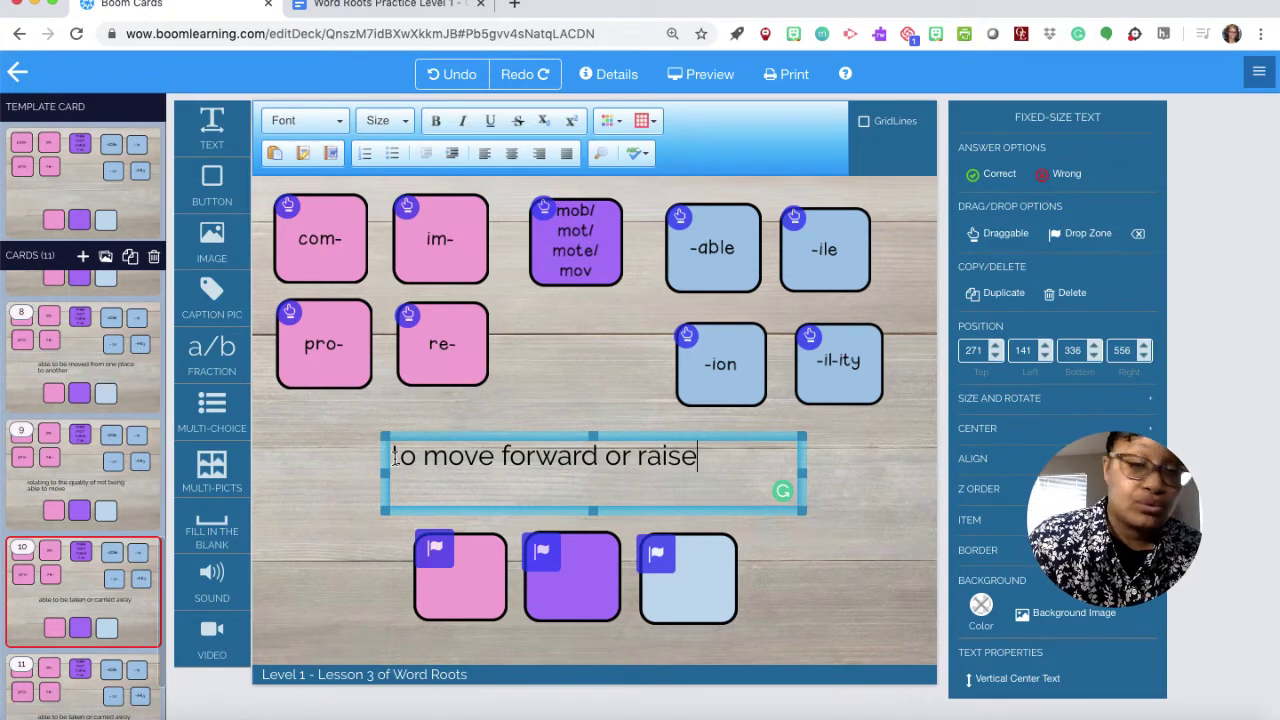
pyautogui.write(' to a hi')
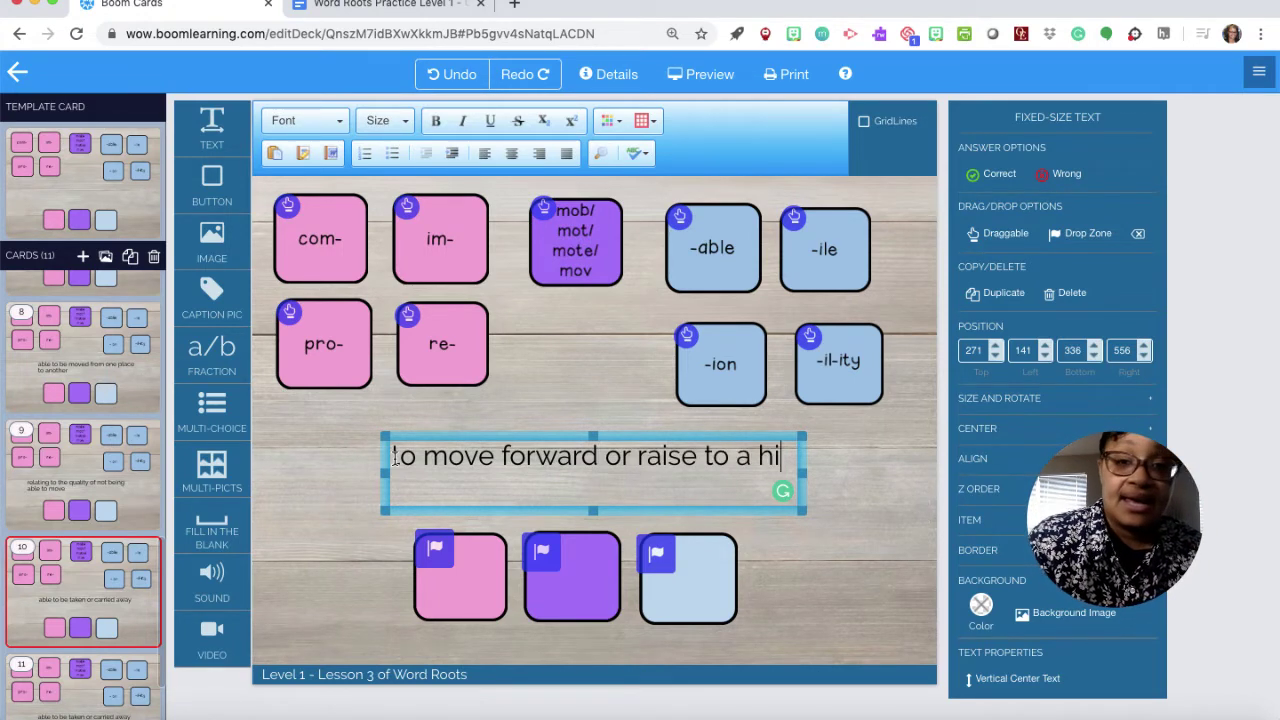
pyautogui.write('gher rank')
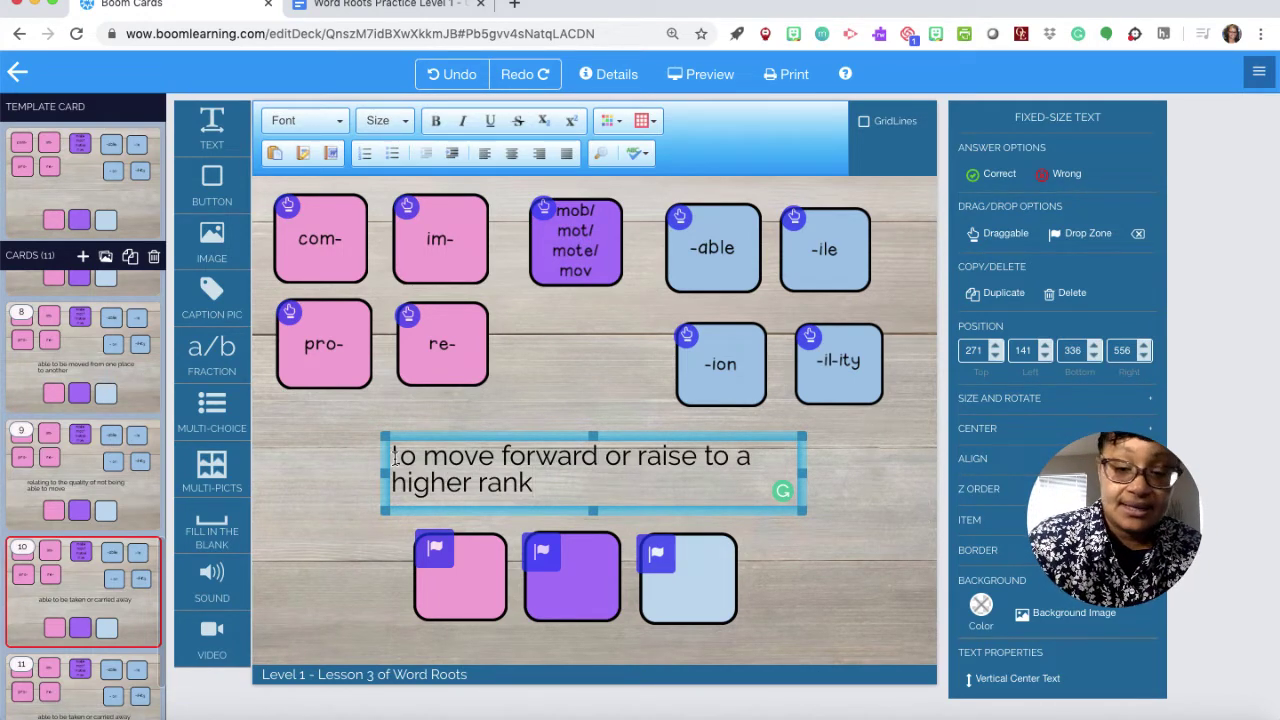
pyautogui.write('; class')
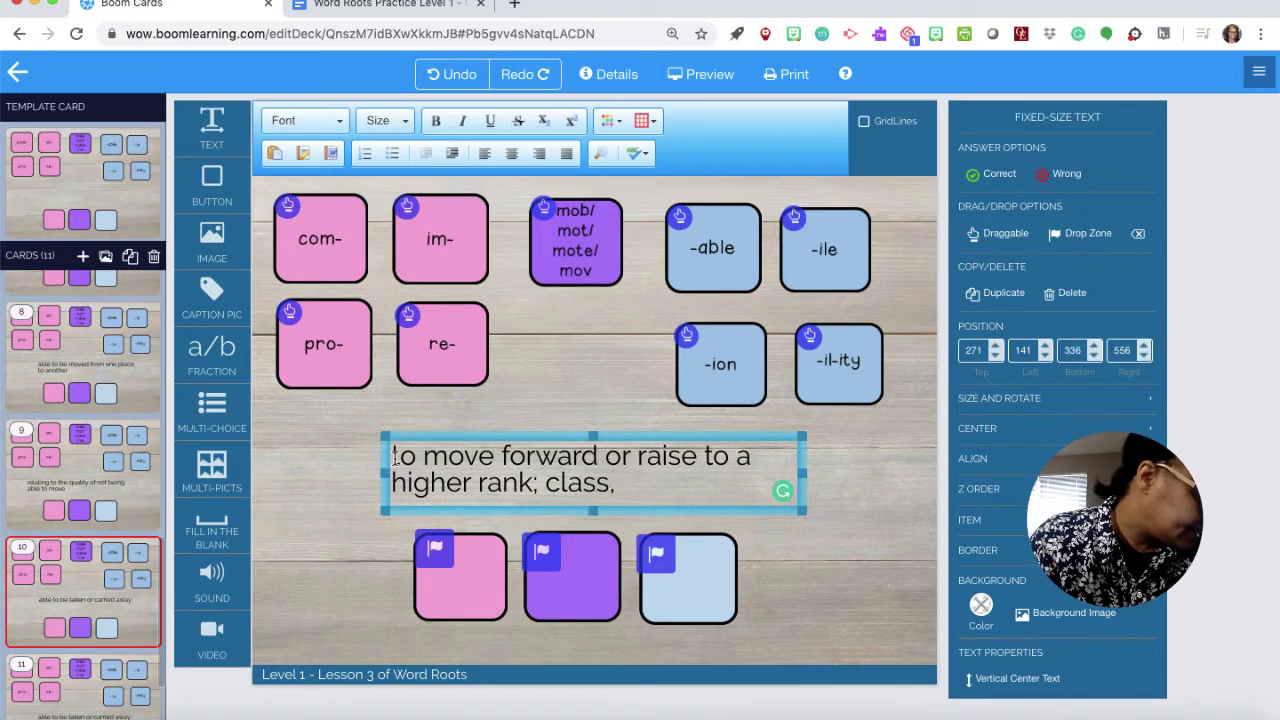
pyautogui.write(', status')
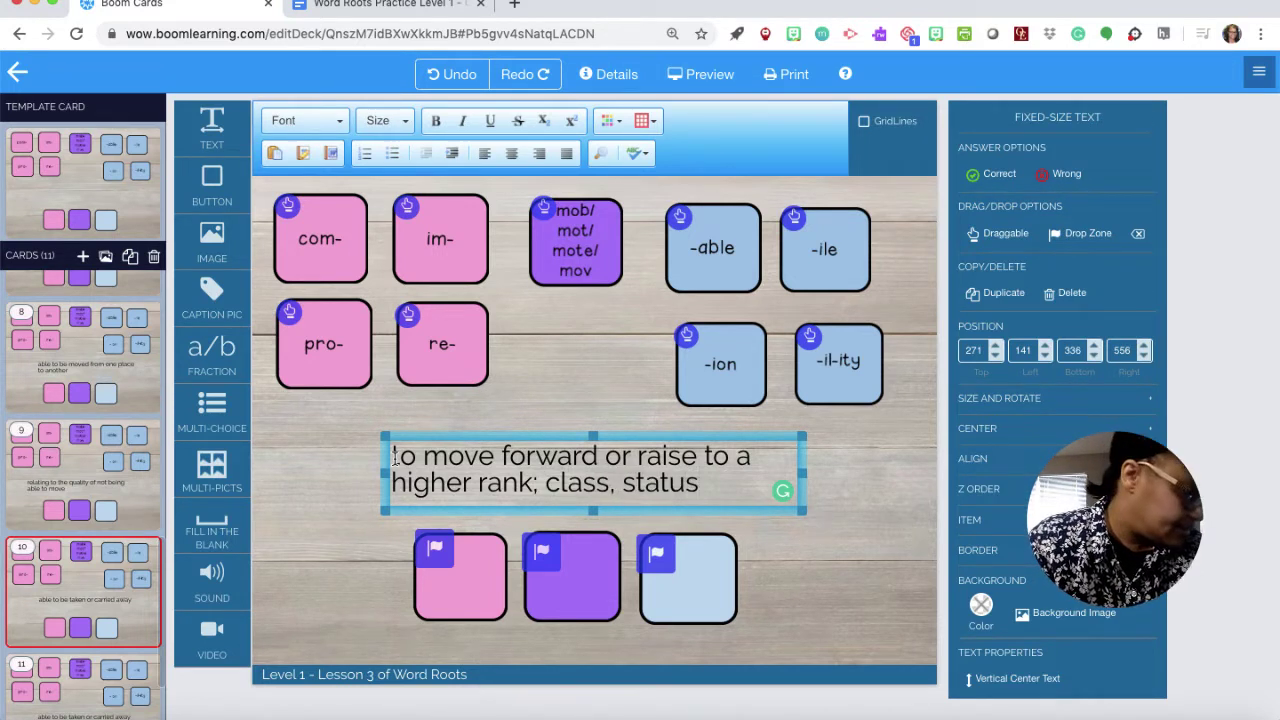
pyautogui.write(', etc.')
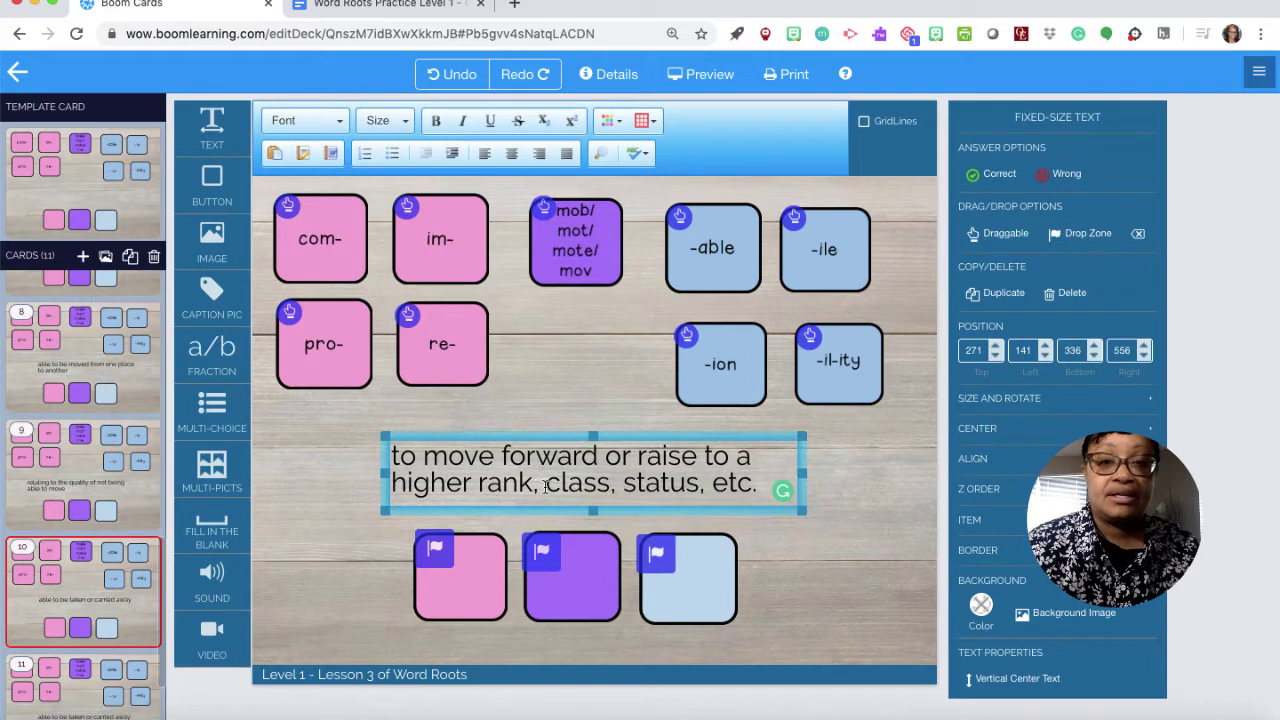
pyautogui.moveTo(804, 473); pyautogui.dragTo(887, 475)
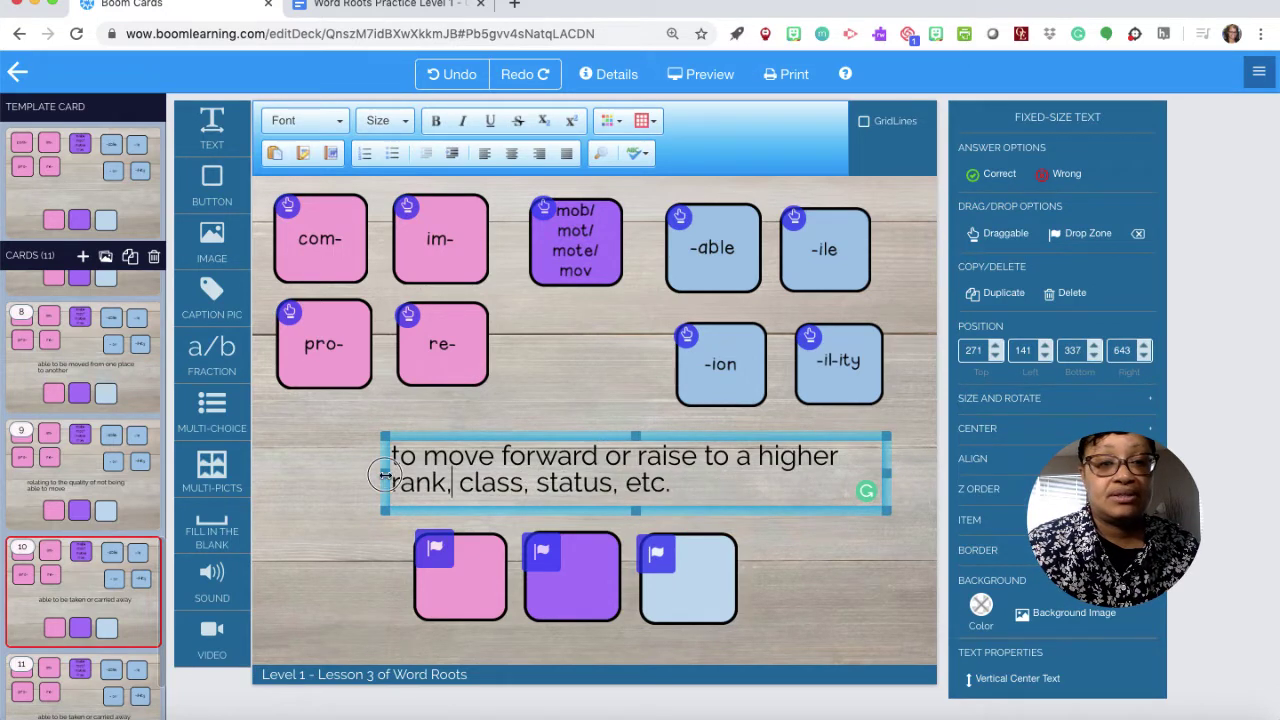
pyautogui.moveTo(385, 475); pyautogui.dragTo(306, 475)
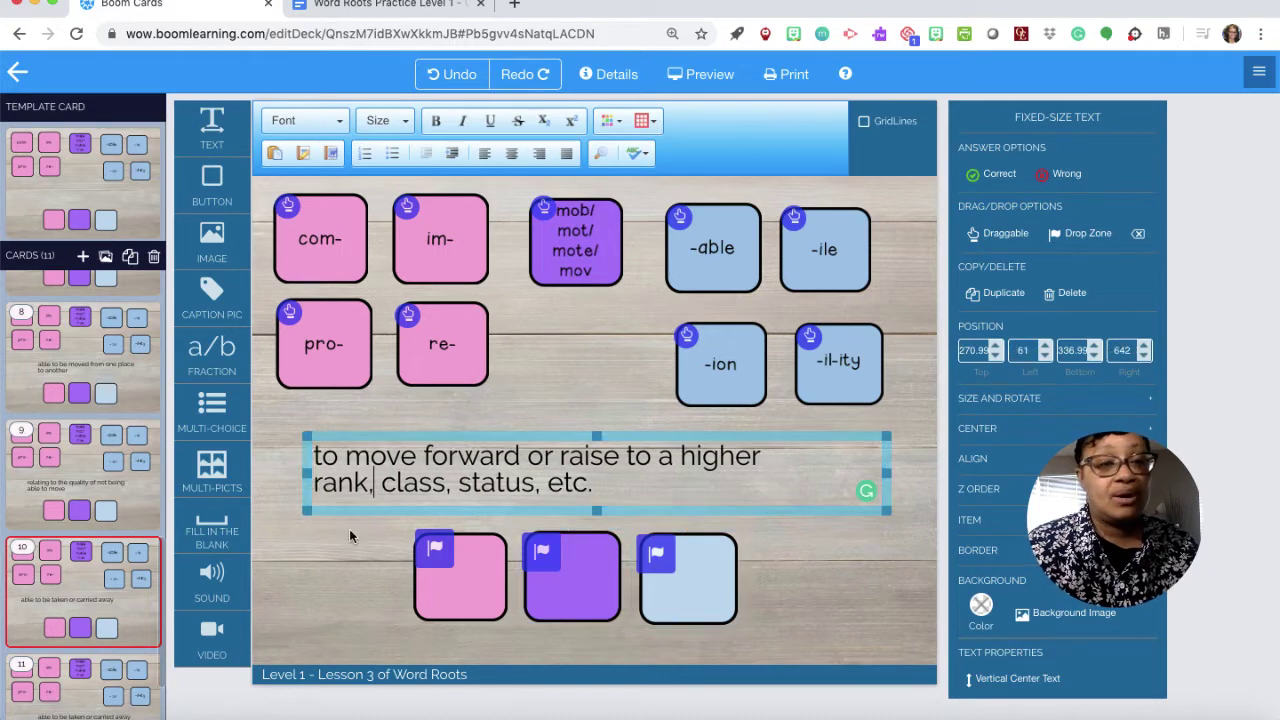
# Replace the definition text on card 11 with "relating to being able to move; movable".
pyautogui.scroll(-2, 77, 529)
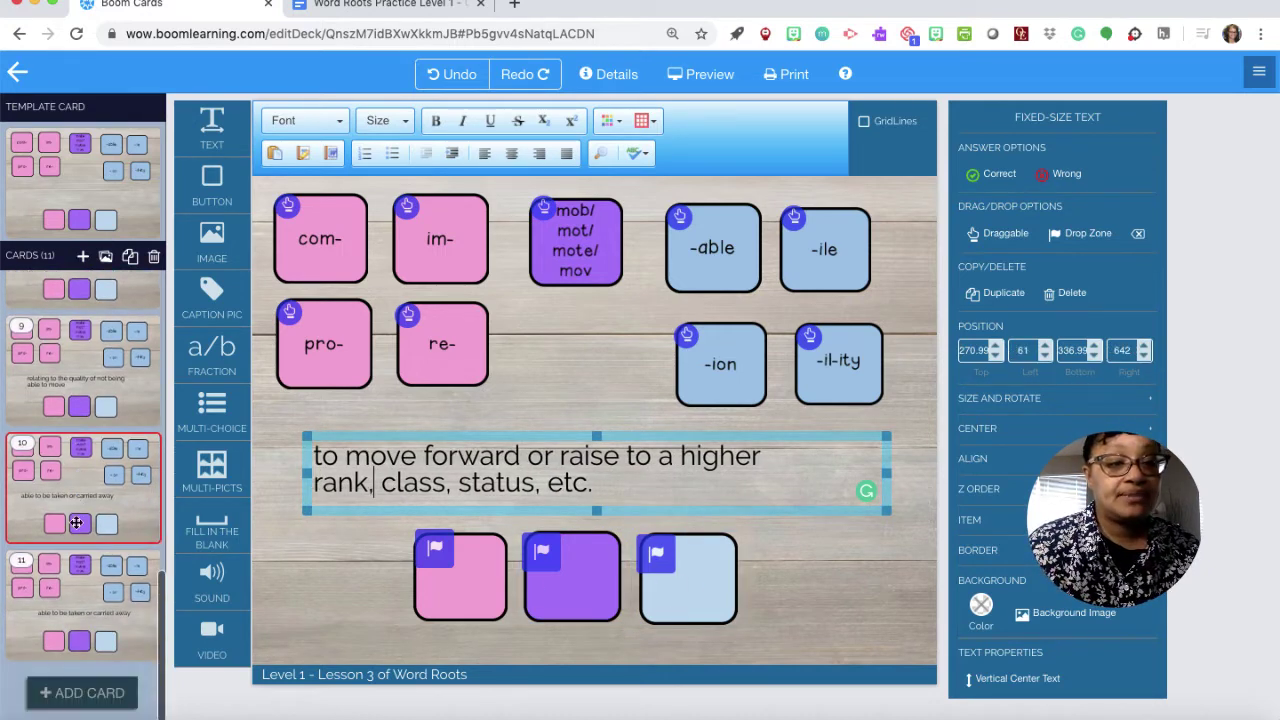
pyautogui.click(116, 561)
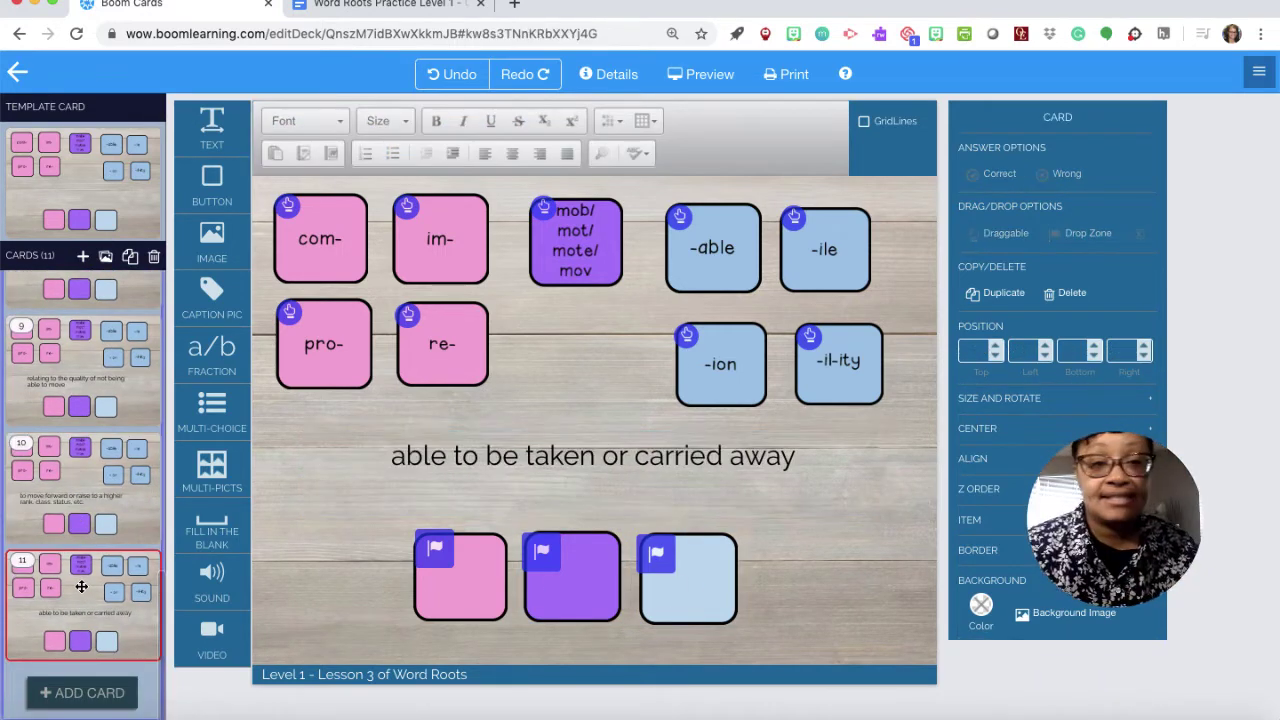
pyautogui.click(779, 458)
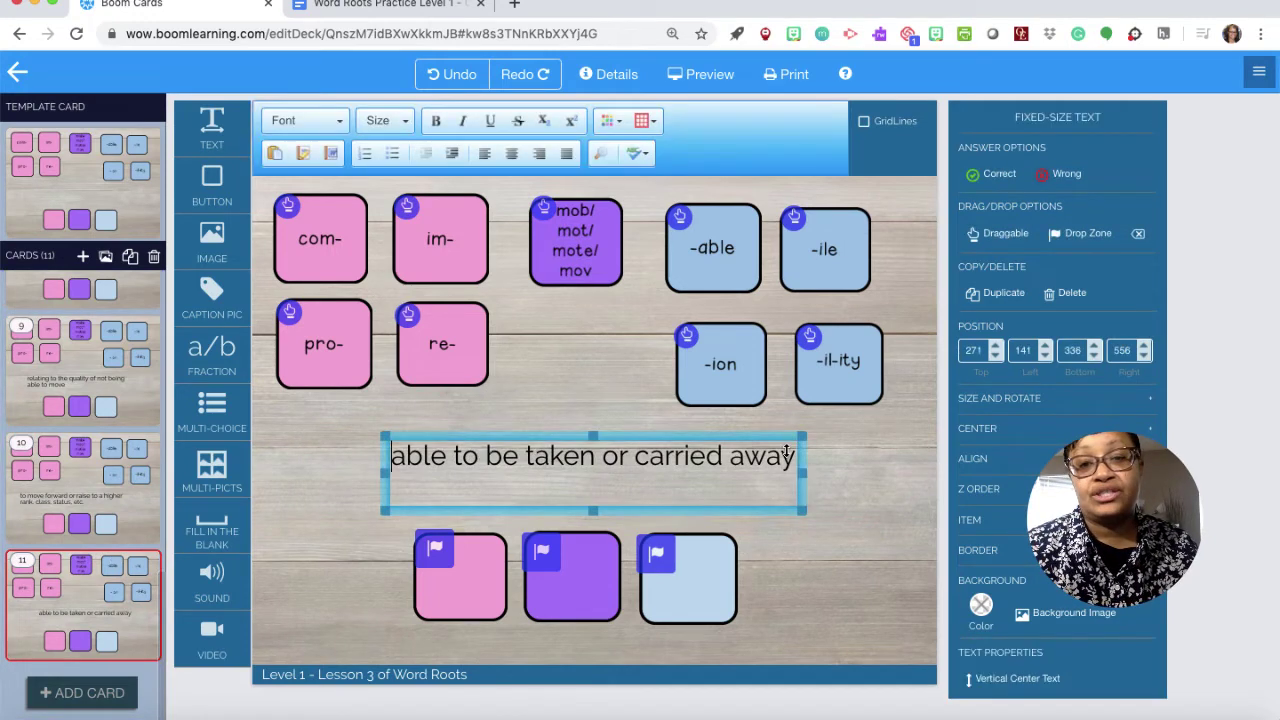
pyautogui.moveTo(796, 458); pyautogui.dragTo(390, 460)
pyautogui.write('re')
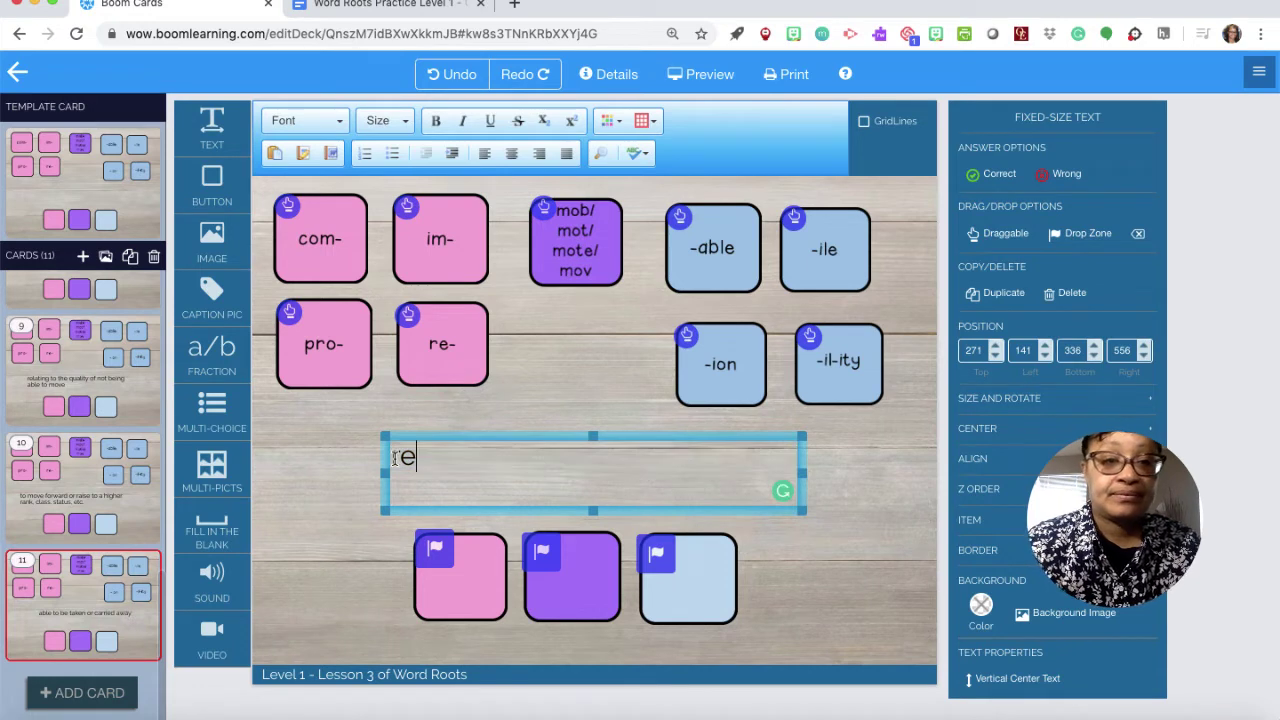
pyautogui.write('lating to bei')
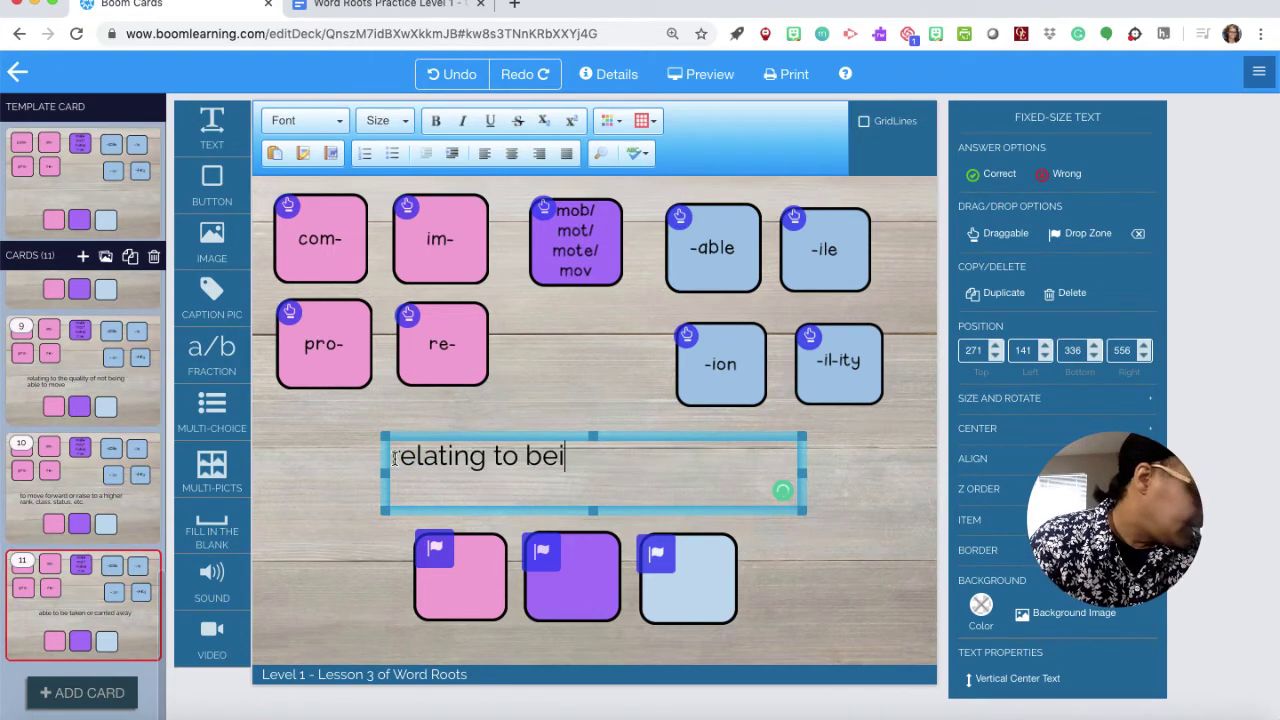
pyautogui.write('ng able to move')
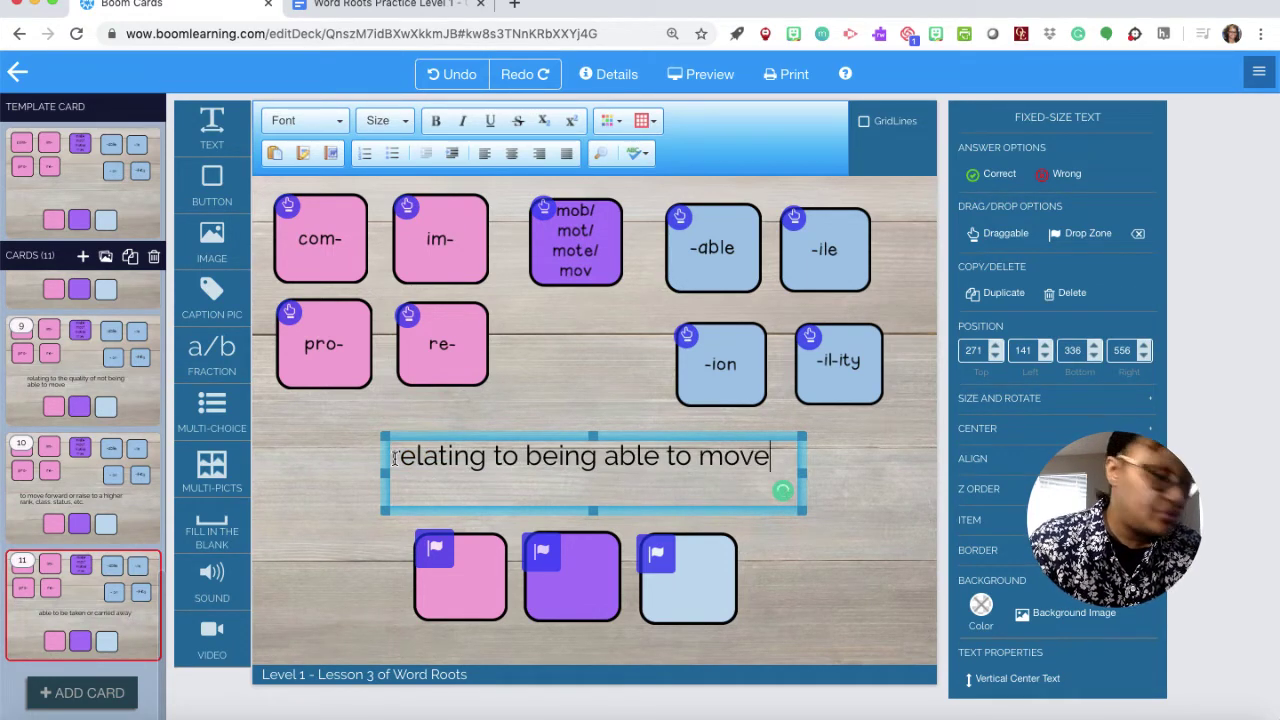
pyautogui.write('; movab')
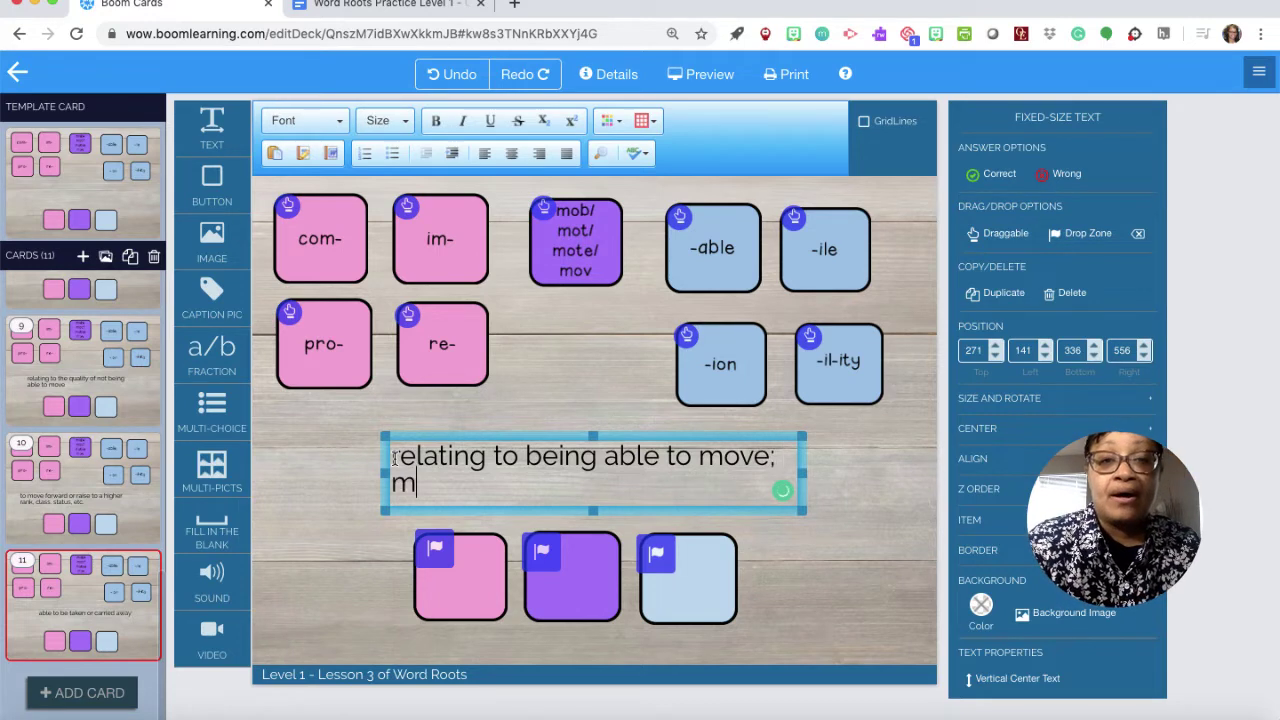
pyautogui.write('le')
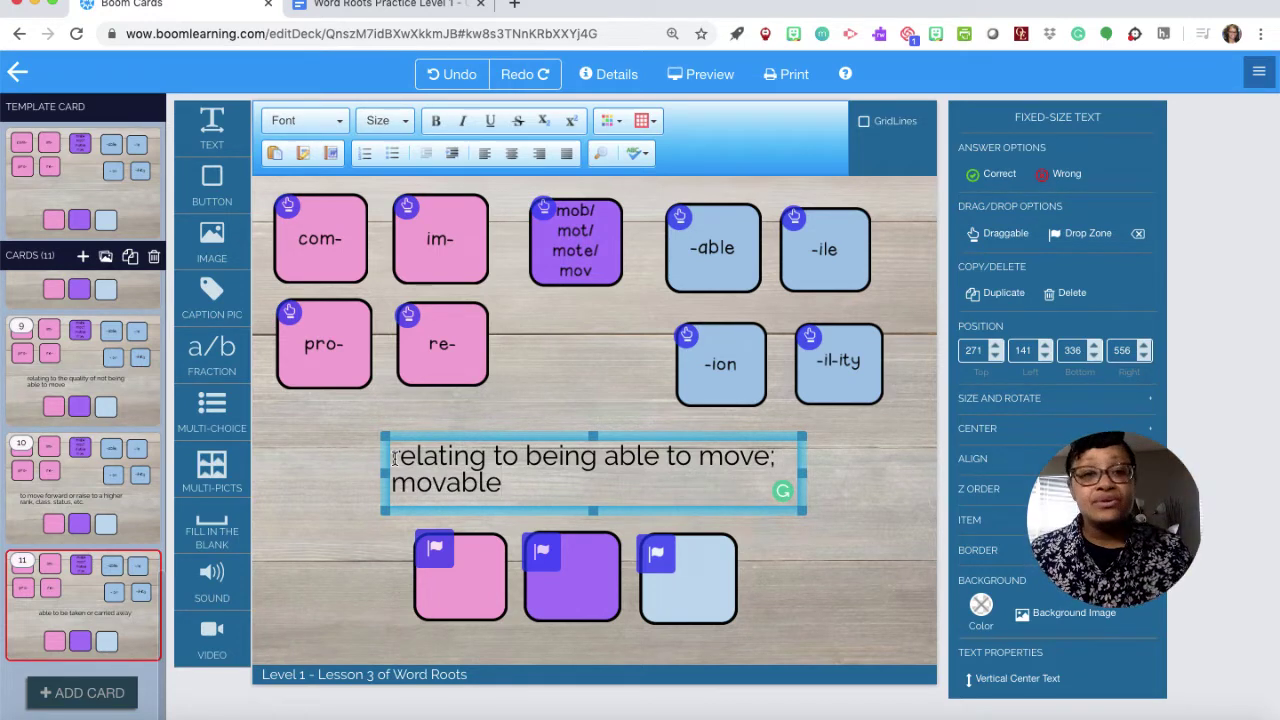
# On card 1, link the re-, mob/mot/mote/mov and -able tiles to the pink, purple and light blue drop zones respectively.
pyautogui.scroll(10, 110, 426)
pyautogui.scroll(5, 110, 426)
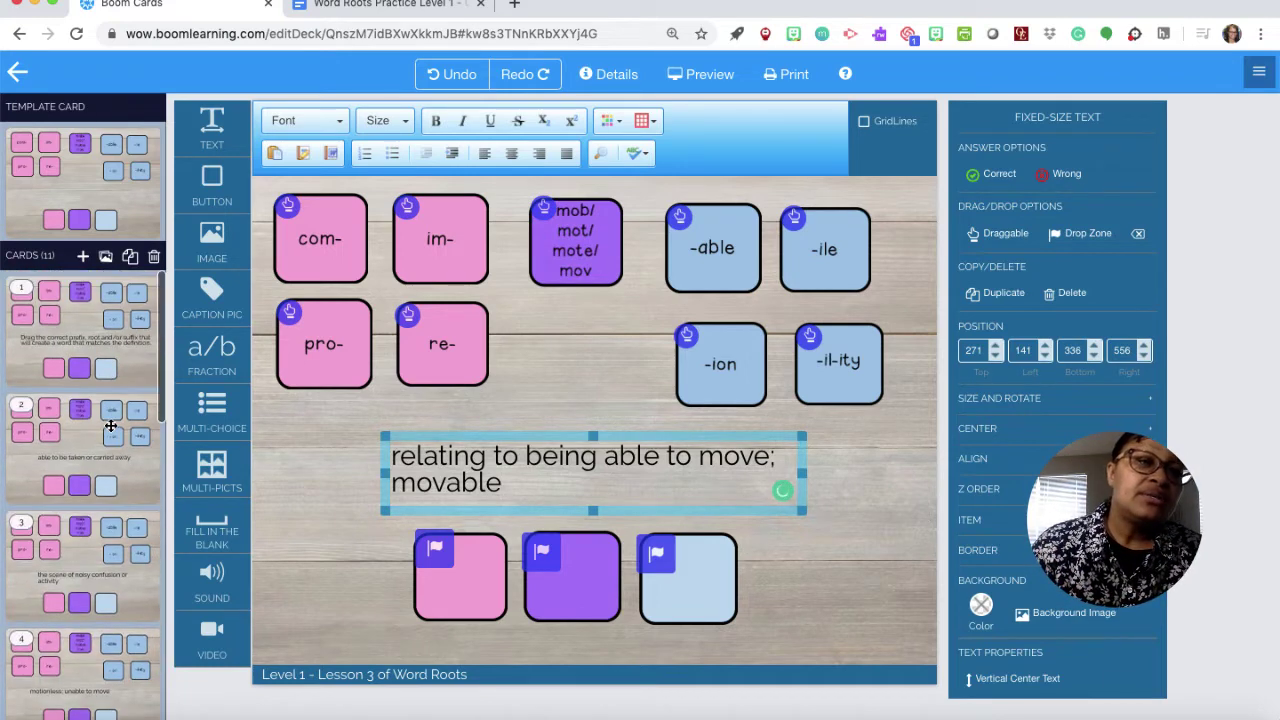
pyautogui.click(97, 329)
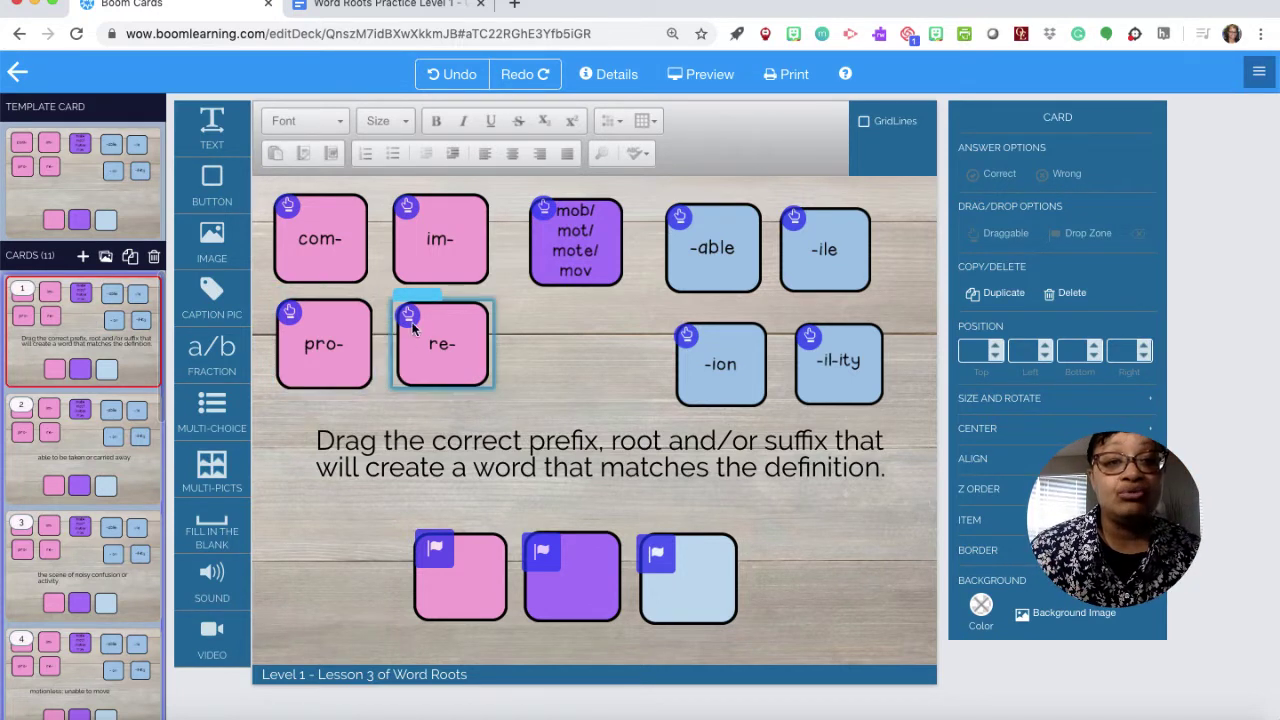
pyautogui.click(432, 556)
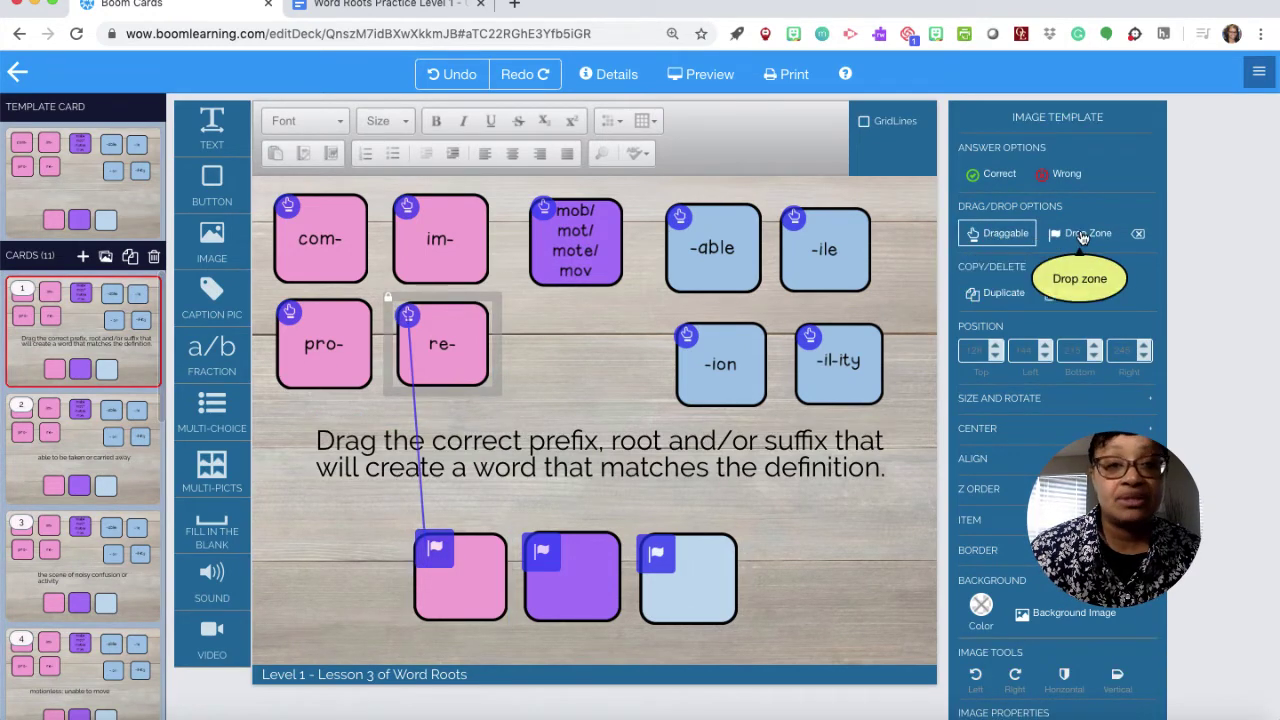
pyautogui.click(544, 212)
pyautogui.moveTo(544, 210); pyautogui.dragTo(548, 545)
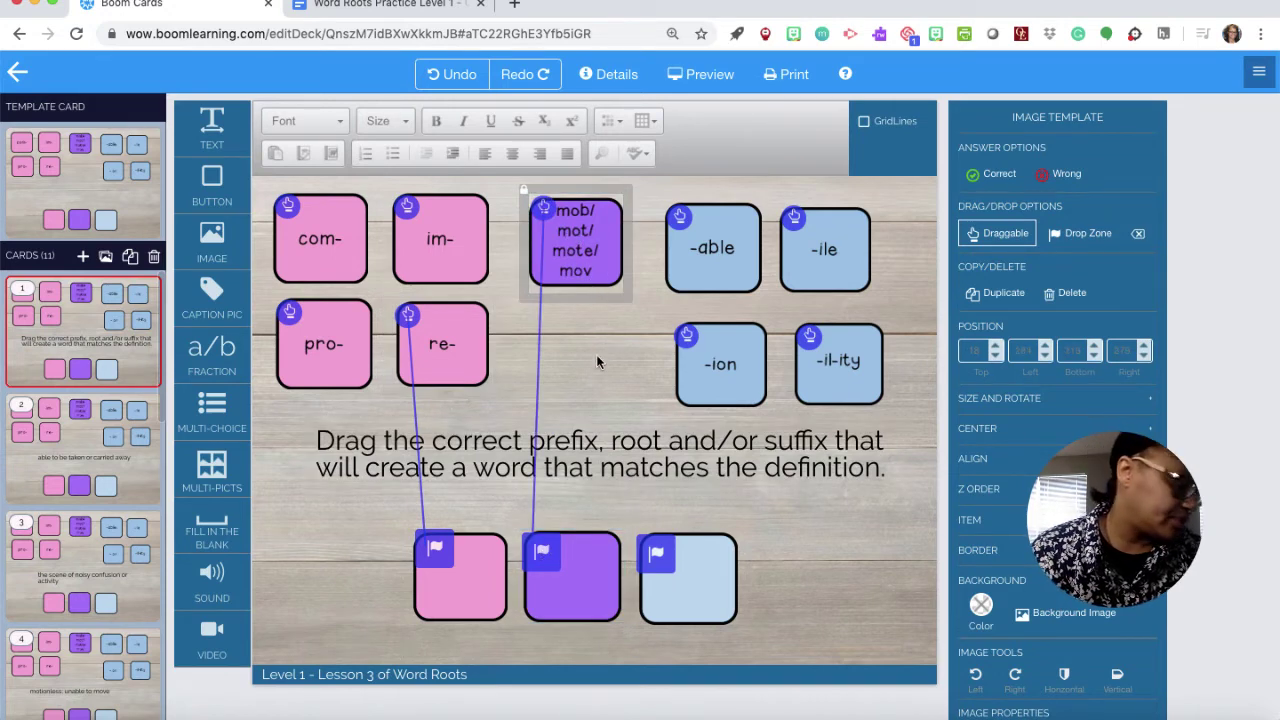
pyautogui.click(677, 215)
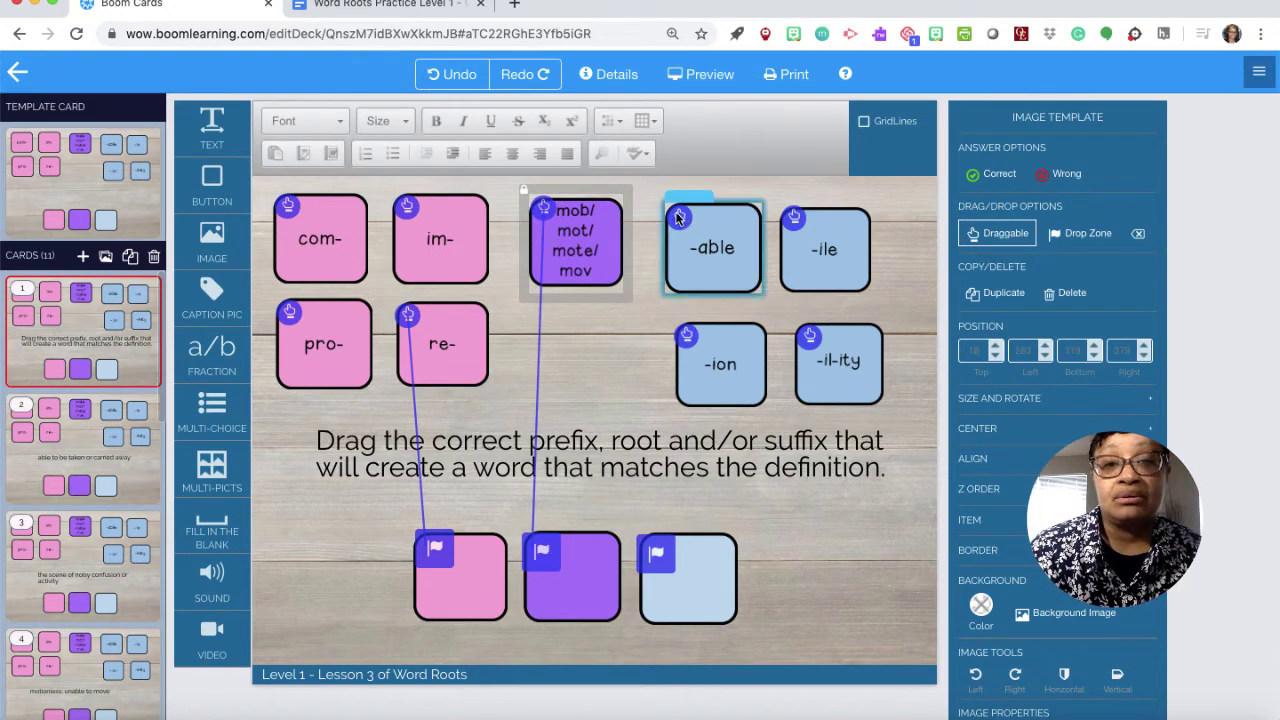
pyautogui.moveTo(677, 215); pyautogui.dragTo(656, 553)
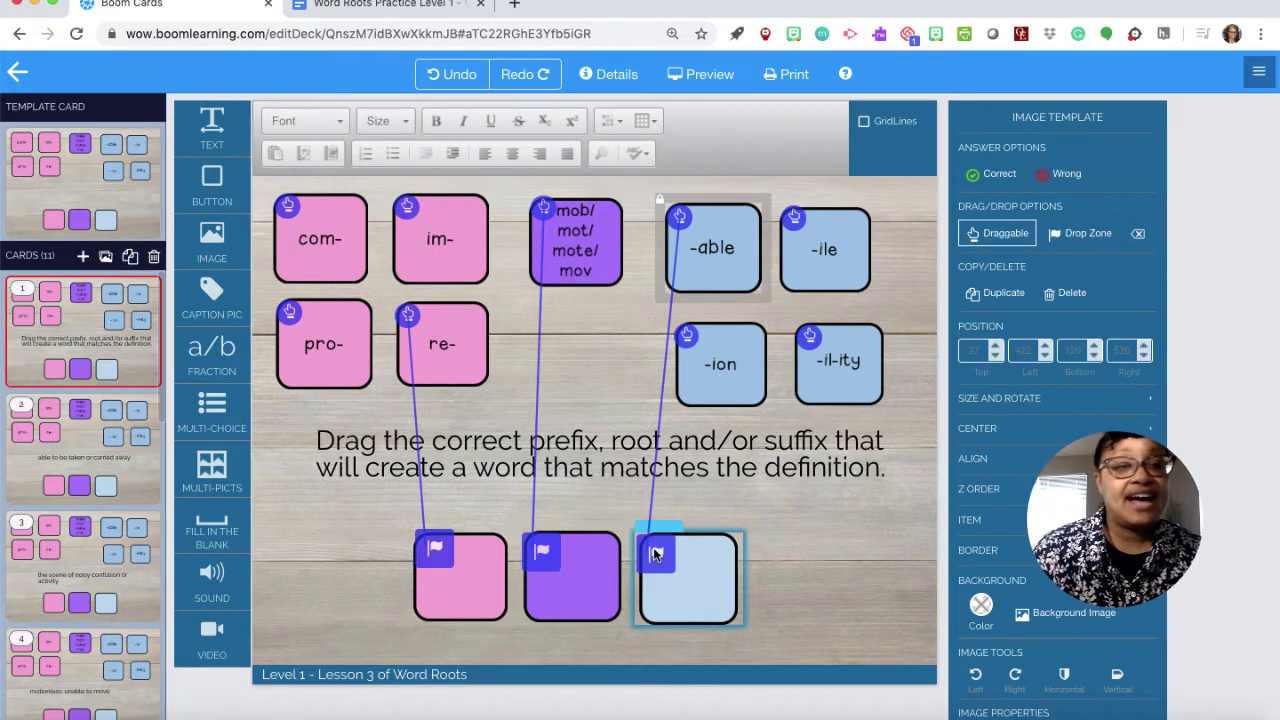
pyautogui.click(318, 414)
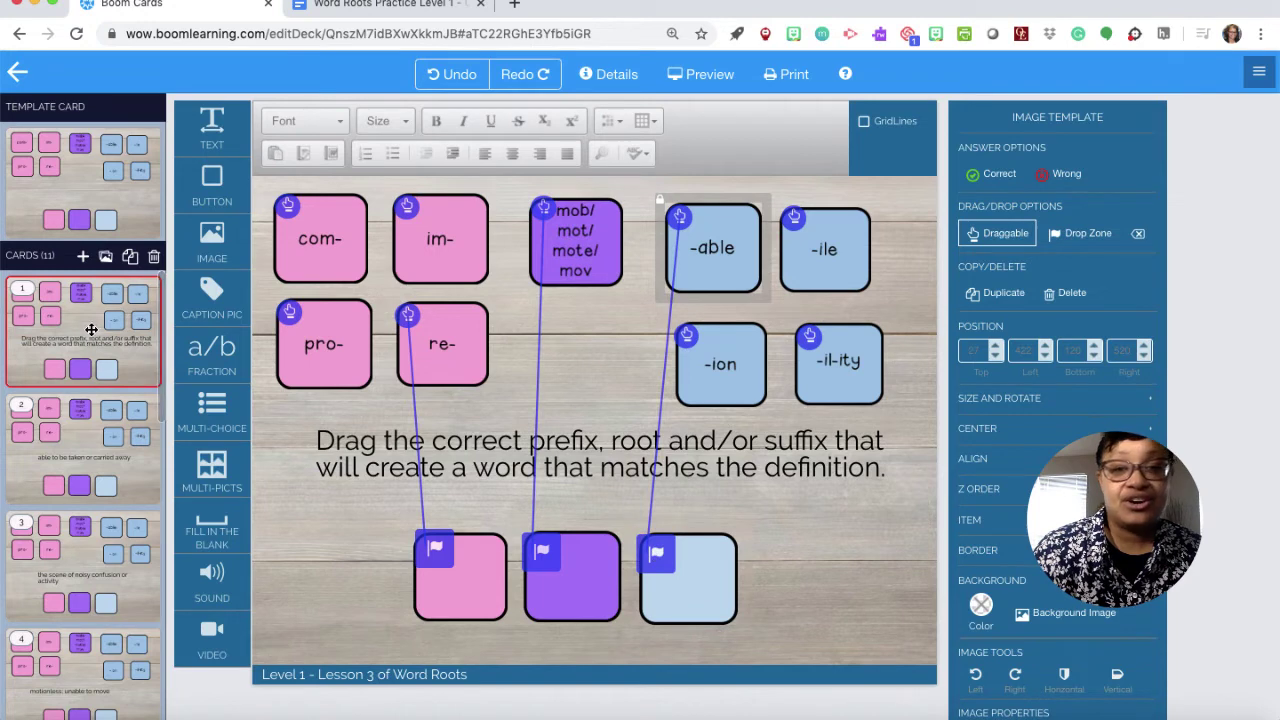
# Try clearing the drag/drop setting of the -able tile on card 1, and undo that change.
pyautogui.click(1139, 236)
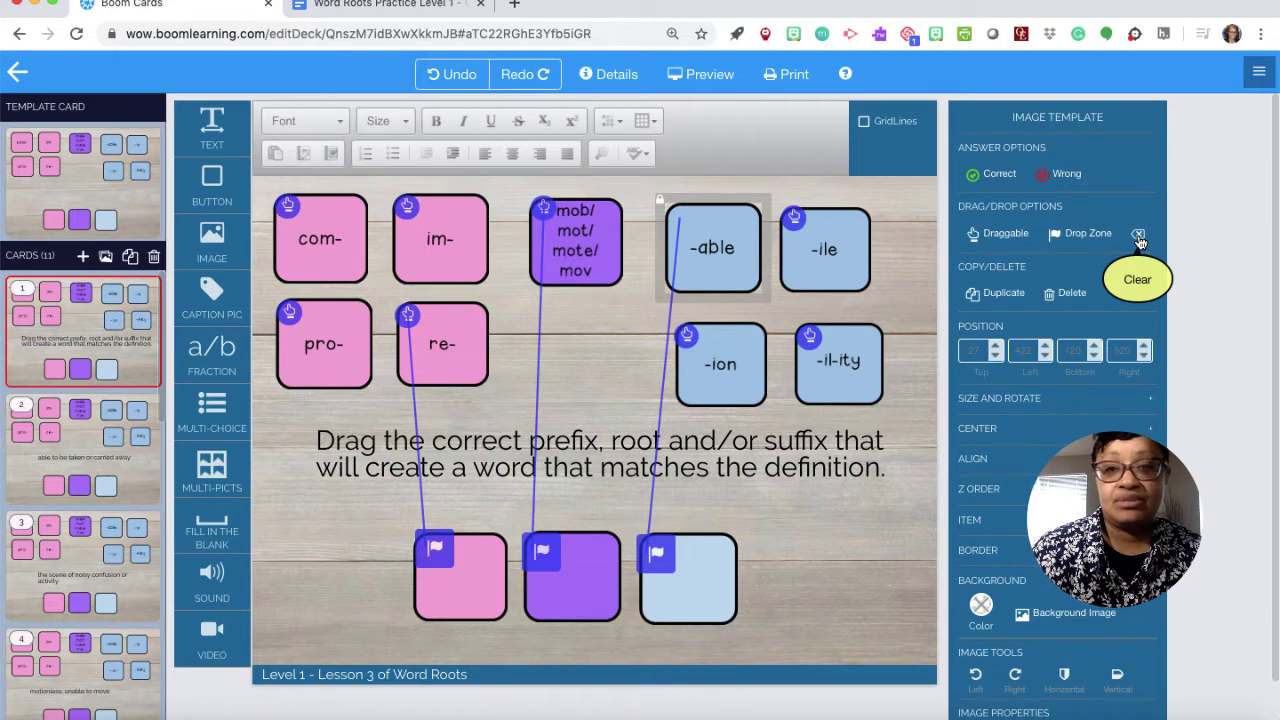
pyautogui.click(448, 85)
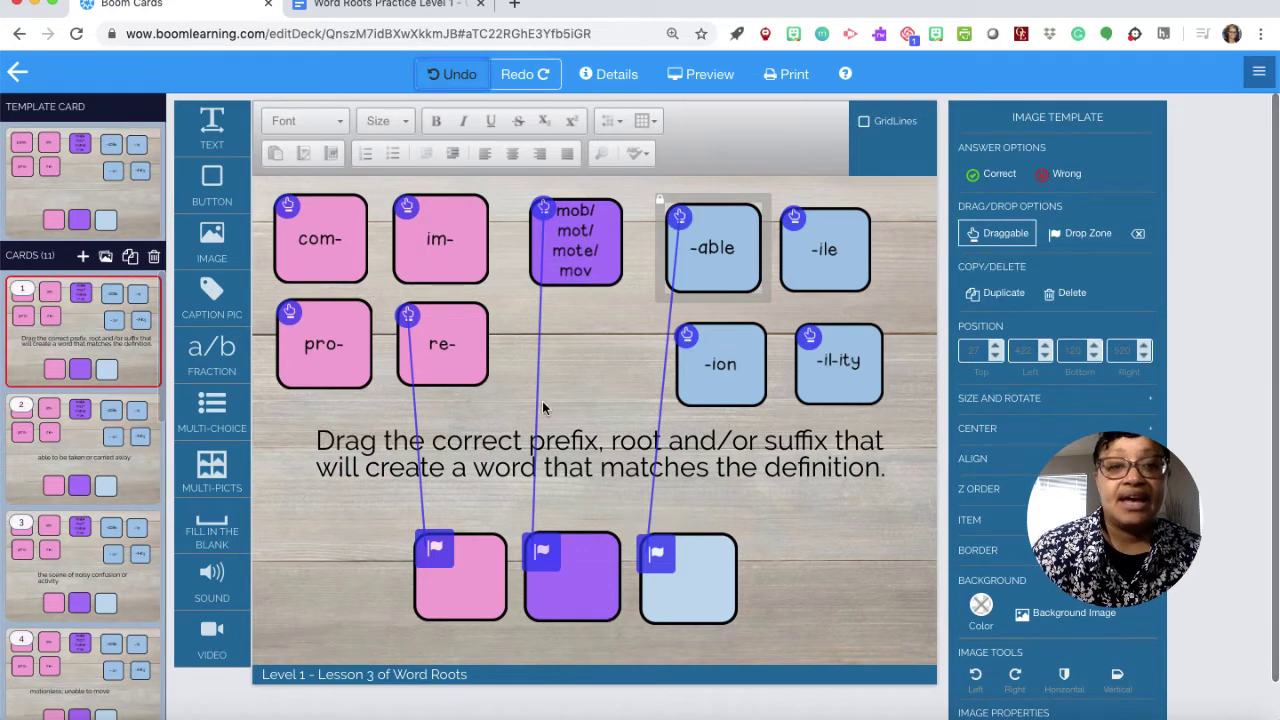
pyautogui.click(419, 535)
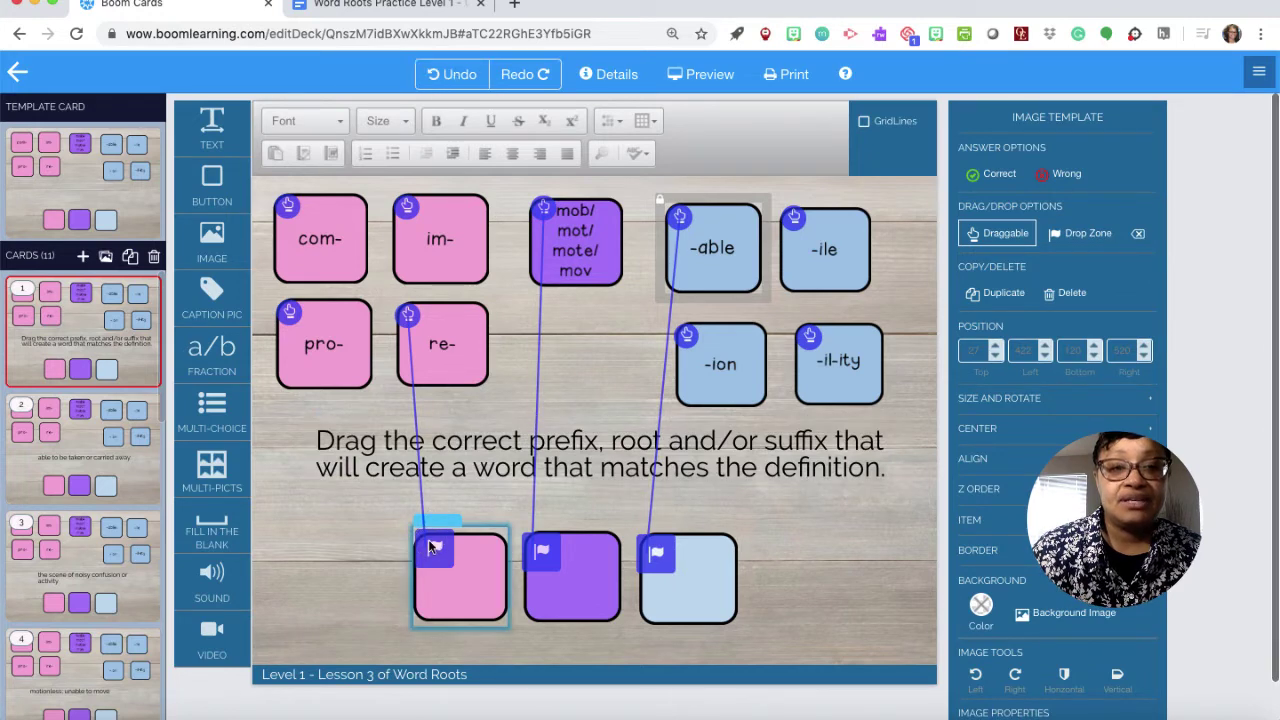
pyautogui.click(612, 356)
pyautogui.click(570, 575)
pyautogui.click(838, 545)
pyautogui.click(702, 573)
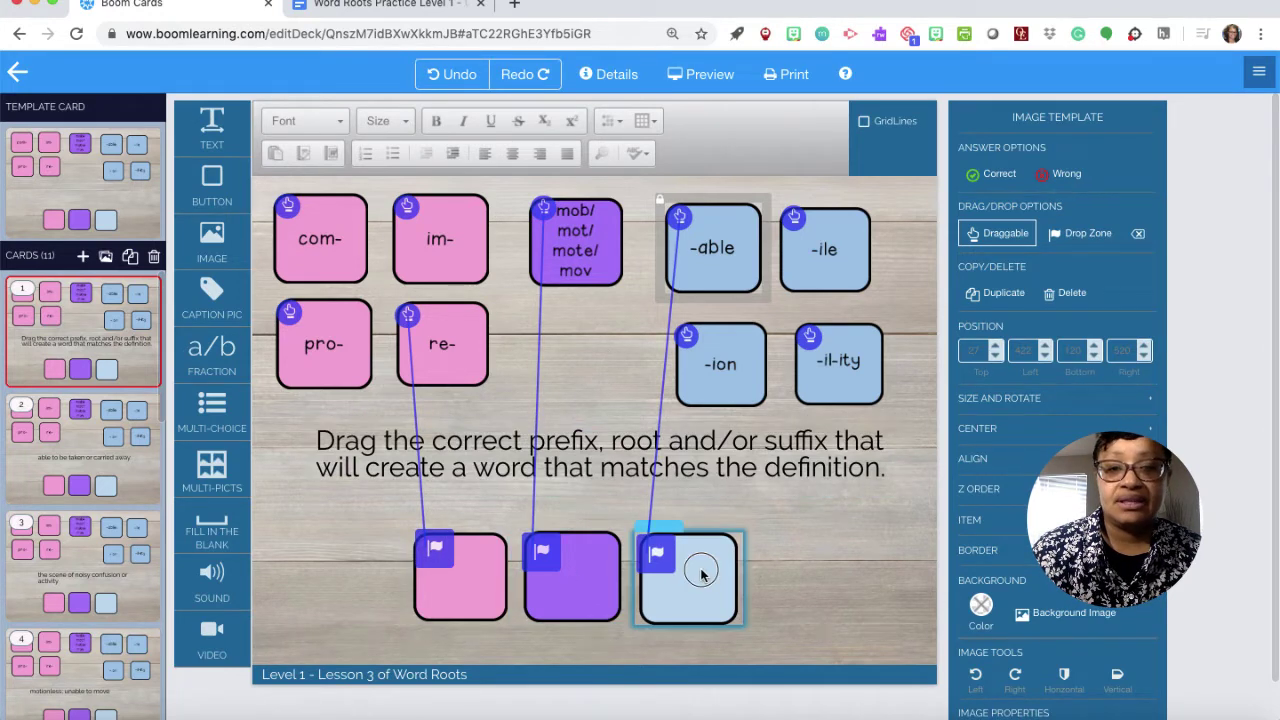
pyautogui.click(1141, 234)
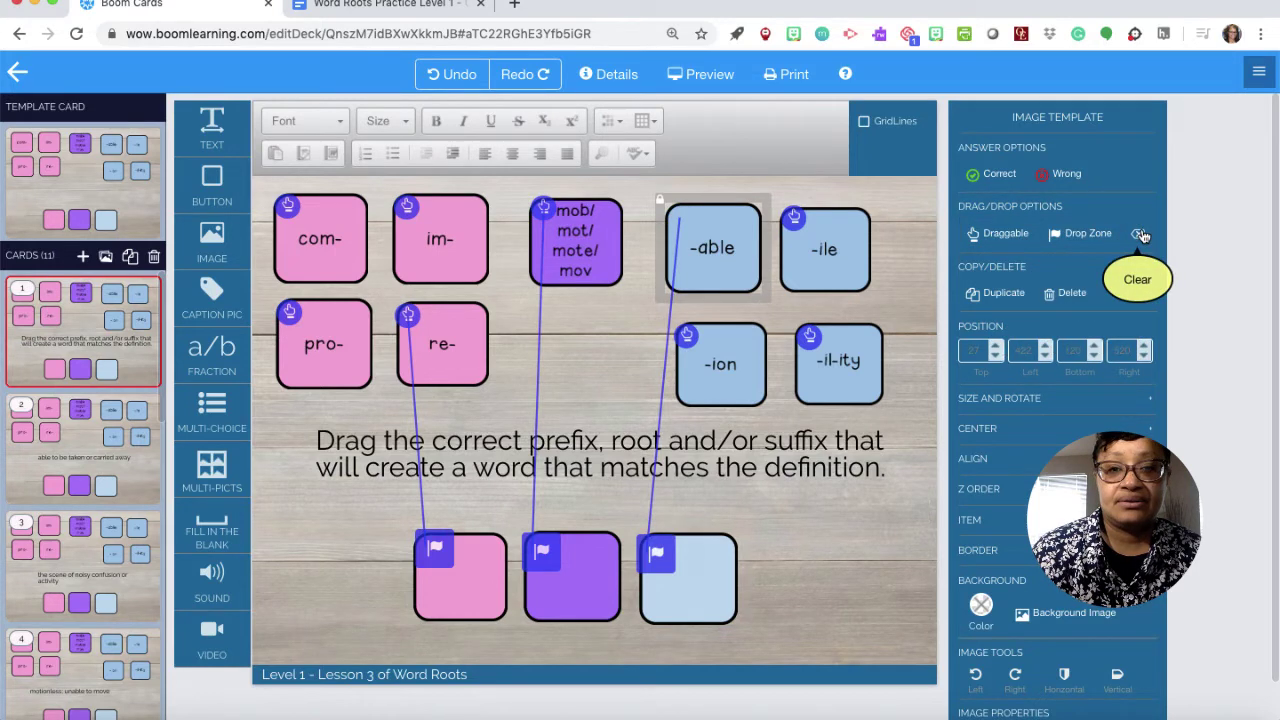
pyautogui.click(452, 74)
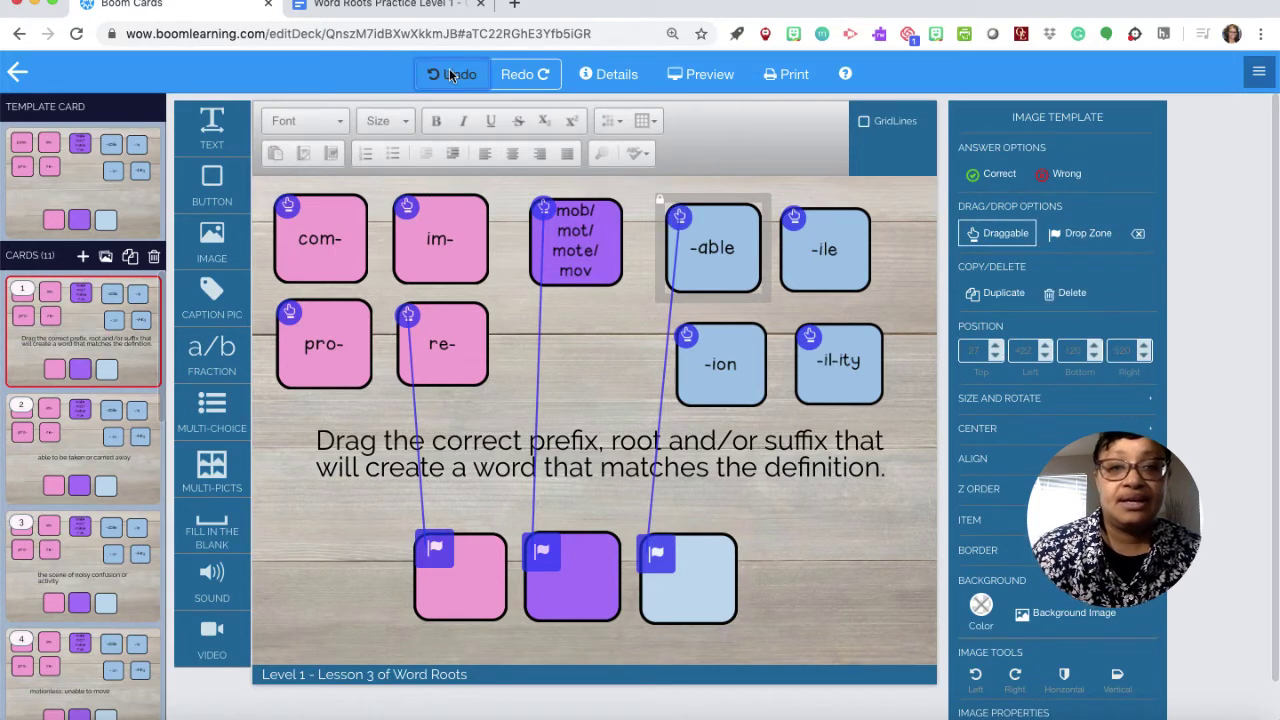
pyautogui.click(690, 553)
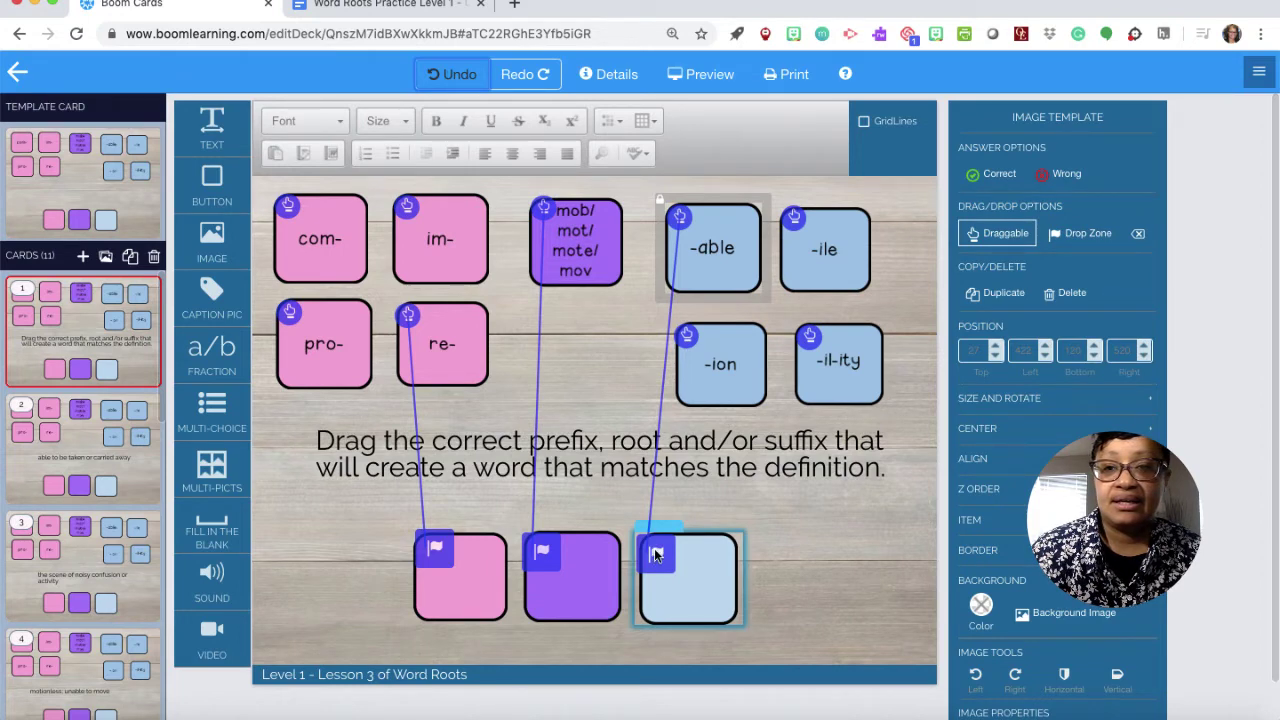
pyautogui.click(686, 236)
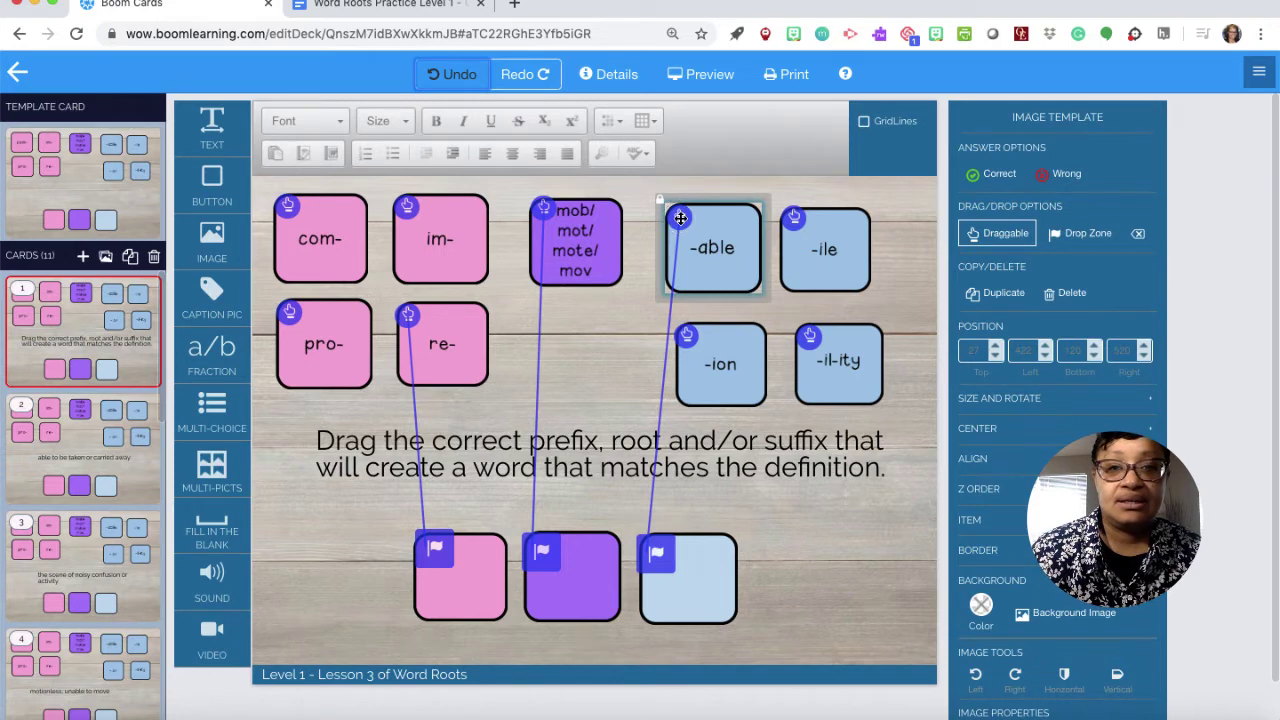
pyautogui.click(664, 599)
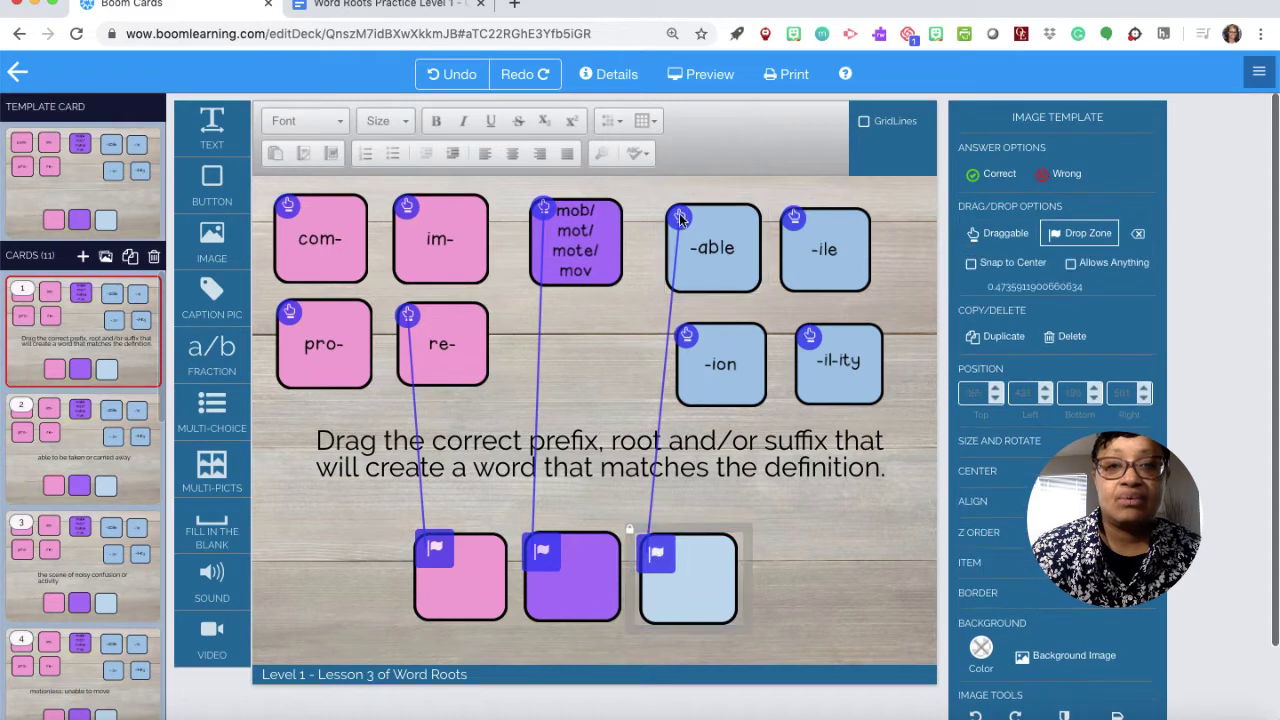
pyautogui.click(679, 215)
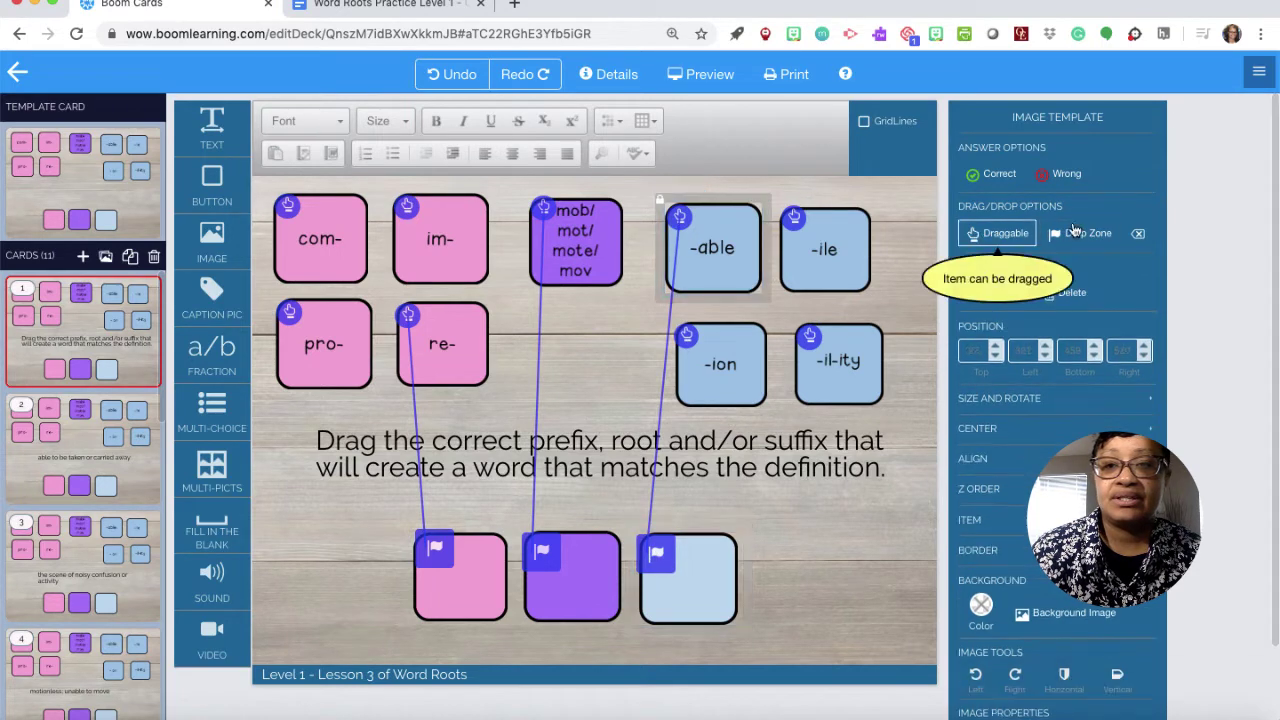
pyautogui.click(1140, 234)
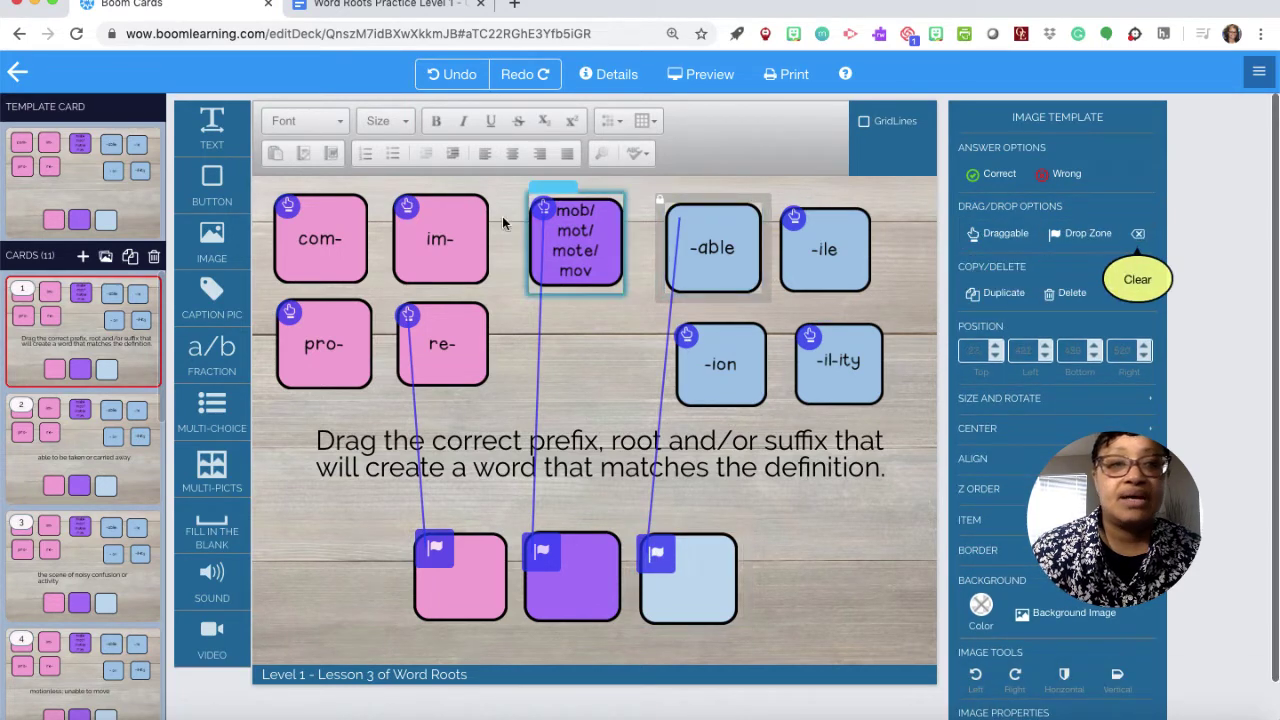
pyautogui.click(455, 76)
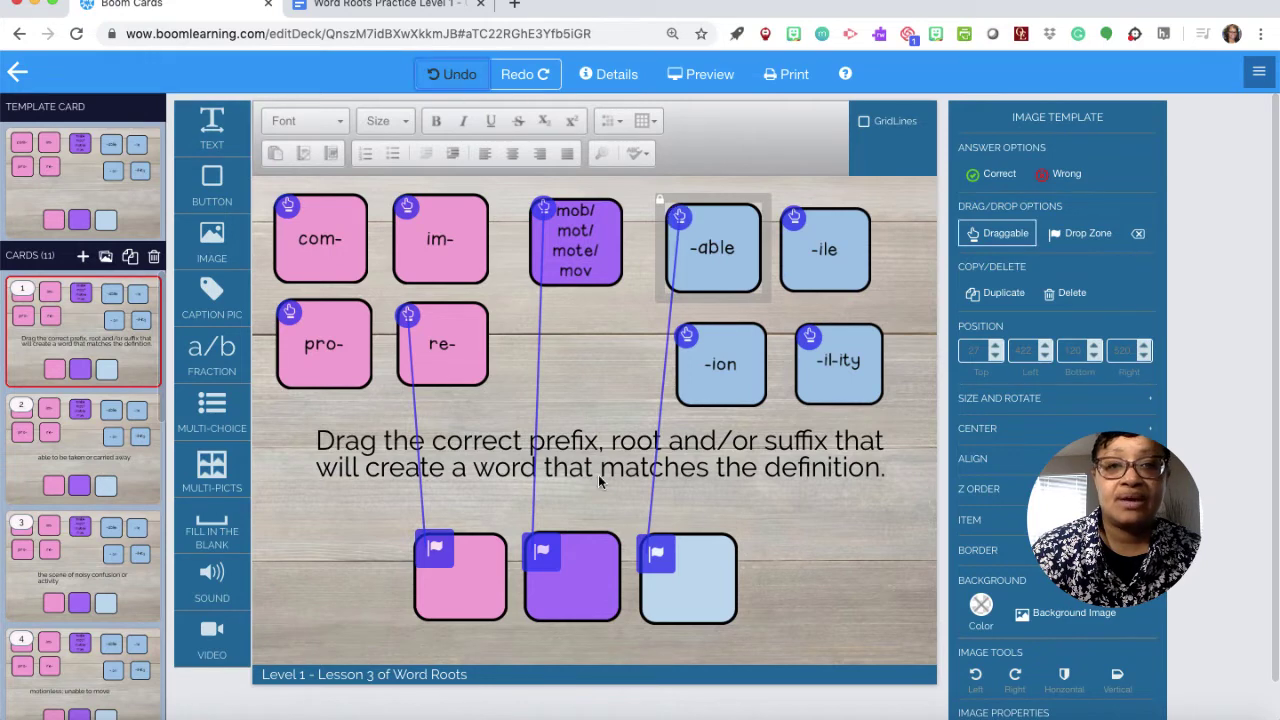
# On card 1, clear the word-part links from the light blue, purple and pink drop zones.
pyautogui.click(649, 546)
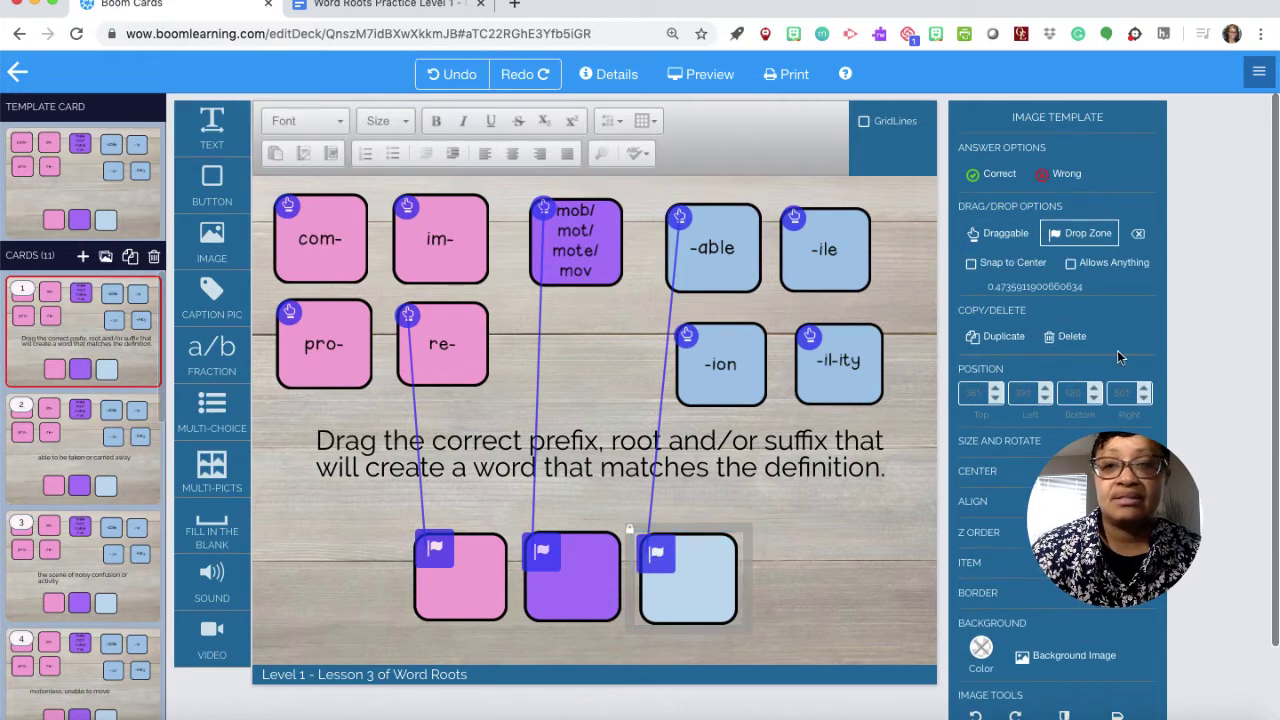
pyautogui.click(1141, 233)
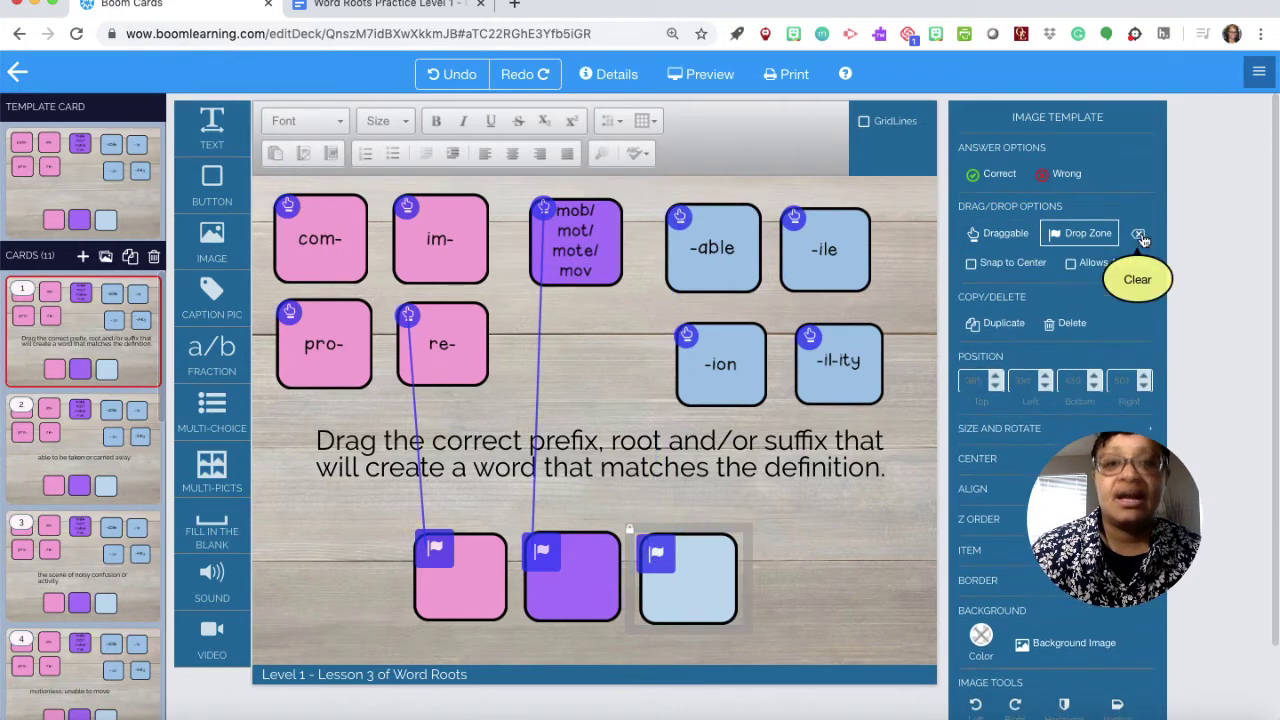
pyautogui.click(538, 558)
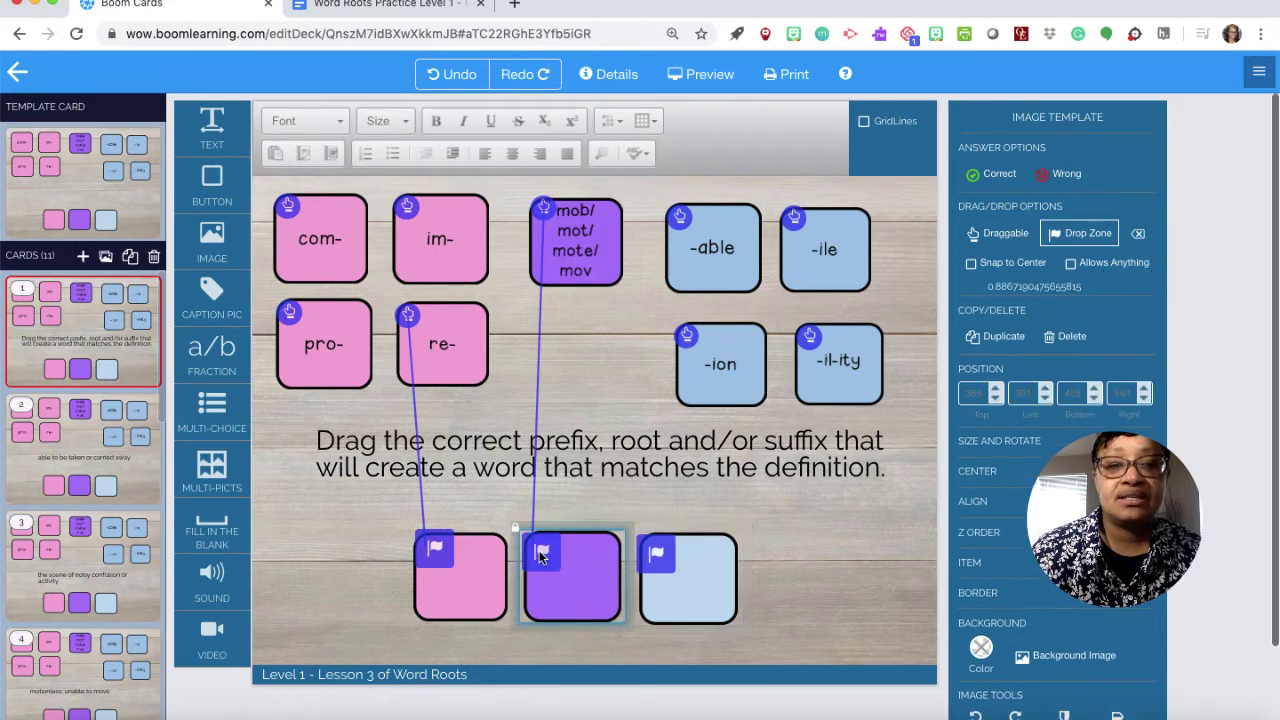
pyautogui.click(1138, 233)
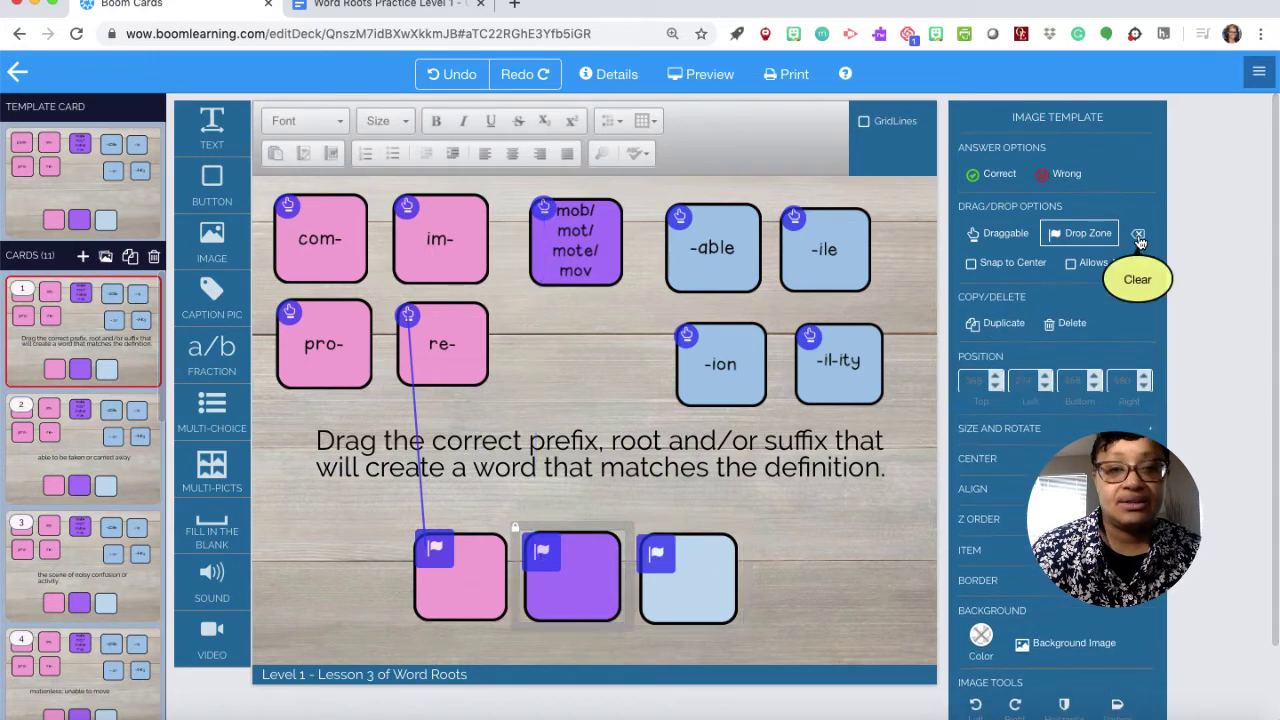
pyautogui.click(431, 553)
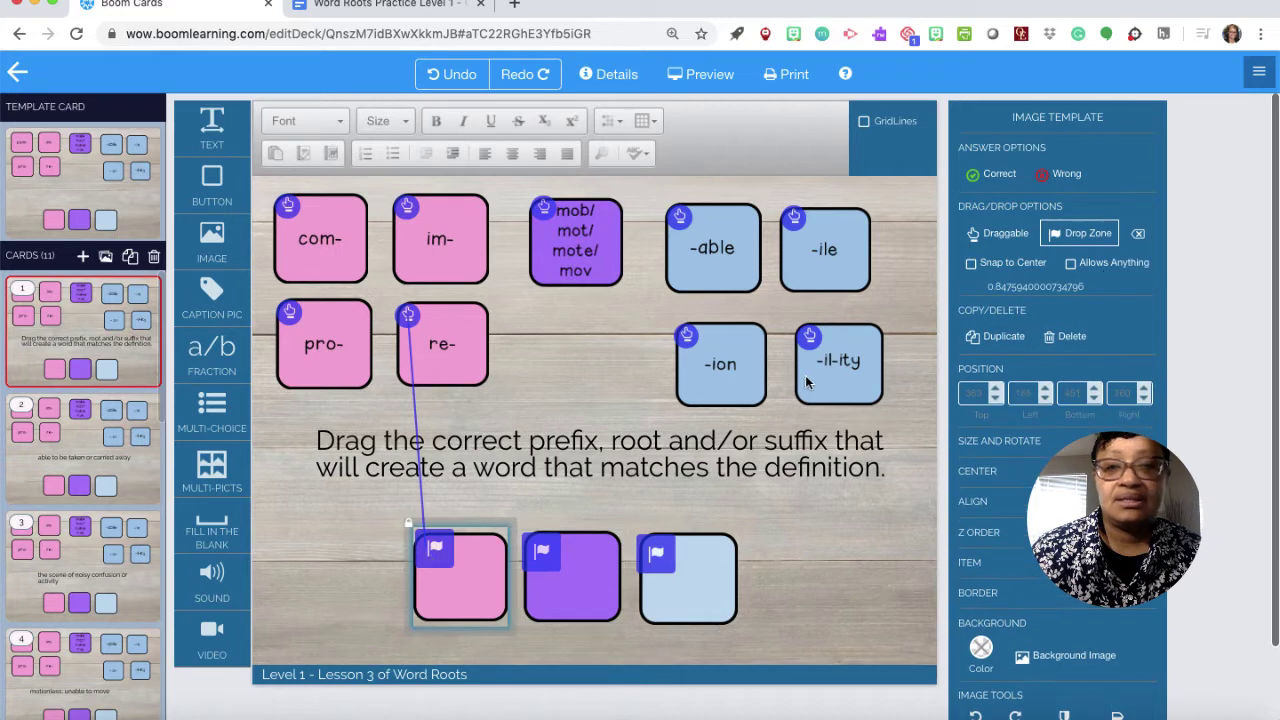
pyautogui.click(1138, 233)
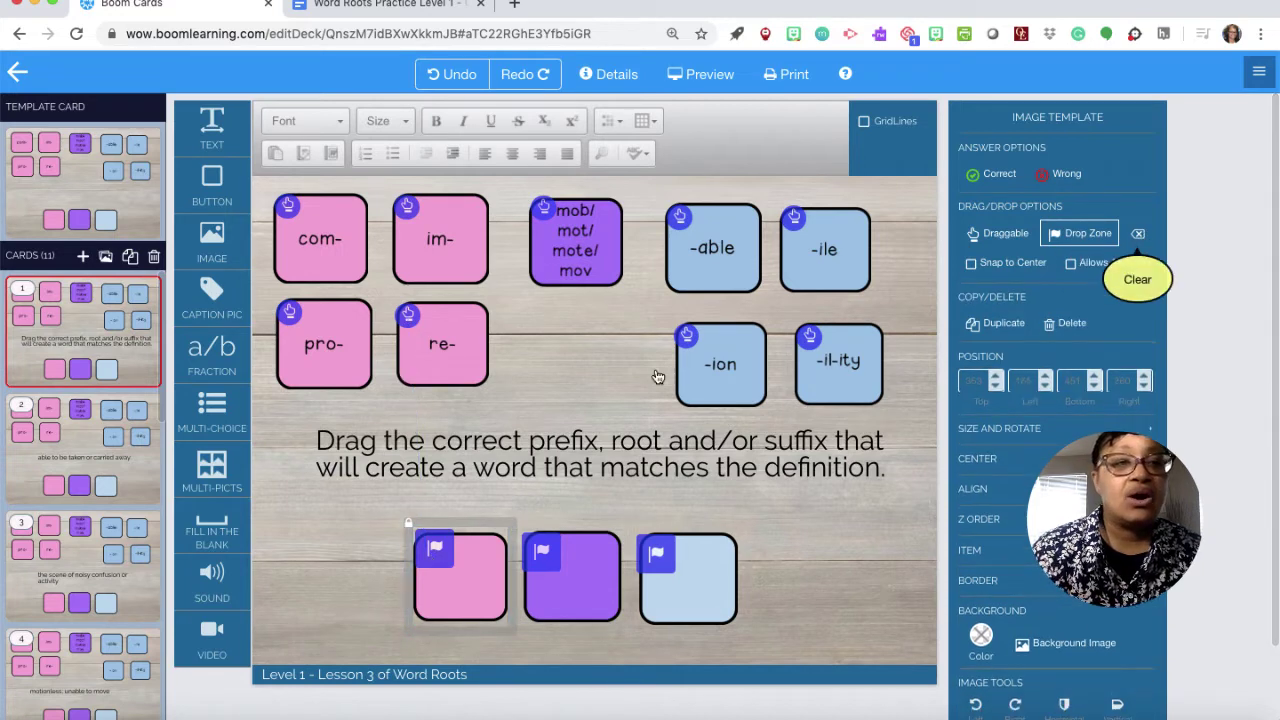
# On card 2, link the re-, mob/mot/mote/mov and -able tiles to the pink, purple and light blue drop zones respectively.
pyautogui.click(68, 451)
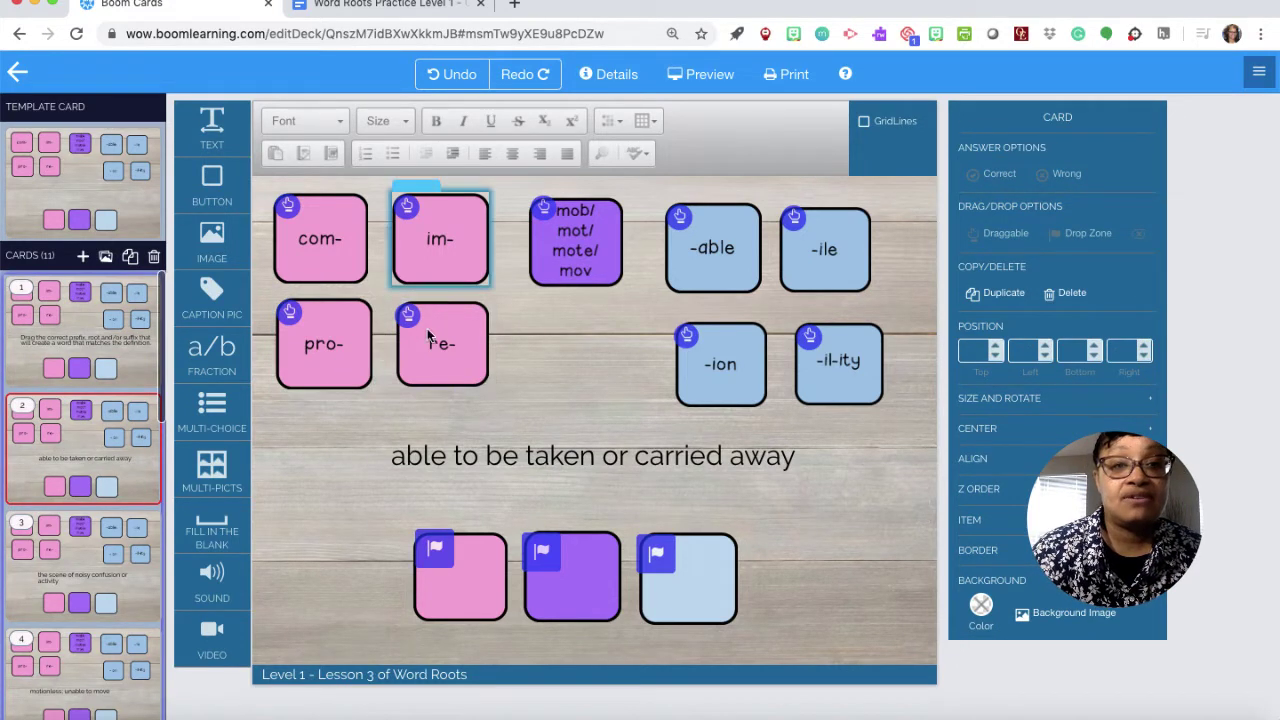
pyautogui.moveTo(409, 318); pyautogui.dragTo(425, 537)
pyautogui.click(543, 210)
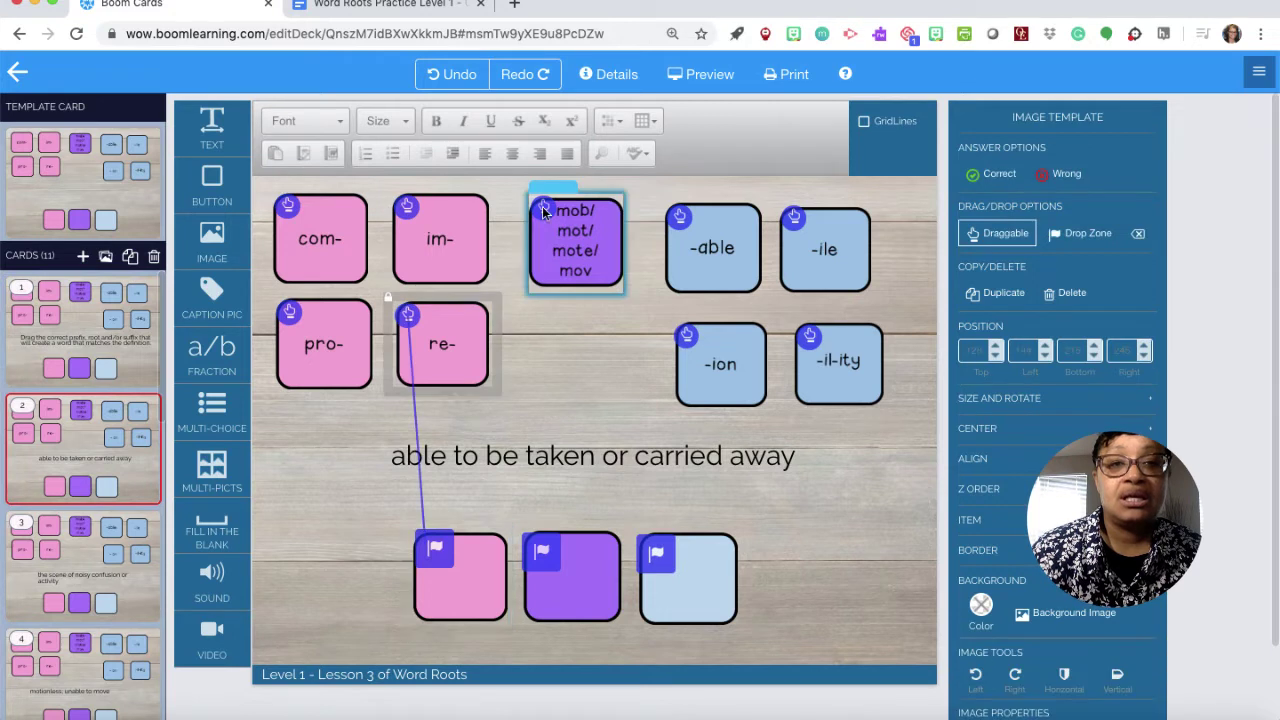
pyautogui.click(545, 557)
pyautogui.moveTo(545, 557); pyautogui.dragTo(543, 212)
pyautogui.click(747, 250)
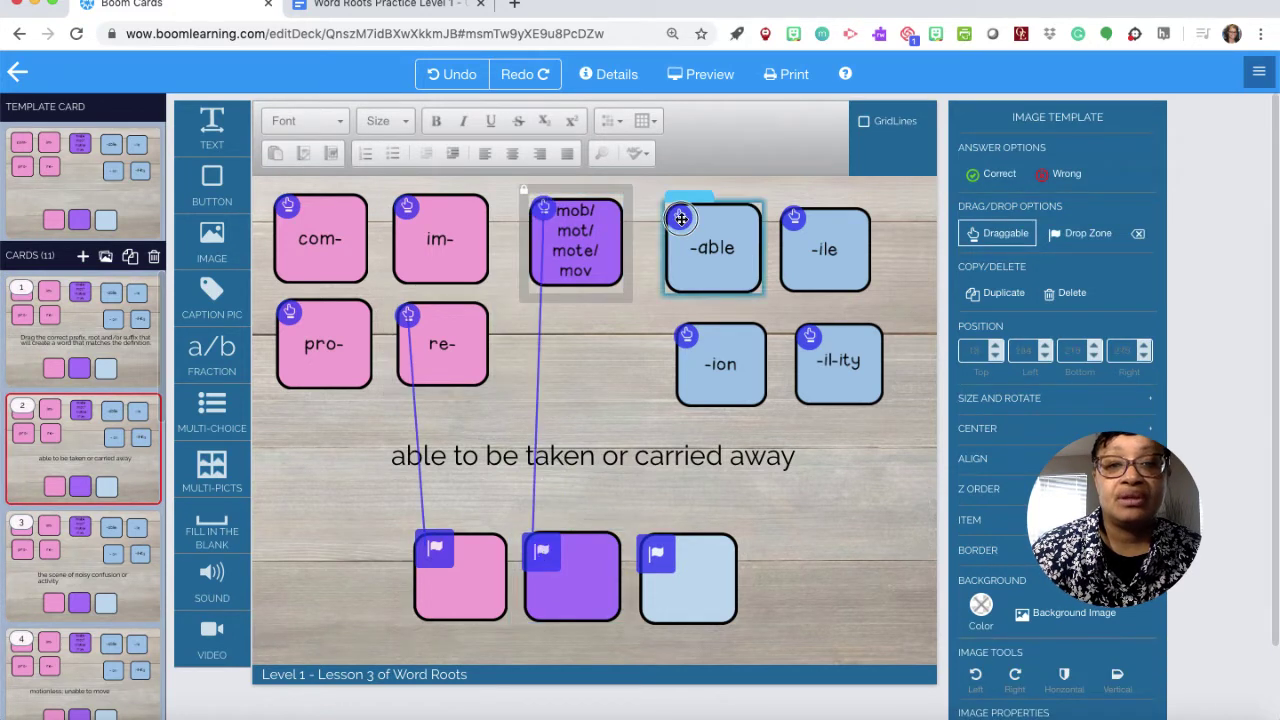
pyautogui.moveTo(680, 218); pyautogui.dragTo(663, 562)
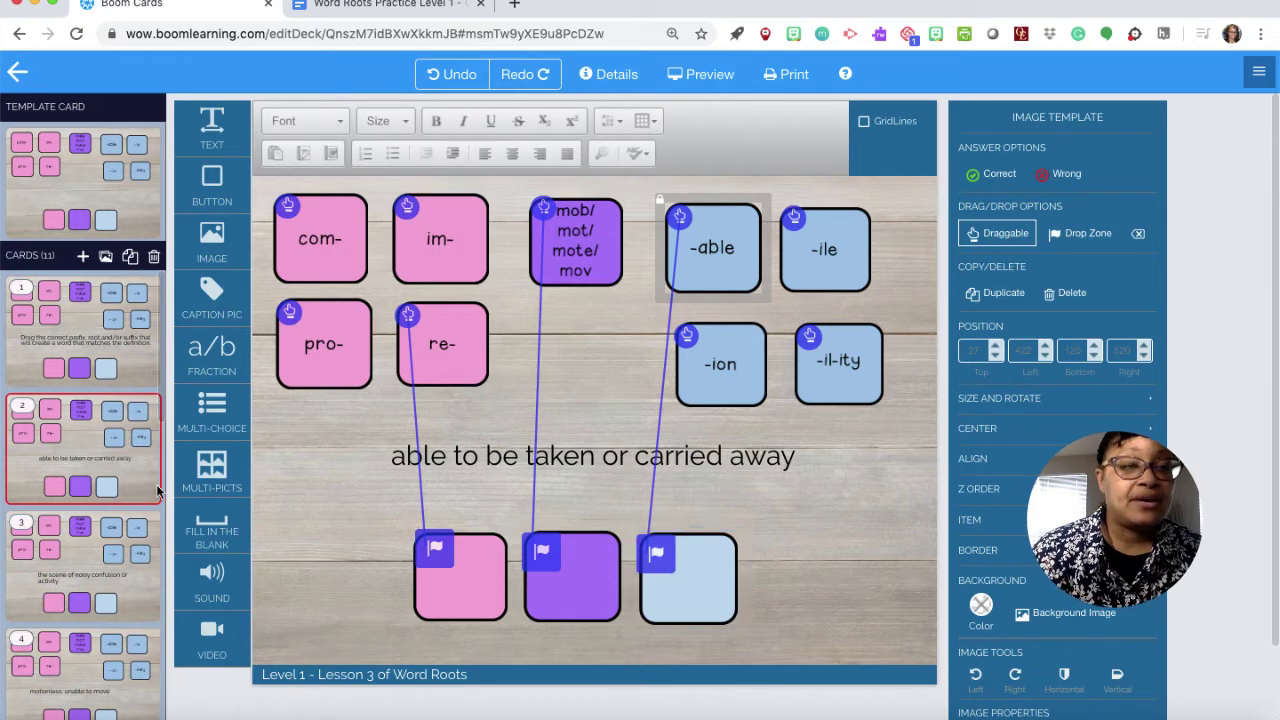
# On card 3, link the com-, mob/mot/mote/mov and -ion tiles to the pink, purple and light blue drop zones respectively.
pyautogui.click(118, 552)
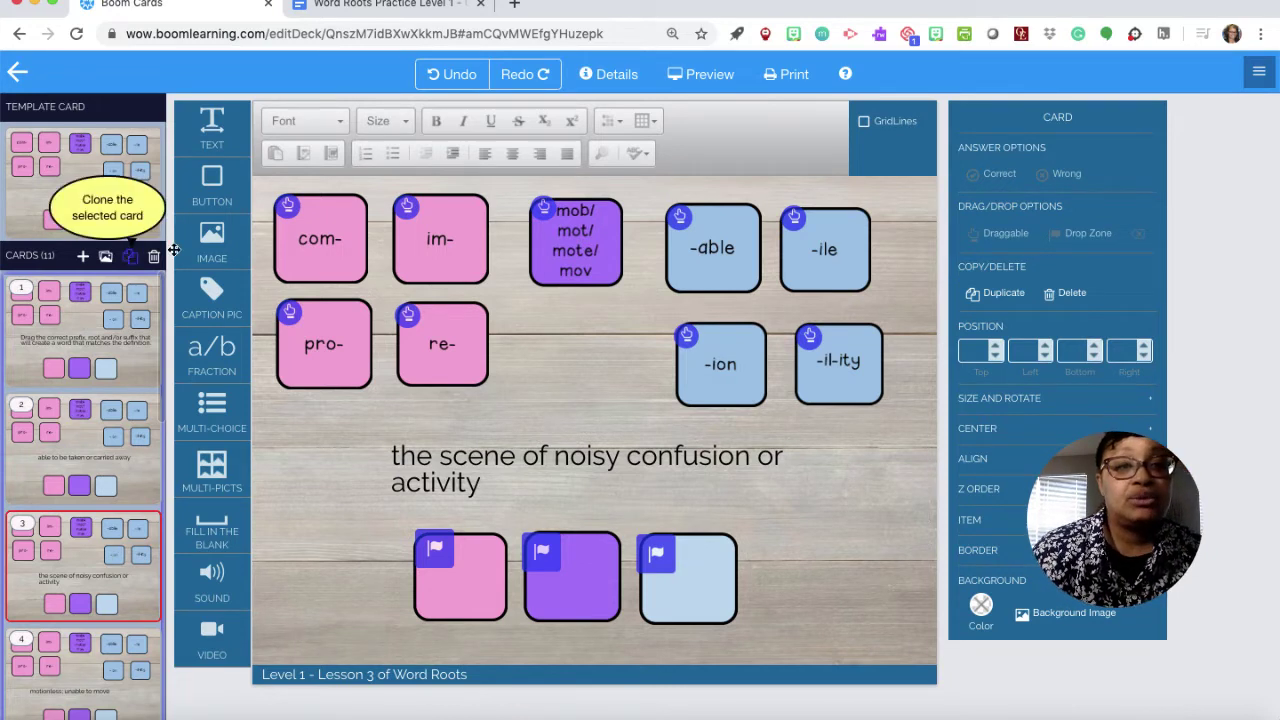
pyautogui.click(290, 205)
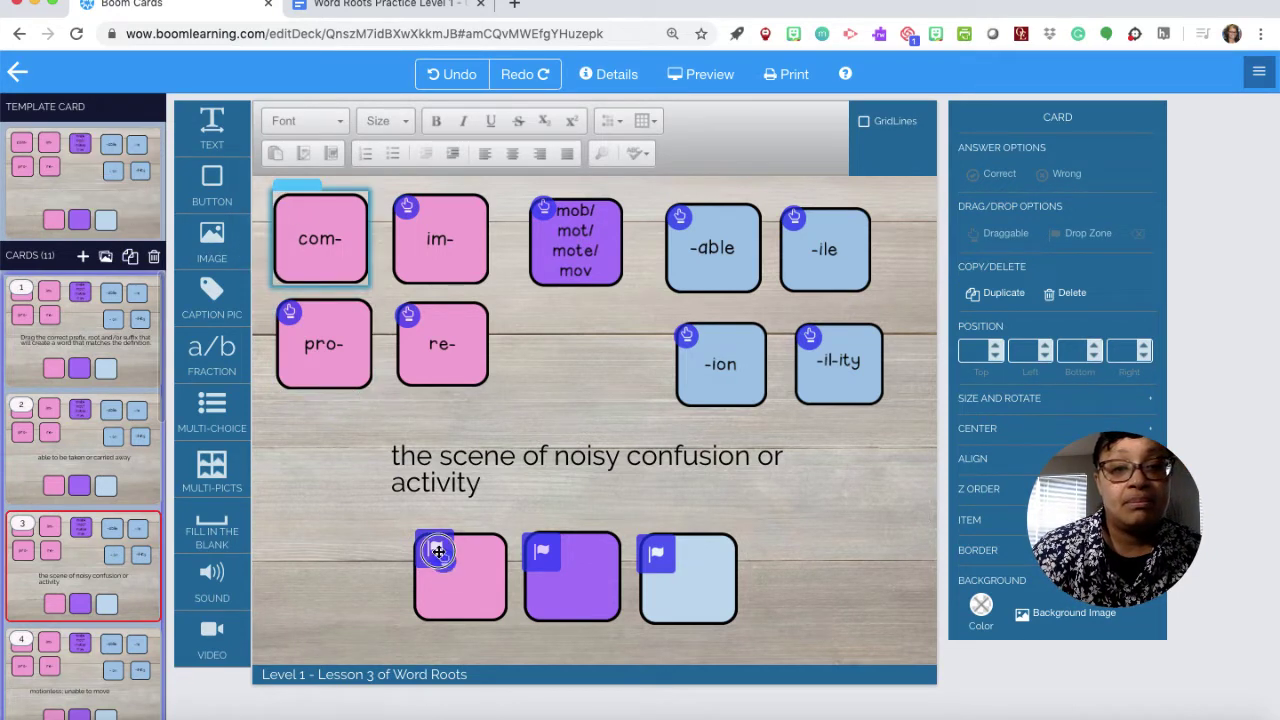
pyautogui.click(425, 547)
pyautogui.click(546, 205)
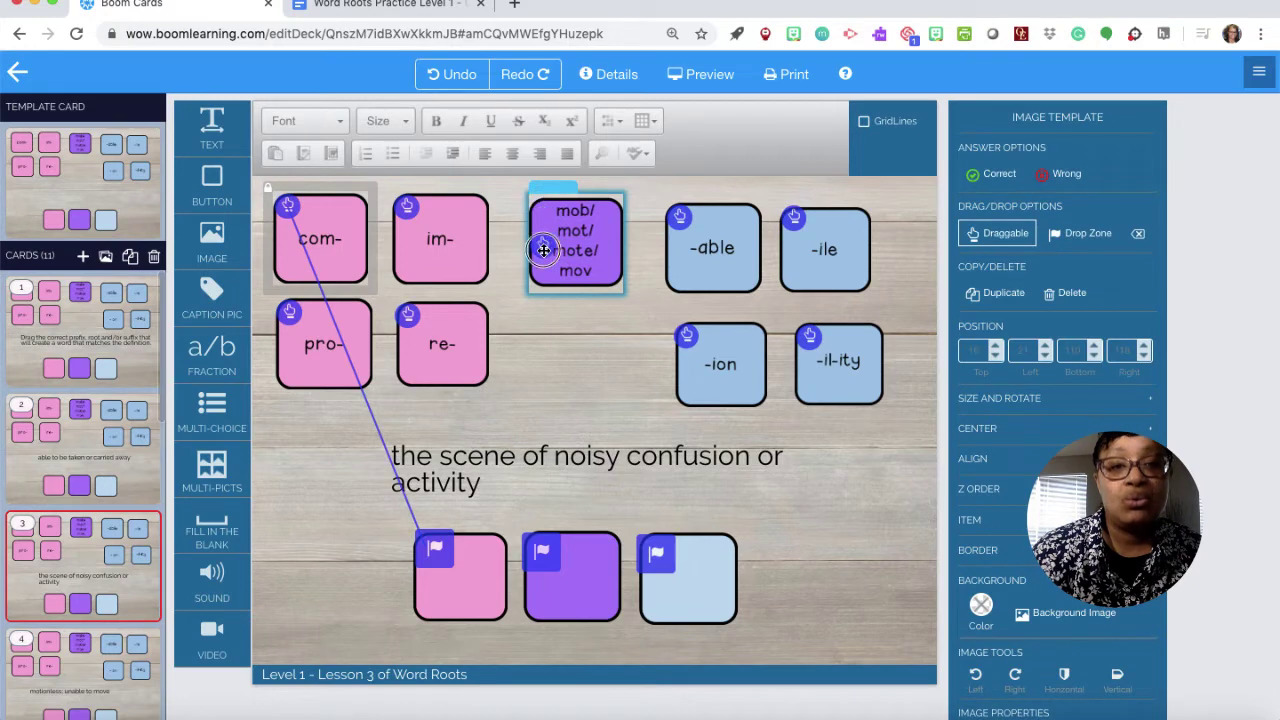
pyautogui.click(539, 556)
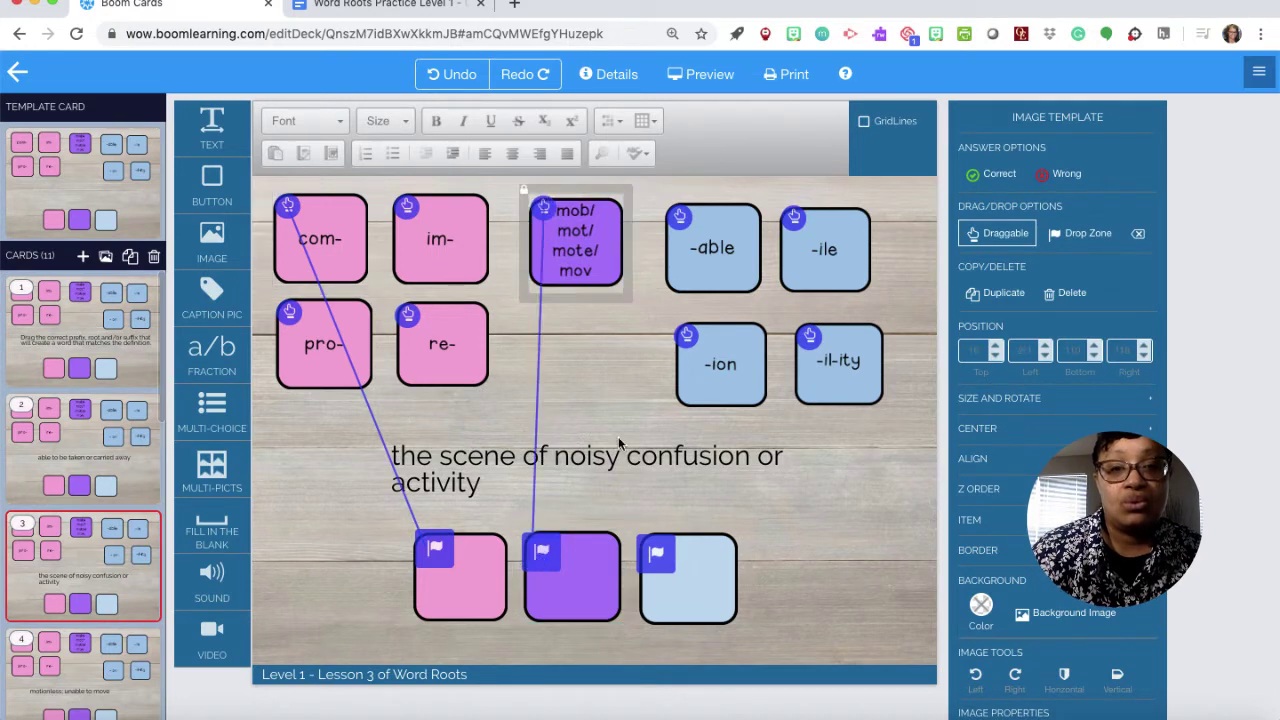
pyautogui.click(704, 345)
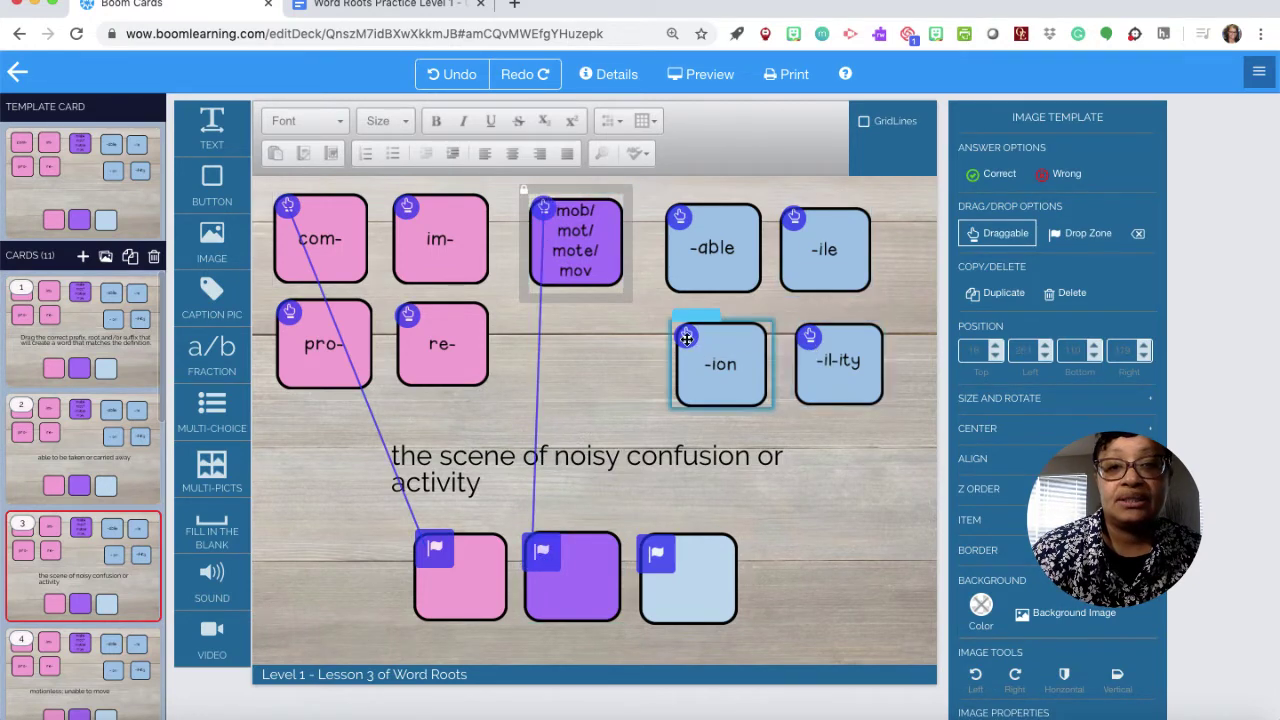
pyautogui.click(656, 554)
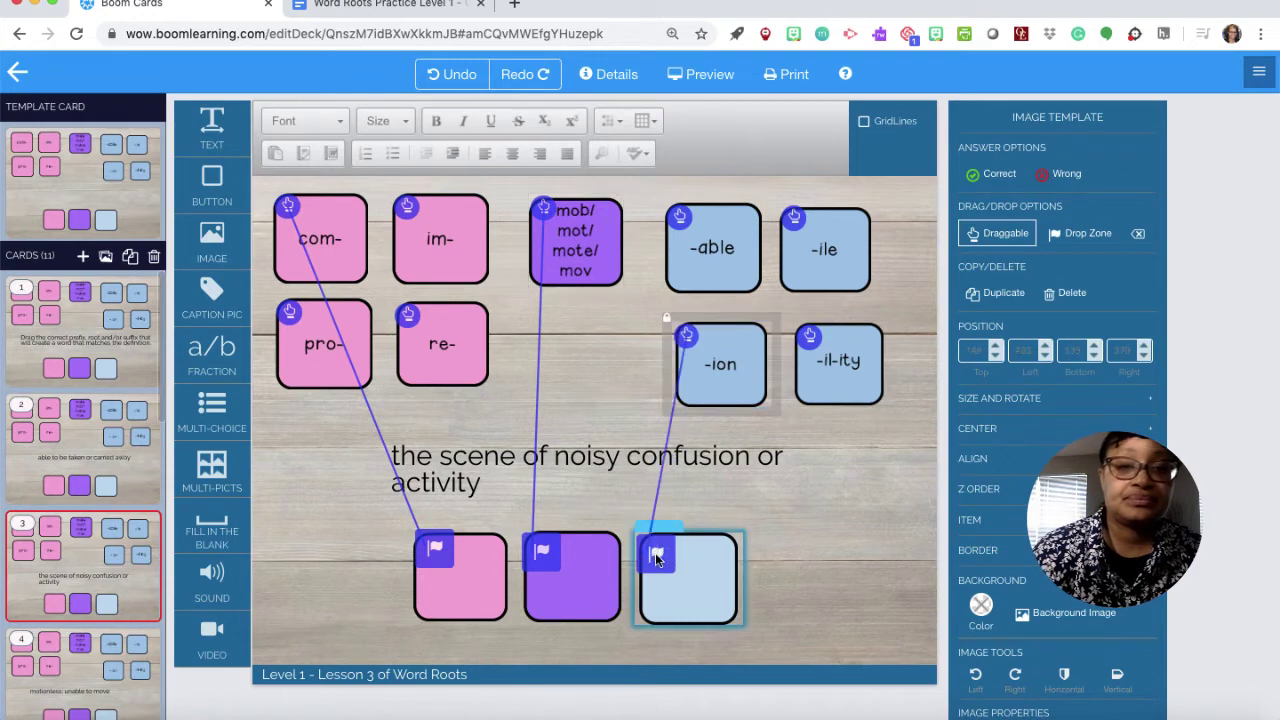
# On card 4, link the im- tile to the pink drop zone and the mob/mot/mote/mov tile to the purple one.
pyautogui.scroll(-3, 64, 479)
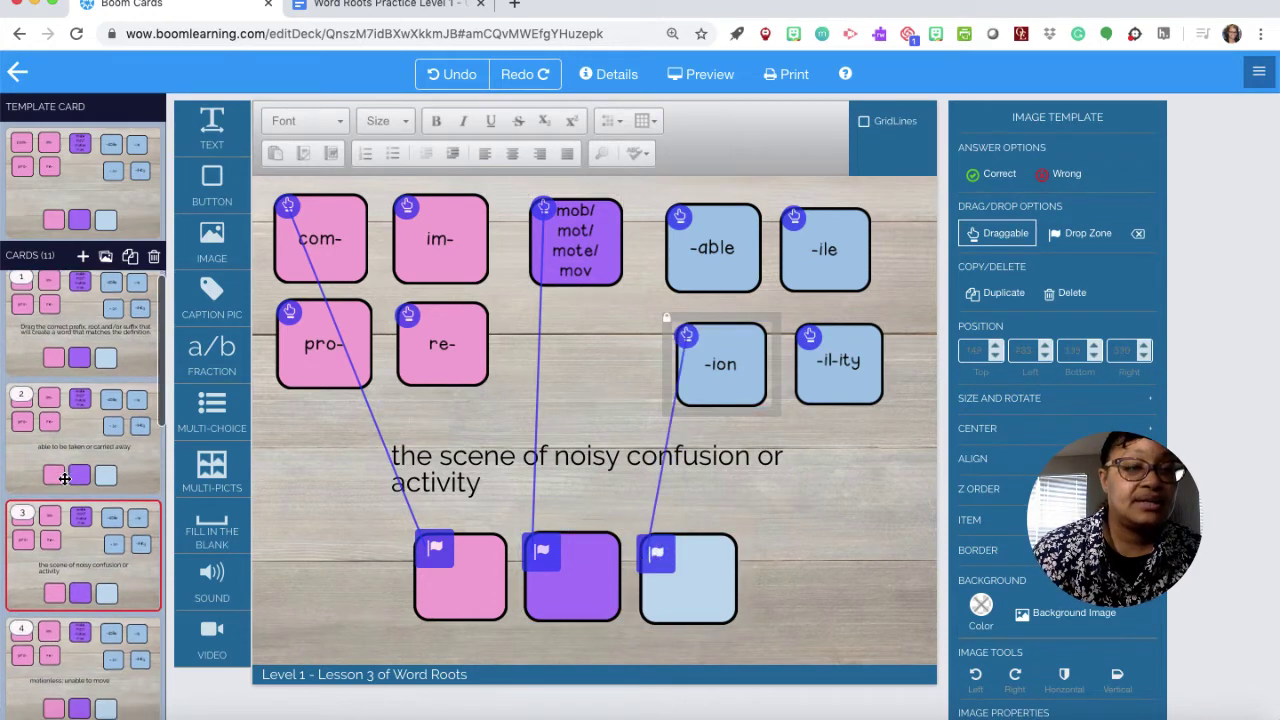
pyautogui.scroll(-5, 64, 479)
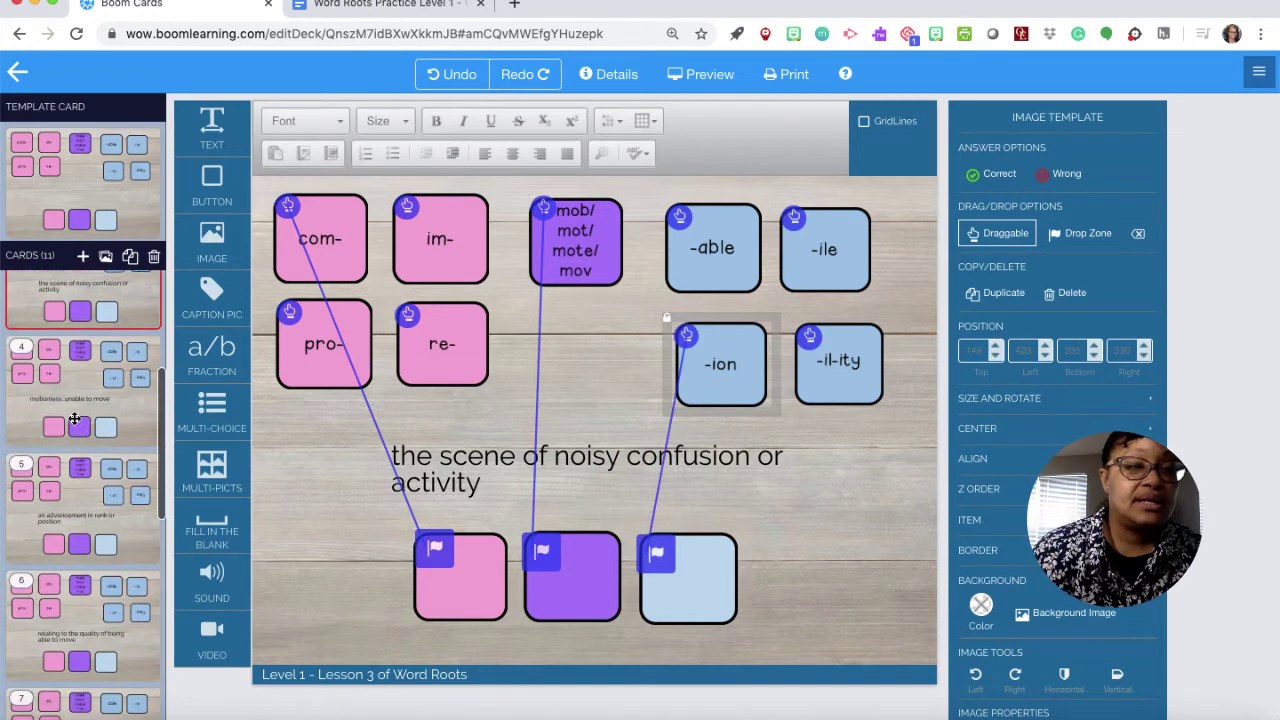
pyautogui.click(74, 418)
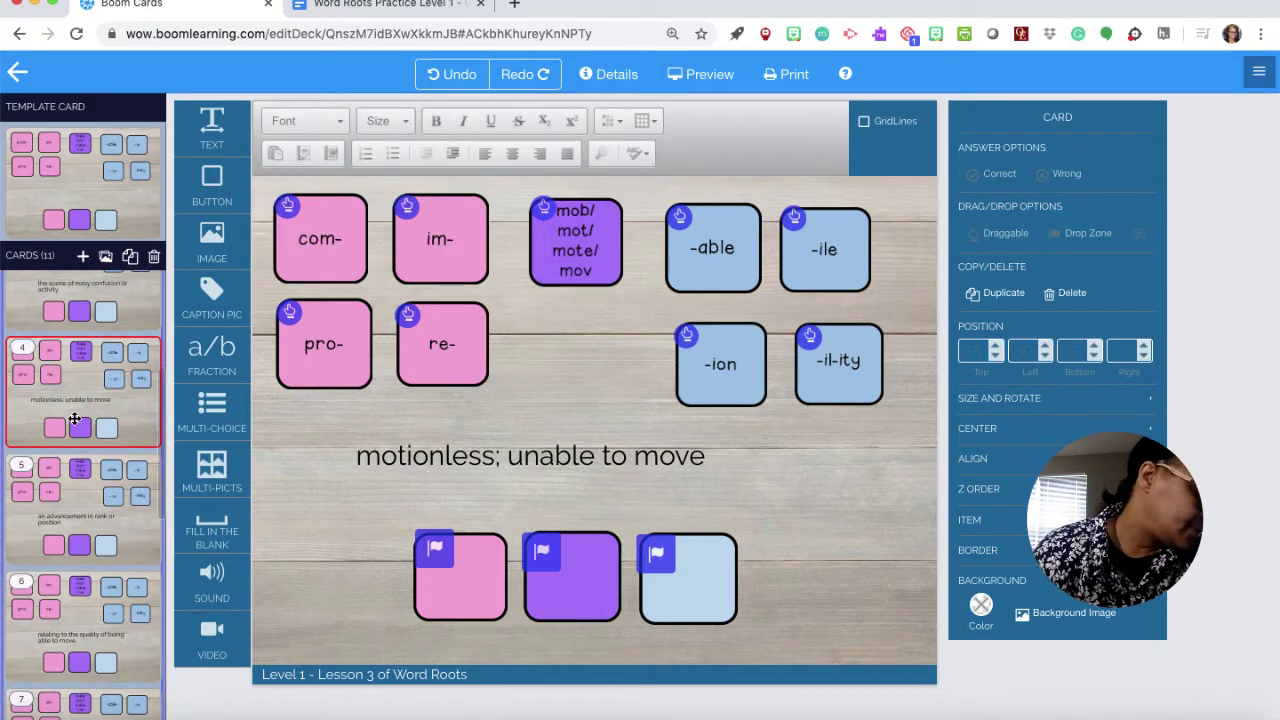
pyautogui.click(414, 219)
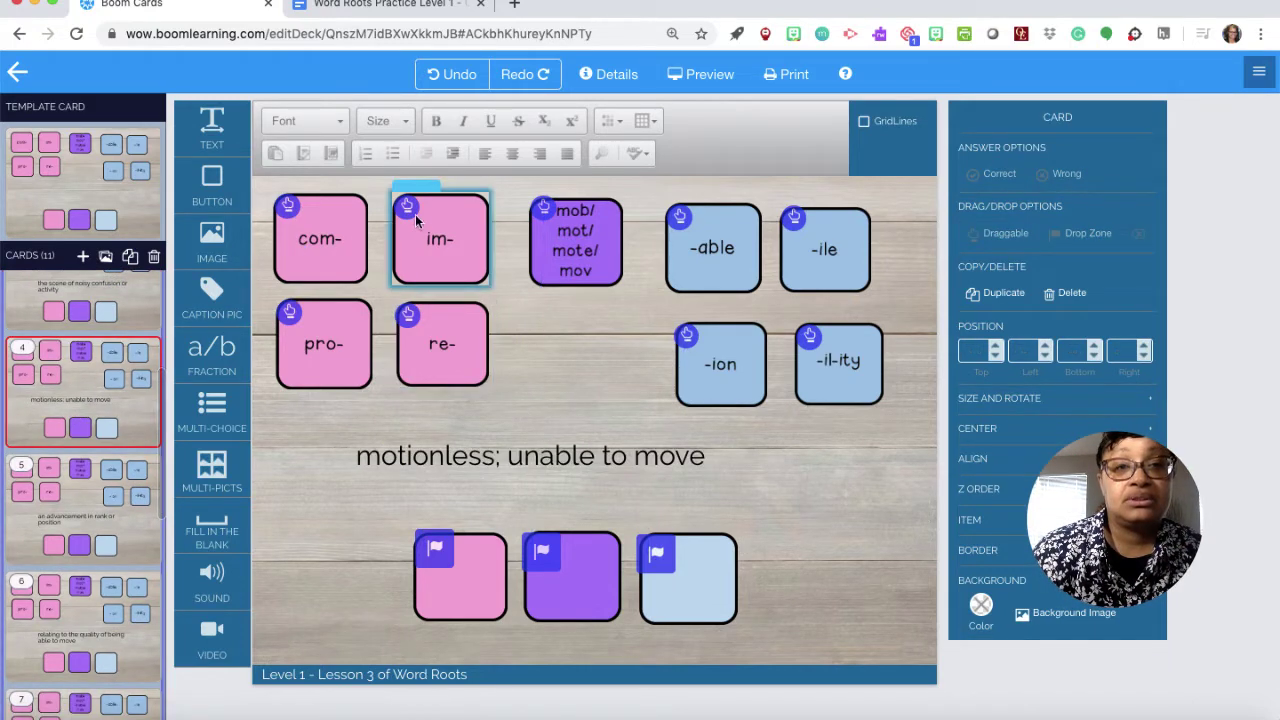
pyautogui.click(437, 549)
pyautogui.click(548, 205)
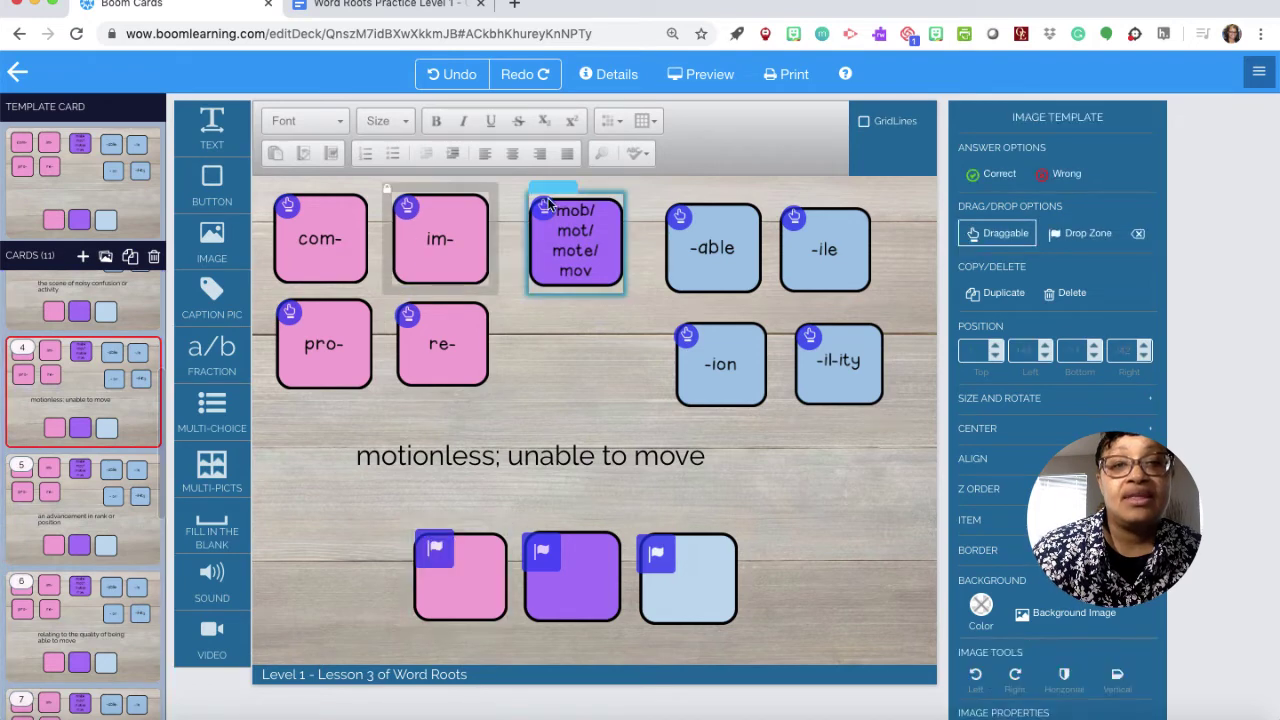
pyautogui.click(555, 555)
pyautogui.click(687, 570)
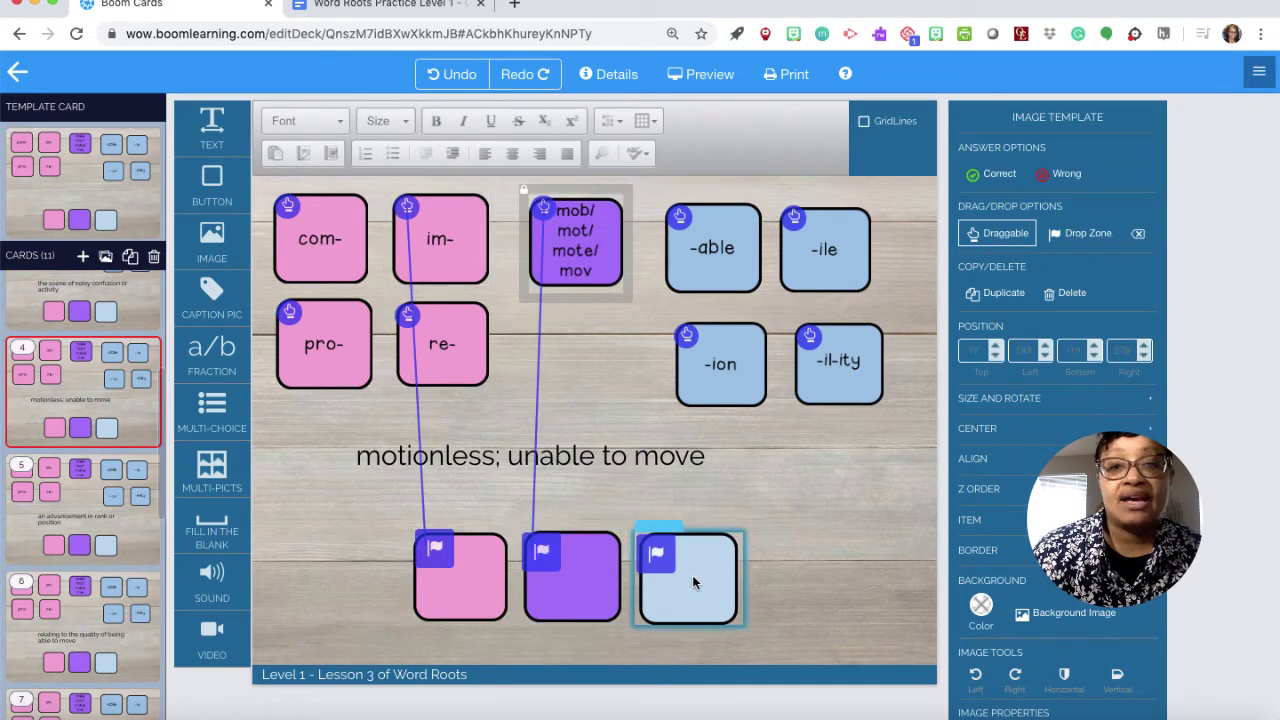
pyautogui.click(692, 575)
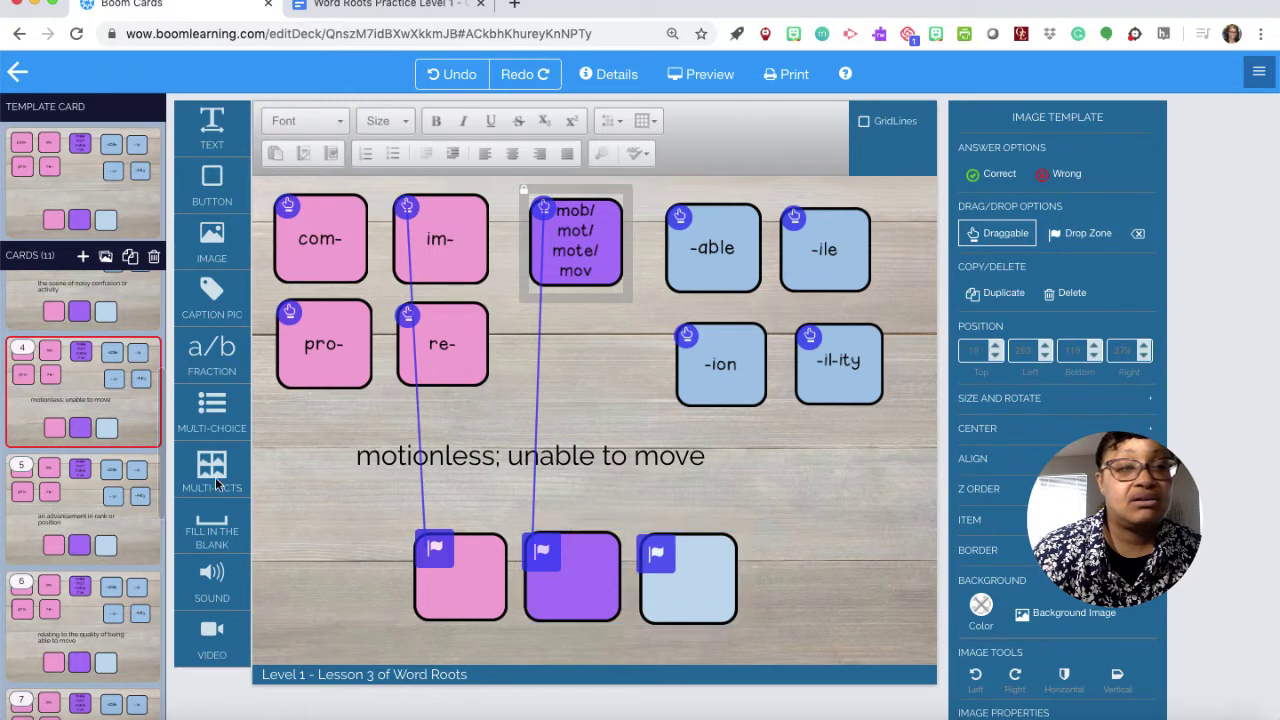
# On card 5, link the pro-, mob/mot/mote/mov and -ion tiles to the pink, purple and light blue drop zones respectively.
pyautogui.click(77, 512)
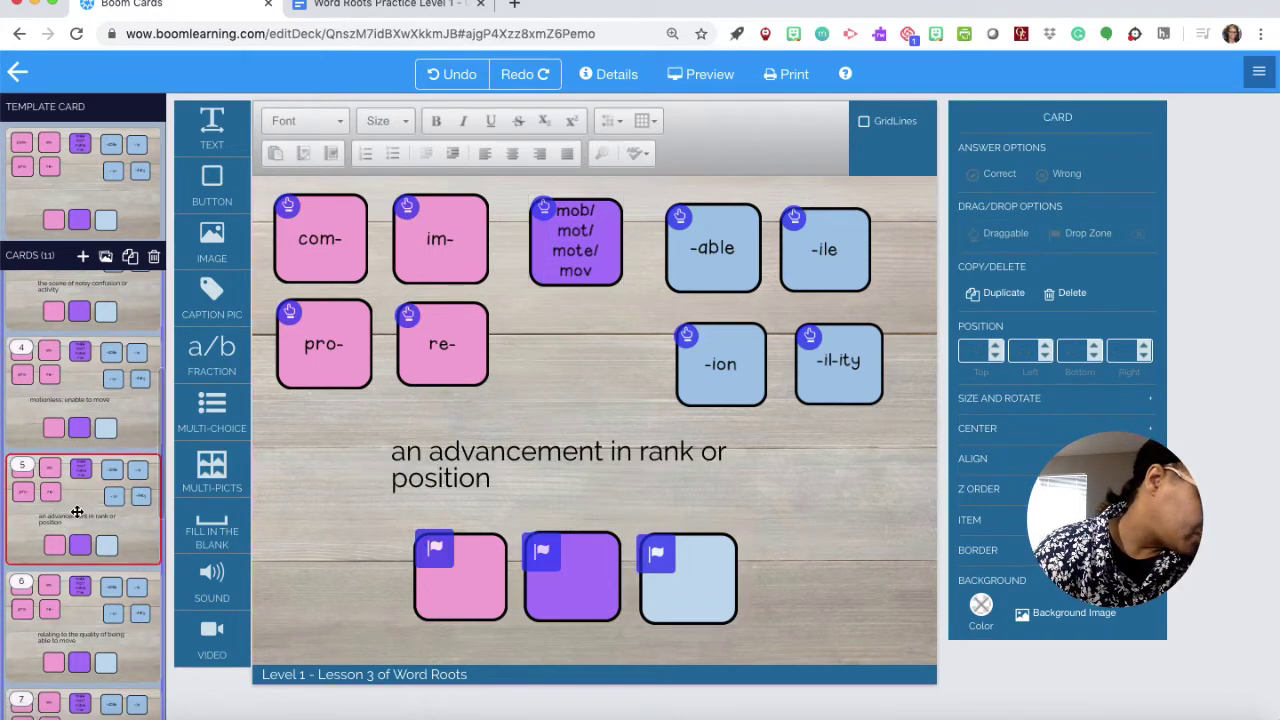
pyautogui.click(436, 548)
pyautogui.click(543, 205)
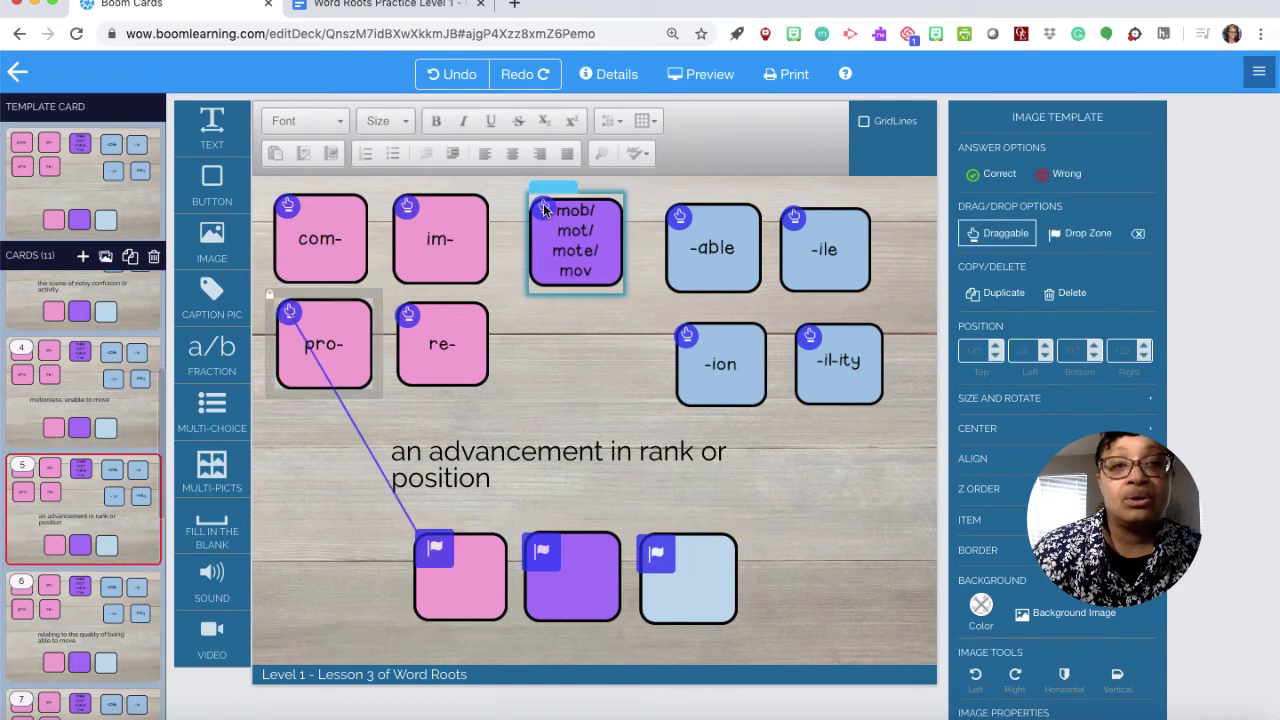
pyautogui.click(543, 557)
pyautogui.click(575, 240)
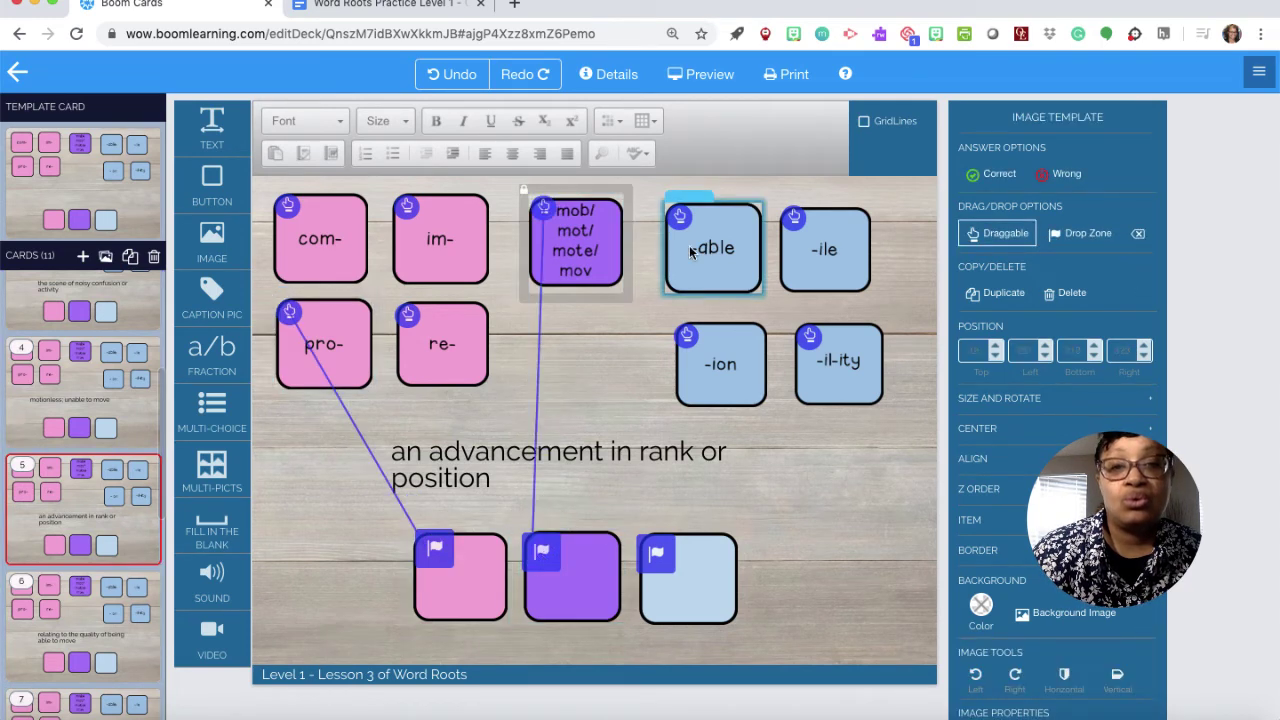
pyautogui.click(724, 344)
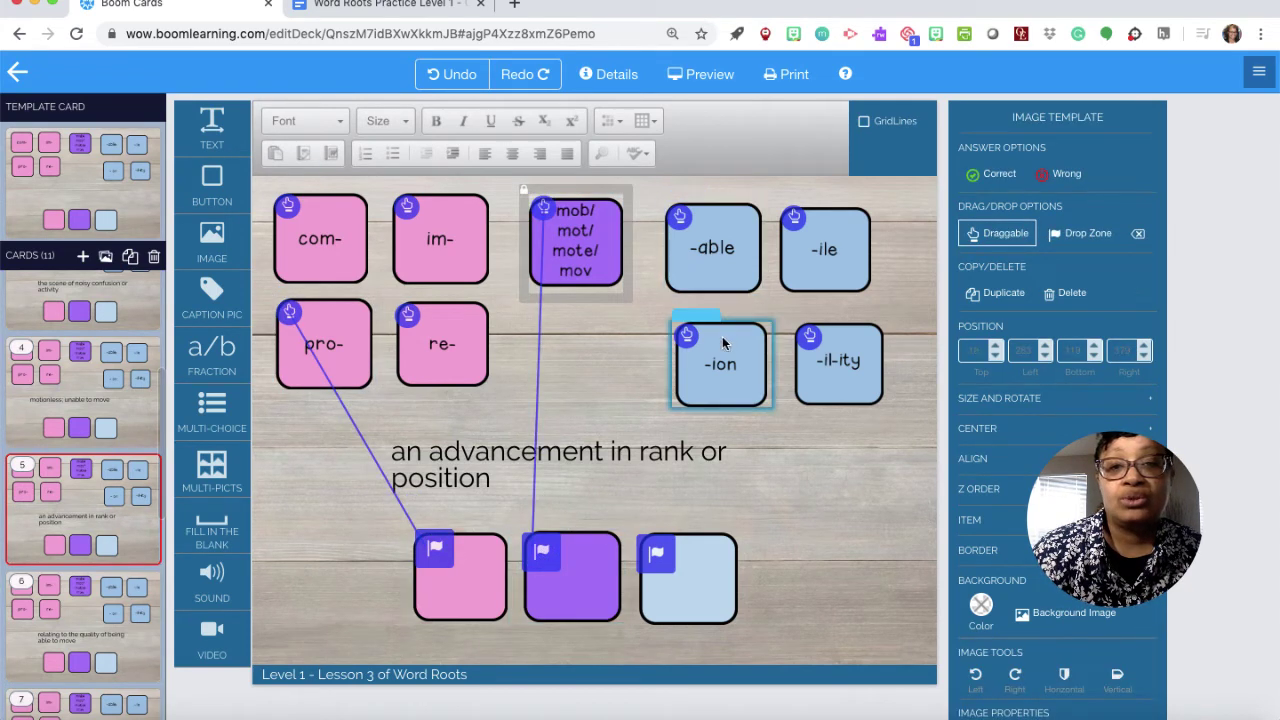
pyautogui.click(663, 557)
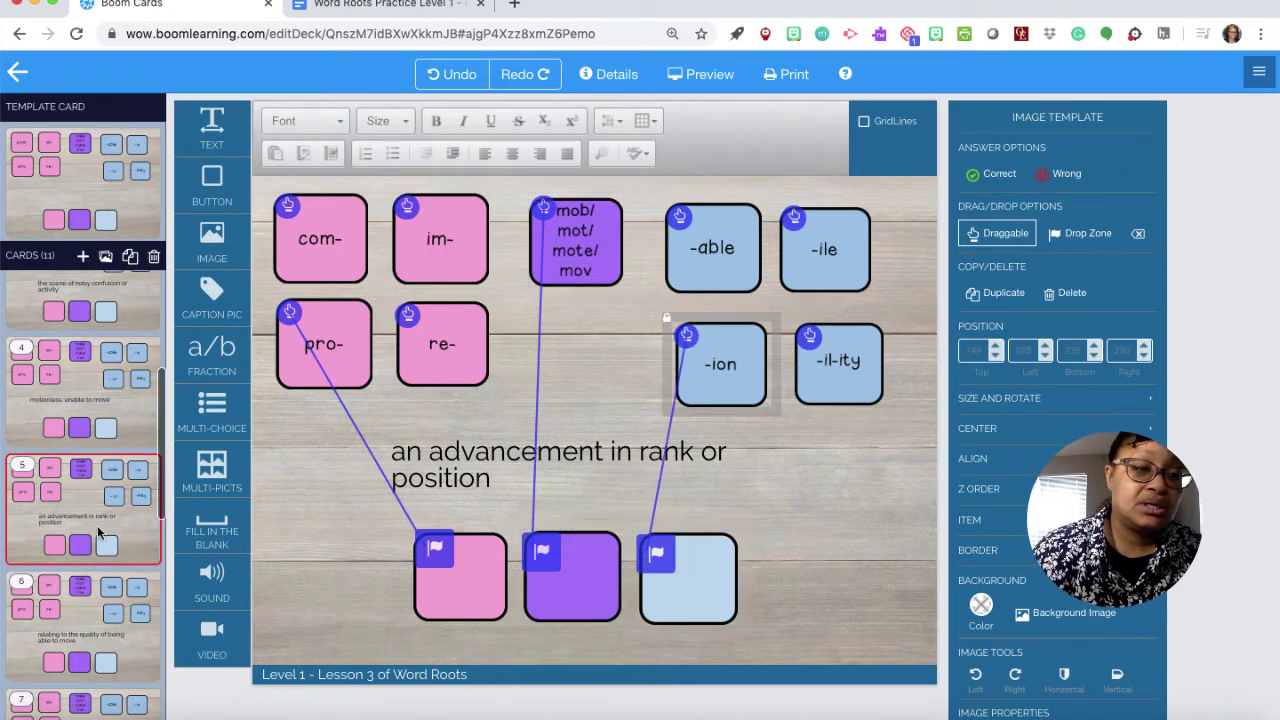
# On card 6, link the mob/mot/mote/mov tile to the purple drop zone and the -il-ity tile to the light blue one.
pyautogui.scroll(-2, 98, 527)
pyautogui.scroll(-4, 98, 530)
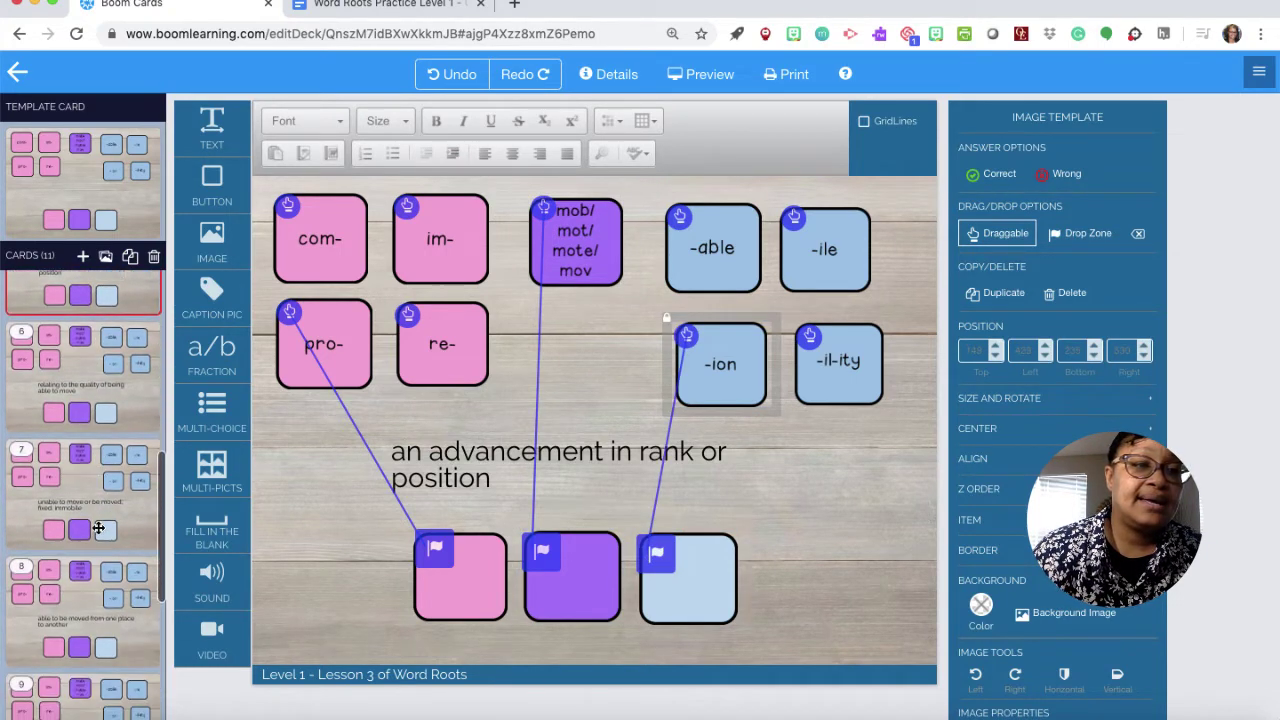
pyautogui.scroll(1, 98, 530)
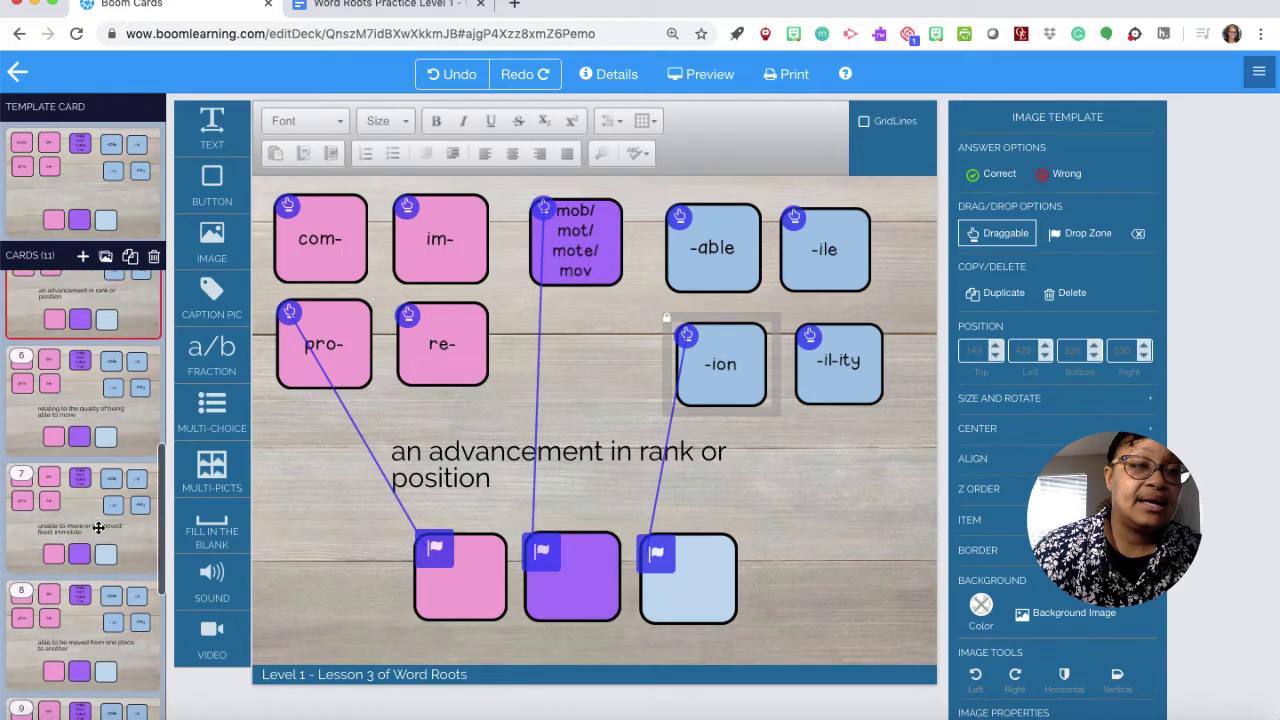
pyautogui.click(81, 395)
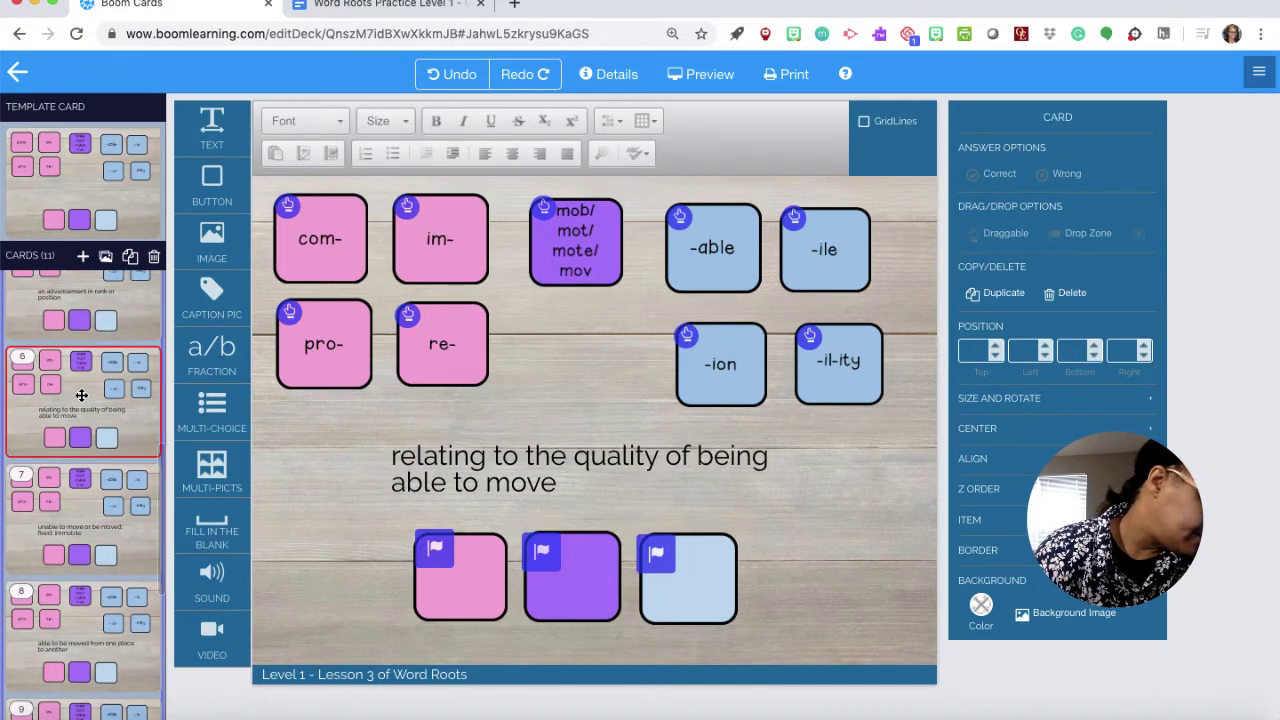
pyautogui.click(545, 211)
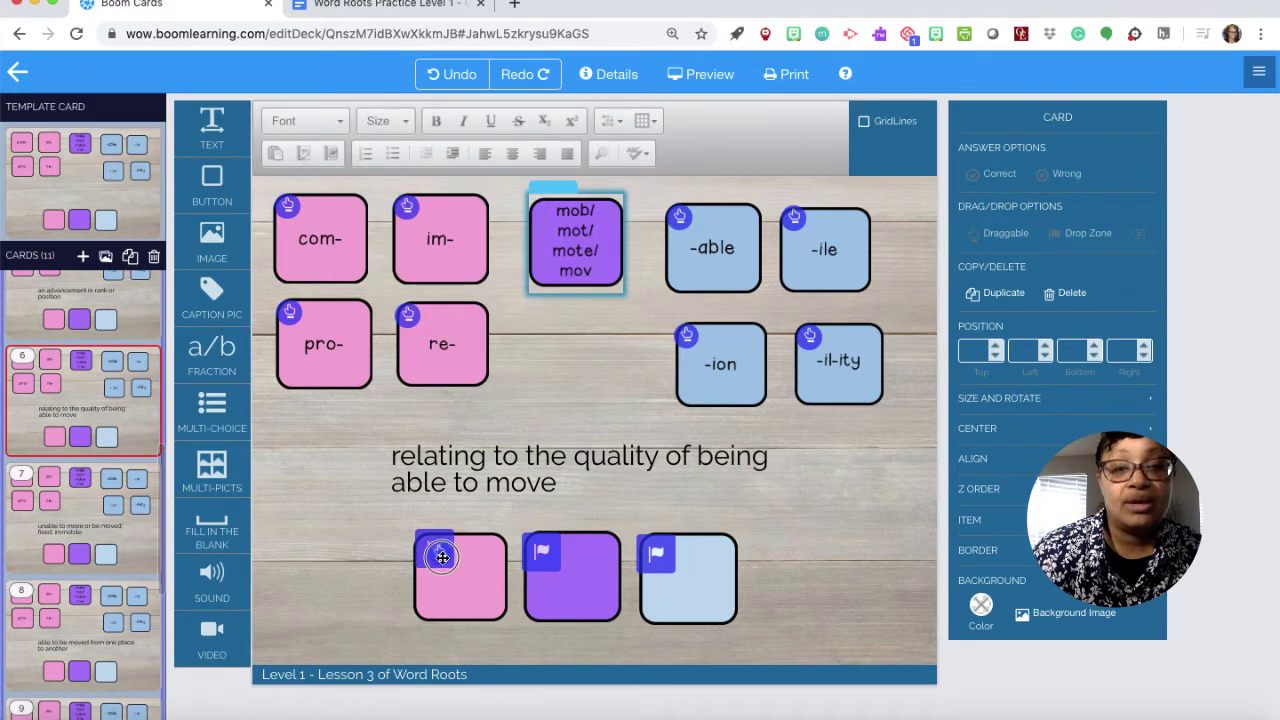
pyautogui.click(543, 553)
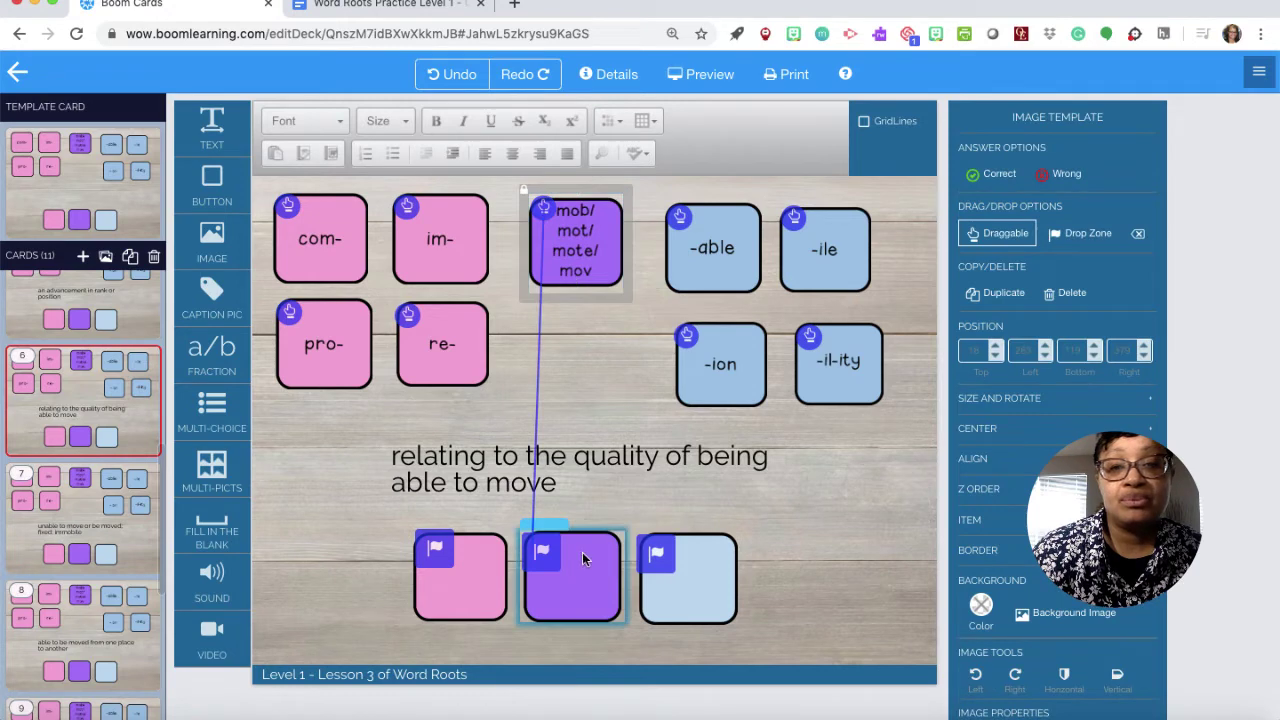
pyautogui.click(810, 339)
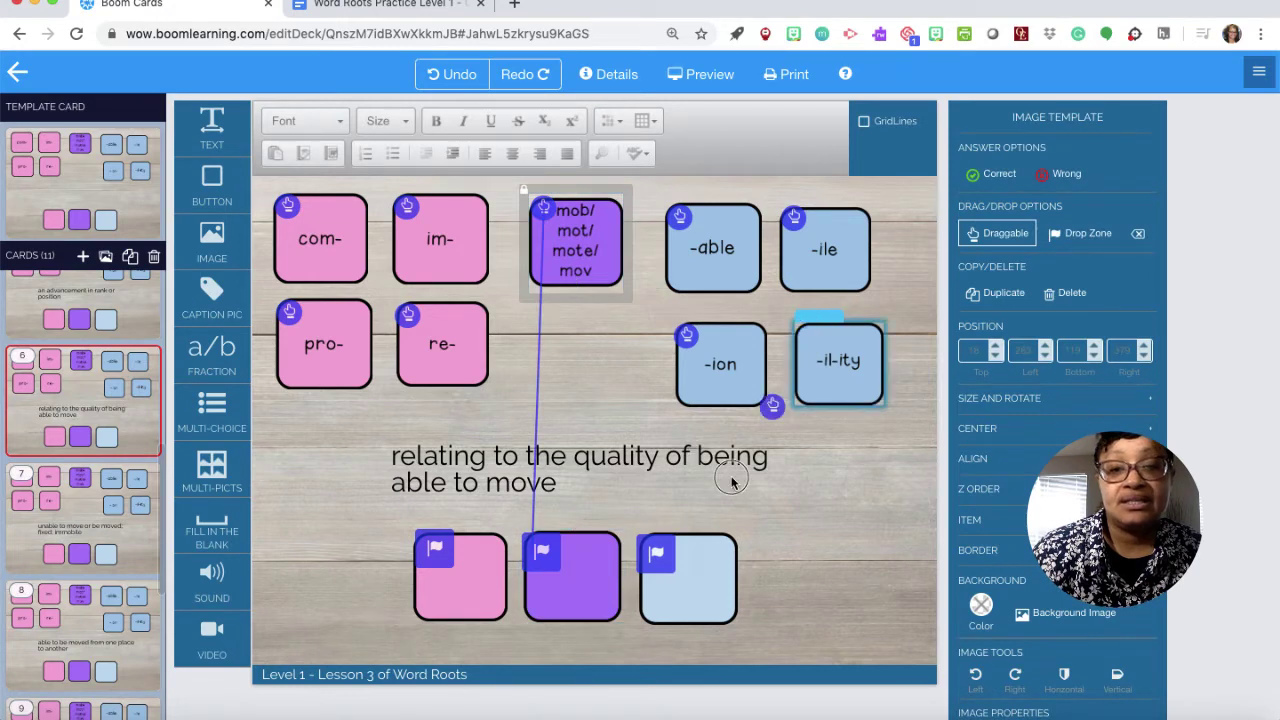
pyautogui.click(658, 555)
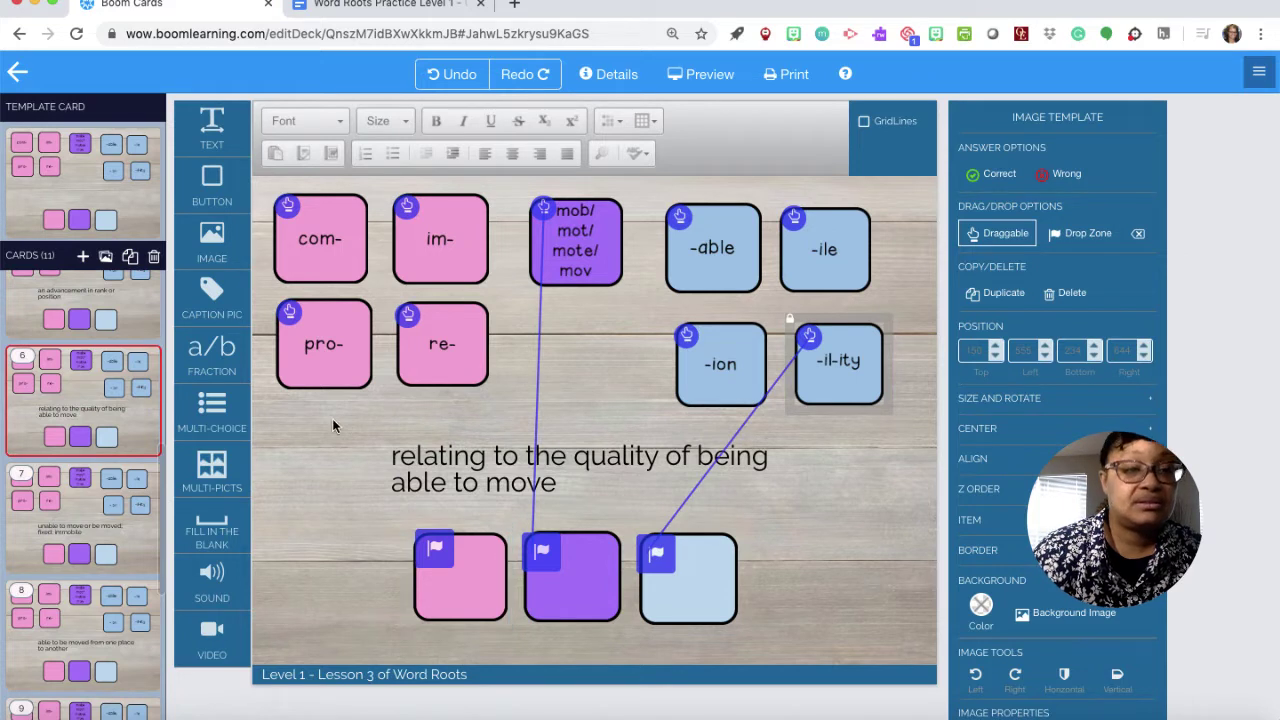
# On card 7, link the im-, mob/mot/mote/mov and -able tiles to the pink, purple and light blue drop zones respectively.
pyautogui.click(75, 517)
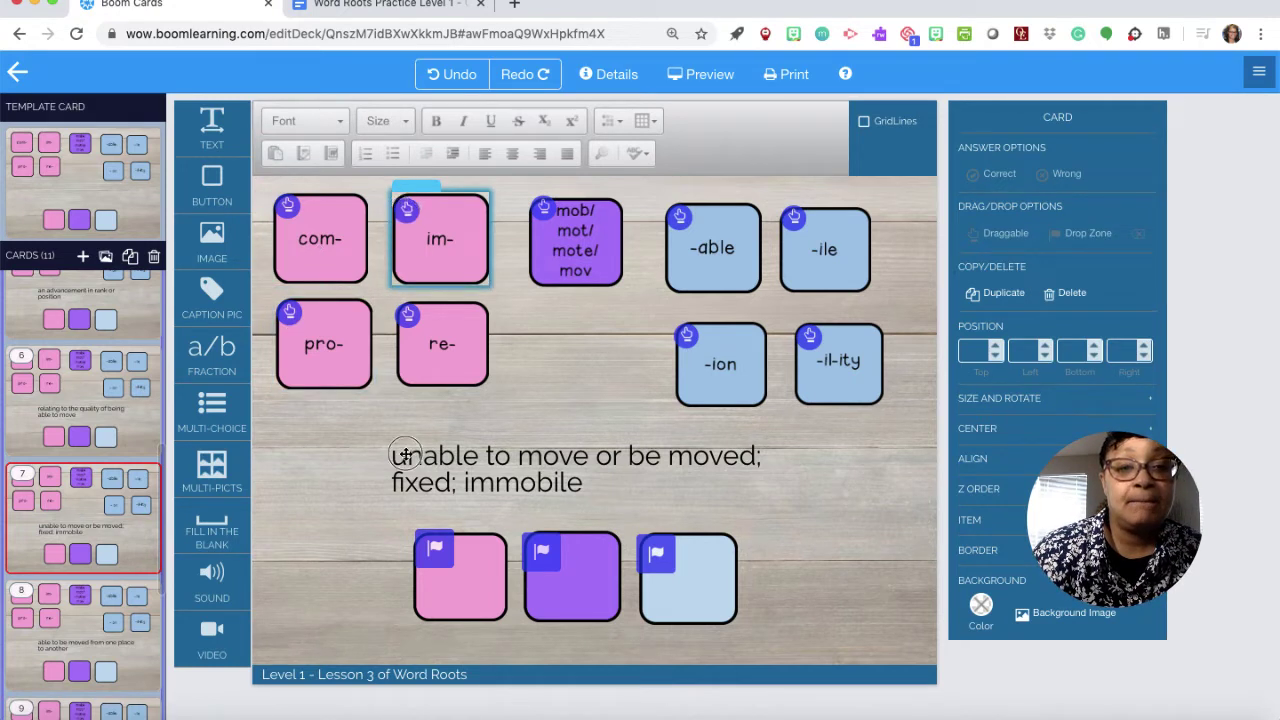
pyautogui.moveTo(405, 455); pyautogui.dragTo(430, 552)
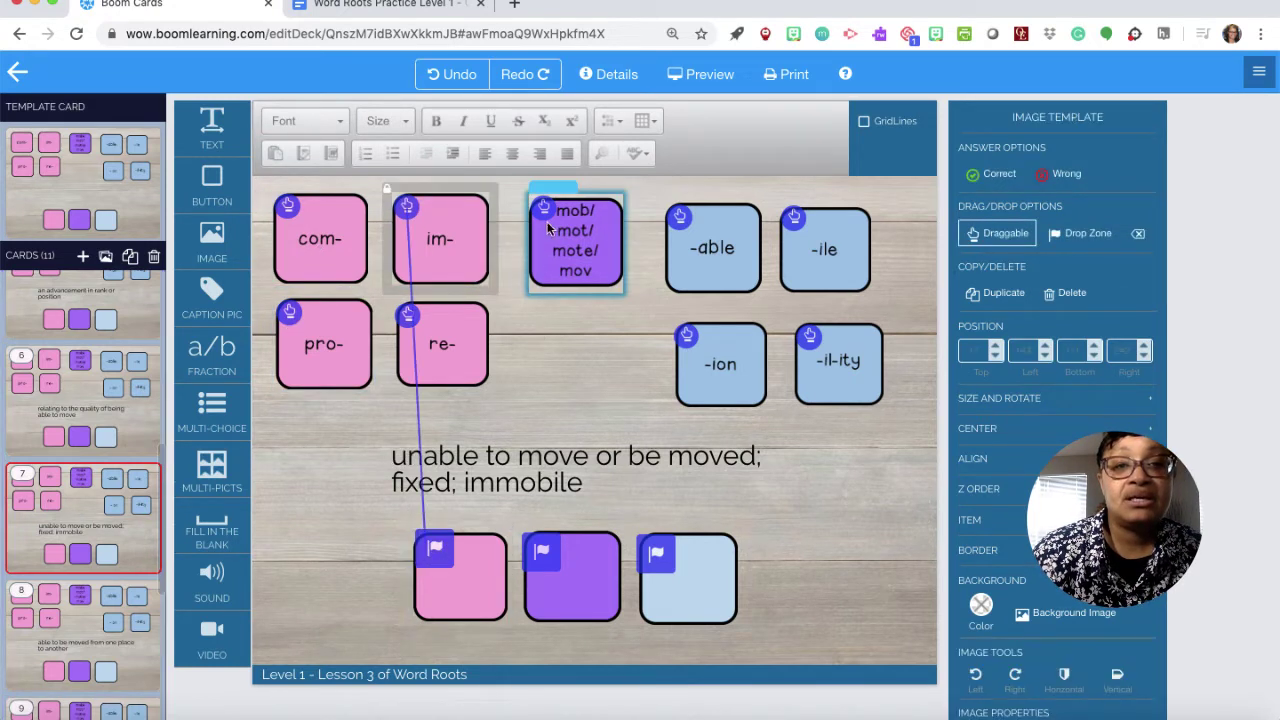
pyautogui.moveTo(544, 209); pyautogui.dragTo(541, 548)
pyautogui.click(790, 266)
pyautogui.moveTo(679, 216); pyautogui.dragTo(657, 551)
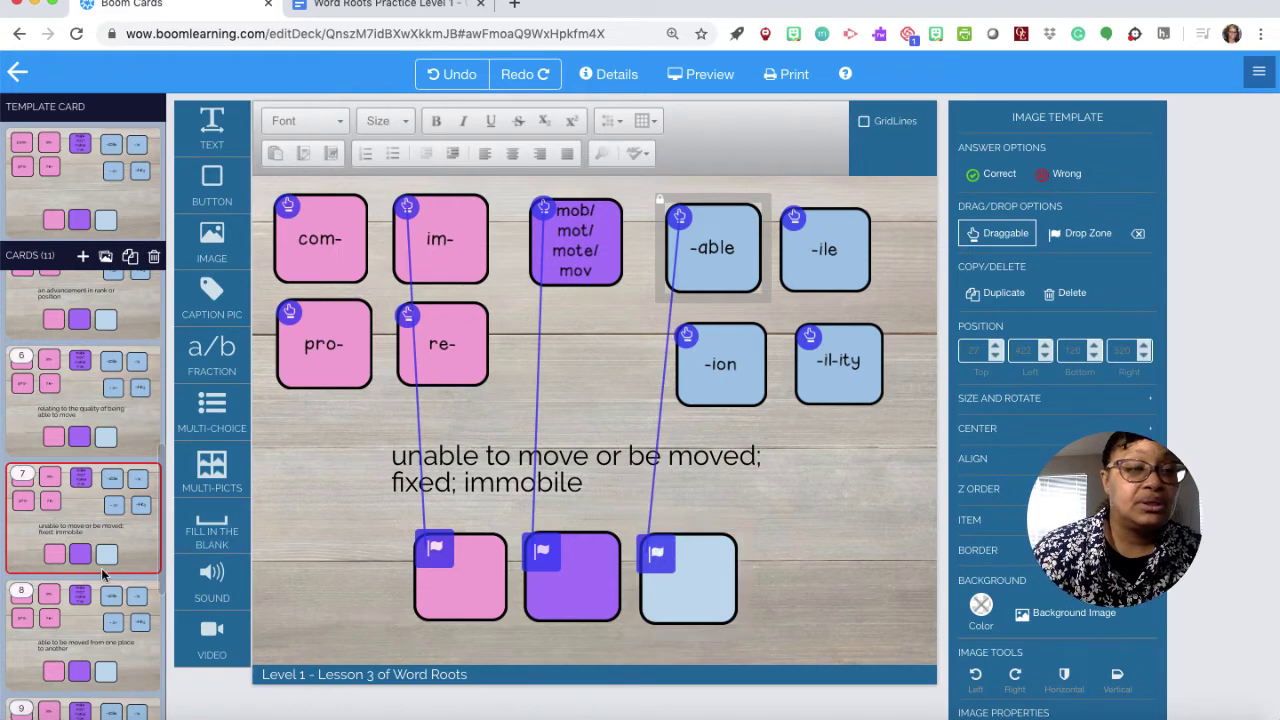
# On card 8, link the mob/mot/mote/mov tile to the purple drop zone and the -able tile to the light blue one.
pyautogui.click(76, 624)
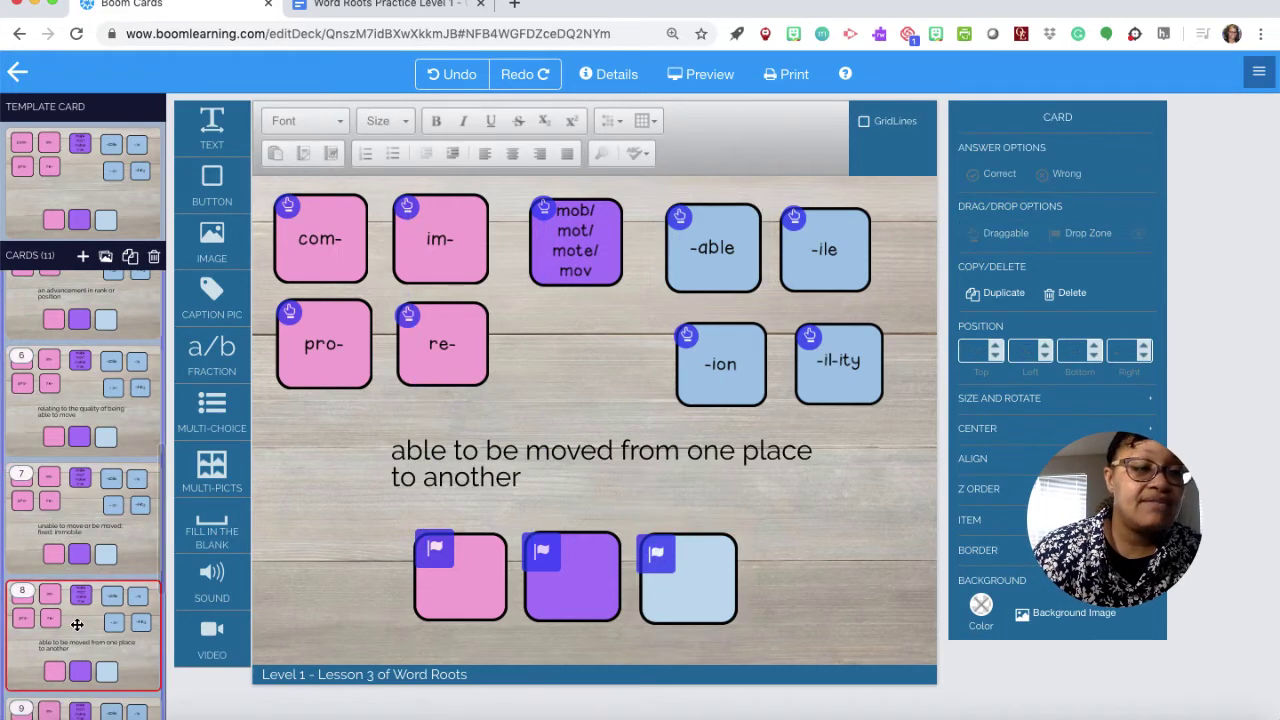
pyautogui.scroll(-5, 76, 624)
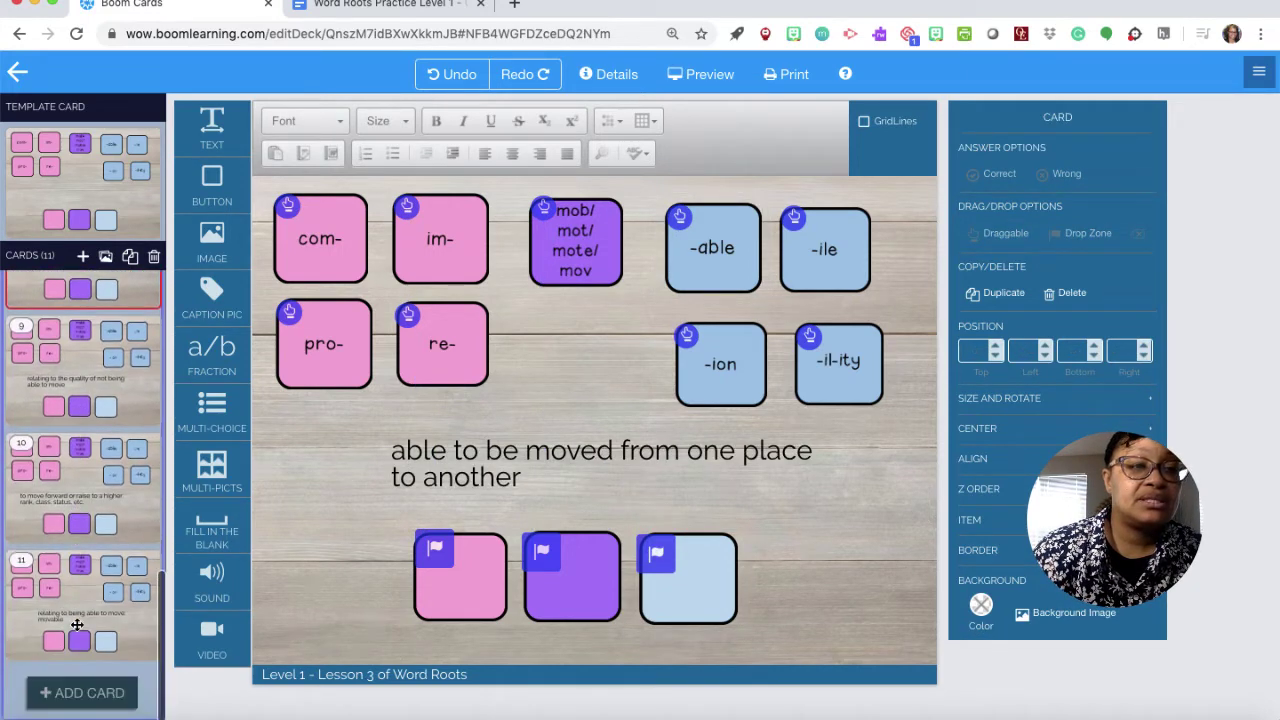
pyautogui.scroll(3, 76, 624)
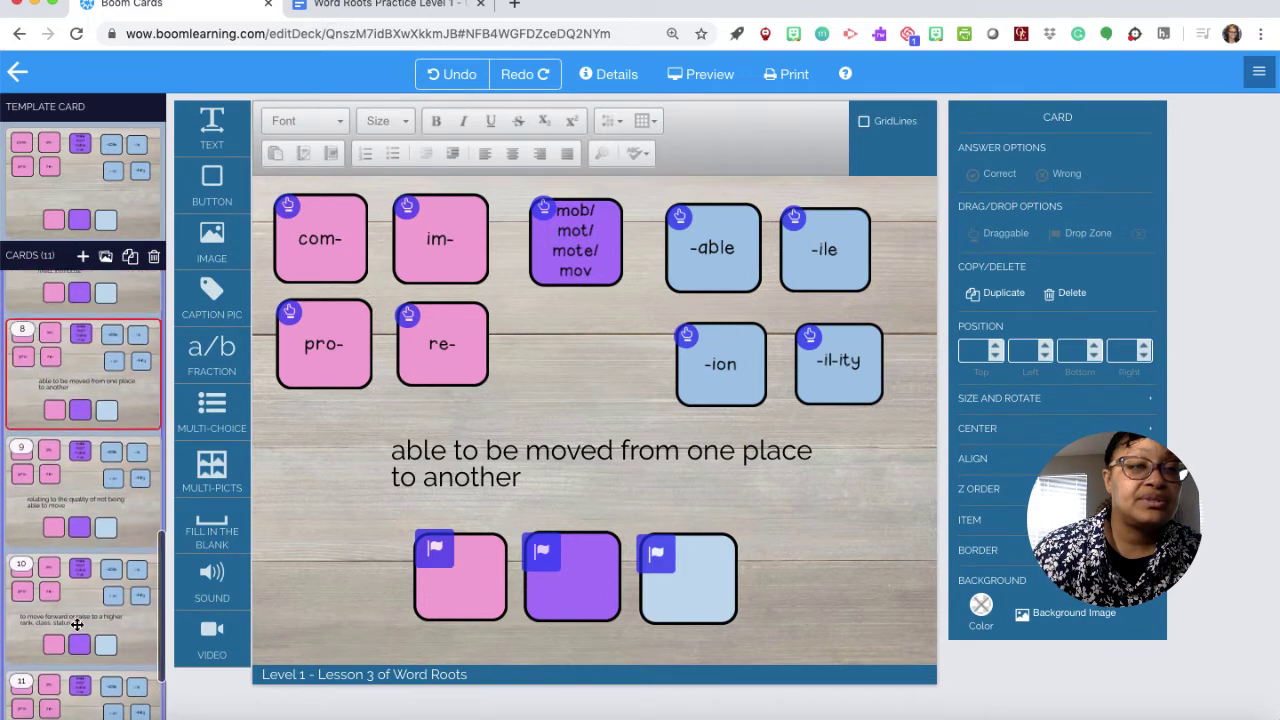
pyautogui.scroll(-1, 76, 624)
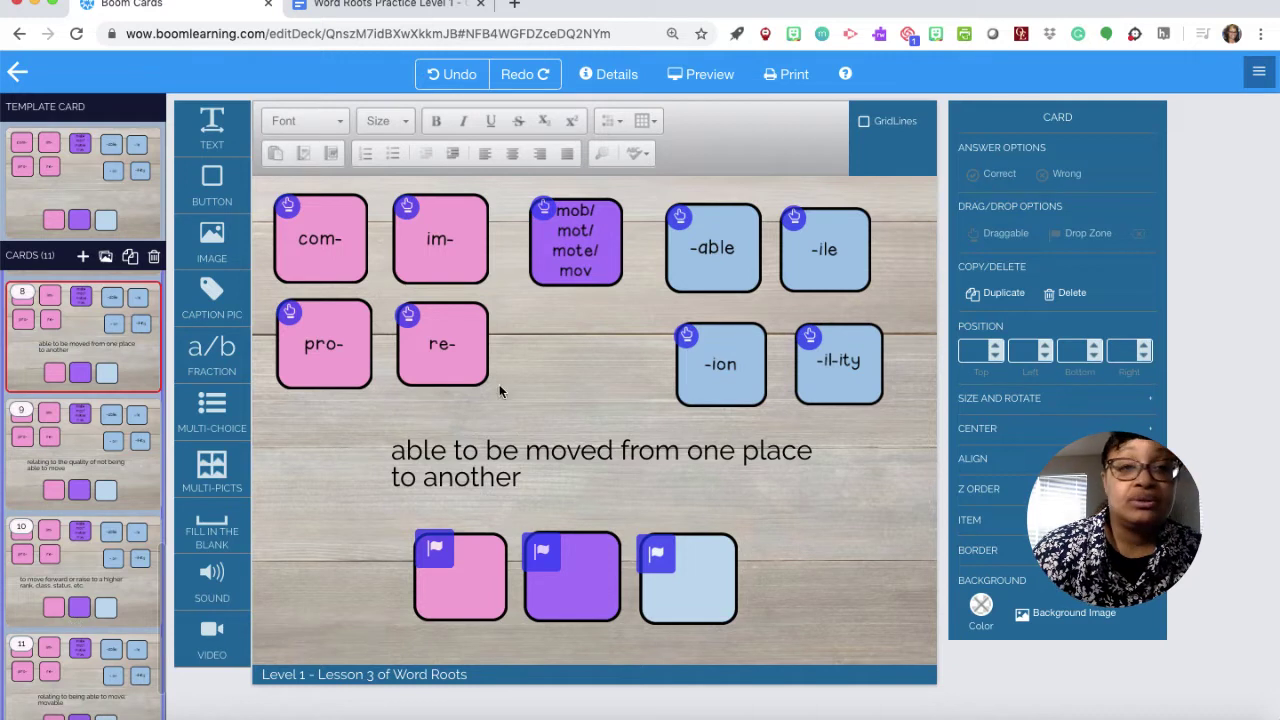
pyautogui.moveTo(545, 210); pyautogui.dragTo(534, 549)
pyautogui.moveTo(680, 217); pyautogui.dragTo(660, 560)
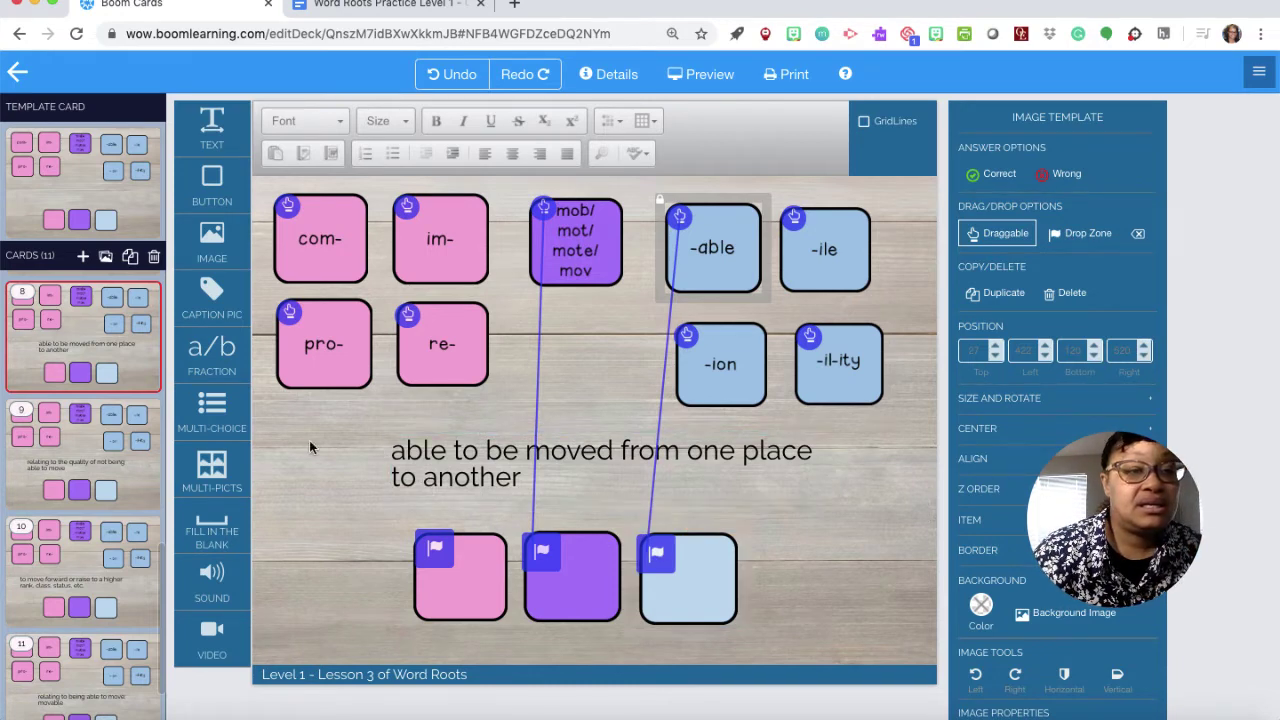
# On card 9, link the im-, mob/mot/mote/mov and -il-ity tiles to the pink, purple and light blue drop zones respectively.
pyautogui.click(83, 446)
pyautogui.moveTo(407, 205); pyautogui.dragTo(436, 545)
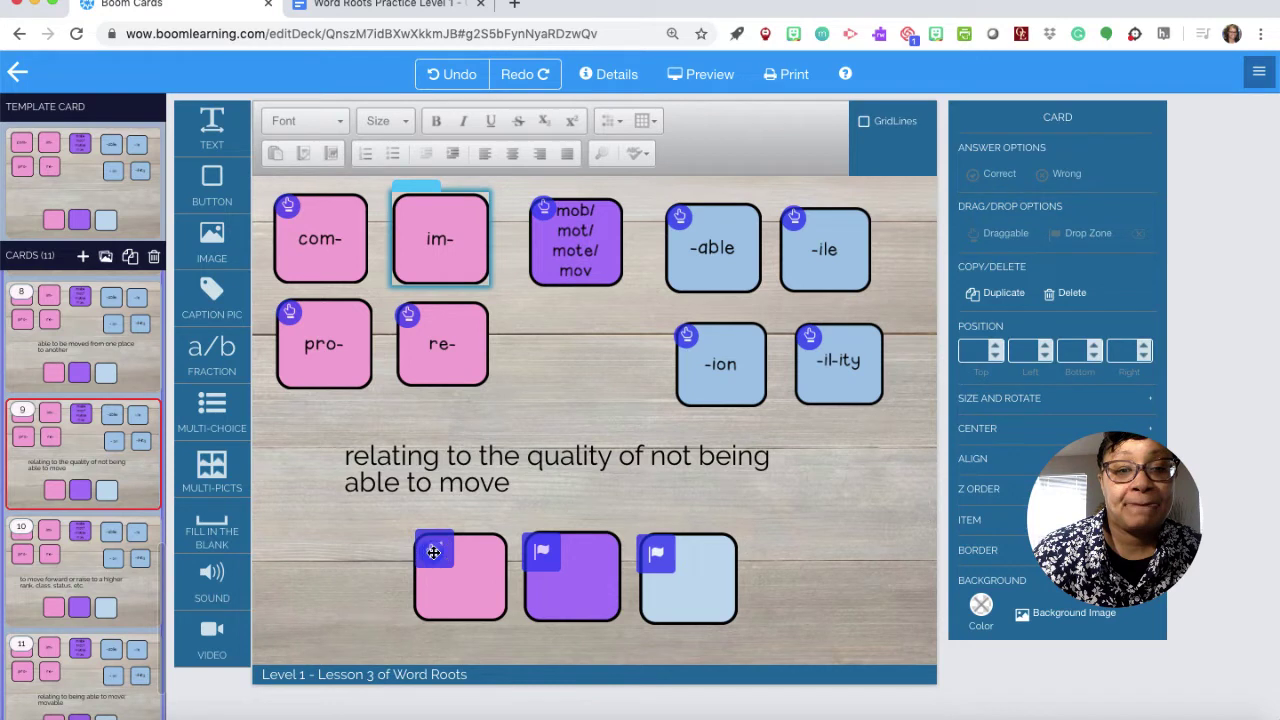
pyautogui.click(544, 207)
pyautogui.moveTo(545, 207); pyautogui.dragTo(548, 563)
pyautogui.click(813, 344)
pyautogui.moveTo(810, 337); pyautogui.dragTo(665, 554)
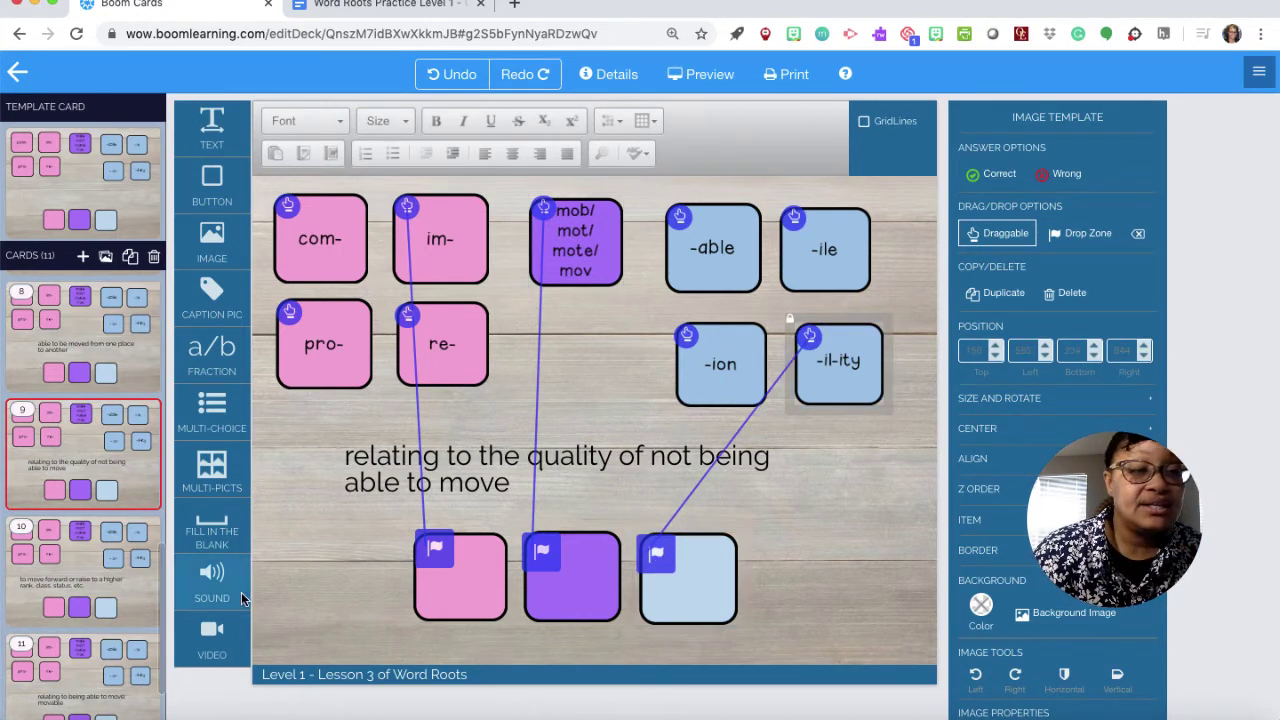
# On card 10, link the pro- tile to the pink drop zone and the mob/mot/mote/mov tile to the purple one.
pyautogui.click(82, 564)
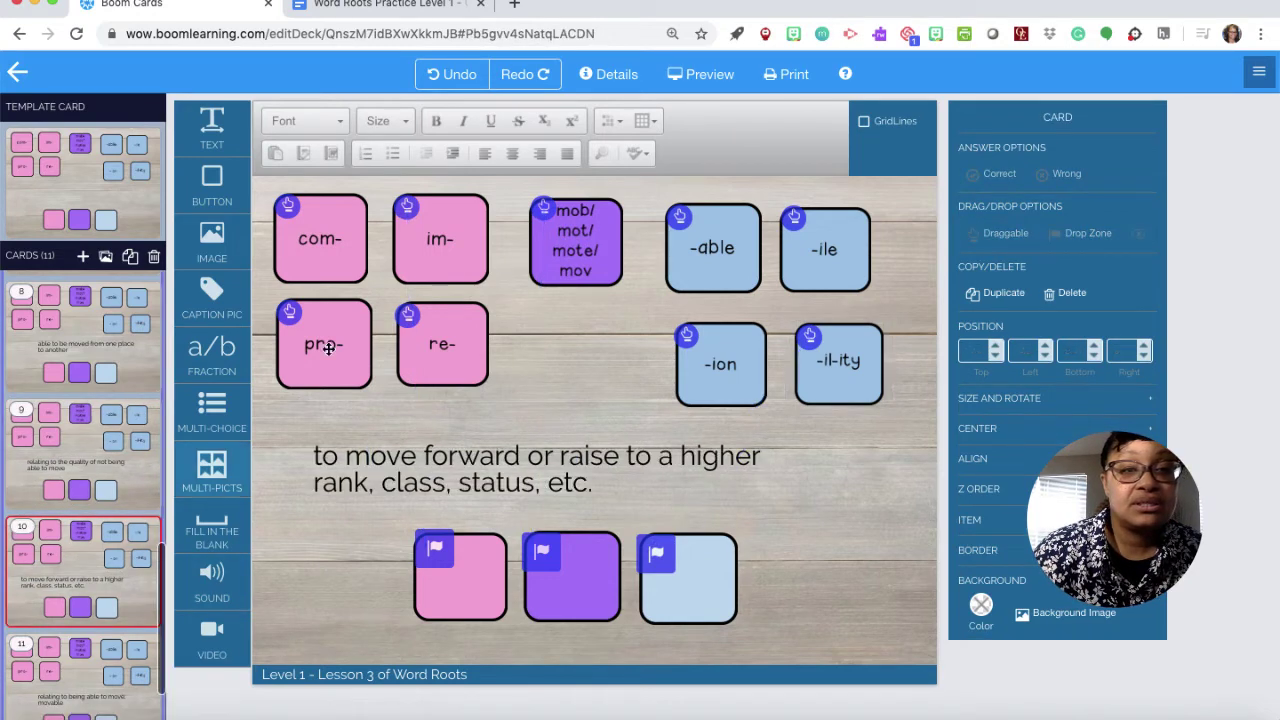
pyautogui.click(296, 343)
pyautogui.moveTo(289, 313); pyautogui.dragTo(436, 545)
pyautogui.click(548, 222)
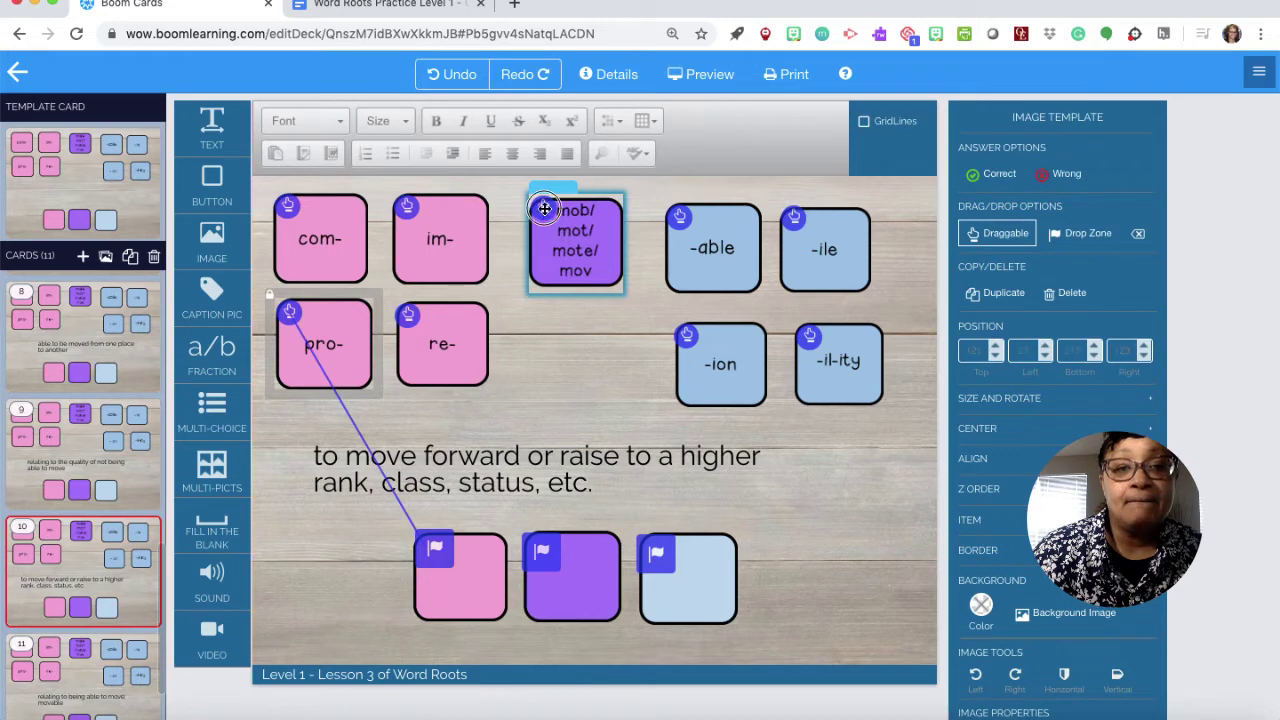
pyautogui.moveTo(543, 207); pyautogui.dragTo(541, 553)
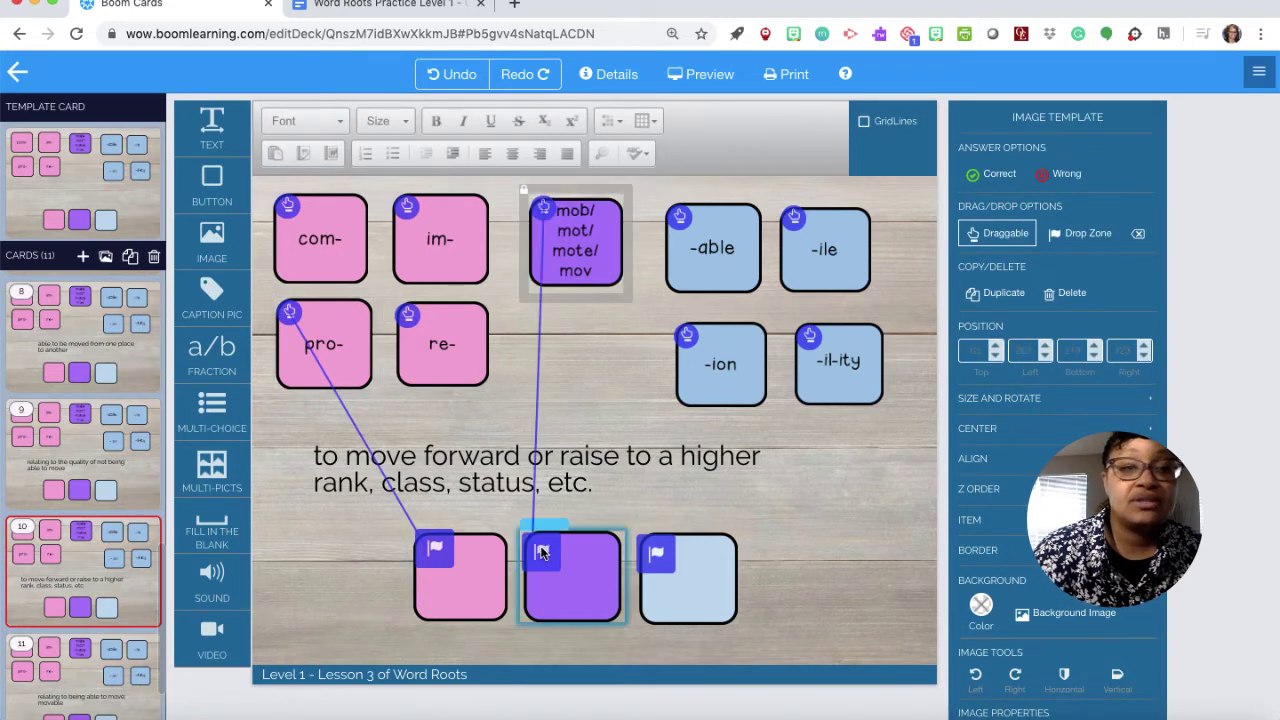
pyautogui.moveTo(541, 553); pyautogui.dragTo(538, 553)
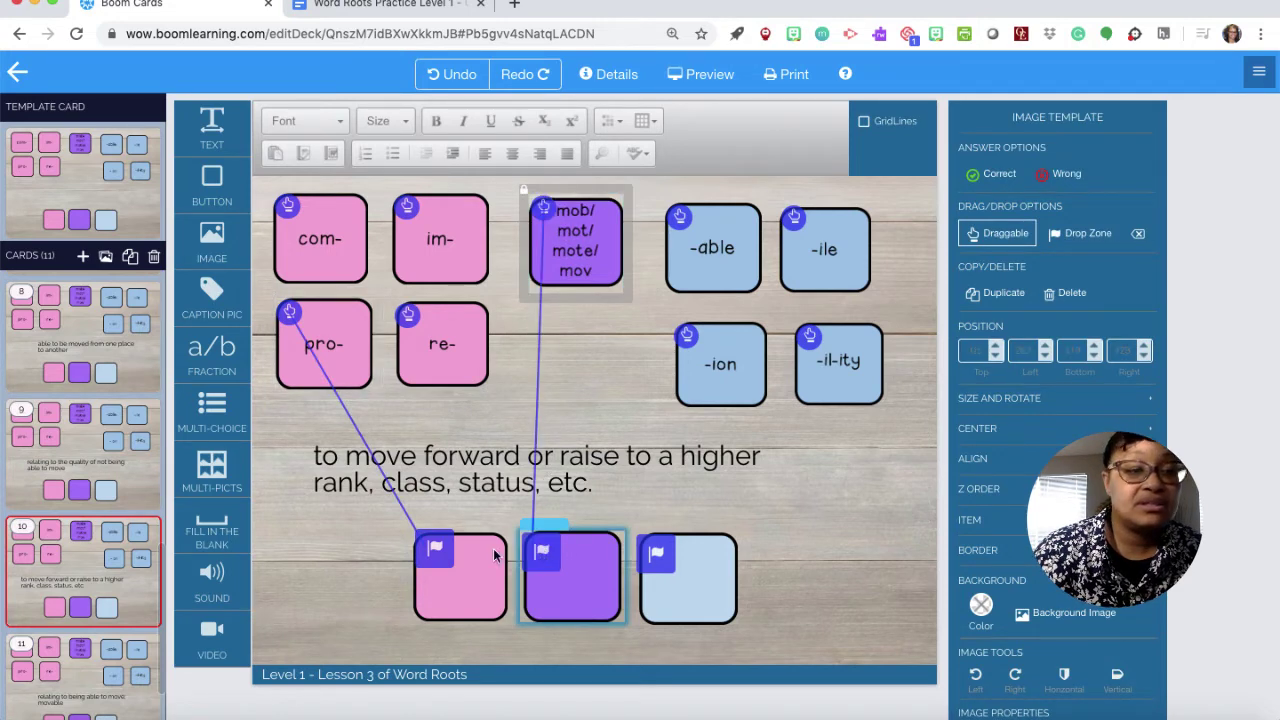
# On card 11, link the mob/mot/mote/mov tile to the purple drop zone and the -ile tile to the light blue one.
pyautogui.click(88, 672)
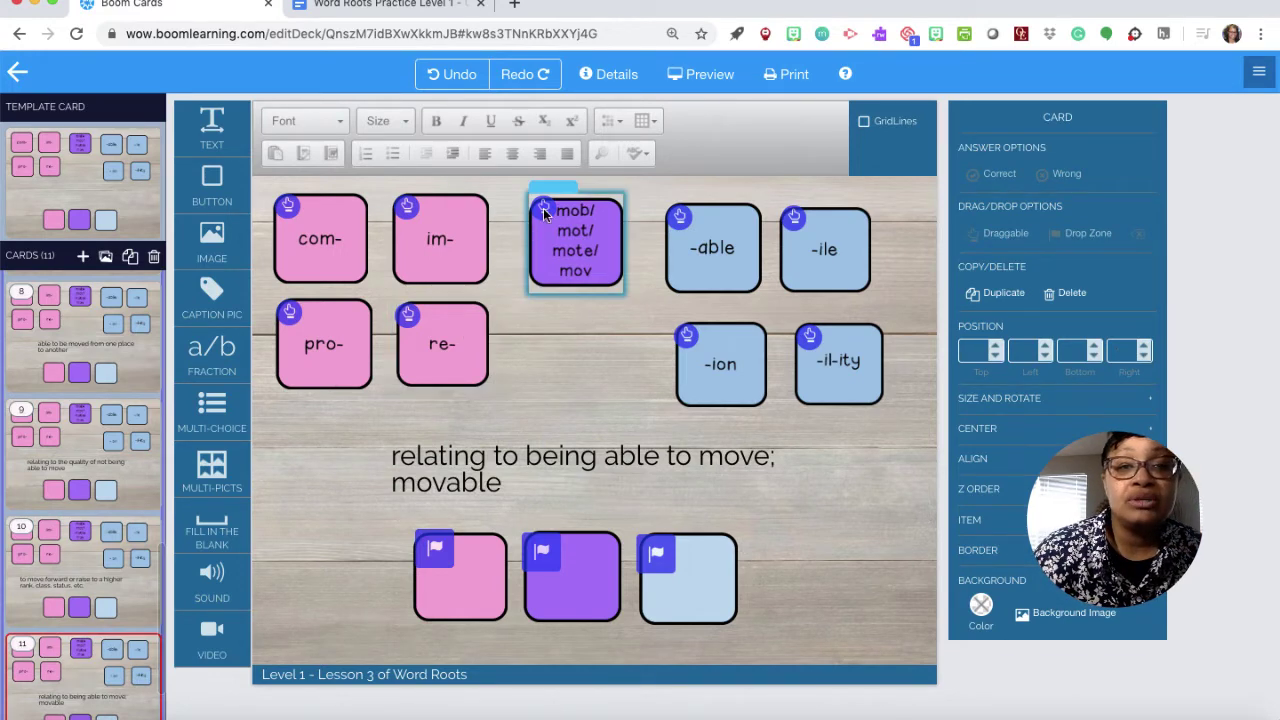
pyautogui.moveTo(543, 208); pyautogui.dragTo(534, 551)
pyautogui.click(750, 325)
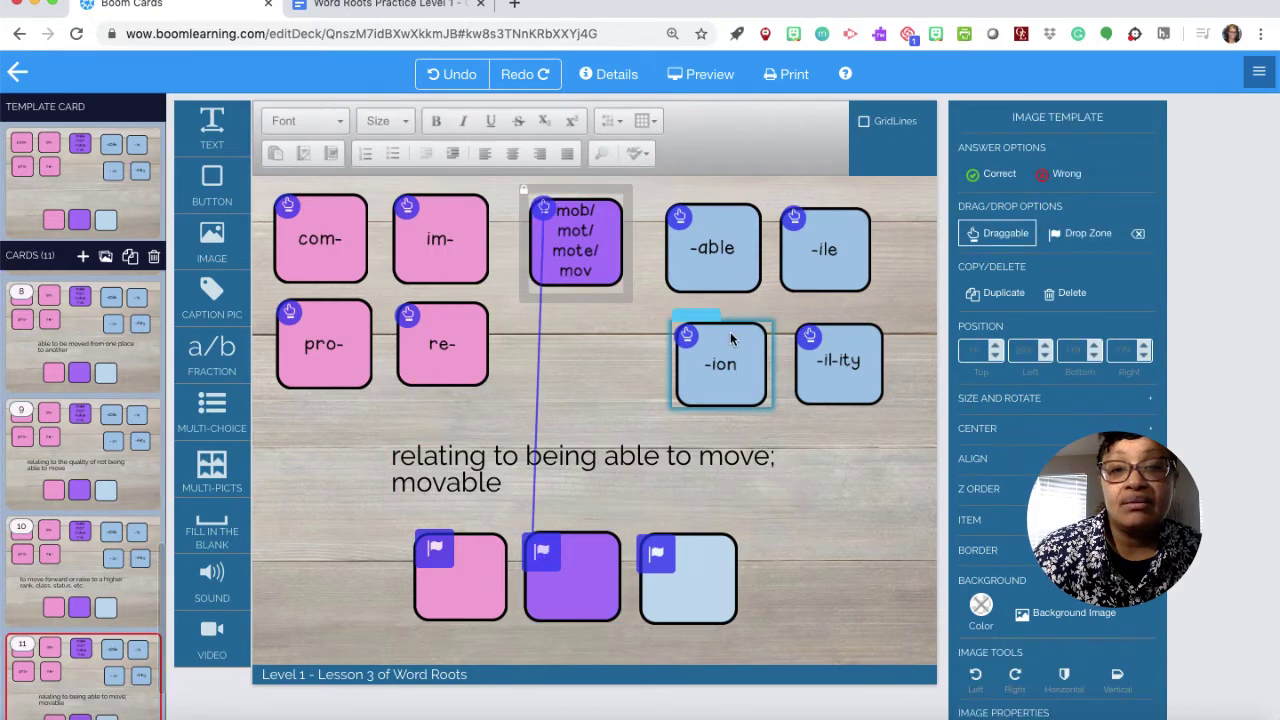
pyautogui.click(769, 312)
pyautogui.click(789, 226)
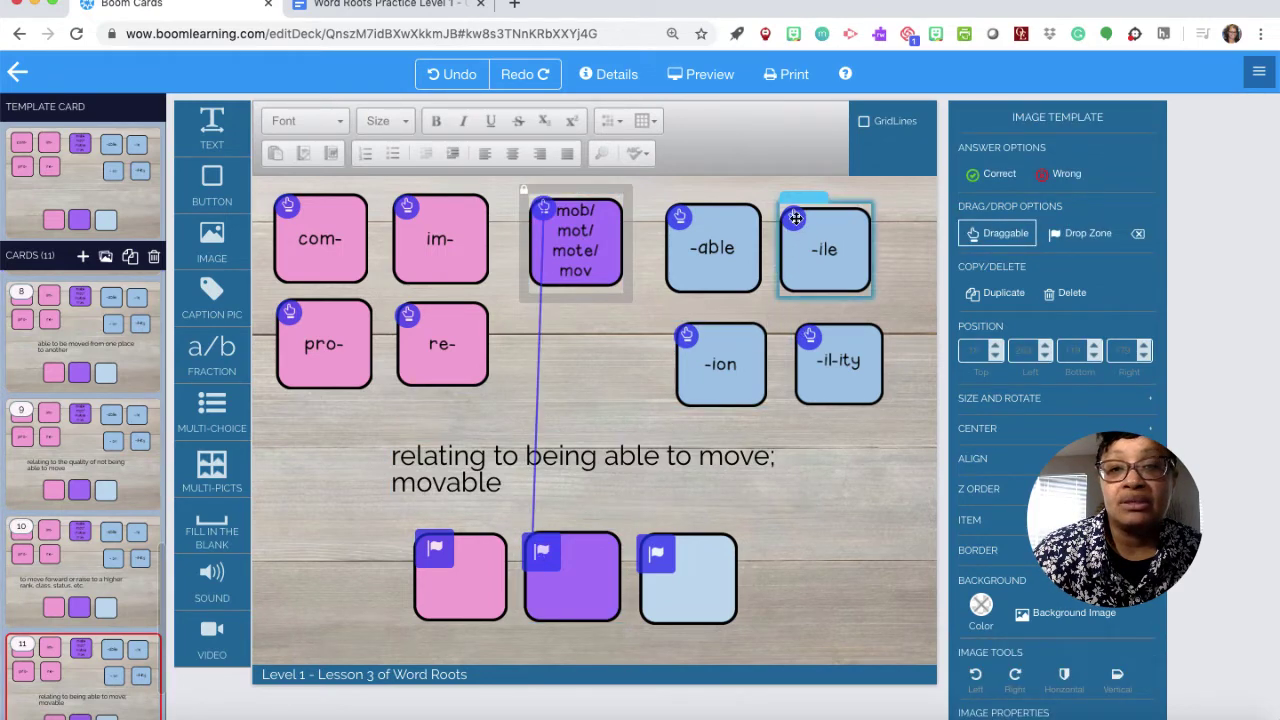
pyautogui.moveTo(795, 218); pyautogui.dragTo(656, 553)
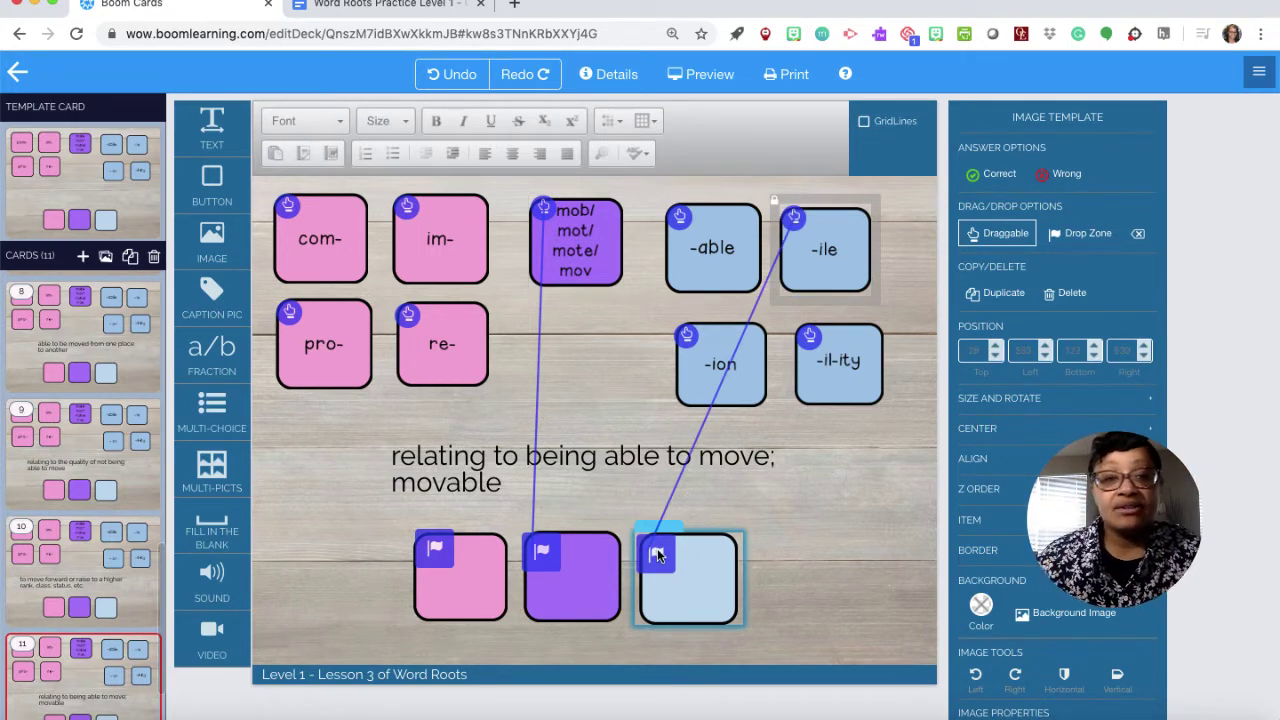
pyautogui.scroll(-2, 689, 503)
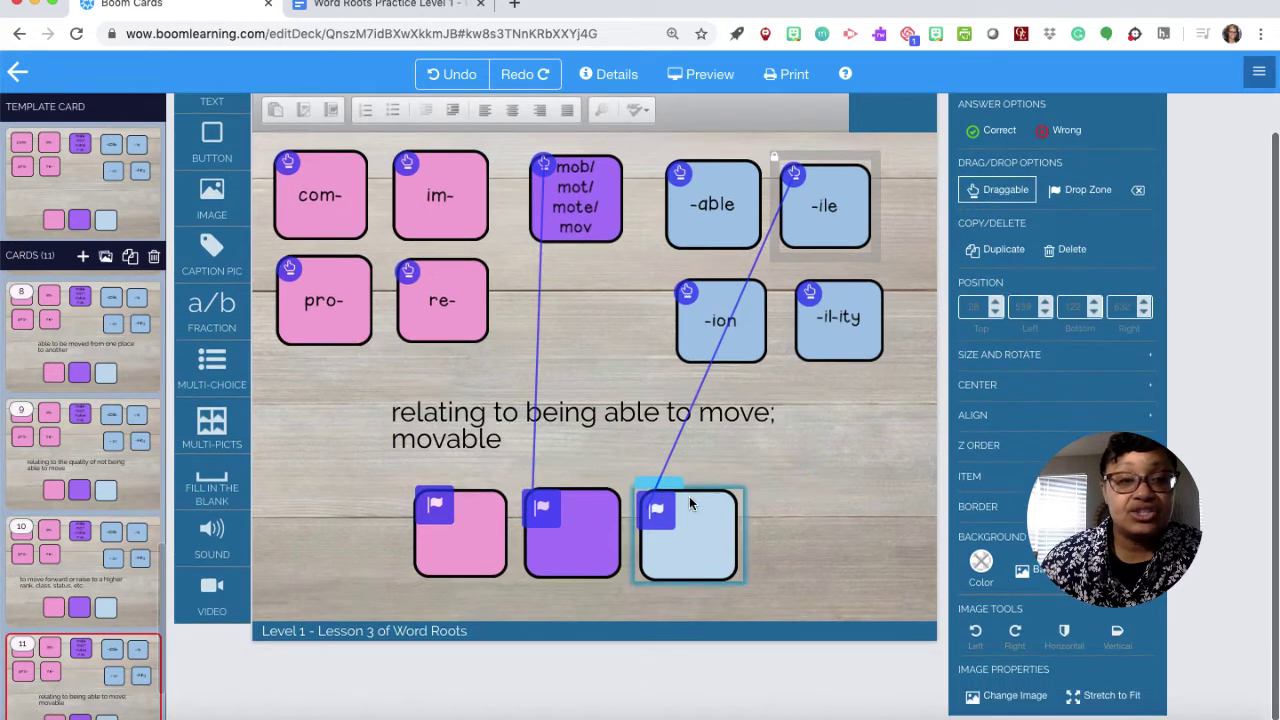
pyautogui.scroll(2, 689, 503)
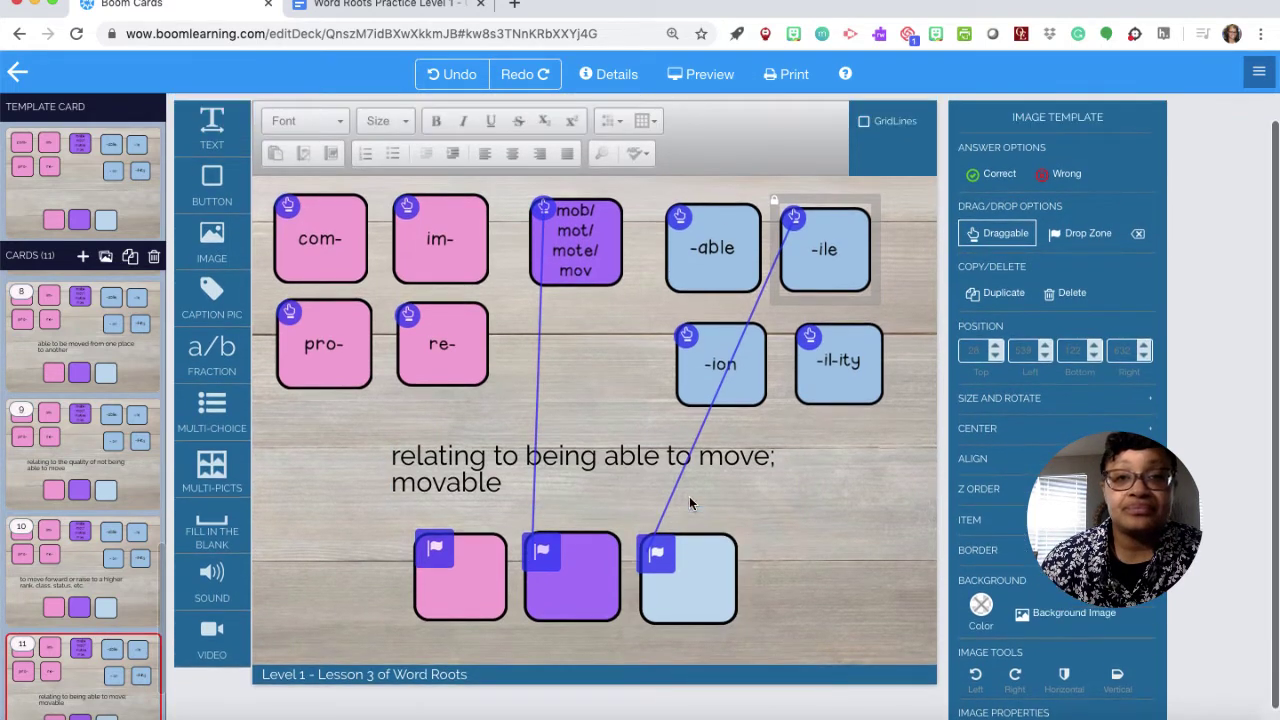
# Preview card 11 and test it by submitting the mob/mot/mote/mov tile on purple and the -able tile on light blue, then quit the preview.
pyautogui.click(699, 76)
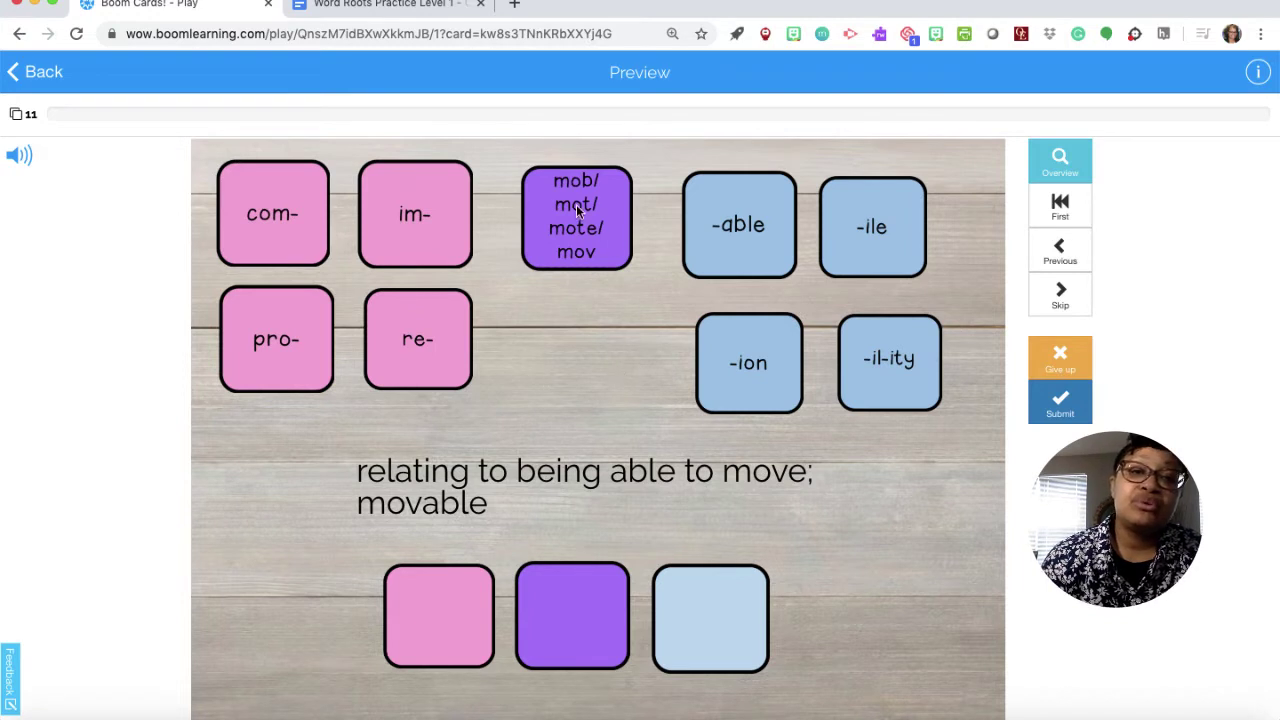
pyautogui.moveTo(576, 204); pyautogui.dragTo(577, 606)
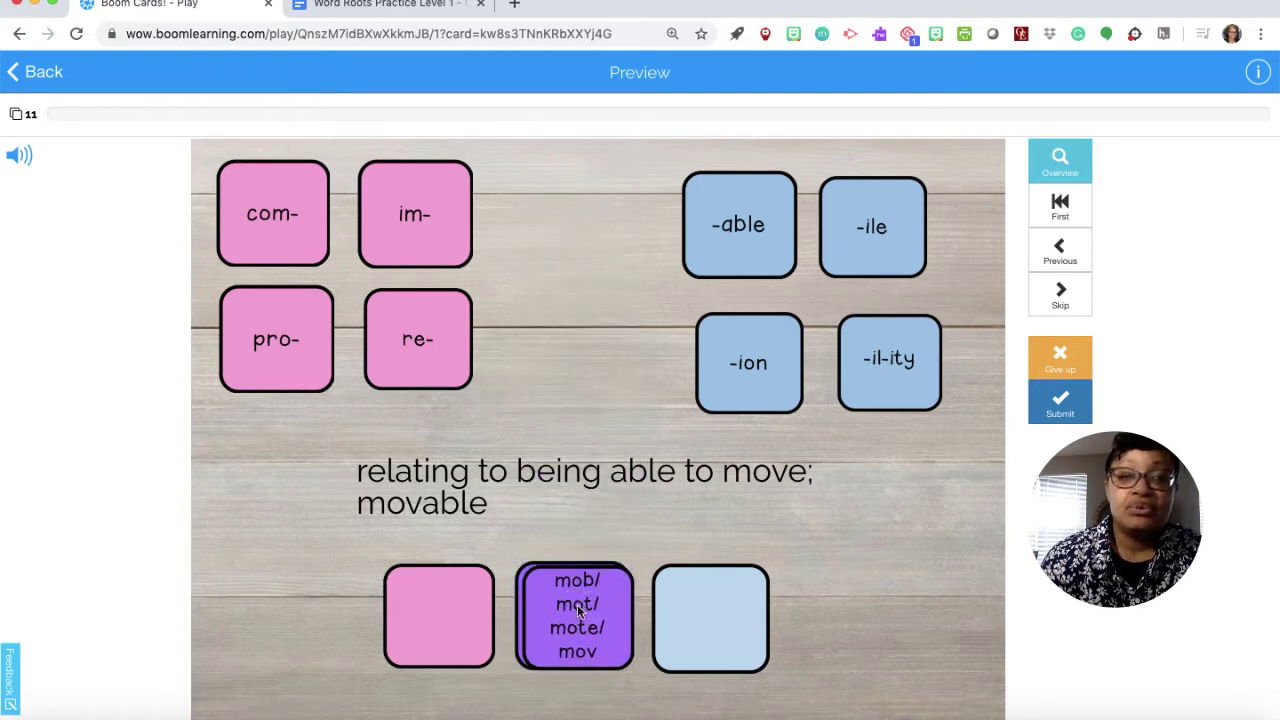
pyautogui.moveTo(743, 228); pyautogui.dragTo(714, 634)
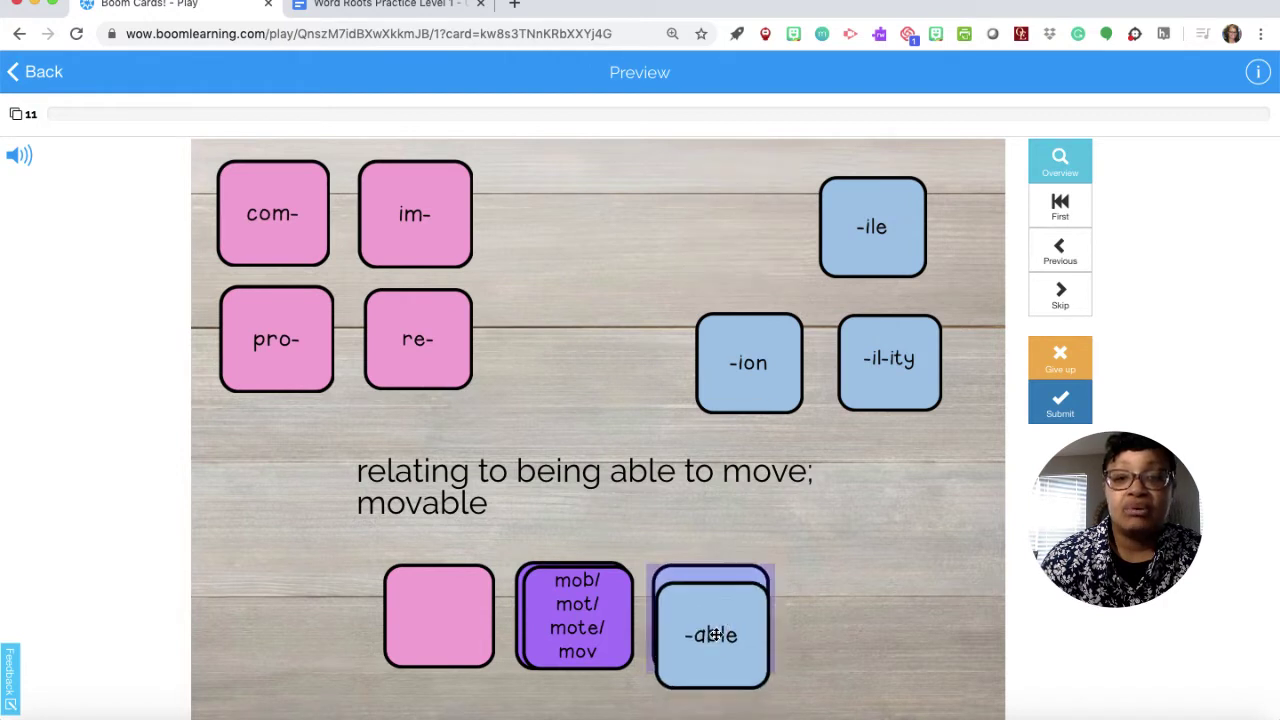
pyautogui.click(1060, 410)
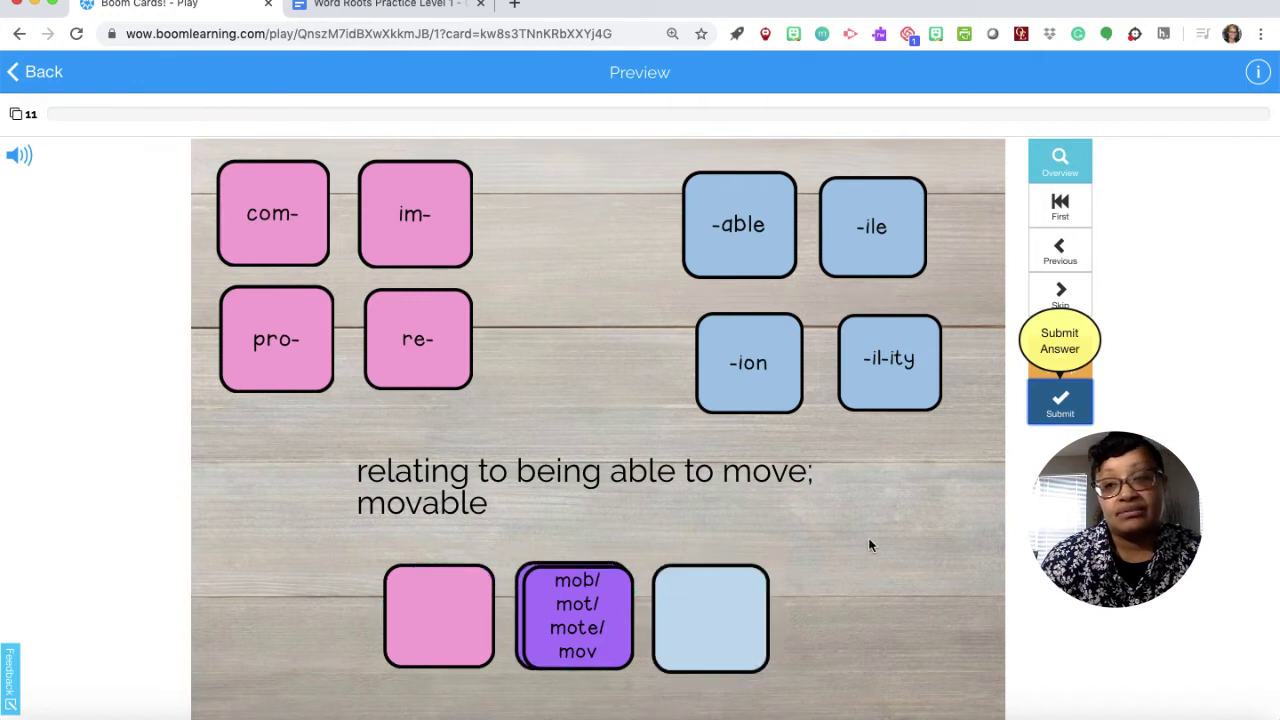
pyautogui.click(24, 74)
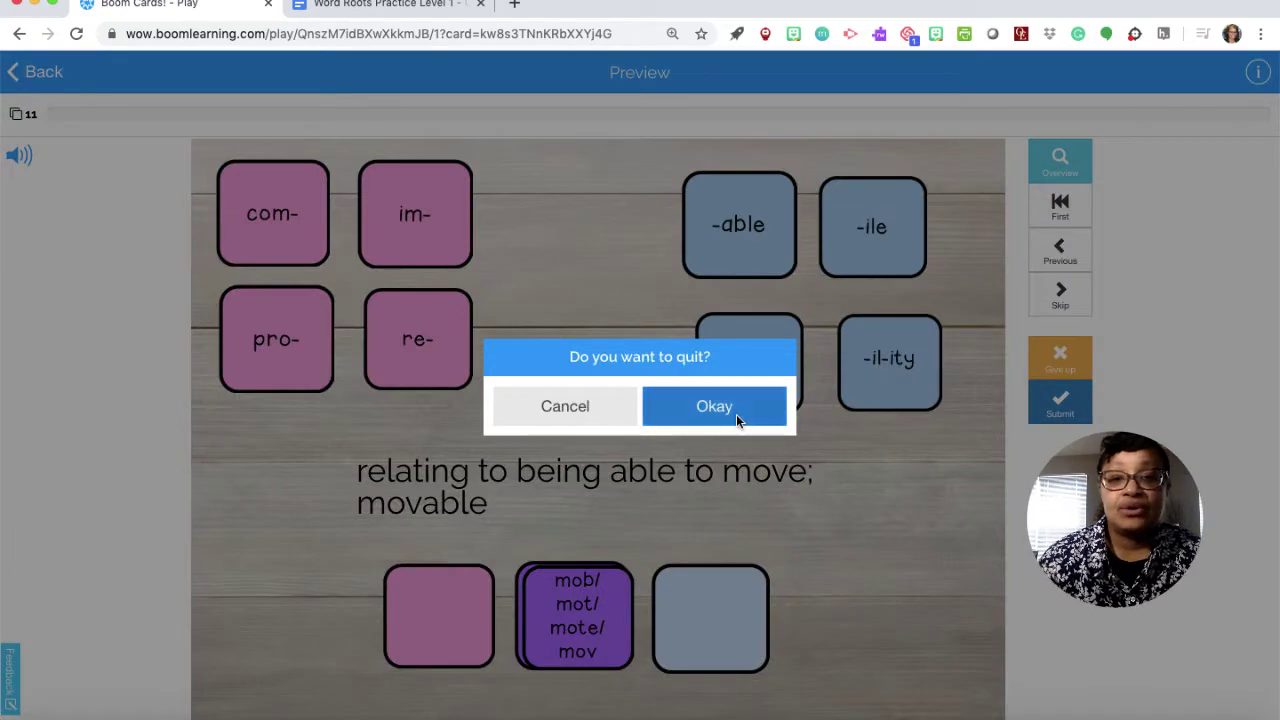
pyautogui.click(733, 417)
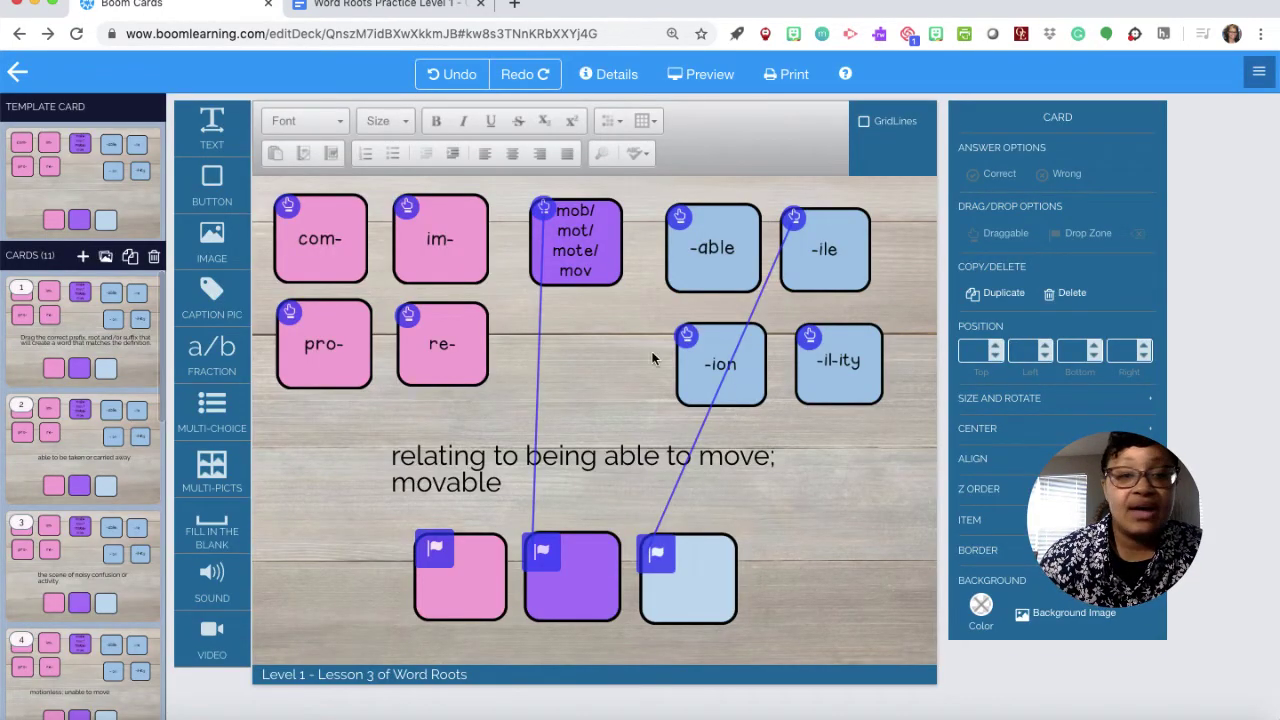
# Return to the deck manager, unprivate the Level 1 - Lesson 3 of Word Roots deck and clone the whole deck.
pyautogui.click(19, 75)
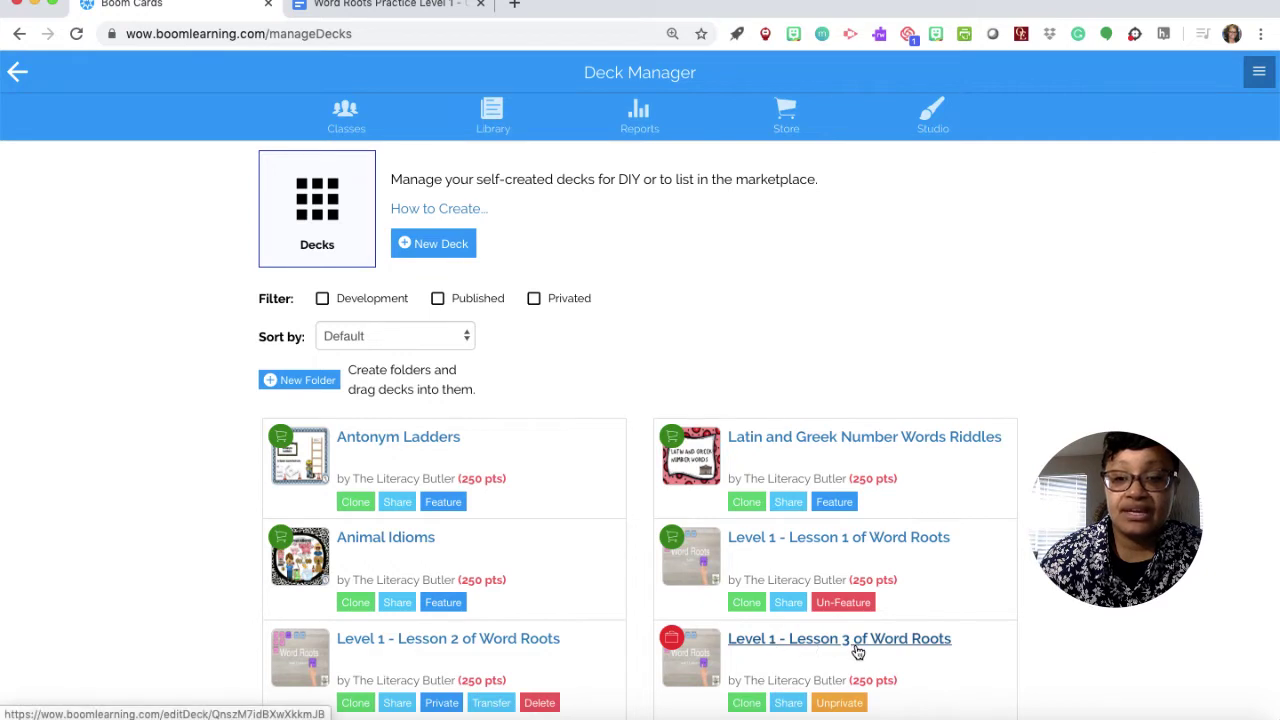
pyautogui.click(840, 703)
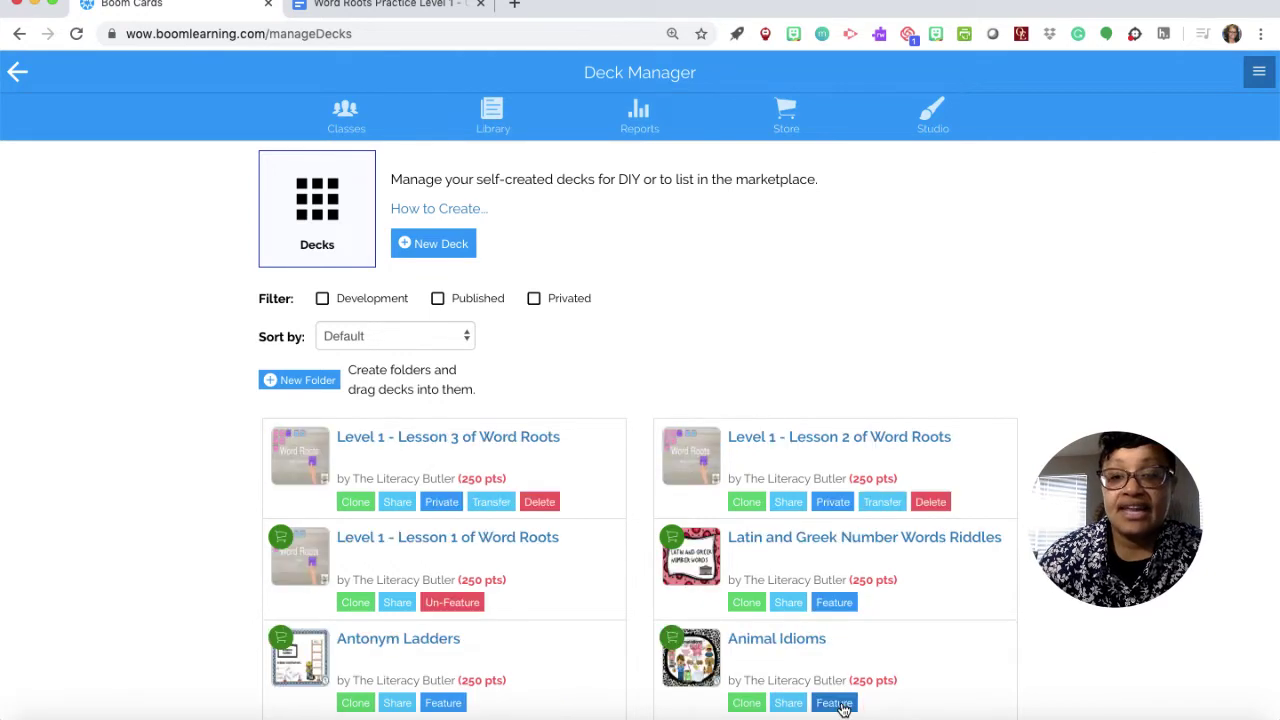
pyautogui.click(357, 505)
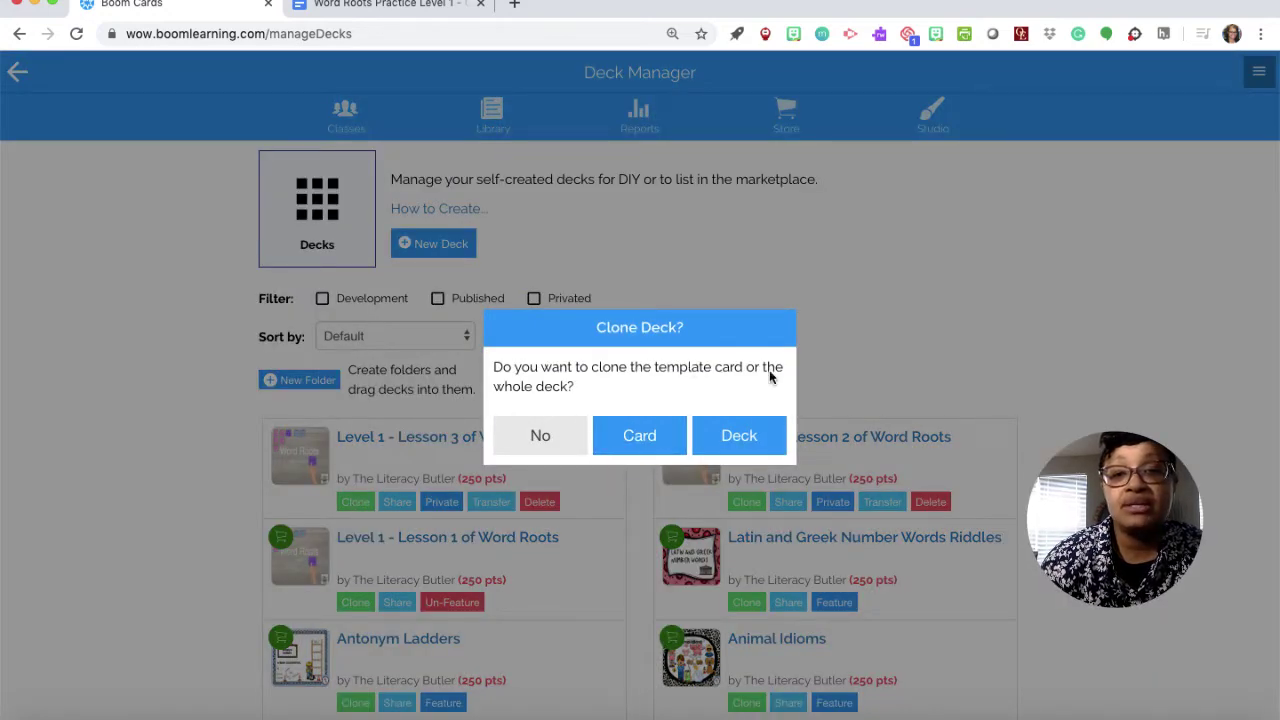
pyautogui.click(740, 437)
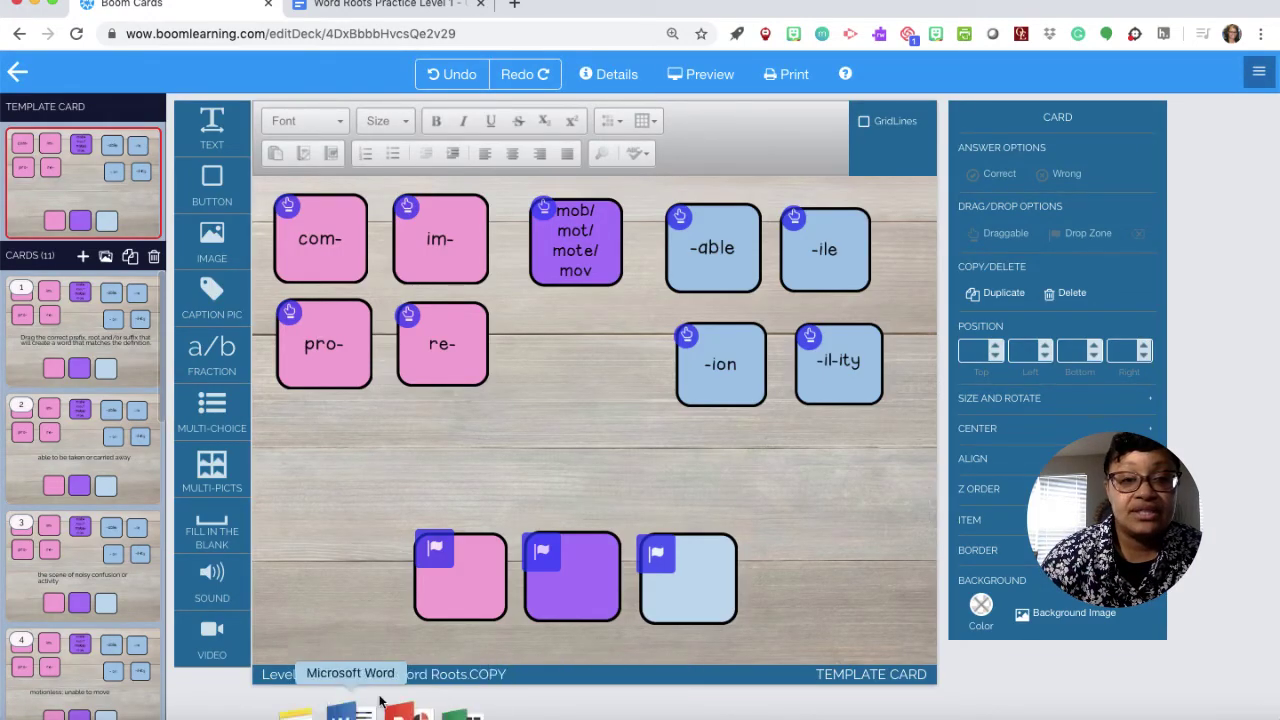
# Rename the cloned deck "Level 1 - Lesson 4 of Word Roots" in its details and publish it privately.
pyautogui.doubleClick(450, 674)
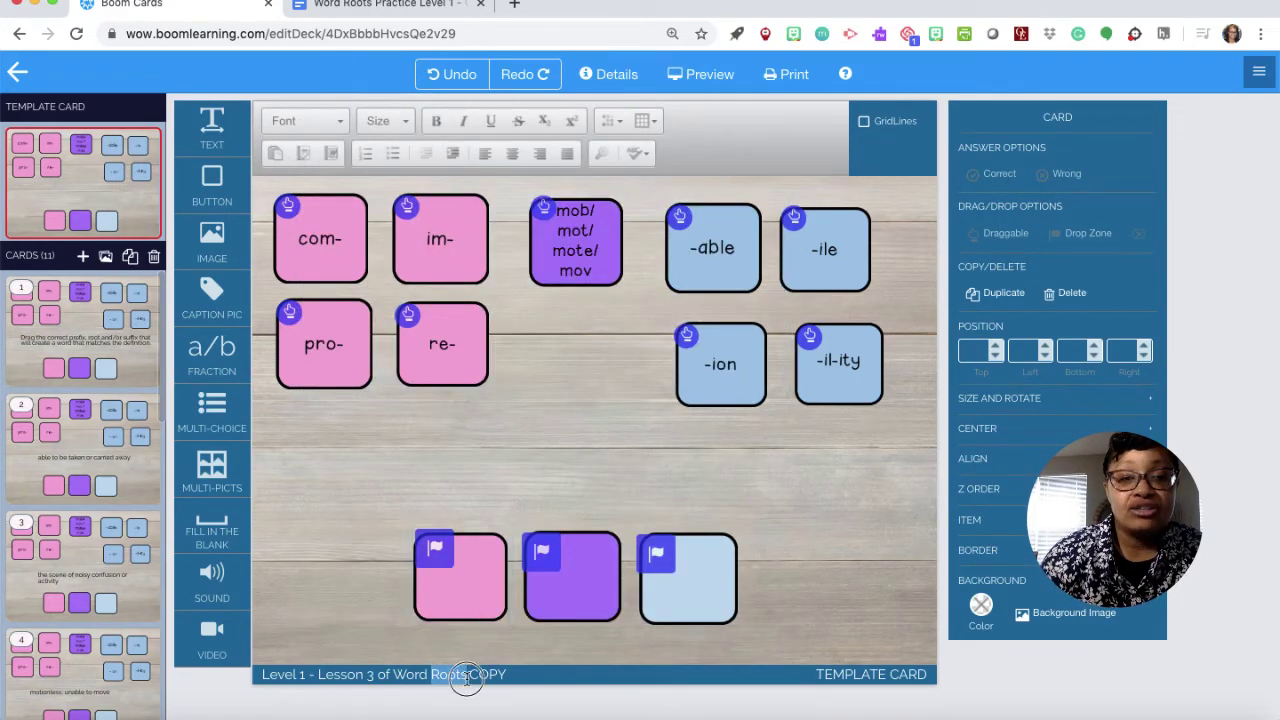
pyautogui.click(466, 676)
pyautogui.click(466, 676)
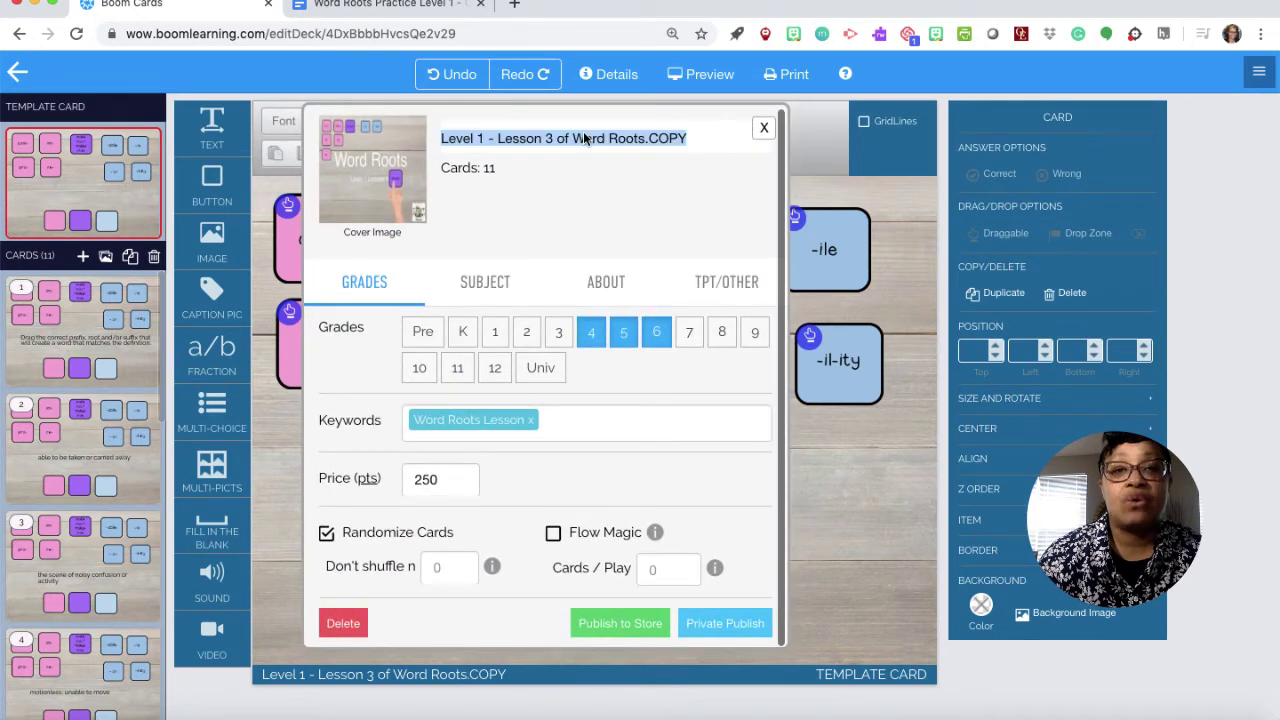
pyautogui.click(555, 140)
pyautogui.press('BackSpace')
pyautogui.write('4')
pyautogui.click(700, 145)
pyautogui.press('BackSpace')
pyautogui.press('BackSpace')
pyautogui.press('BackSpace')
pyautogui.press('BackSpace')
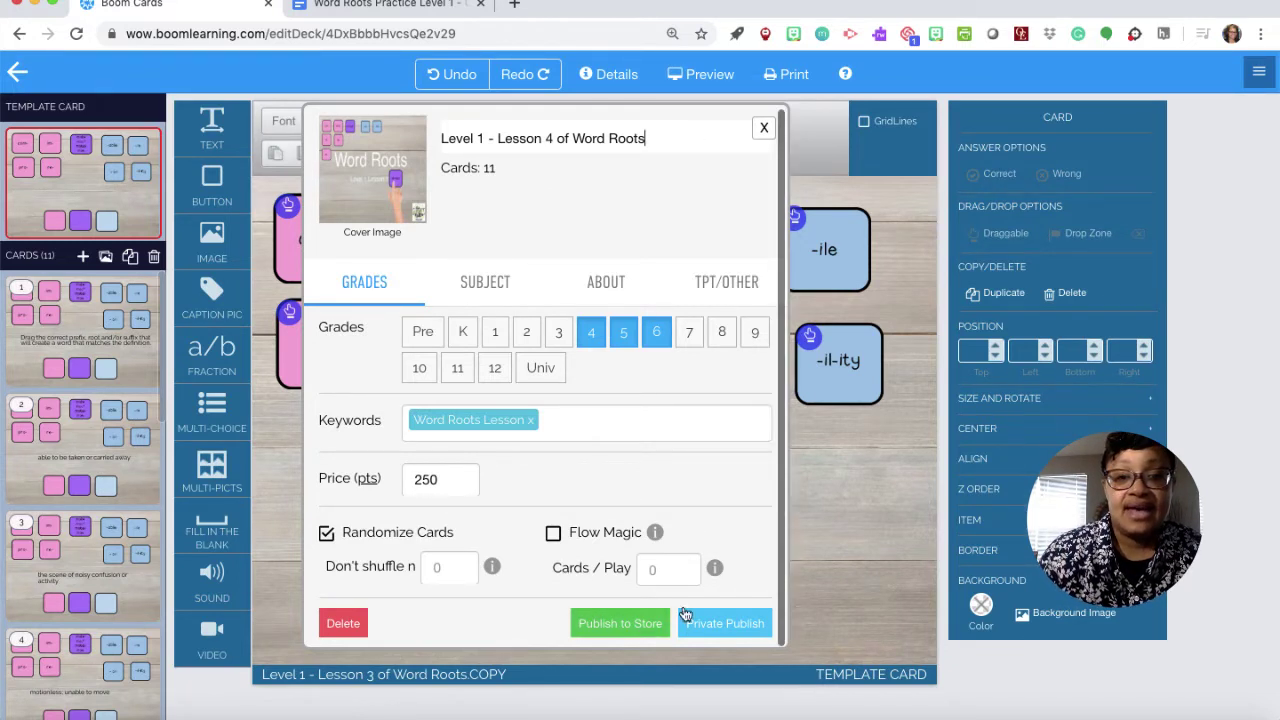
pyautogui.click(713, 625)
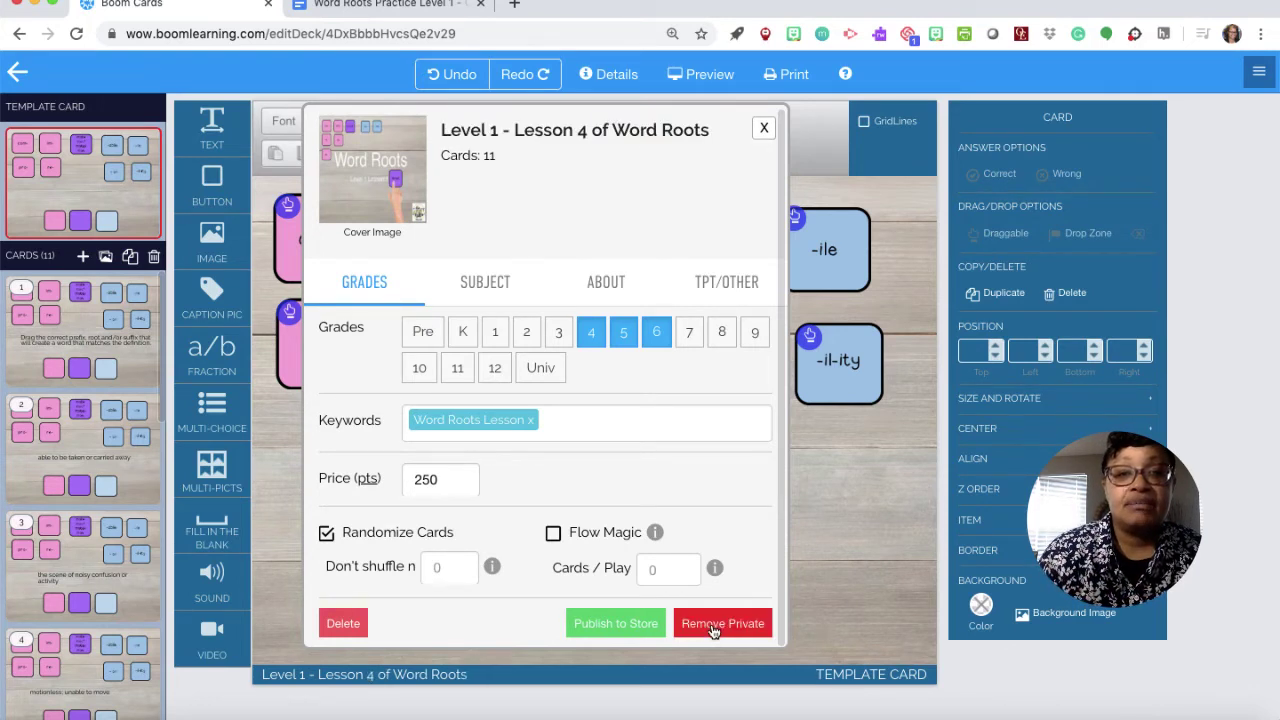
pyautogui.click(763, 131)
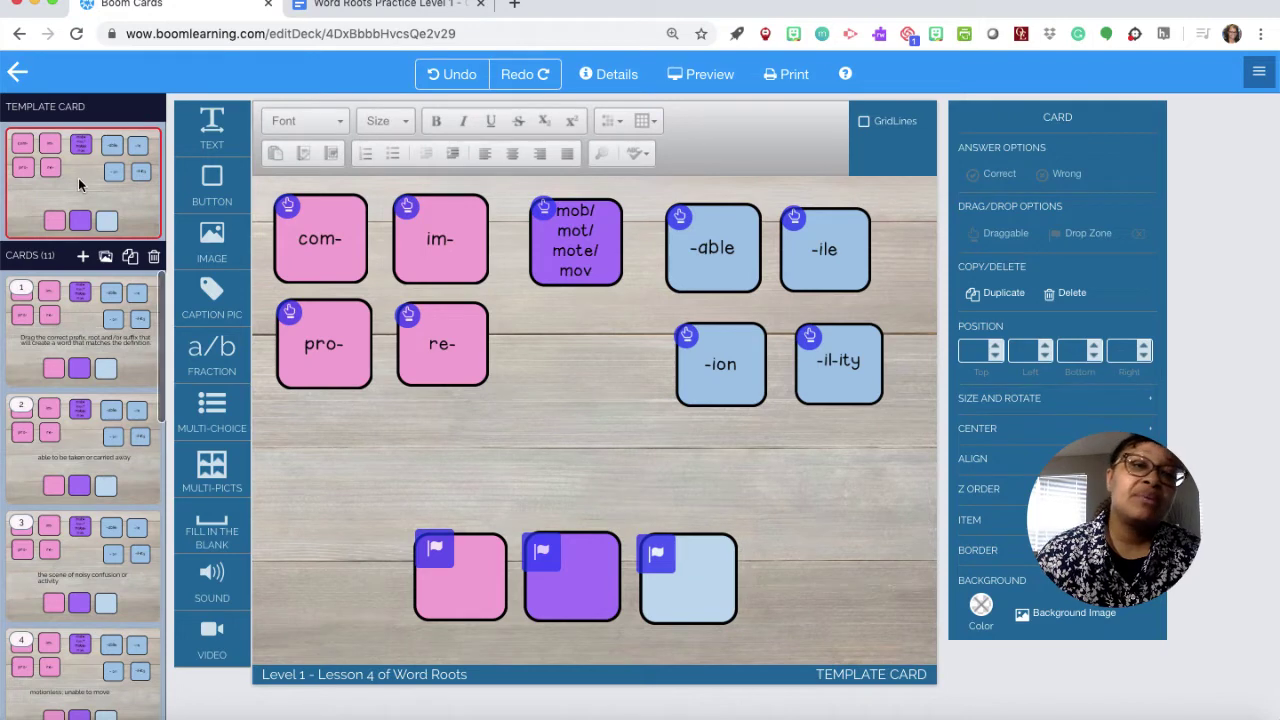
# Delete the four pink prefix tiles com-, im-, pro- and re- from the template card.
pyautogui.click(289, 203)
pyautogui.click(313, 242)
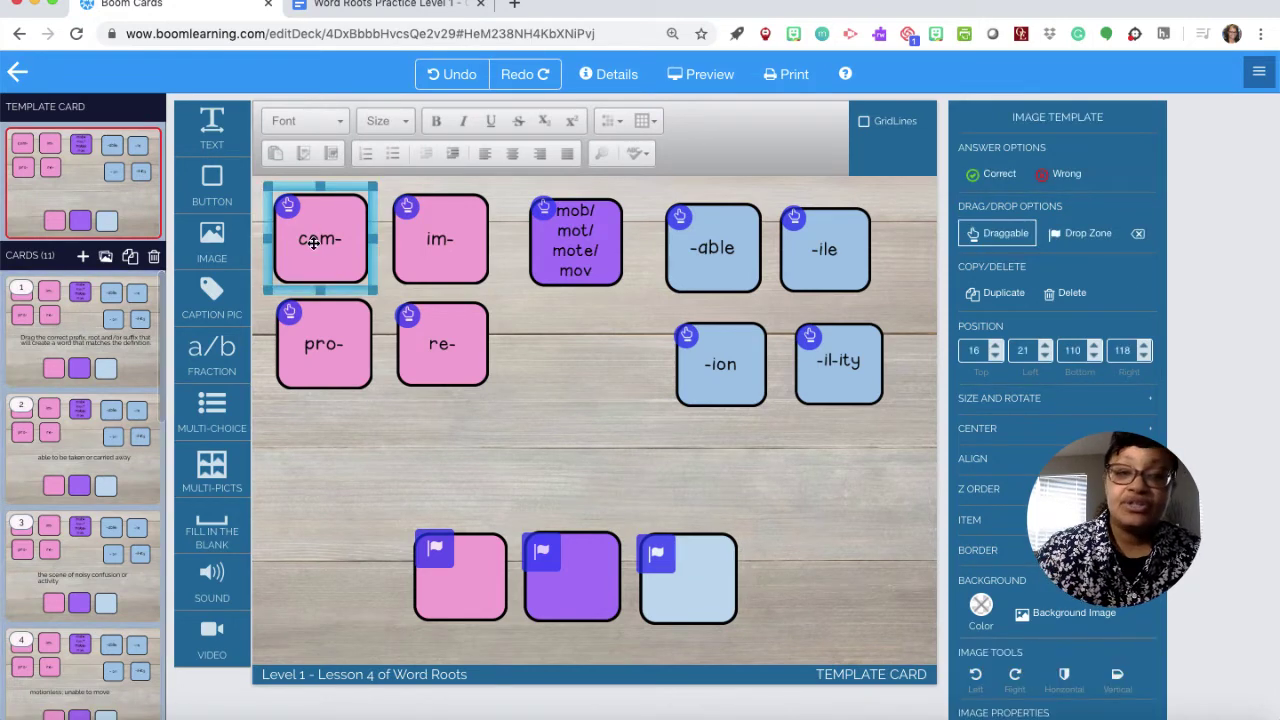
pyautogui.press('BackSpace')
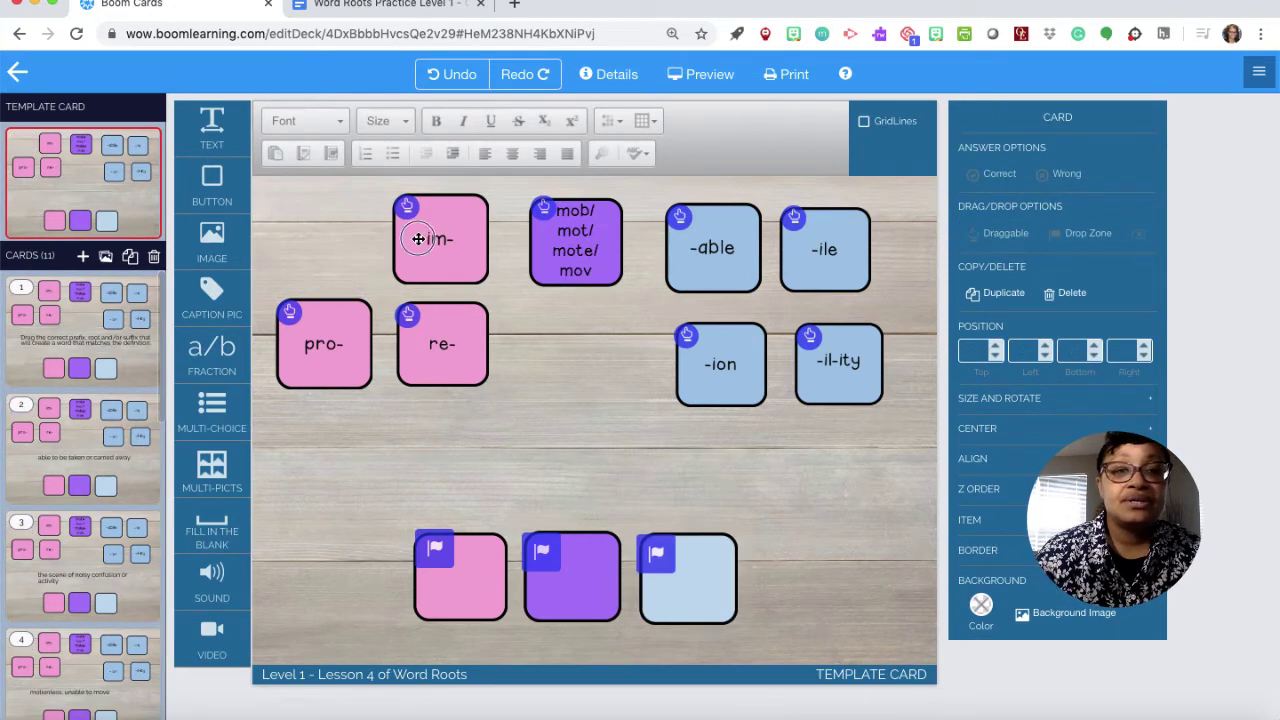
pyautogui.click(418, 239)
pyautogui.press('BackSpace')
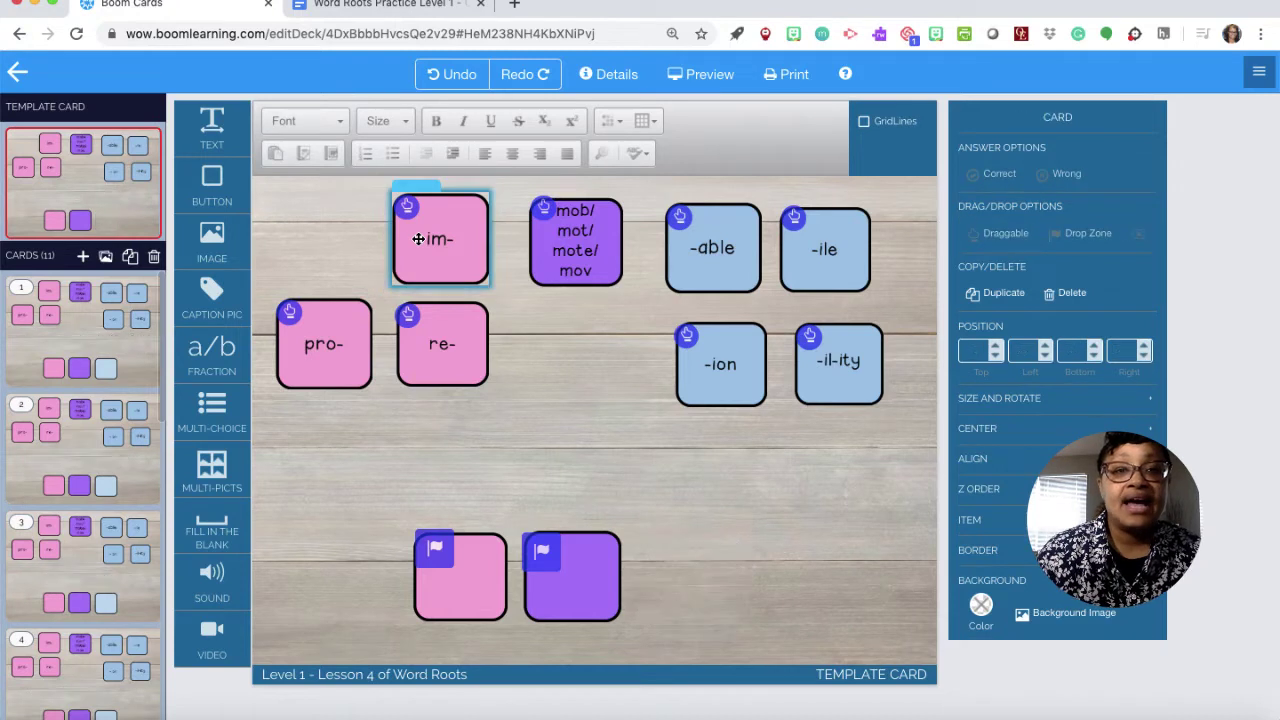
pyautogui.click(318, 340)
pyautogui.press('BackSpace')
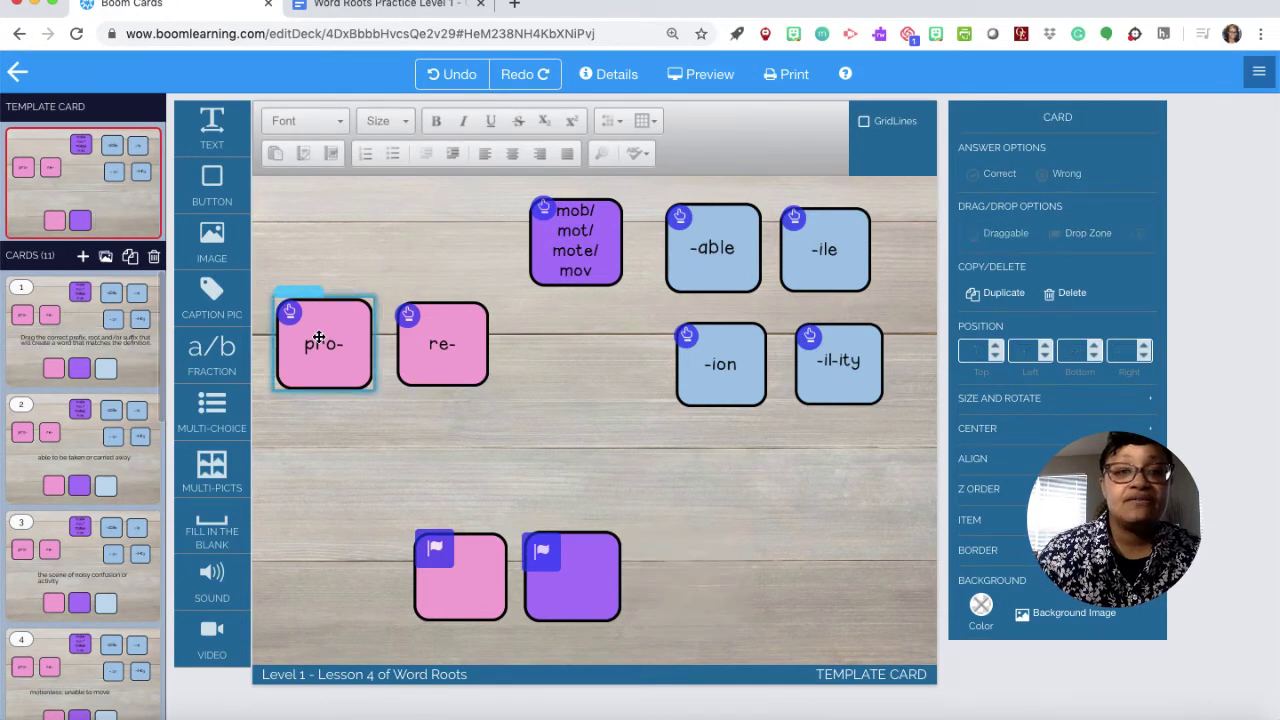
pyautogui.click(426, 356)
pyautogui.press('BackSpace')
# Delete the purple mob/mot/mote/mov tile and the -able, -ile, -il-ity and -ion tiles from the template card, and check cards 1 and 2.
pyautogui.click(563, 256)
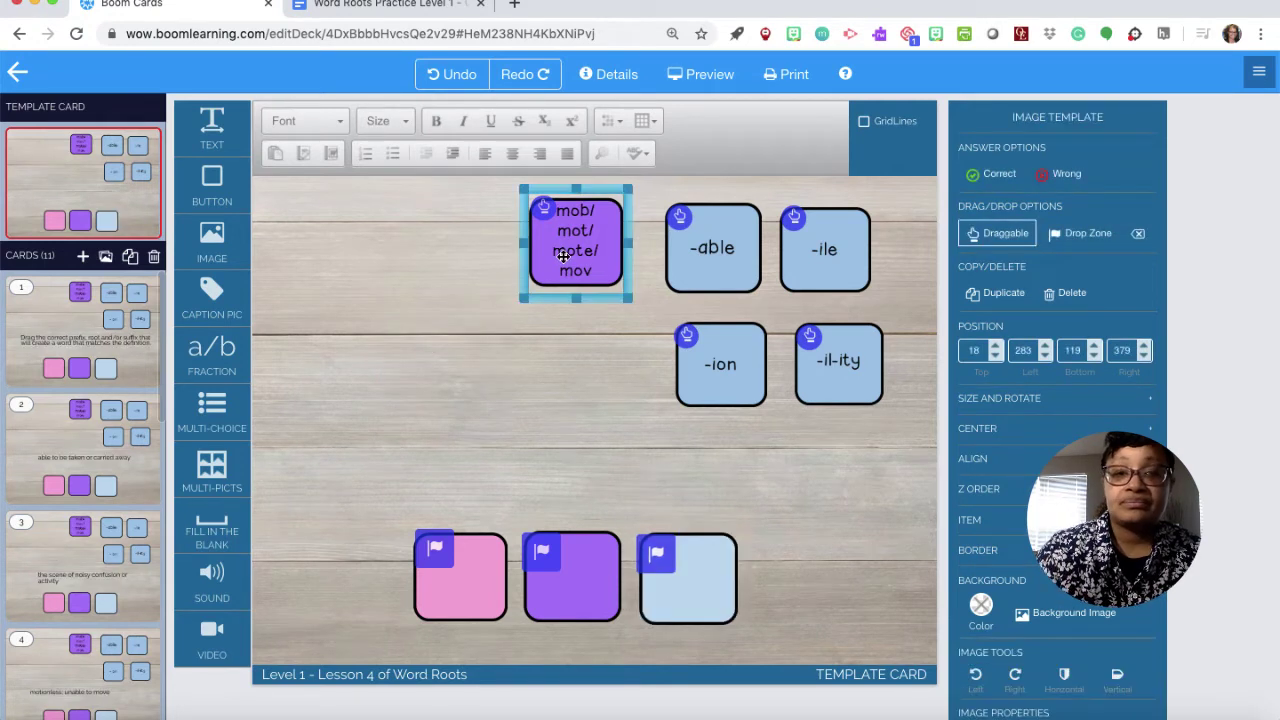
pyautogui.press('BackSpace')
pyautogui.click(718, 246)
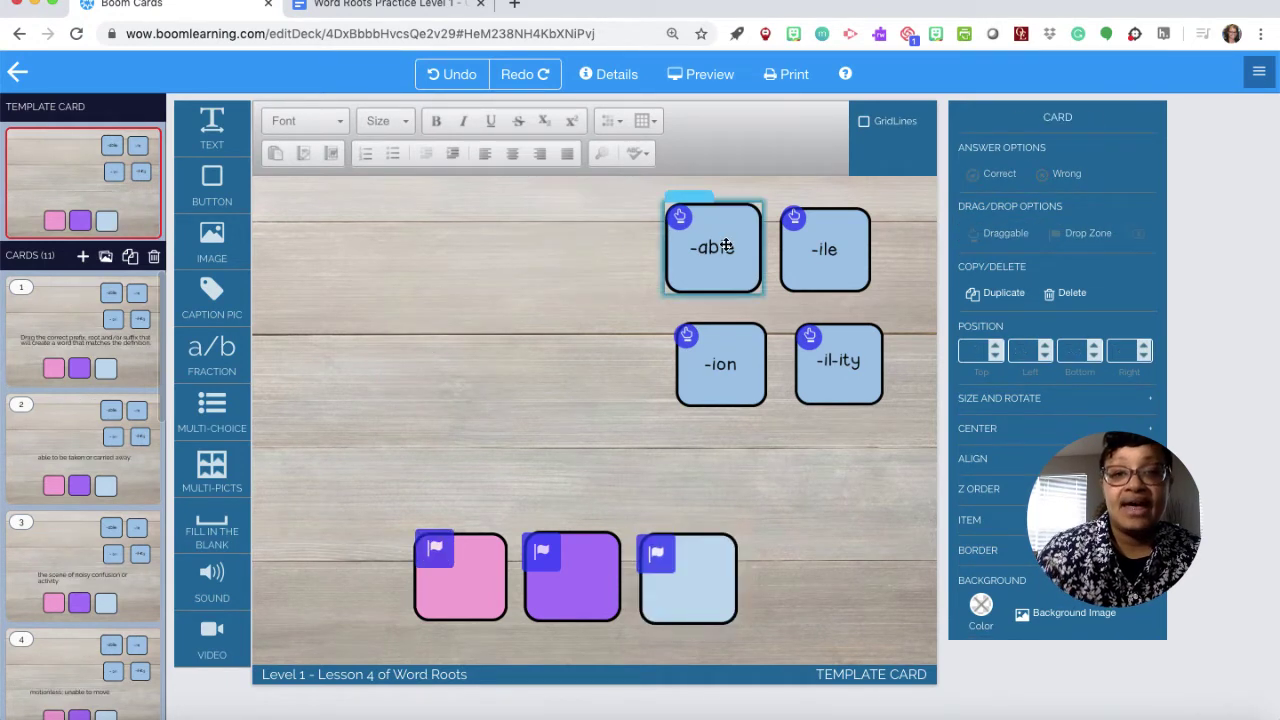
pyautogui.press('BackSpace')
pyautogui.click(818, 250)
pyautogui.press('BackSpace')
pyautogui.click(840, 355)
pyautogui.press('BackSpace')
pyautogui.click(717, 362)
pyautogui.press('BackSpace')
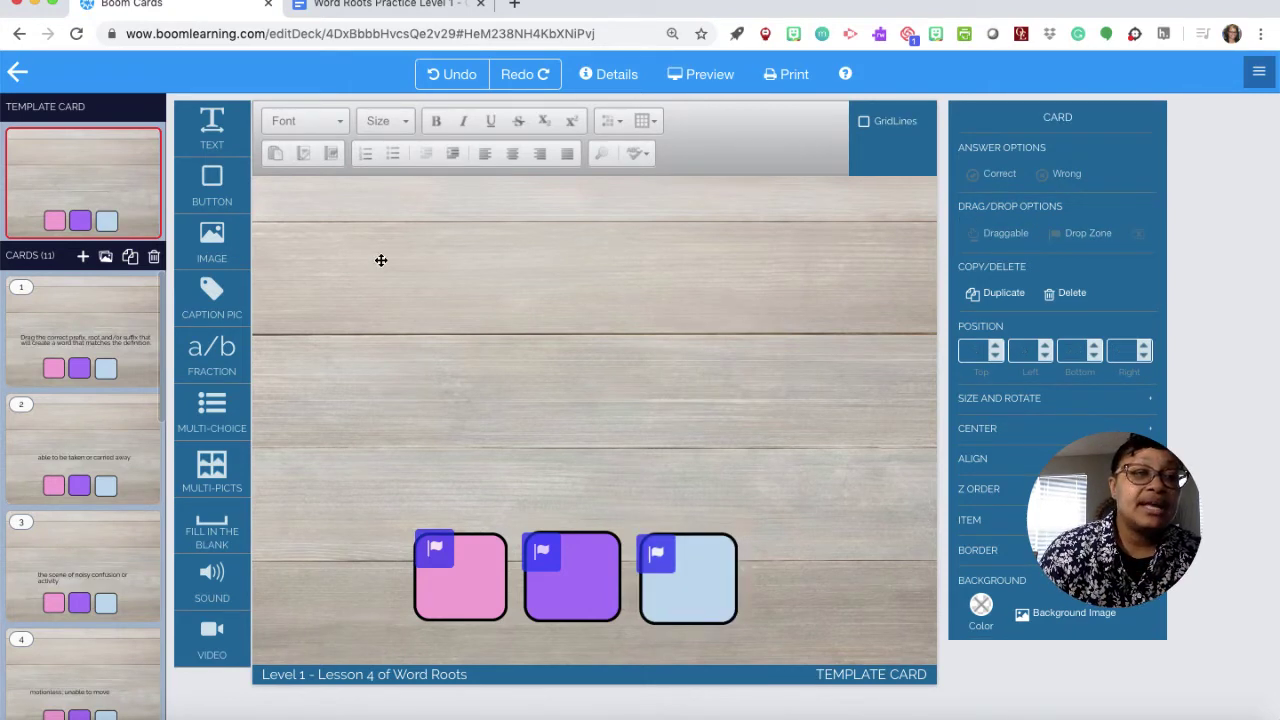
pyautogui.click(92, 342)
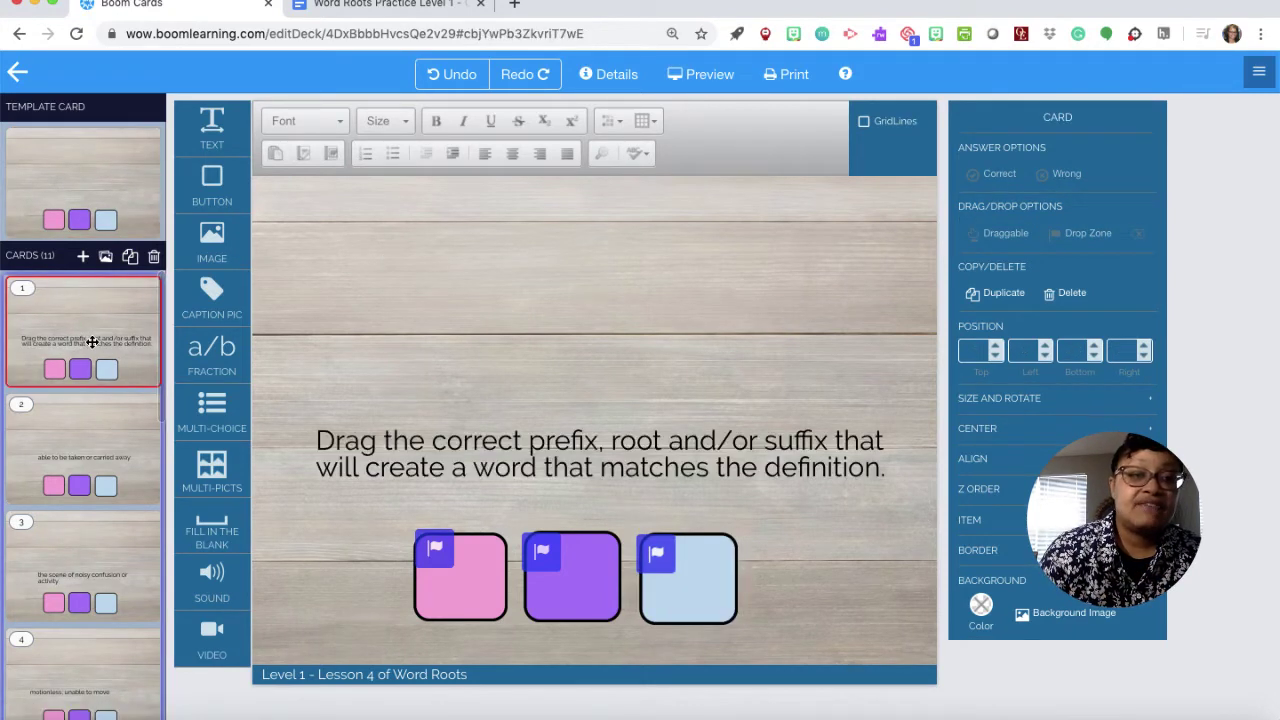
pyautogui.click(91, 466)
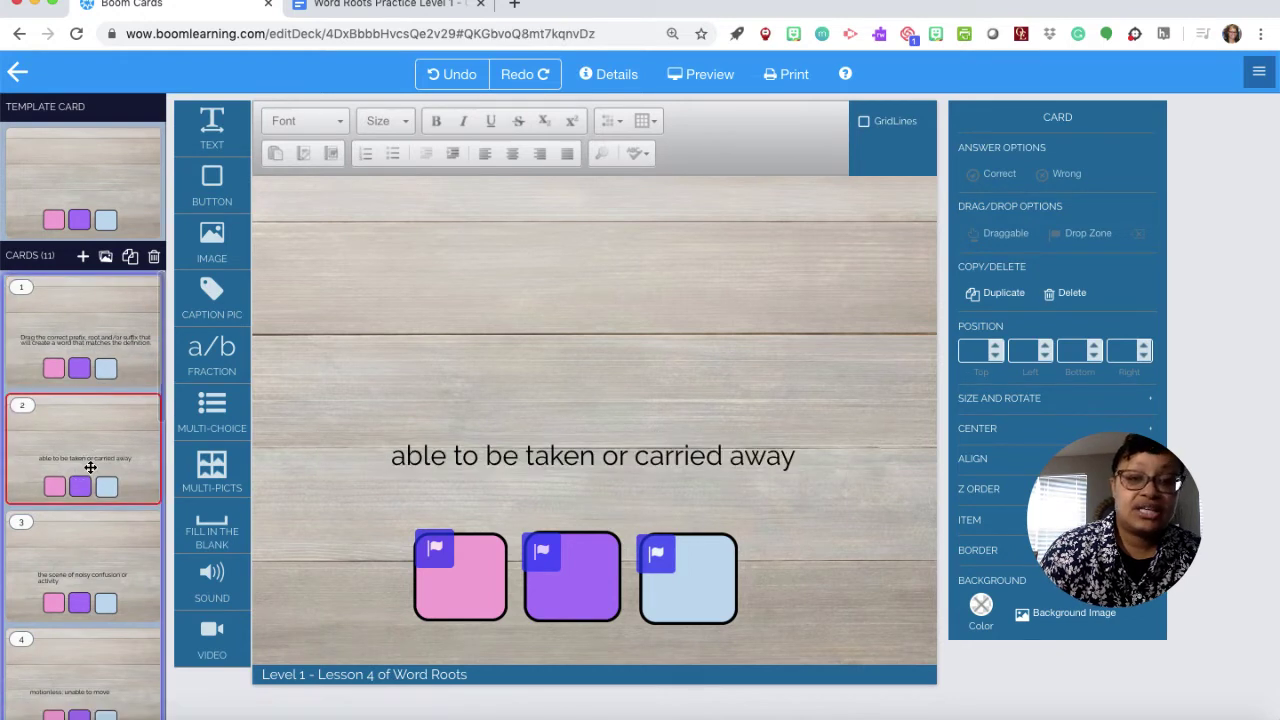
# Add the ab- prefix image to the template card, shrunk to about 106 by 95 and placed near the card's upper-left corner.
pyautogui.click(97, 180)
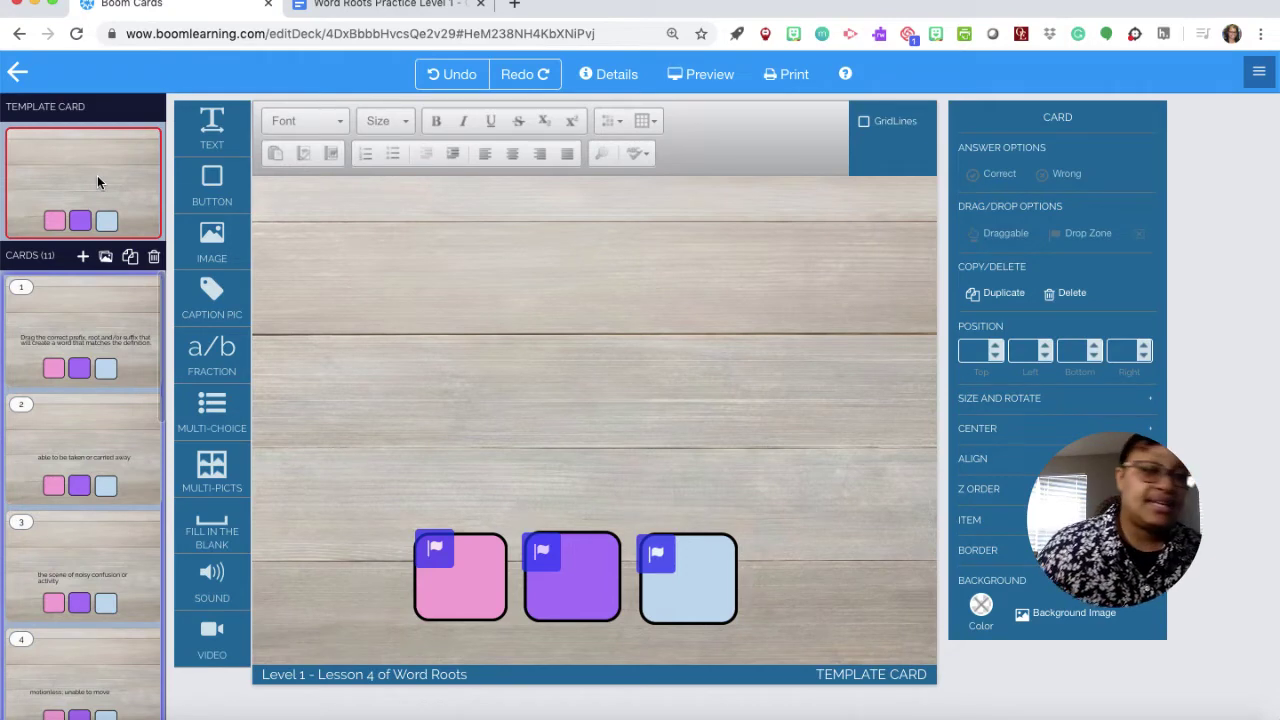
pyautogui.click(213, 248)
pyautogui.moveTo(213, 248); pyautogui.dragTo(334, 240)
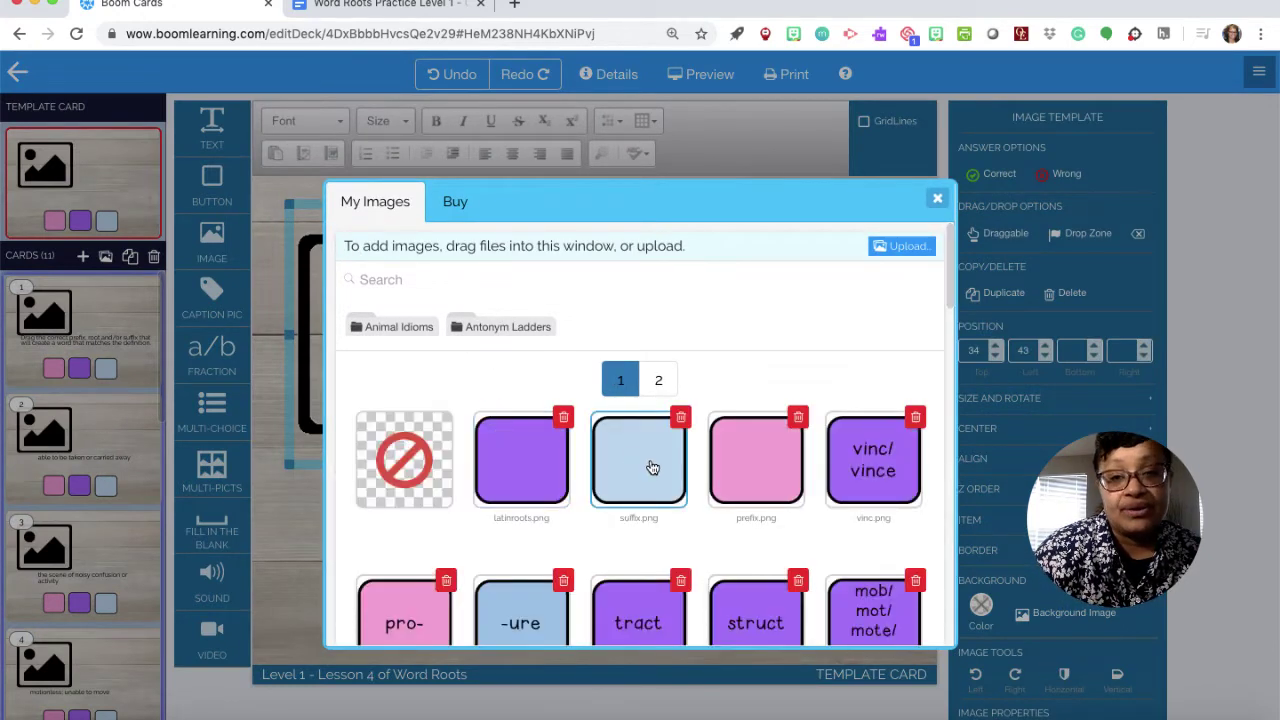
pyautogui.scroll(-3, 651, 467)
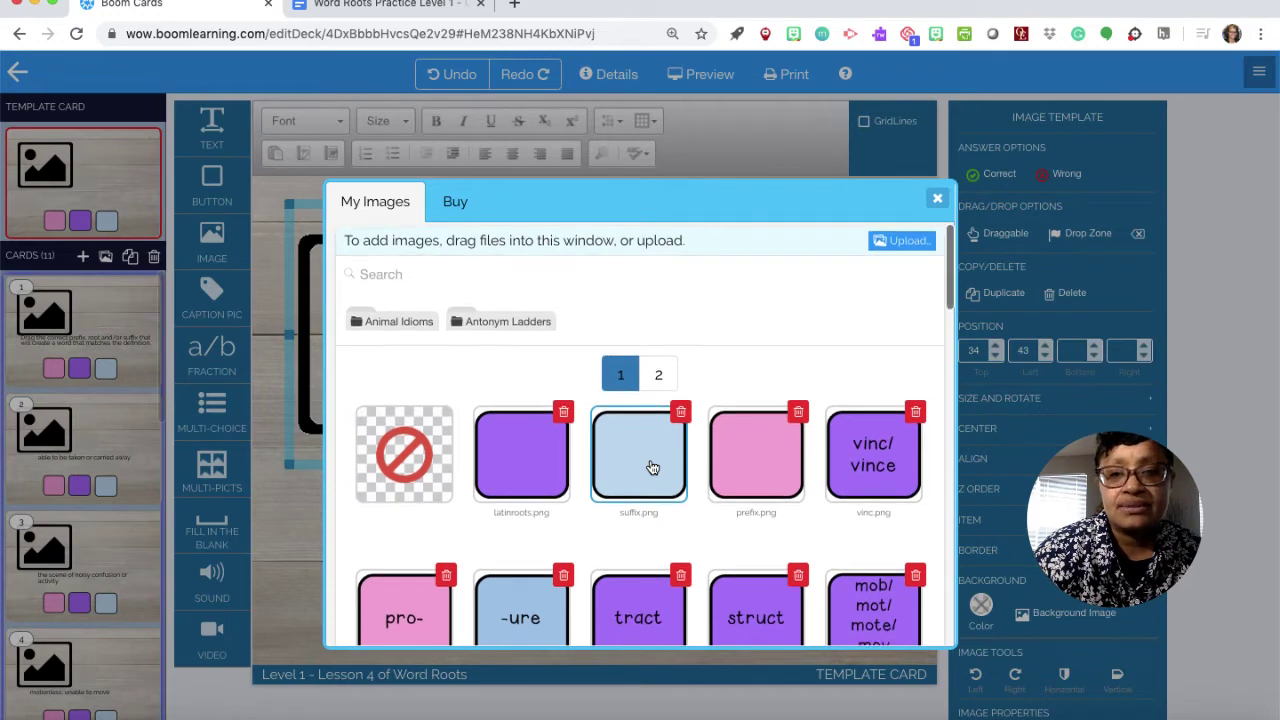
pyautogui.scroll(-5, 651, 467)
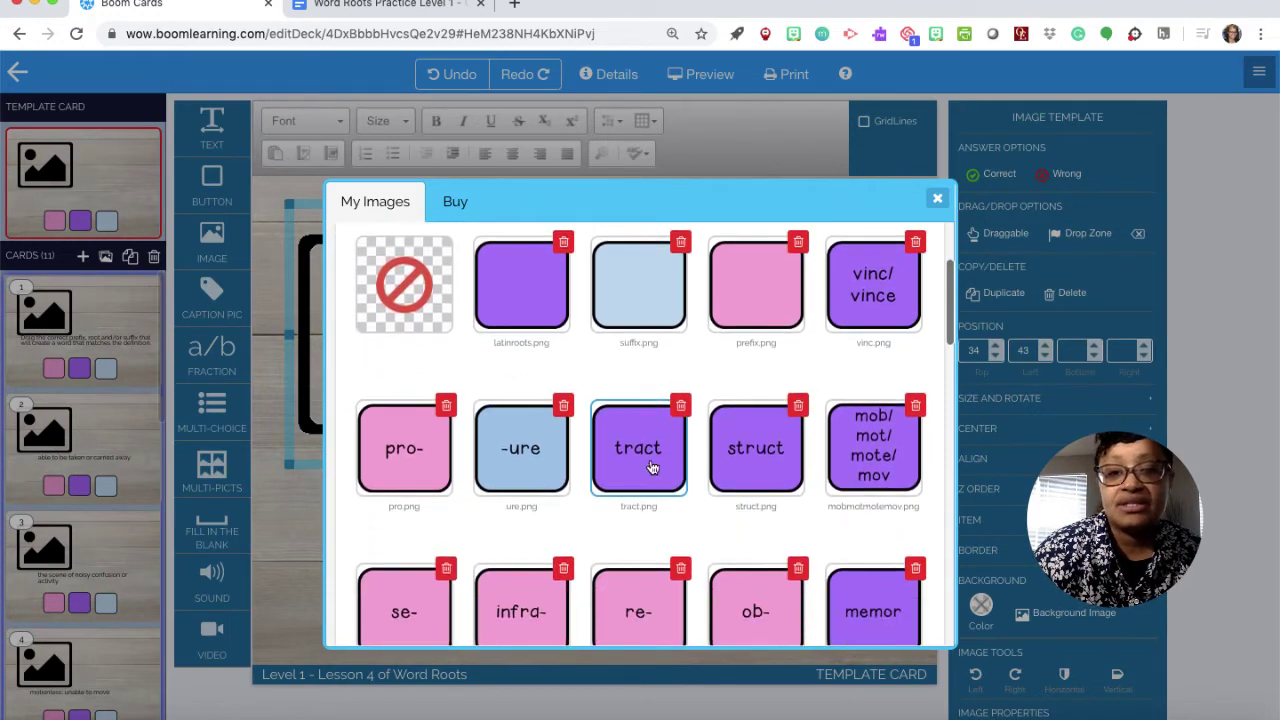
pyautogui.scroll(-8, 651, 467)
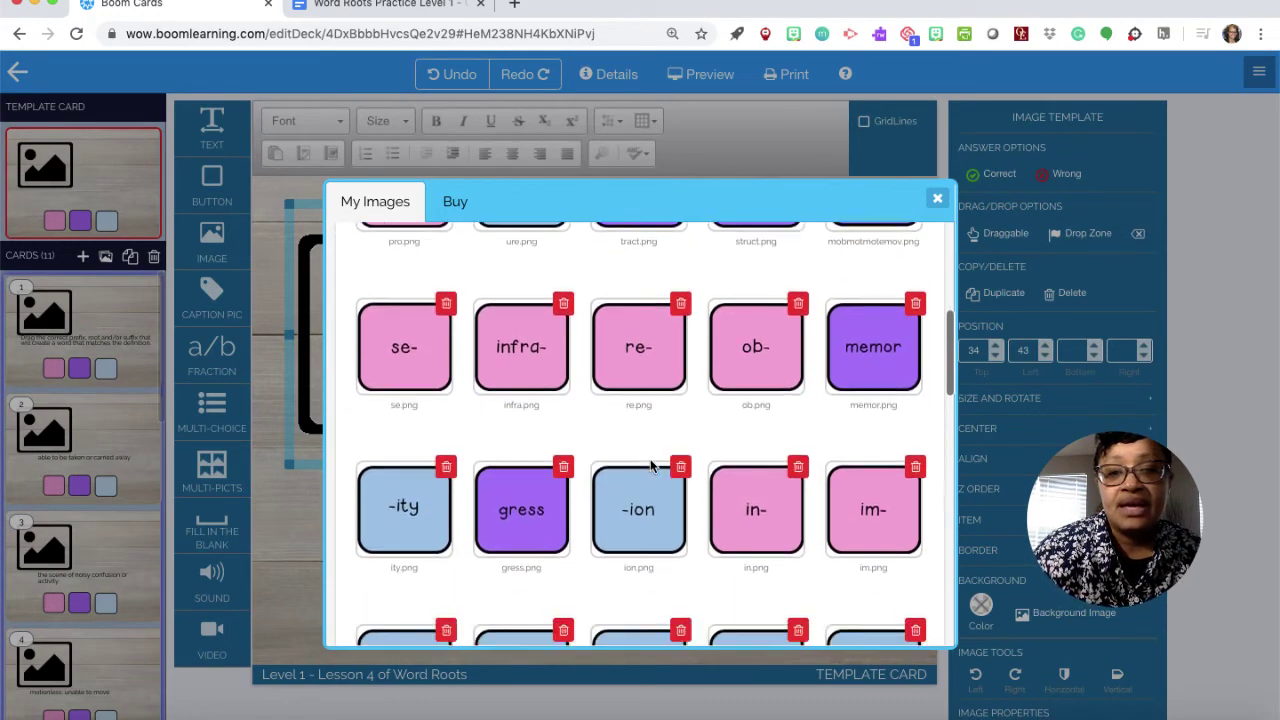
pyautogui.scroll(-4, 651, 467)
pyautogui.scroll(-3, 651, 467)
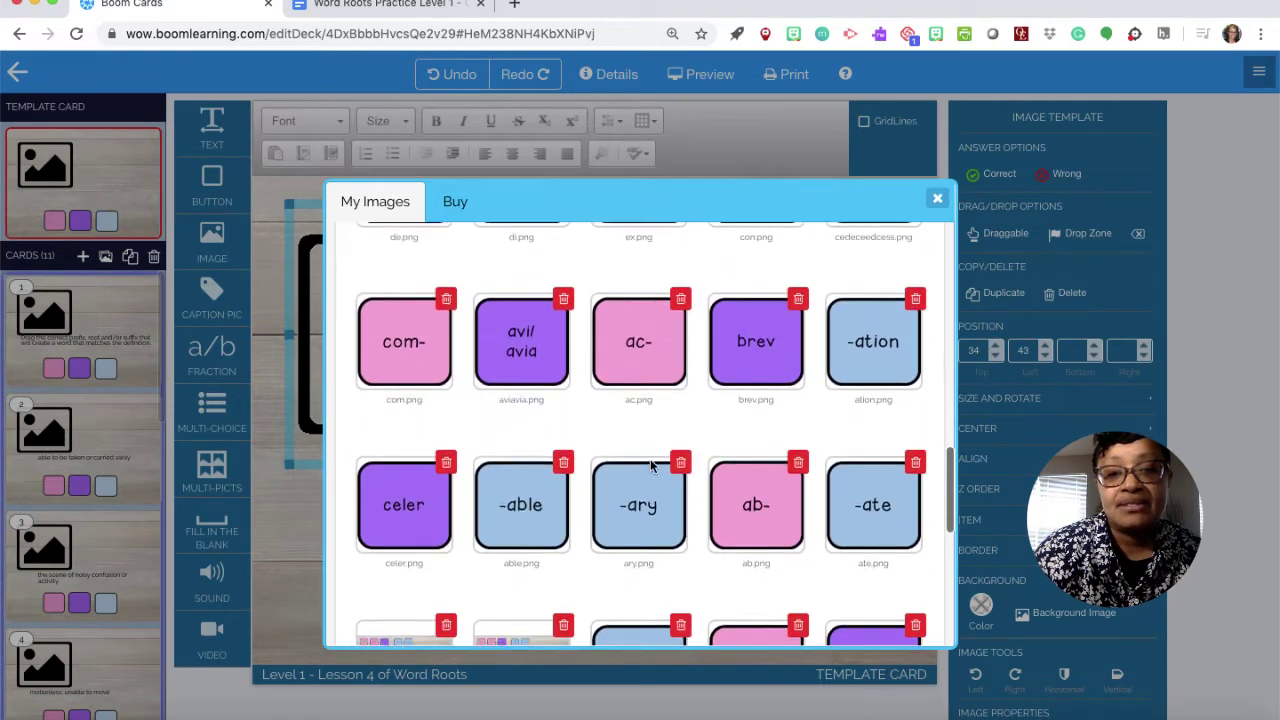
pyautogui.click(752, 495)
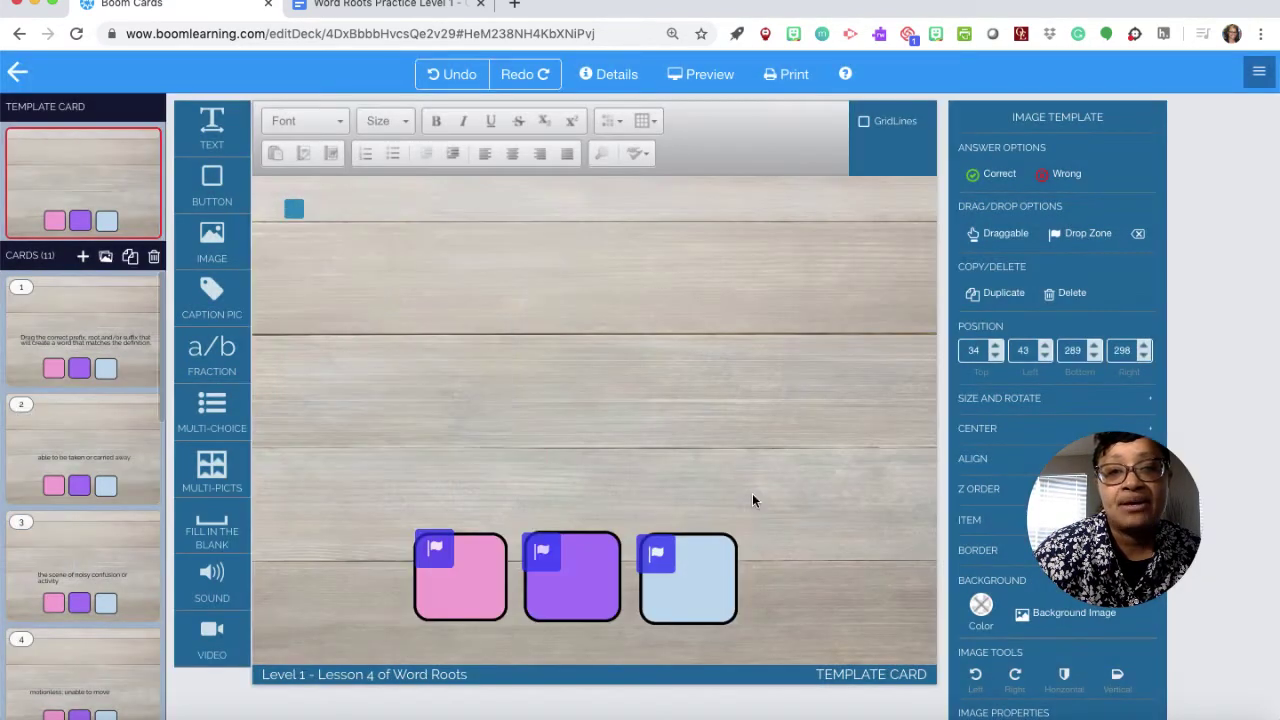
pyautogui.moveTo(718, 208); pyautogui.dragTo(404, 498)
pyautogui.moveTo(348, 557); pyautogui.dragTo(351, 260)
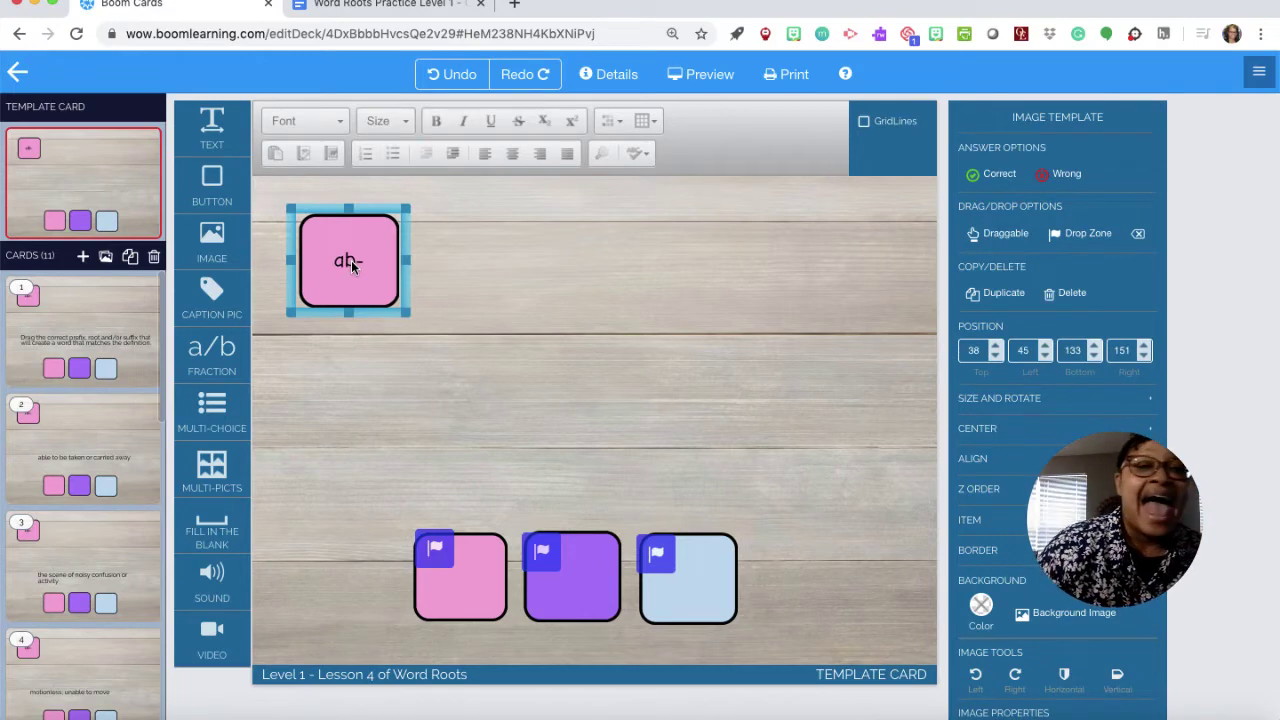
pyautogui.click(539, 263)
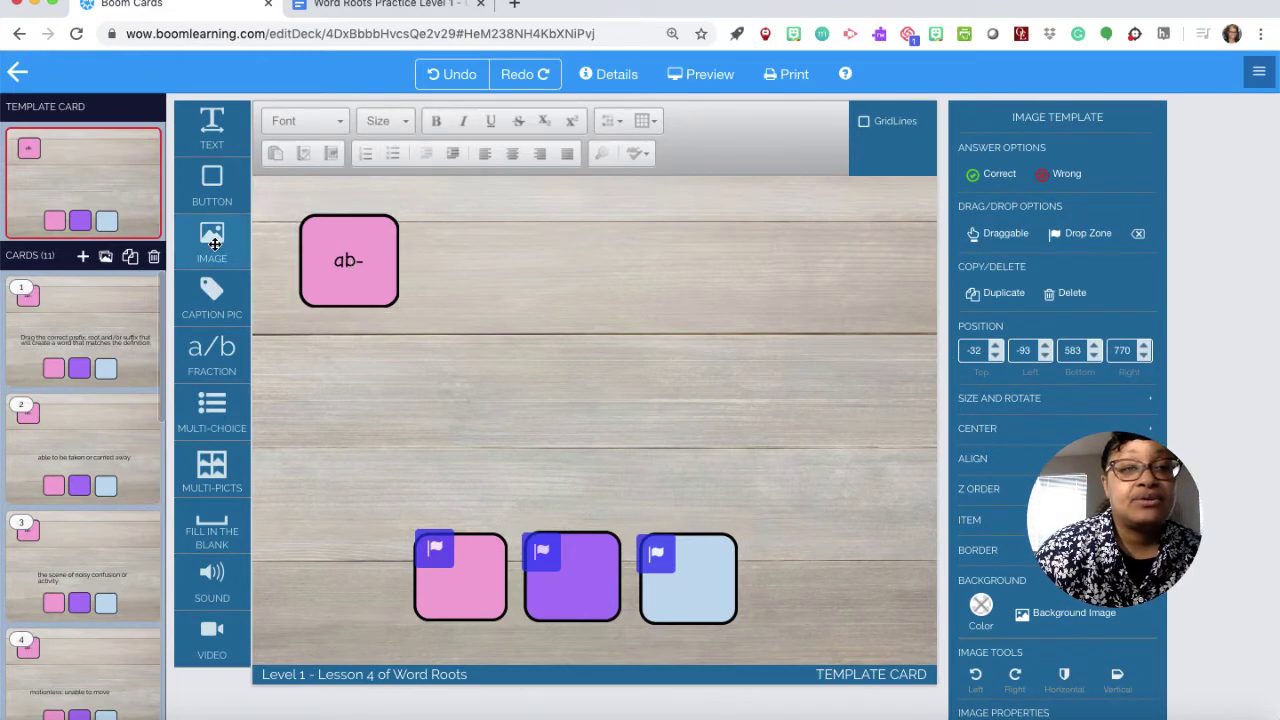
# Add the ac- prefix image to the template card, shrunk to about 98 by 92 and placed just right of the ab- tile.
pyautogui.moveTo(212, 240); pyautogui.dragTo(458, 253)
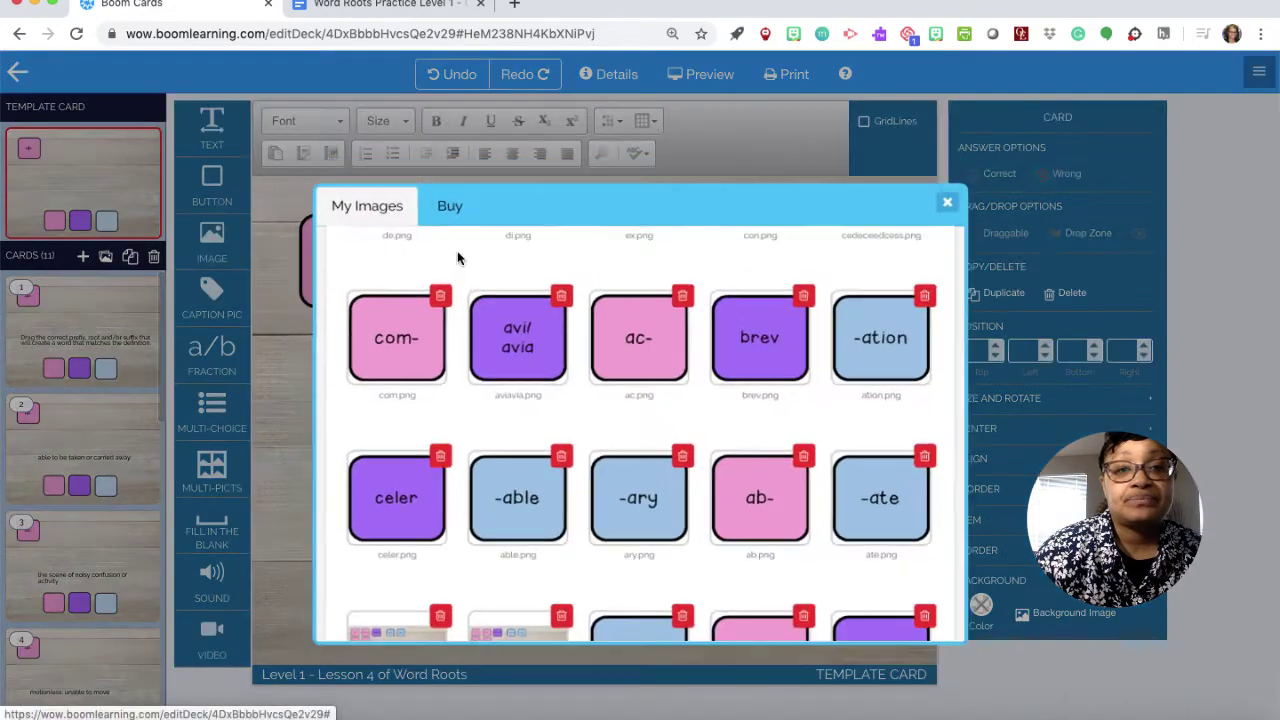
pyautogui.click(649, 336)
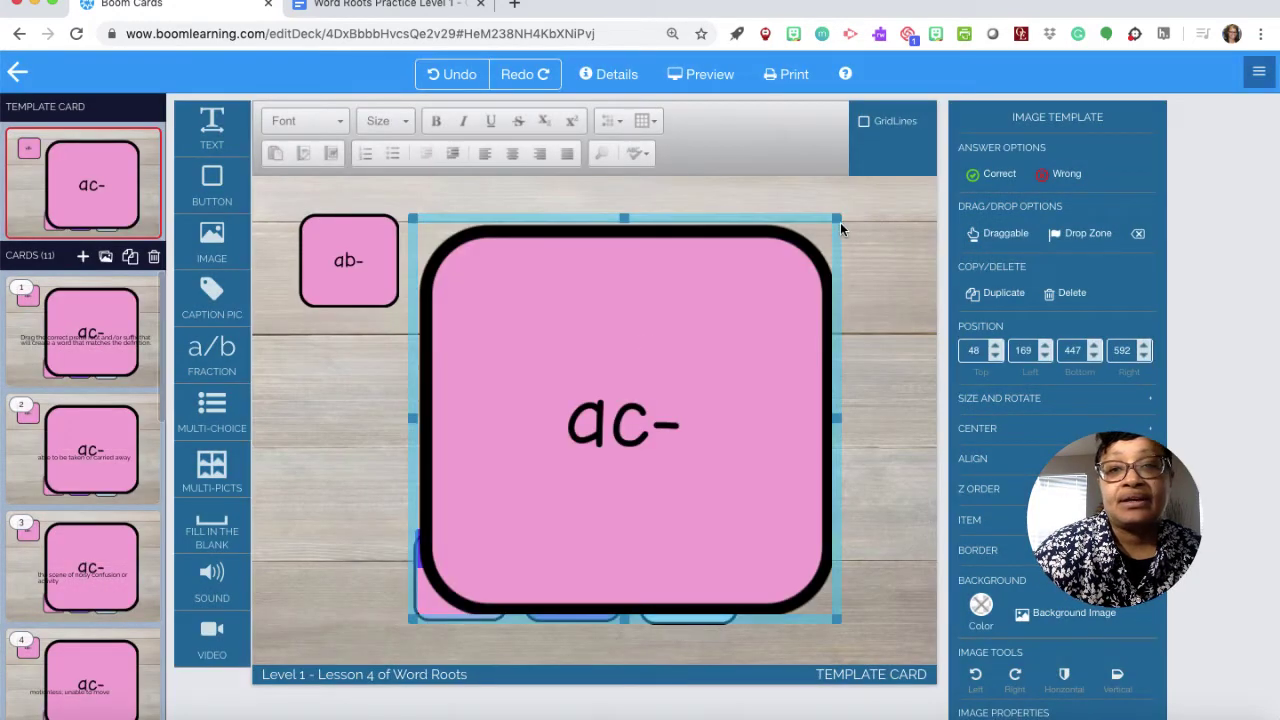
pyautogui.moveTo(836, 217); pyautogui.dragTo(530, 509)
pyautogui.moveTo(505, 552); pyautogui.dragTo(481, 246)
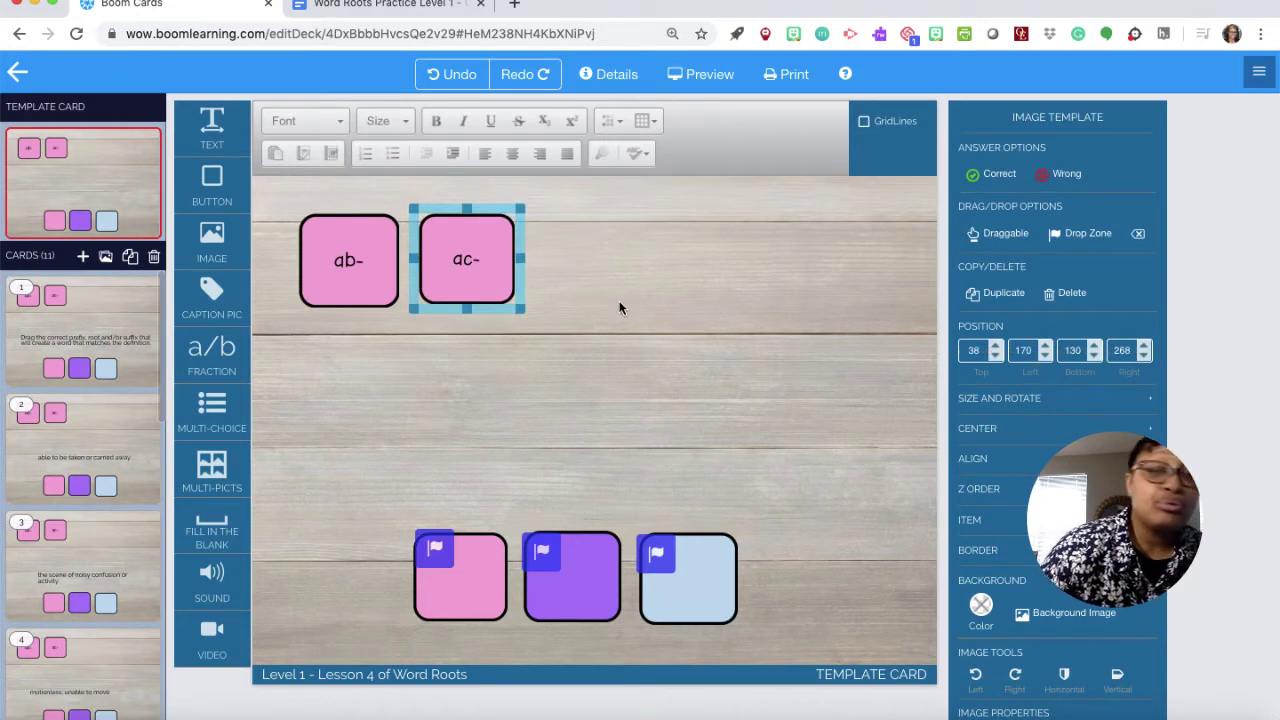
# Add the pro- prefix image to the template card, shrunk to tile size and placed directly below the ab- tile.
pyautogui.moveTo(211, 245); pyautogui.dragTo(345, 352)
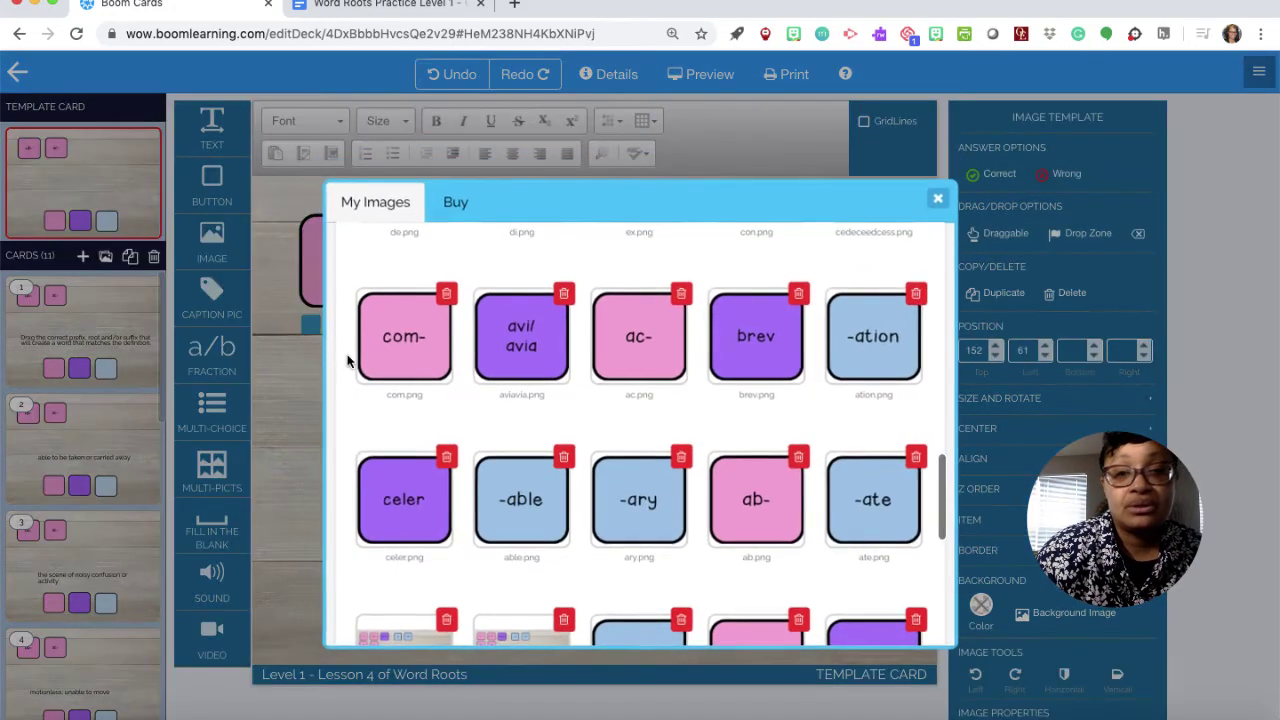
pyautogui.scroll(-4, 603, 504)
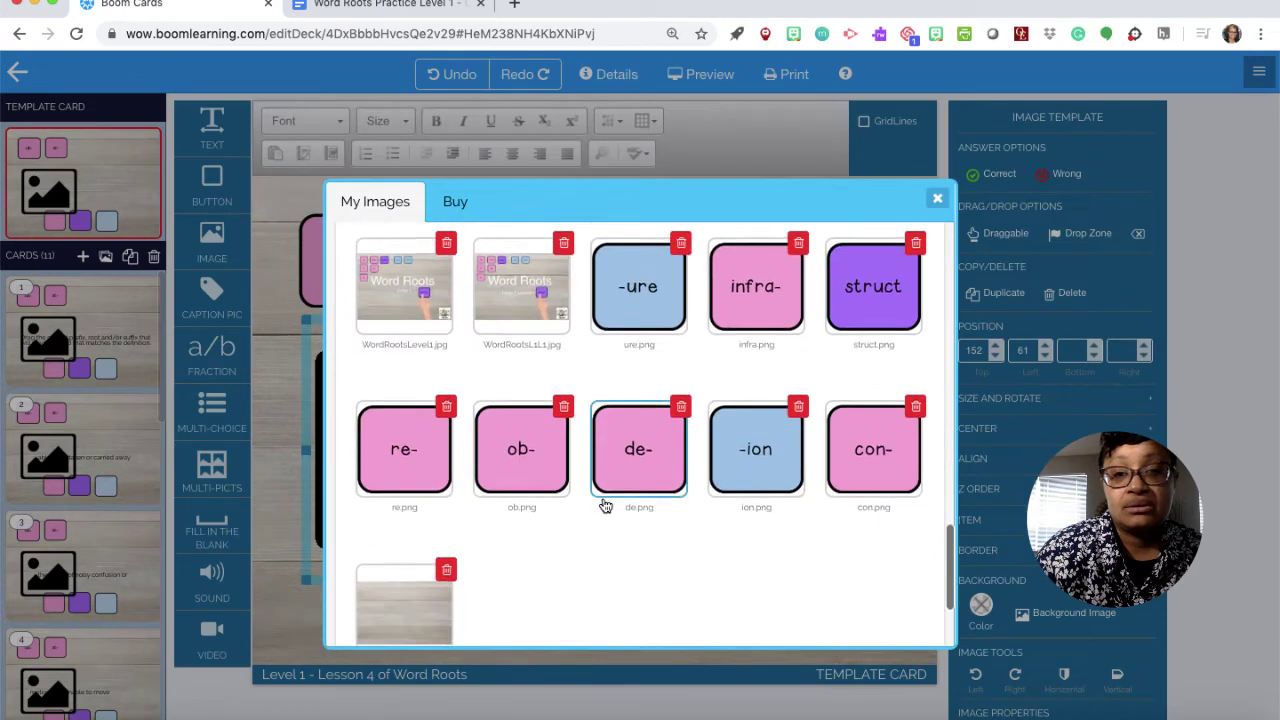
pyautogui.scroll(7, 603, 504)
pyautogui.scroll(3, 603, 504)
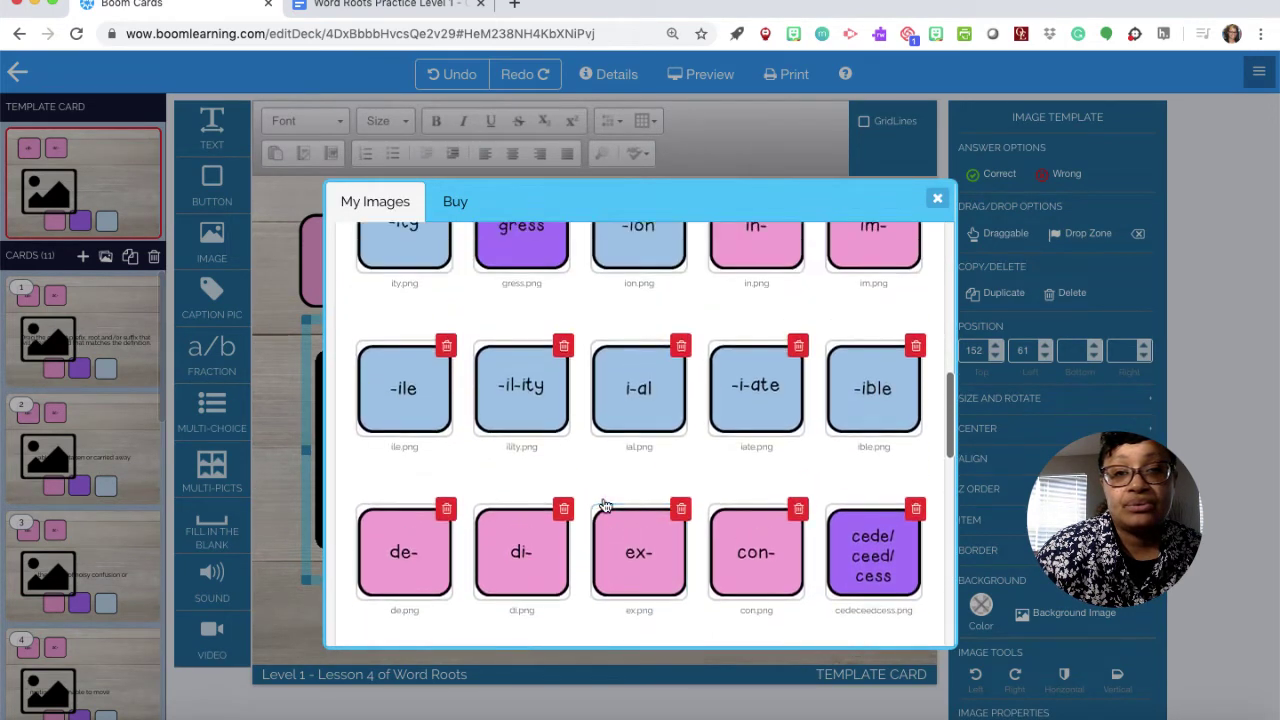
pyautogui.scroll(3, 603, 504)
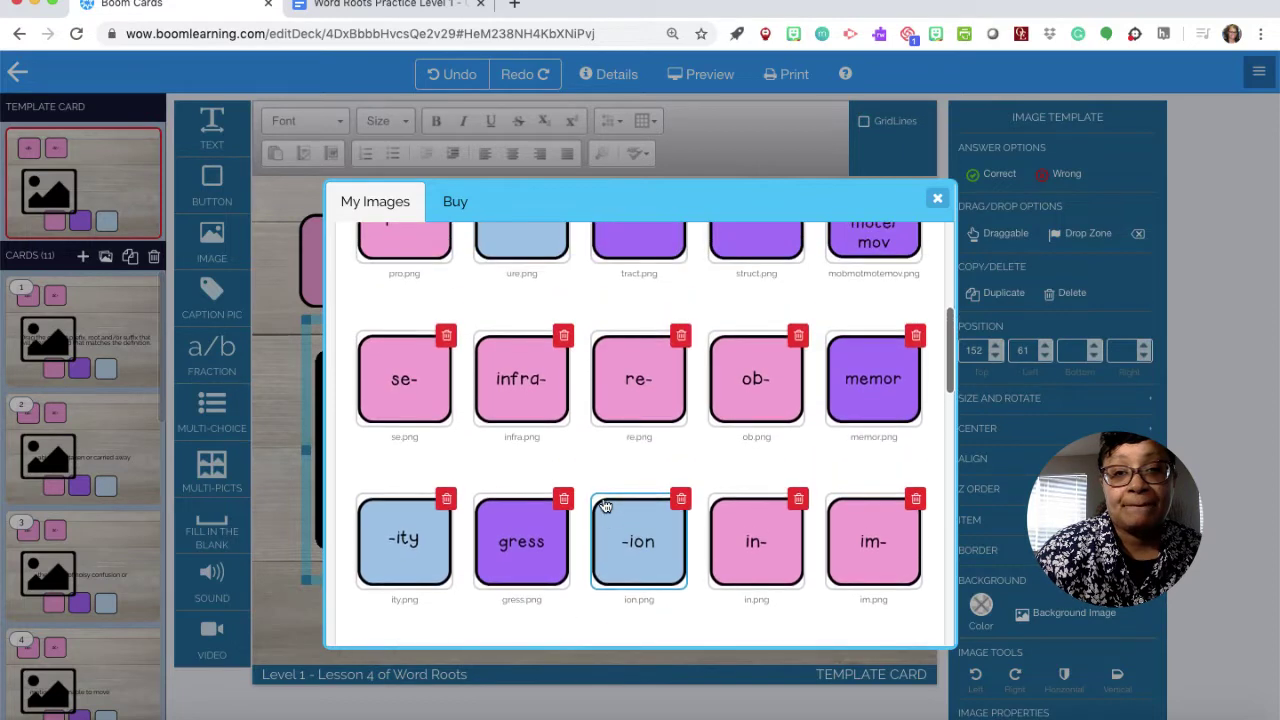
pyautogui.click(406, 393)
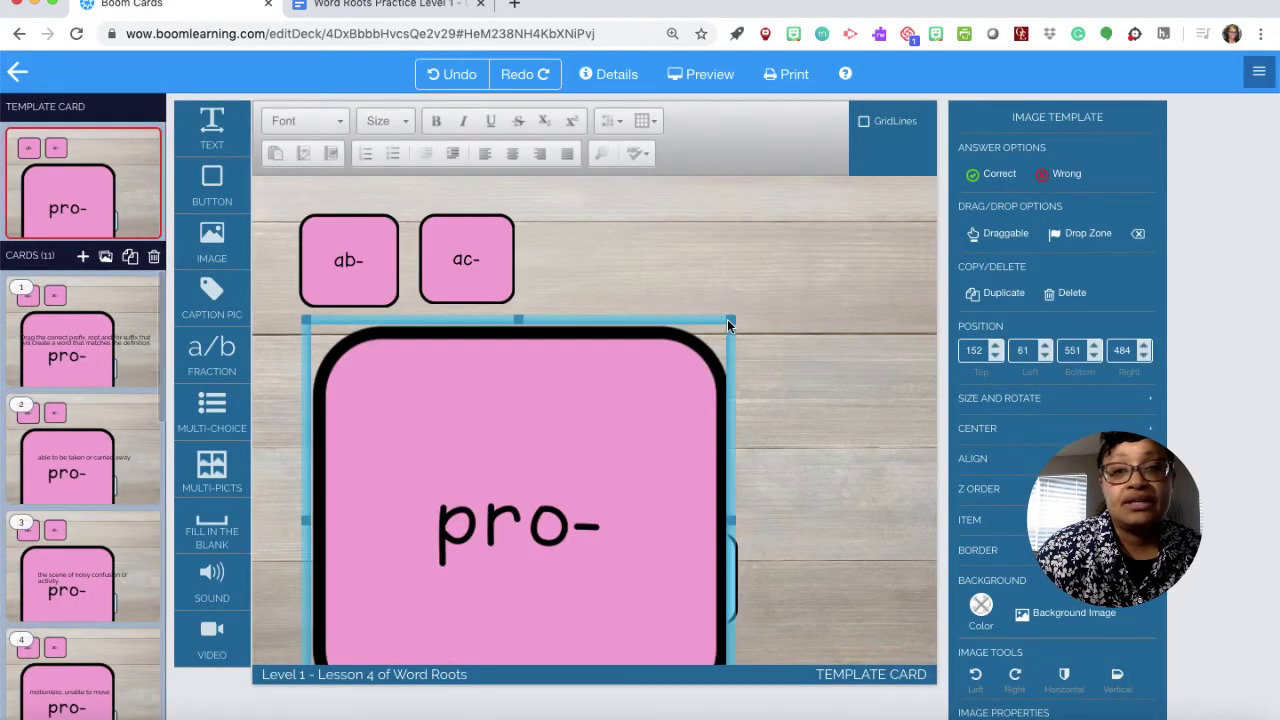
pyautogui.moveTo(730, 322); pyautogui.dragTo(405, 327)
pyautogui.click(459, 367)
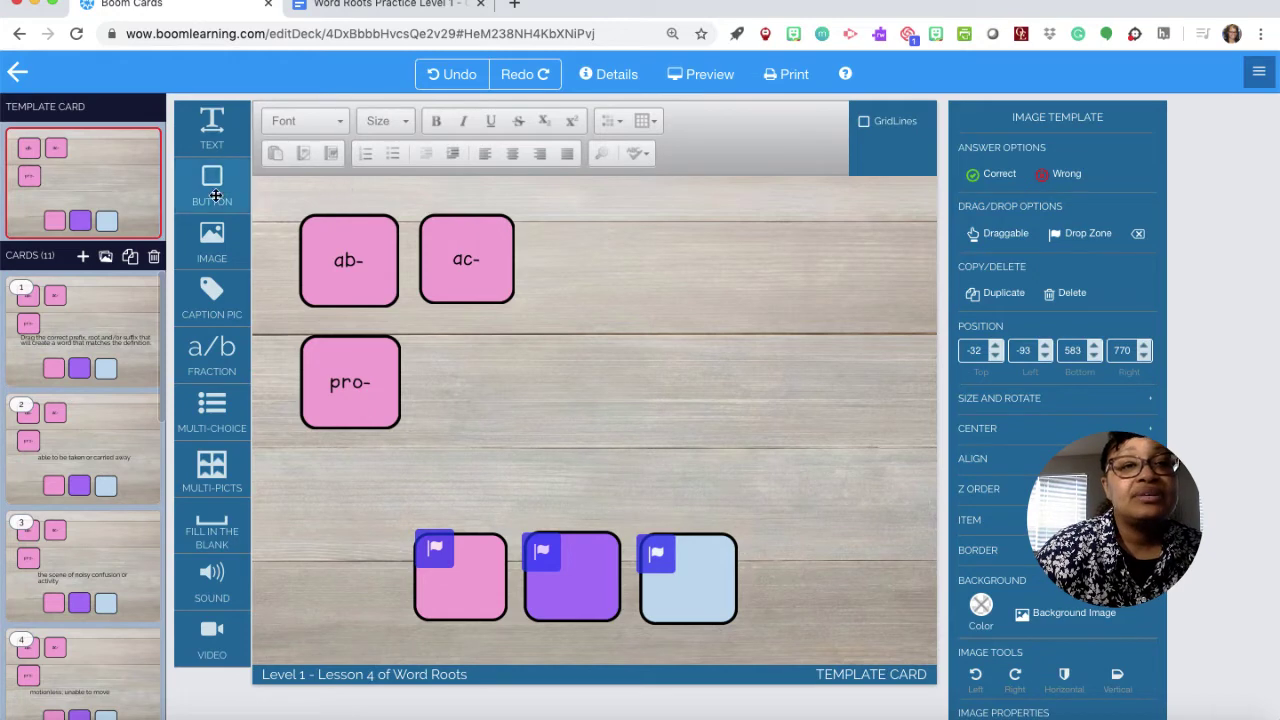
# Add the se- prefix image to the template card, shrunk to about 112 by 99 and aligned beside the pro- tile under ac-.
pyautogui.moveTo(216, 256); pyautogui.dragTo(467, 381)
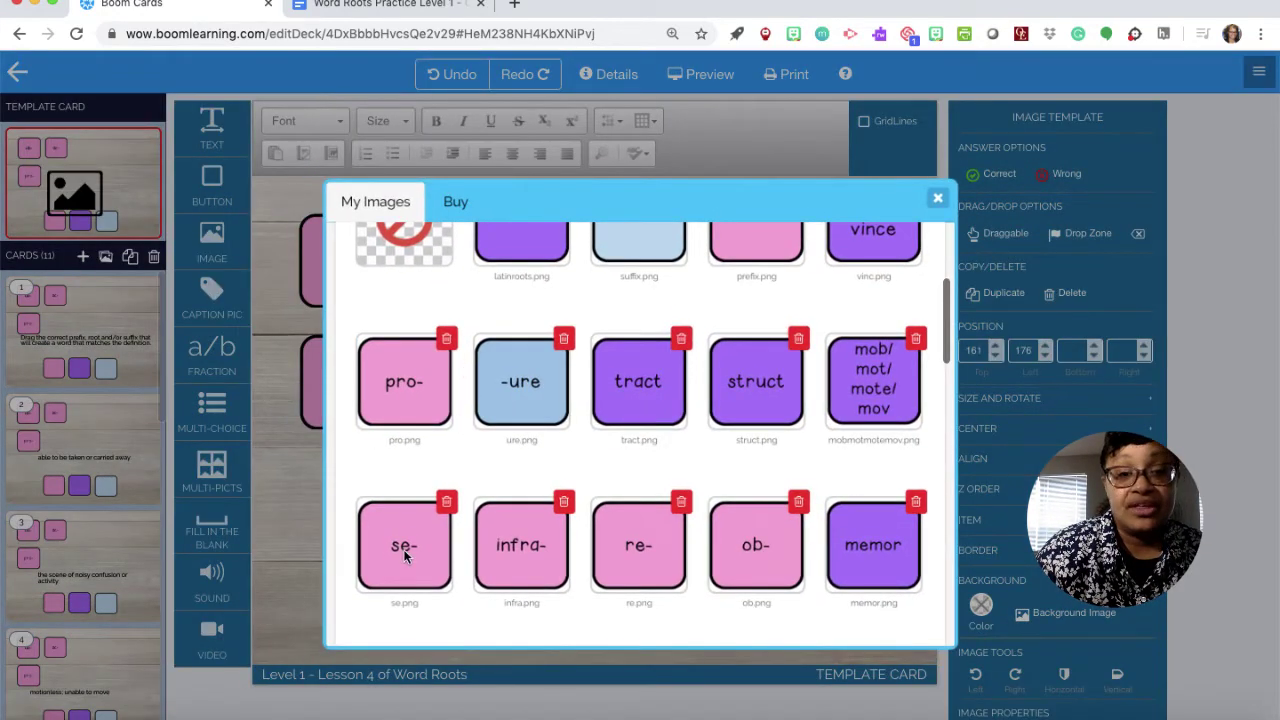
pyautogui.click(404, 551)
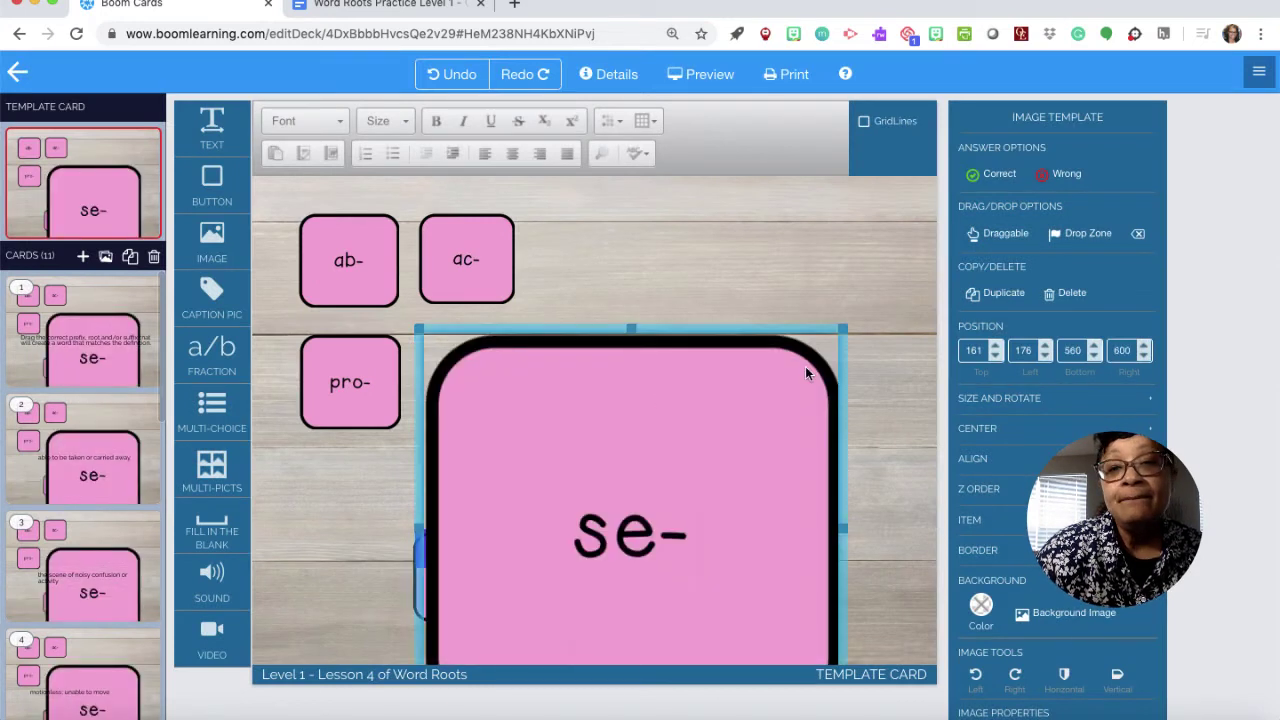
pyautogui.moveTo(840, 326); pyautogui.dragTo(564, 578)
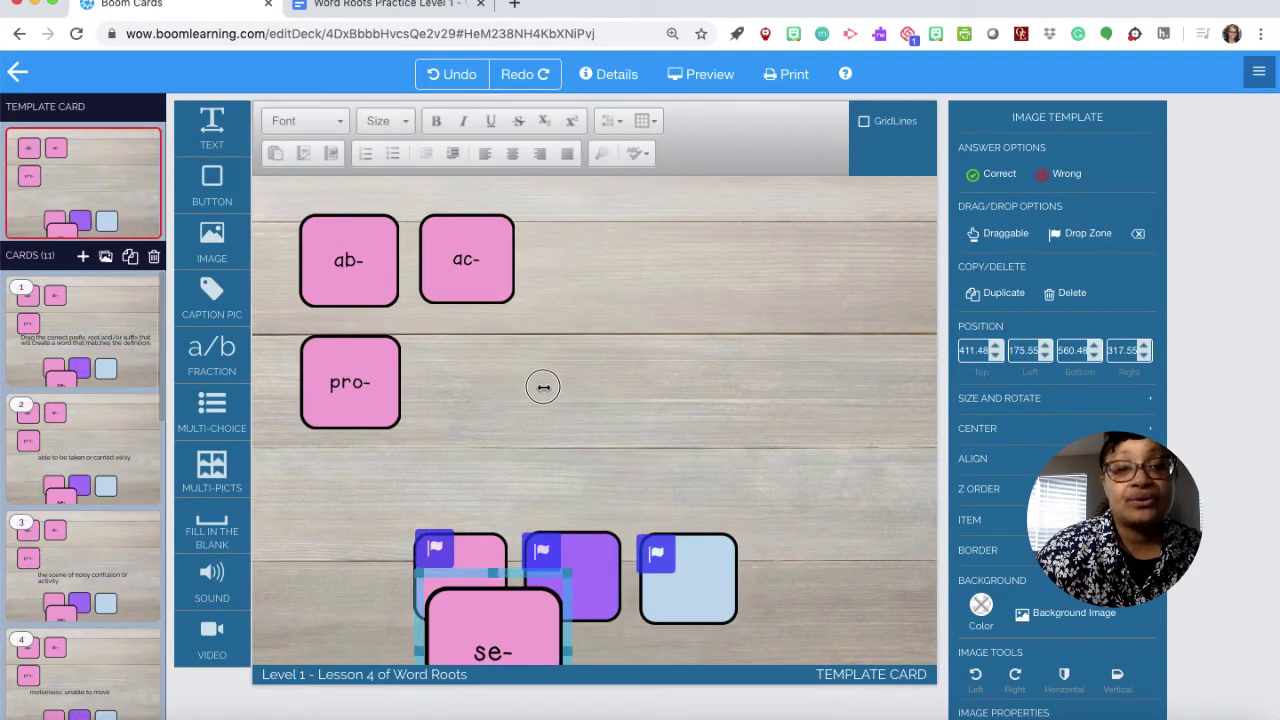
pyautogui.moveTo(509, 640); pyautogui.dragTo(504, 371)
pyautogui.moveTo(558, 318); pyautogui.dragTo(535, 361)
pyautogui.moveTo(482, 414); pyautogui.dragTo(488, 394)
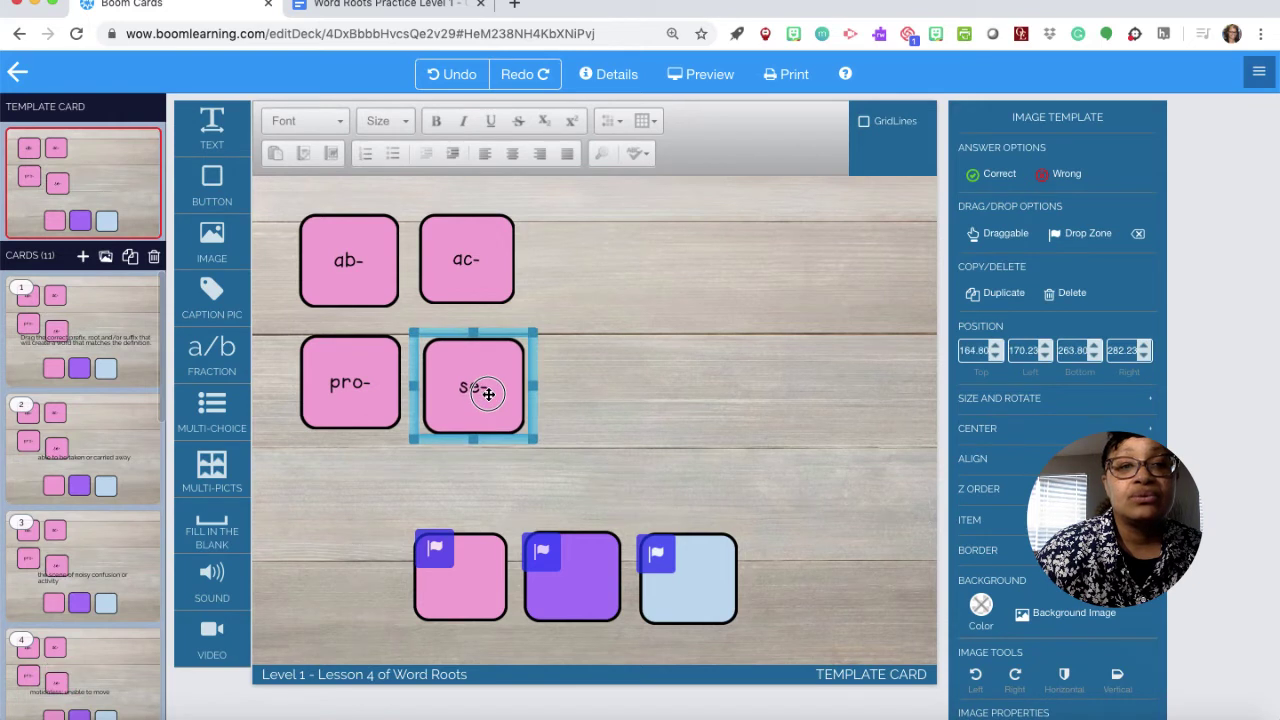
pyautogui.click(583, 394)
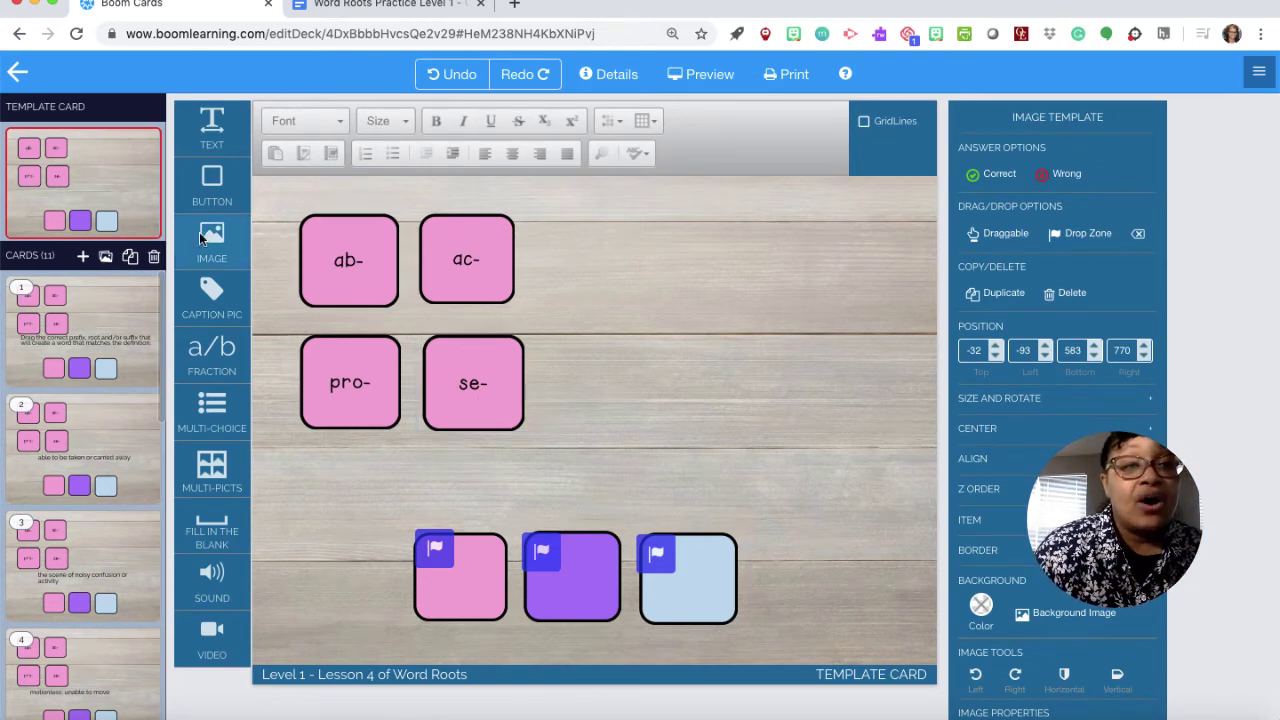
# Add the brev root image to the template card, shrunk to about 92 by 87 and placed right of the ac- tile.
pyautogui.moveTo(209, 249); pyautogui.dragTo(611, 263)
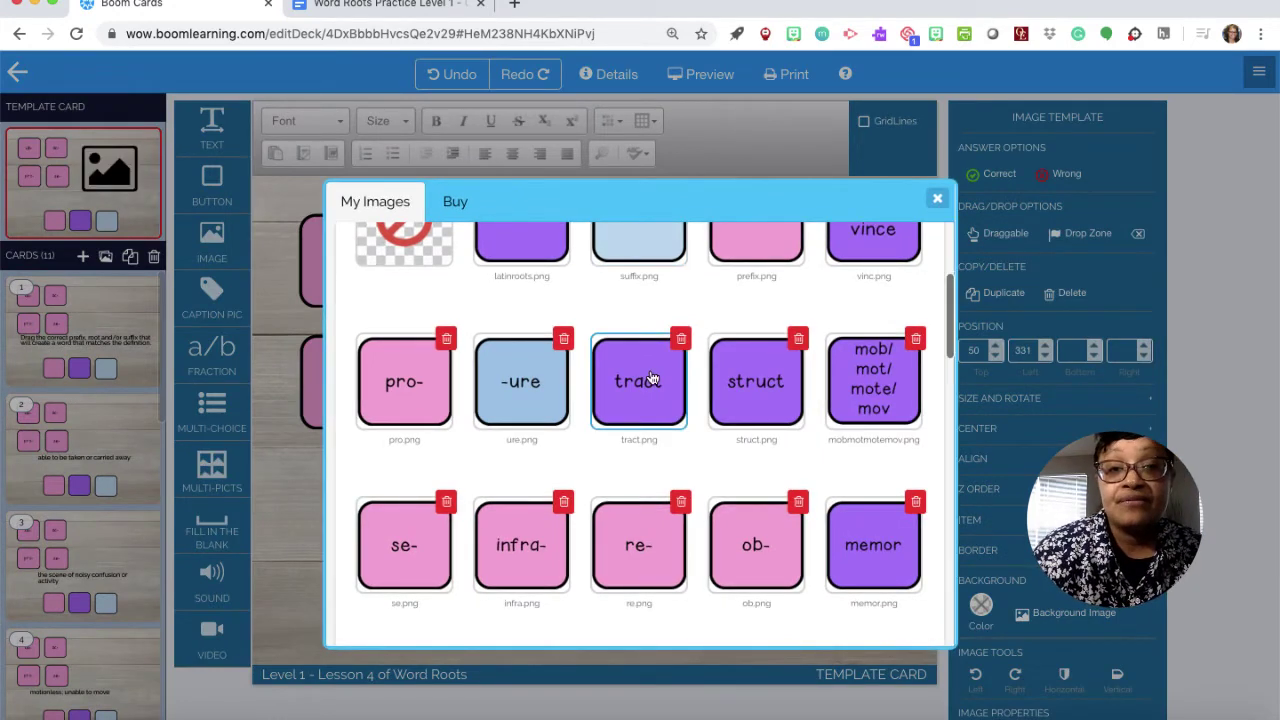
pyautogui.scroll(2, 650, 379)
pyautogui.scroll(-6, 651, 371)
pyautogui.scroll(-5, 650, 370)
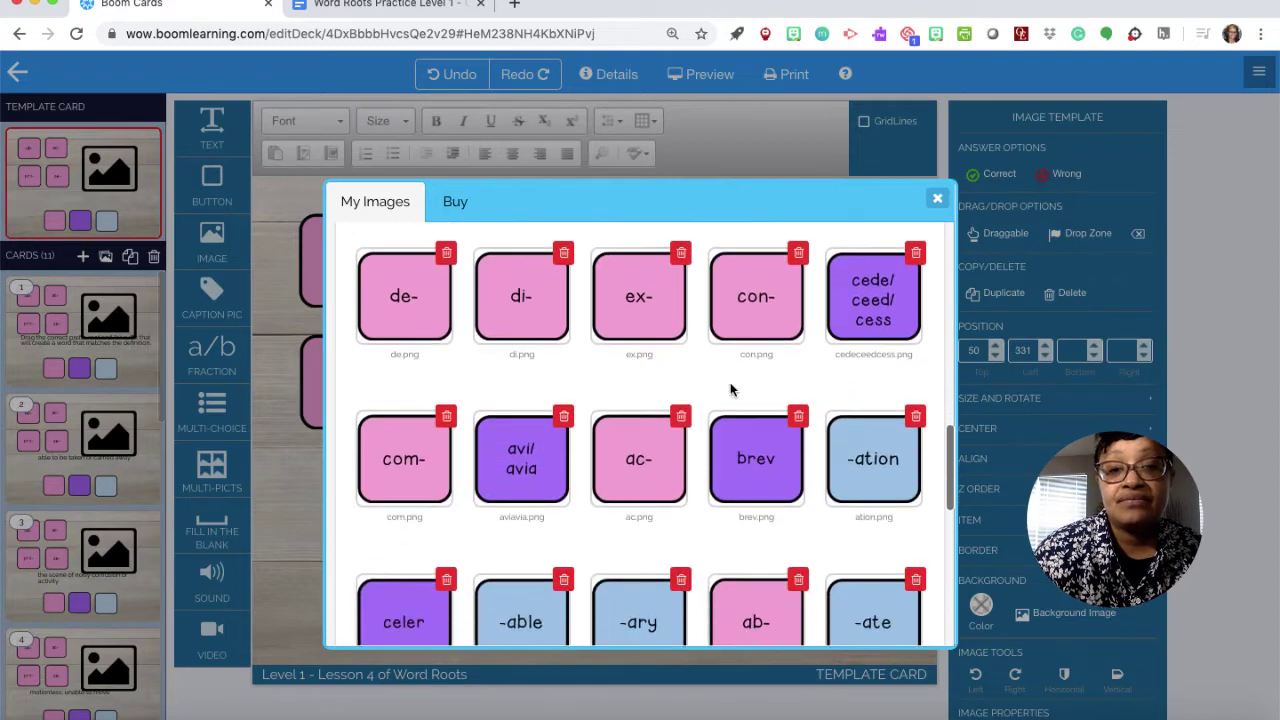
pyautogui.click(762, 459)
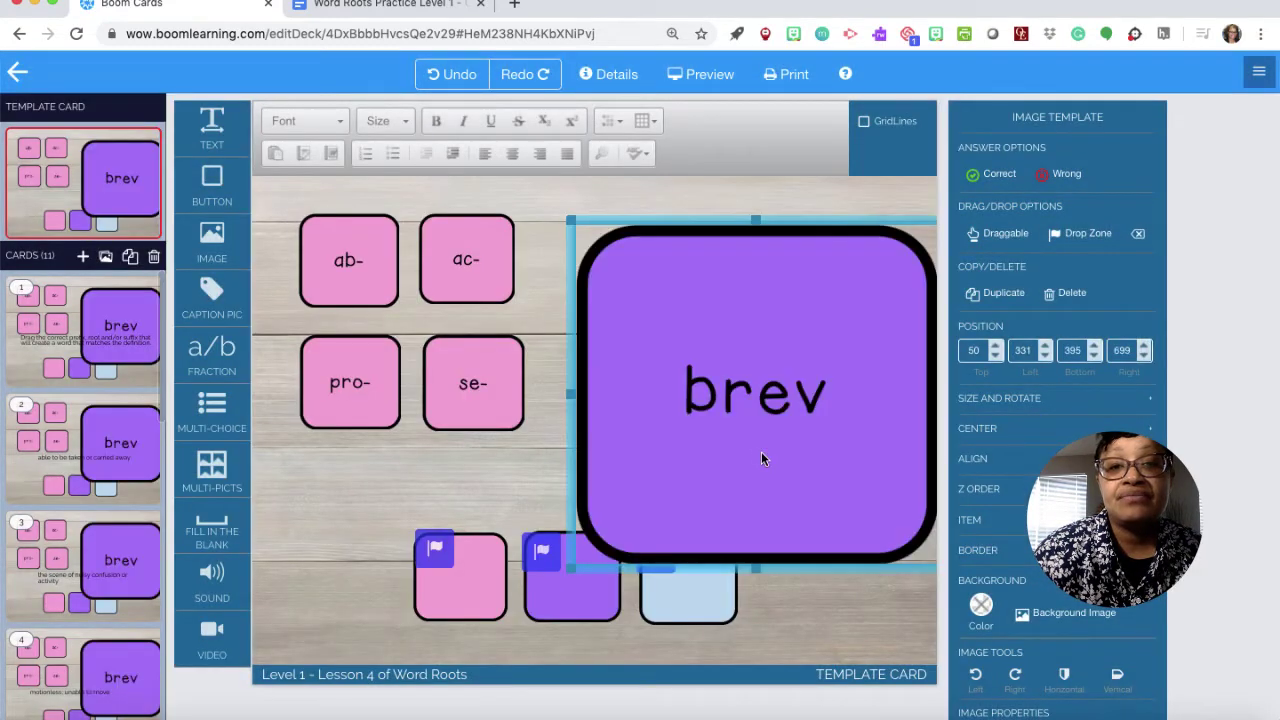
pyautogui.moveTo(566, 220); pyautogui.dragTo(828, 462)
pyautogui.moveTo(870, 500); pyautogui.dragTo(577, 248)
pyautogui.moveTo(531, 192); pyautogui.dragTo(543, 206)
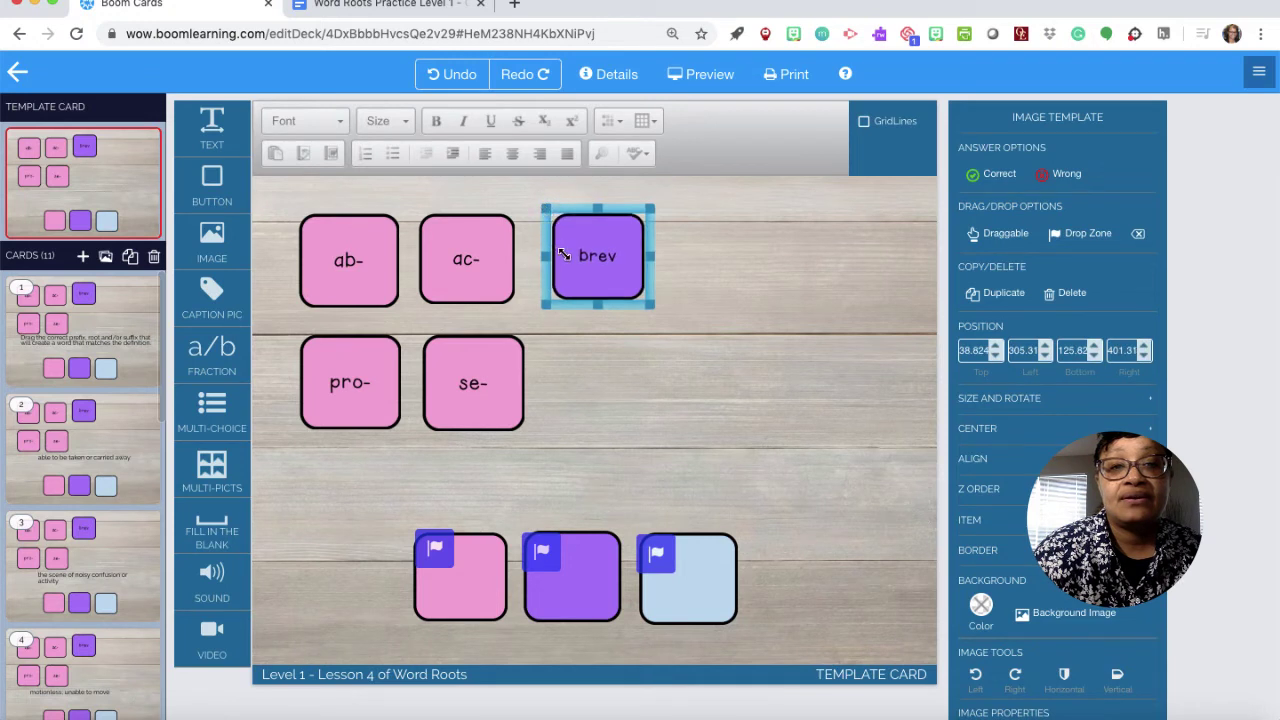
pyautogui.moveTo(556, 262); pyautogui.dragTo(567, 265)
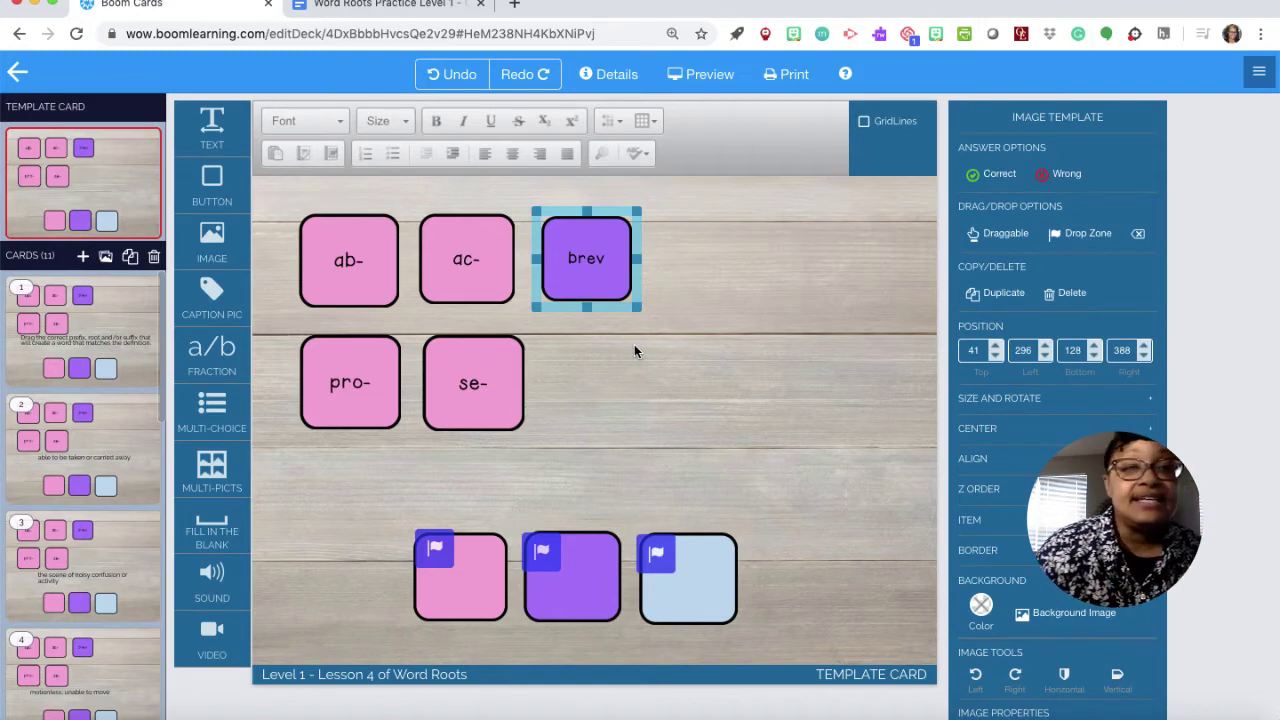
# Add the cede/ceed/cess root image to the template card, shrunk to about 104 by 104 and placed below the brev tile beside se-.
pyautogui.moveTo(212, 240); pyautogui.dragTo(618, 390)
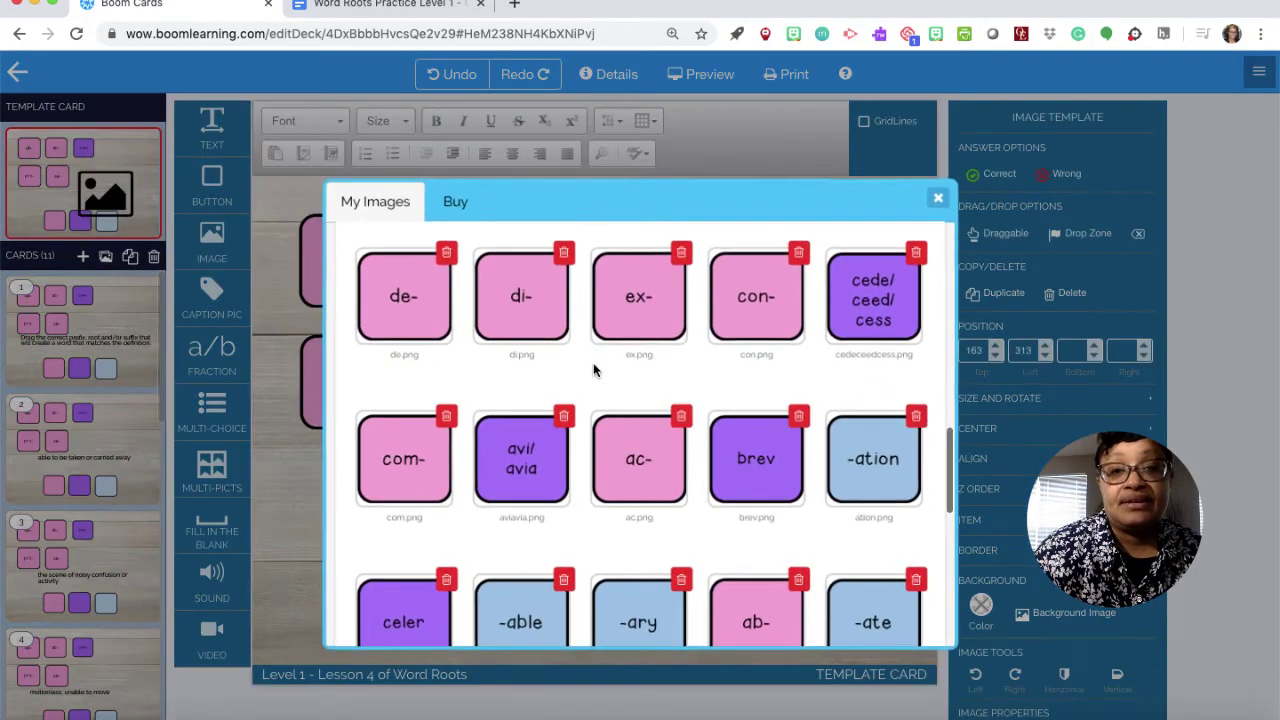
pyautogui.scroll(-1, 656, 439)
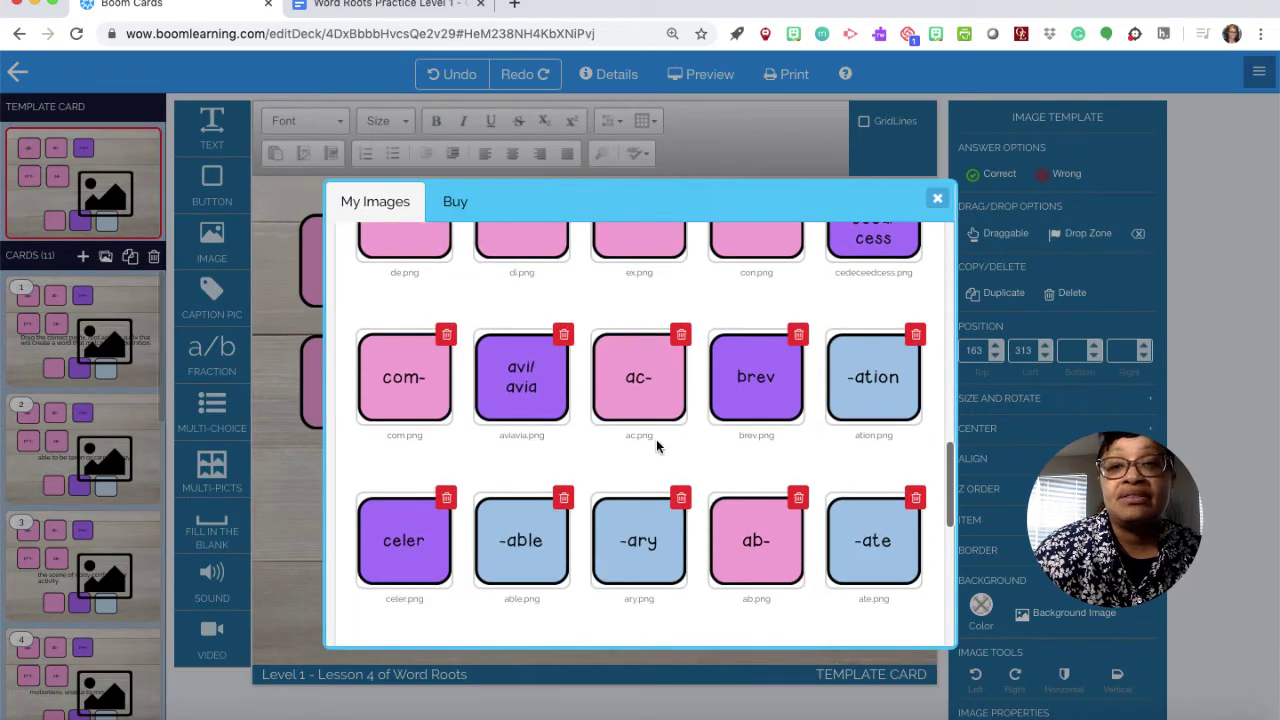
pyautogui.scroll(5, 656, 439)
pyautogui.click(872, 603)
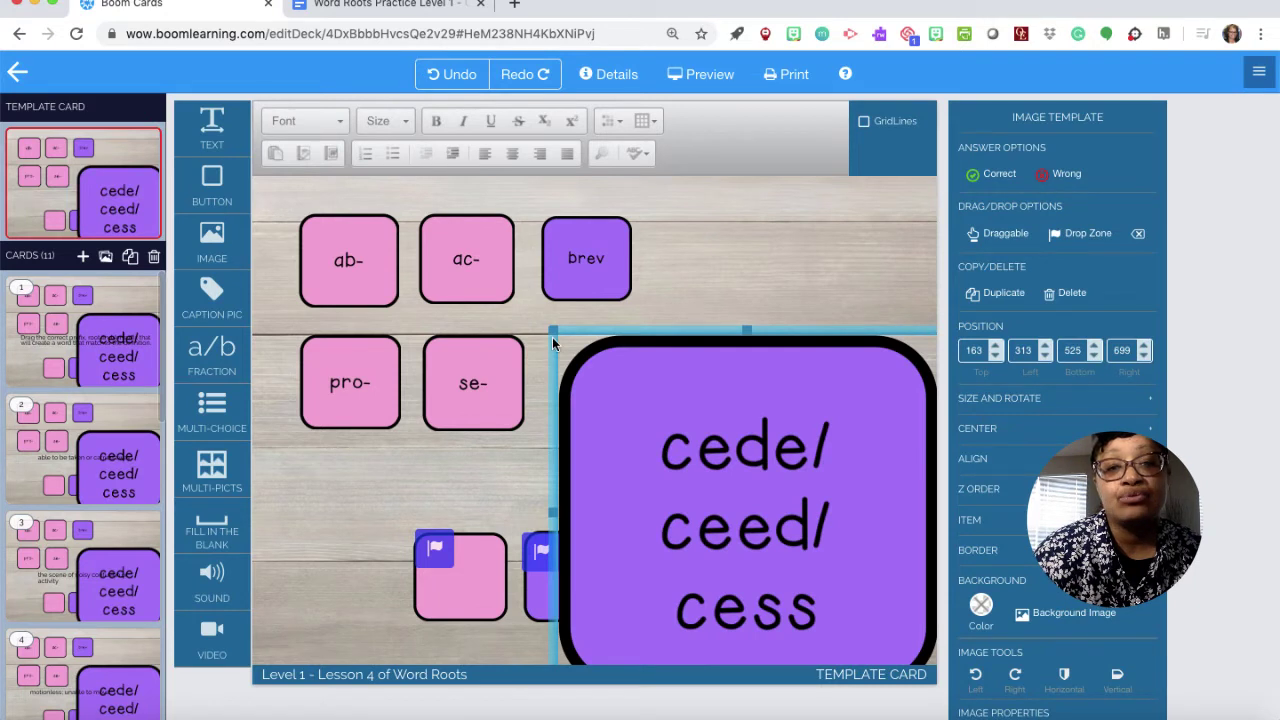
pyautogui.moveTo(552, 331); pyautogui.dragTo(569, 369)
pyautogui.moveTo(531, 315); pyautogui.dragTo(592, 383)
pyautogui.moveTo(655, 320); pyautogui.dragTo(648, 338)
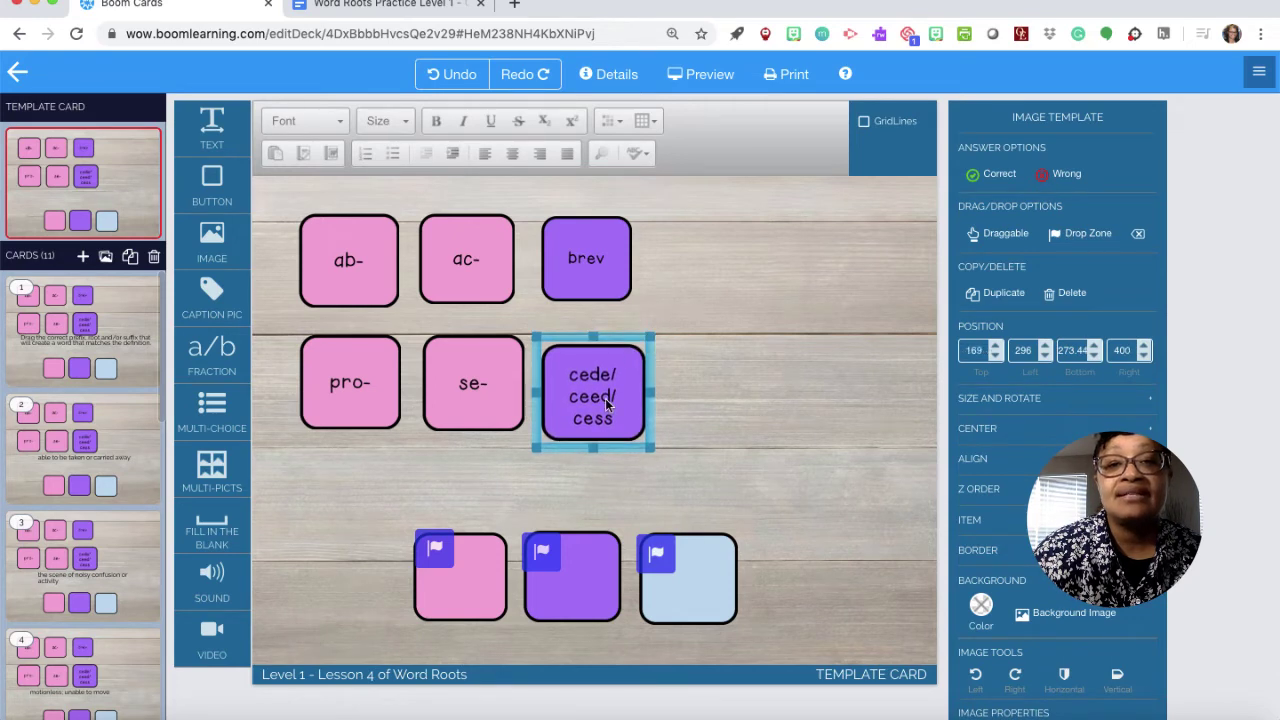
pyautogui.moveTo(605, 398); pyautogui.dragTo(605, 386)
pyautogui.click(750, 394)
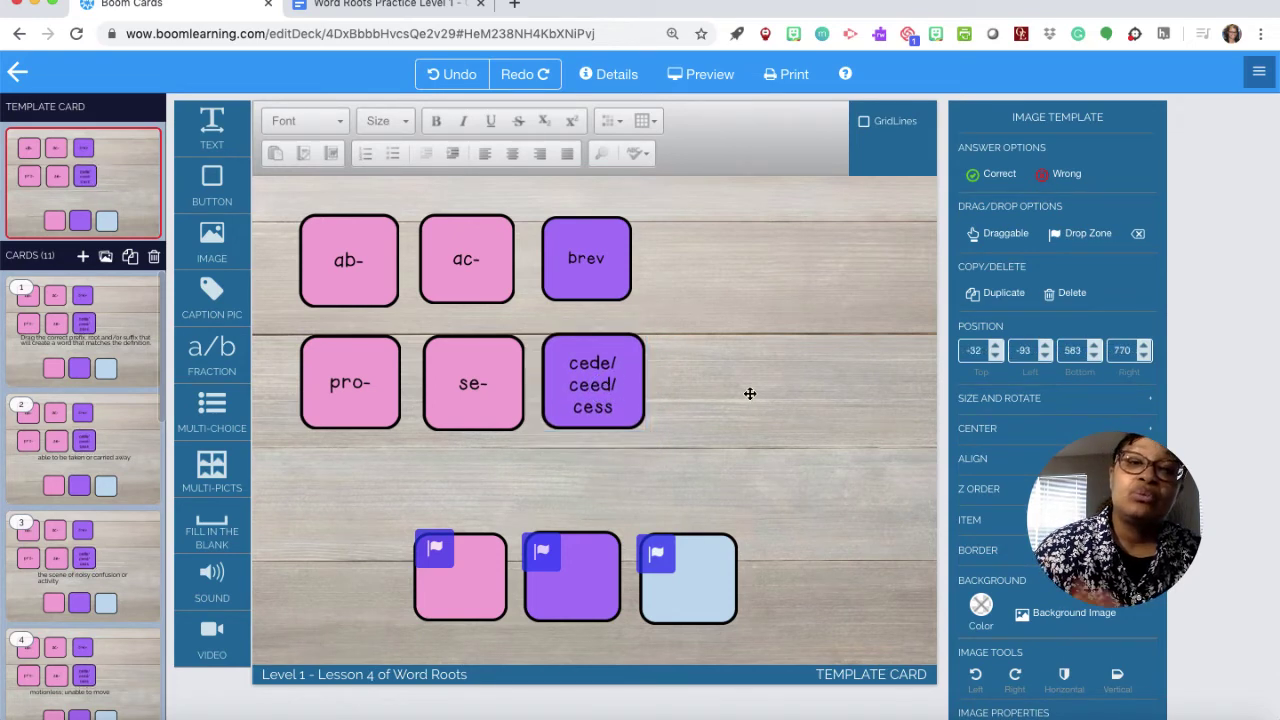
# Enlarge the brev tile slightly so its size is closer to the neighbouring tiles.
pyautogui.click(612, 272)
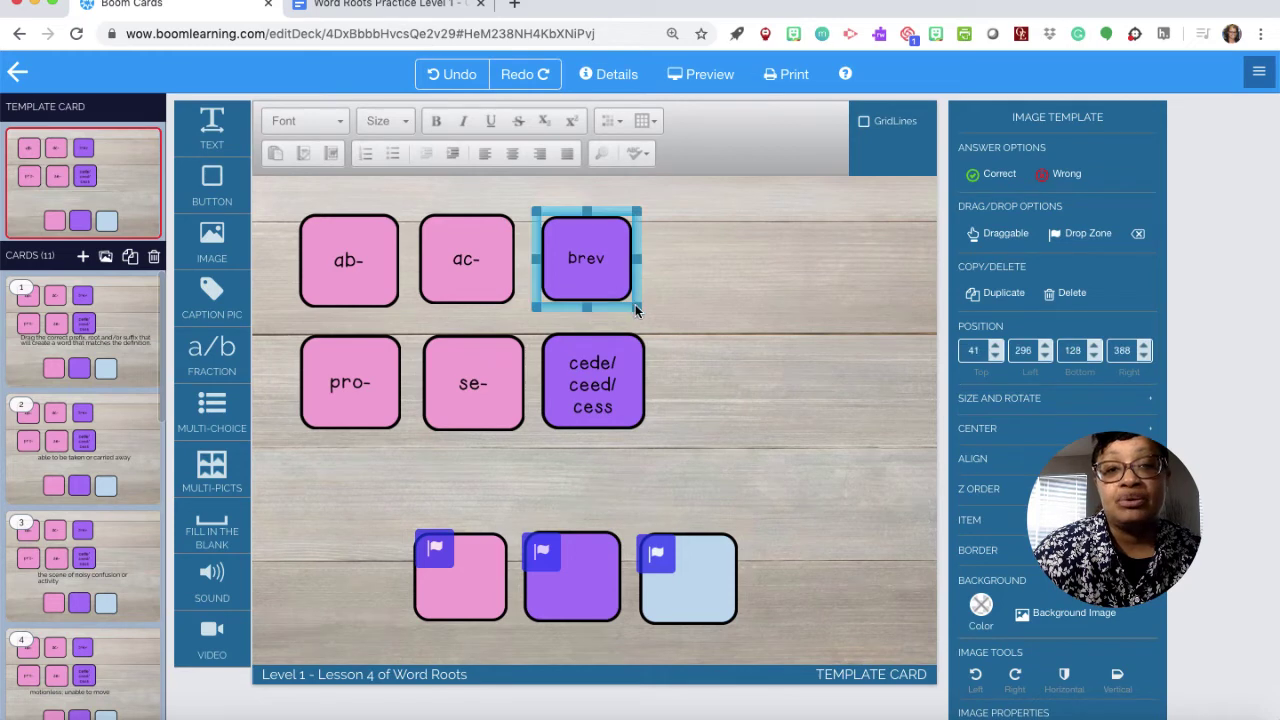
pyautogui.moveTo(637, 305); pyautogui.dragTo(645, 309)
pyautogui.click(682, 315)
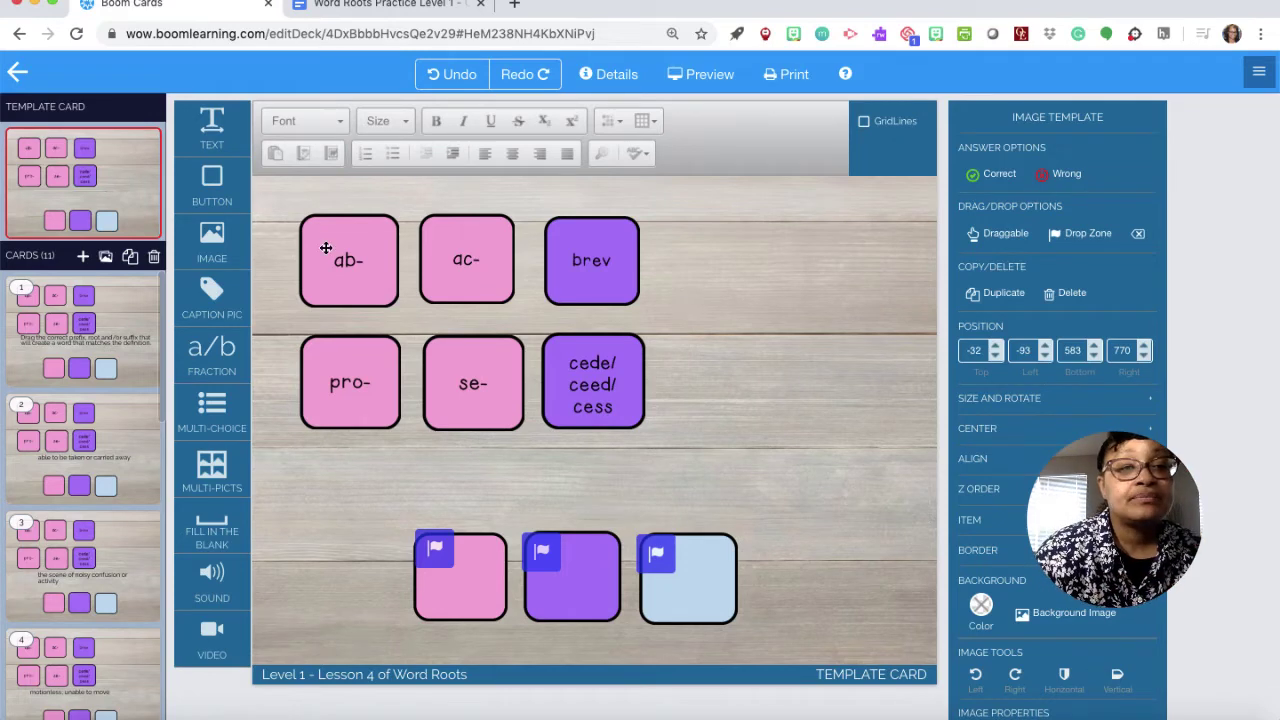
# Add the -able suffix image to the template card, shrunk to about 85 by 86 and placed right of the brev tile.
pyautogui.moveTo(220, 234); pyautogui.dragTo(723, 237)
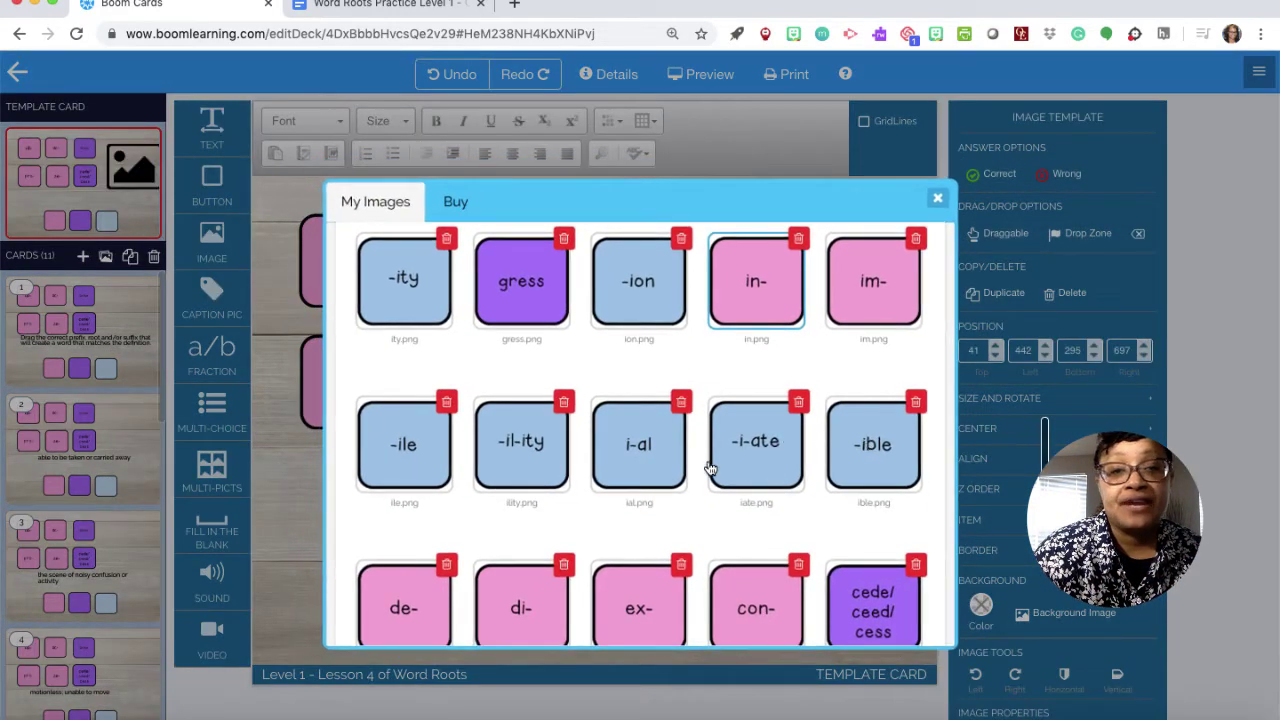
pyautogui.scroll(-5, 708, 468)
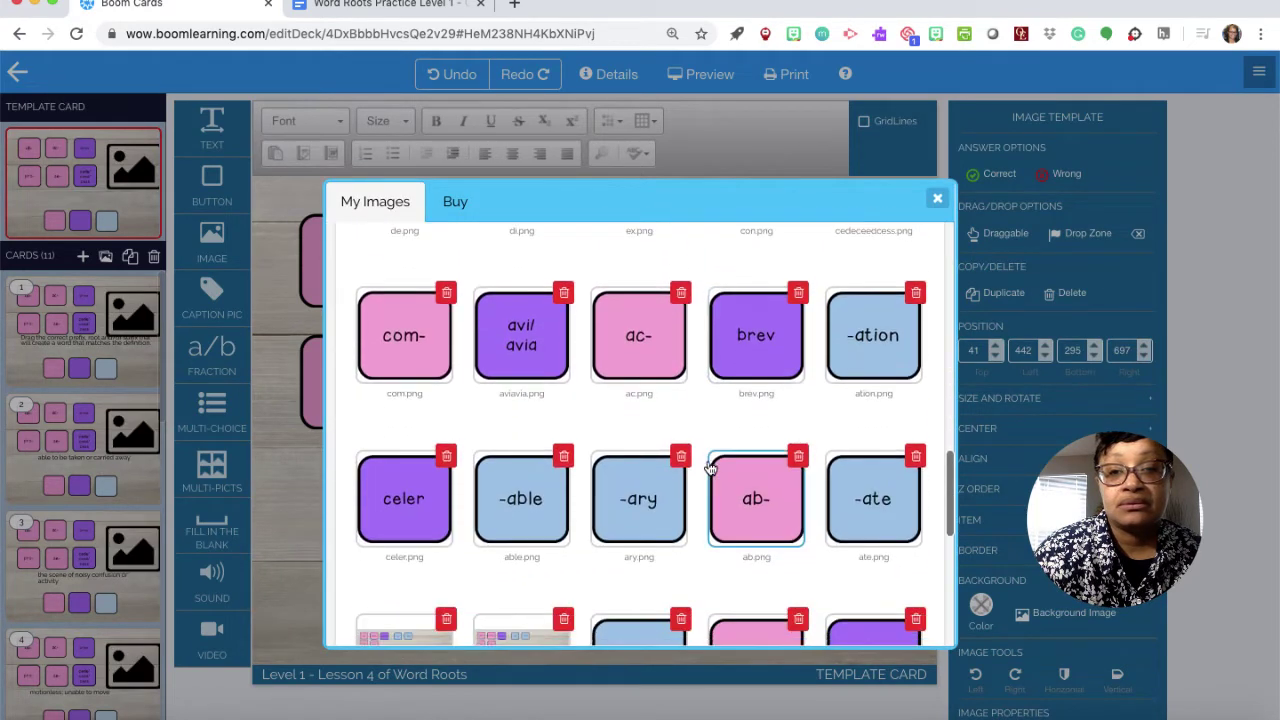
pyautogui.scroll(-1, 708, 468)
pyautogui.click(512, 480)
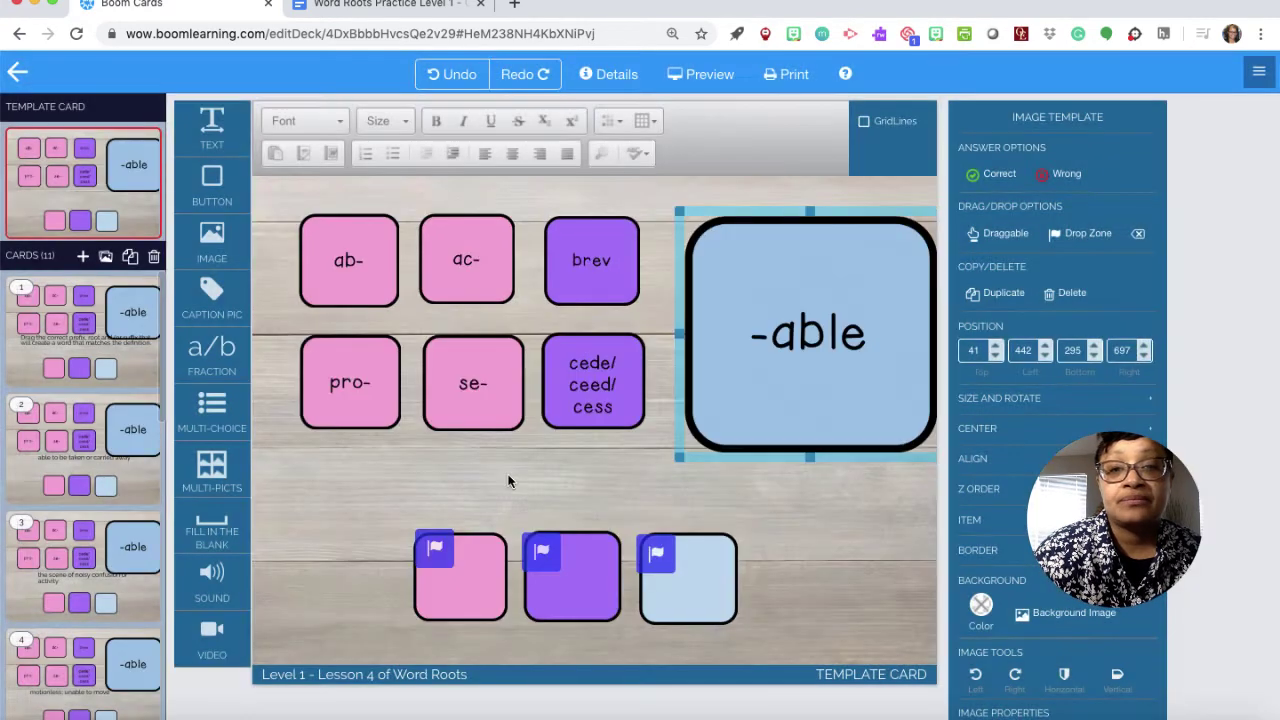
pyautogui.moveTo(679, 216); pyautogui.dragTo(845, 362)
pyautogui.moveTo(896, 415); pyautogui.dragTo(725, 257)
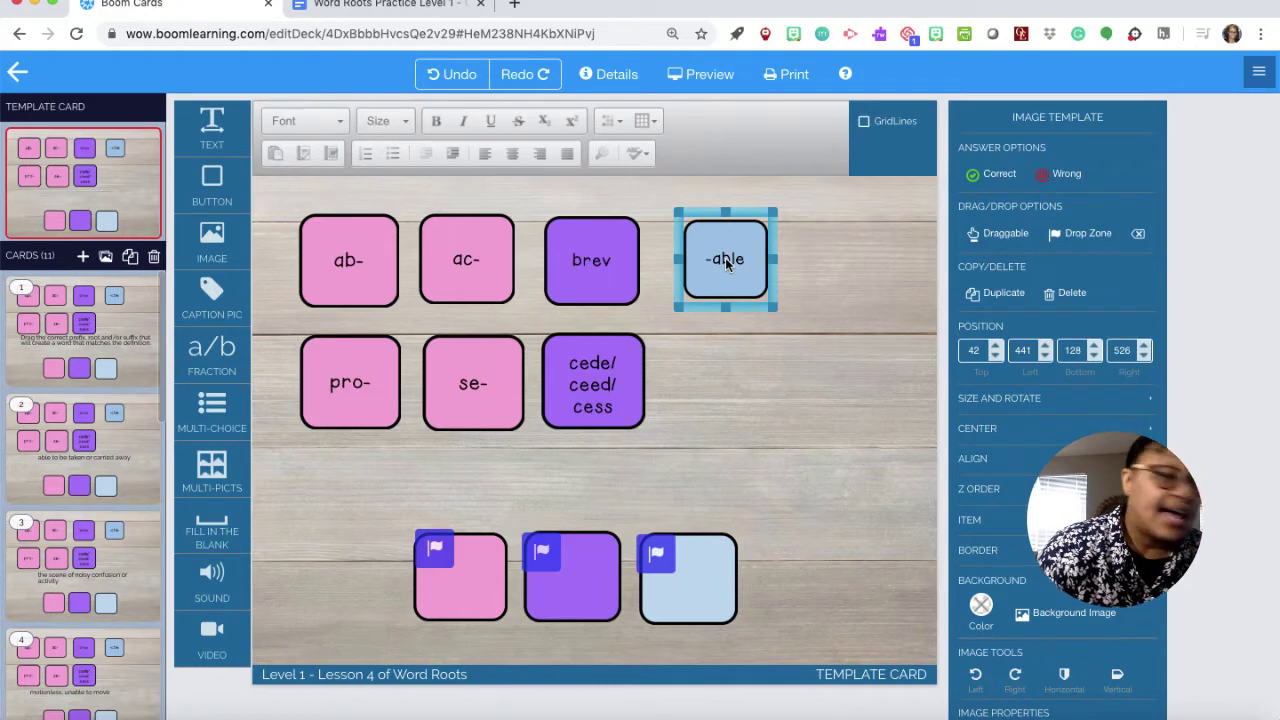
# Add the -i-ate suffix image to the template card, shrunk to about 78 by 81 and placed directly below the -able tile.
pyautogui.moveTo(211, 240); pyautogui.dragTo(743, 367)
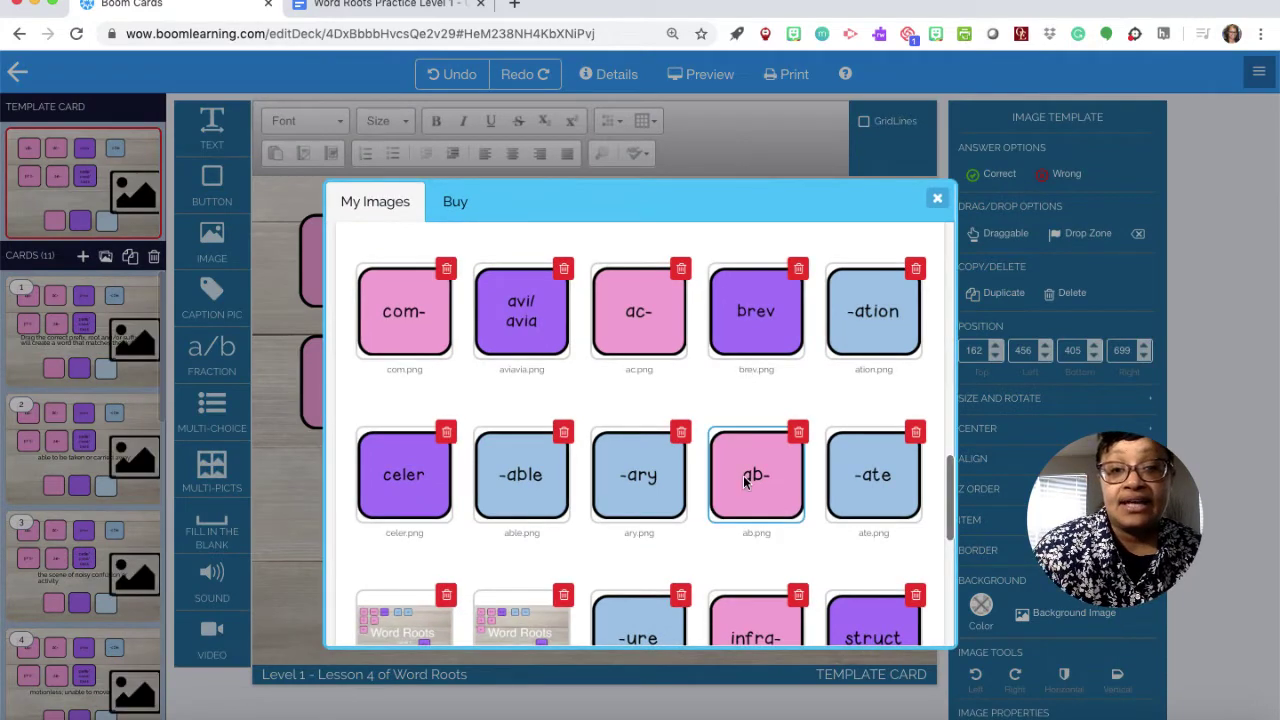
pyautogui.scroll(-5, 743, 480)
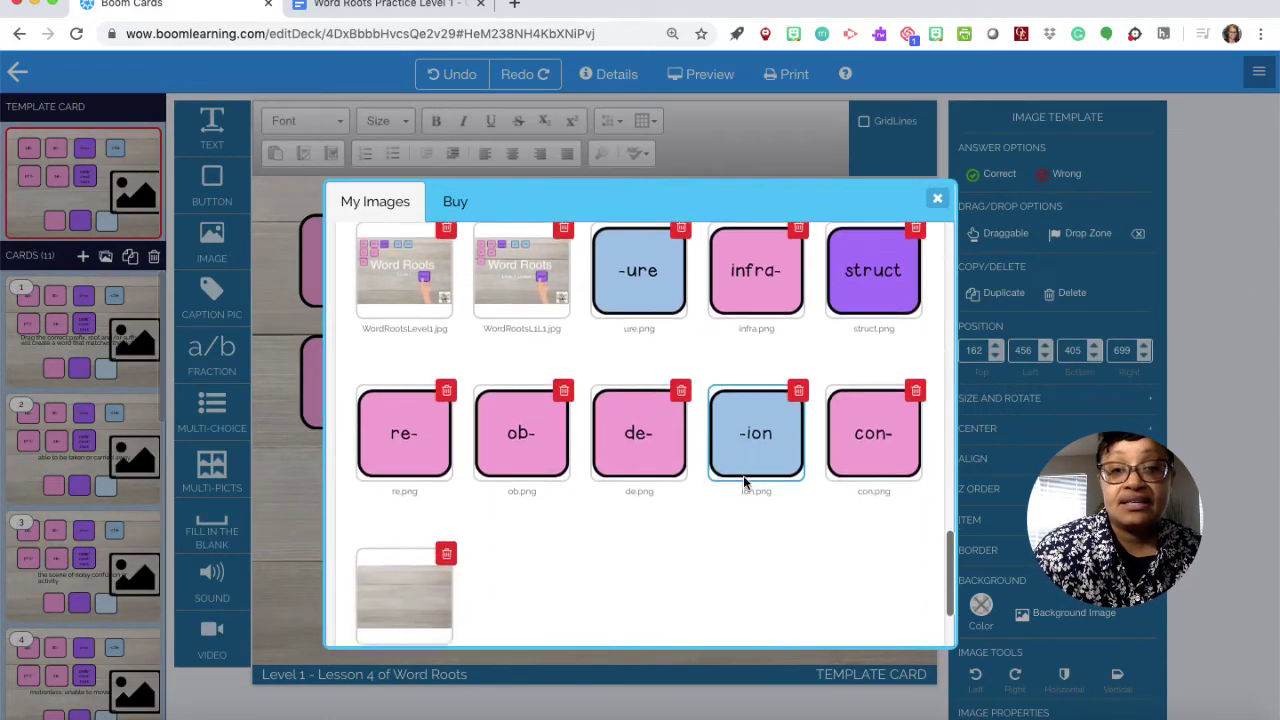
pyautogui.scroll(10, 743, 481)
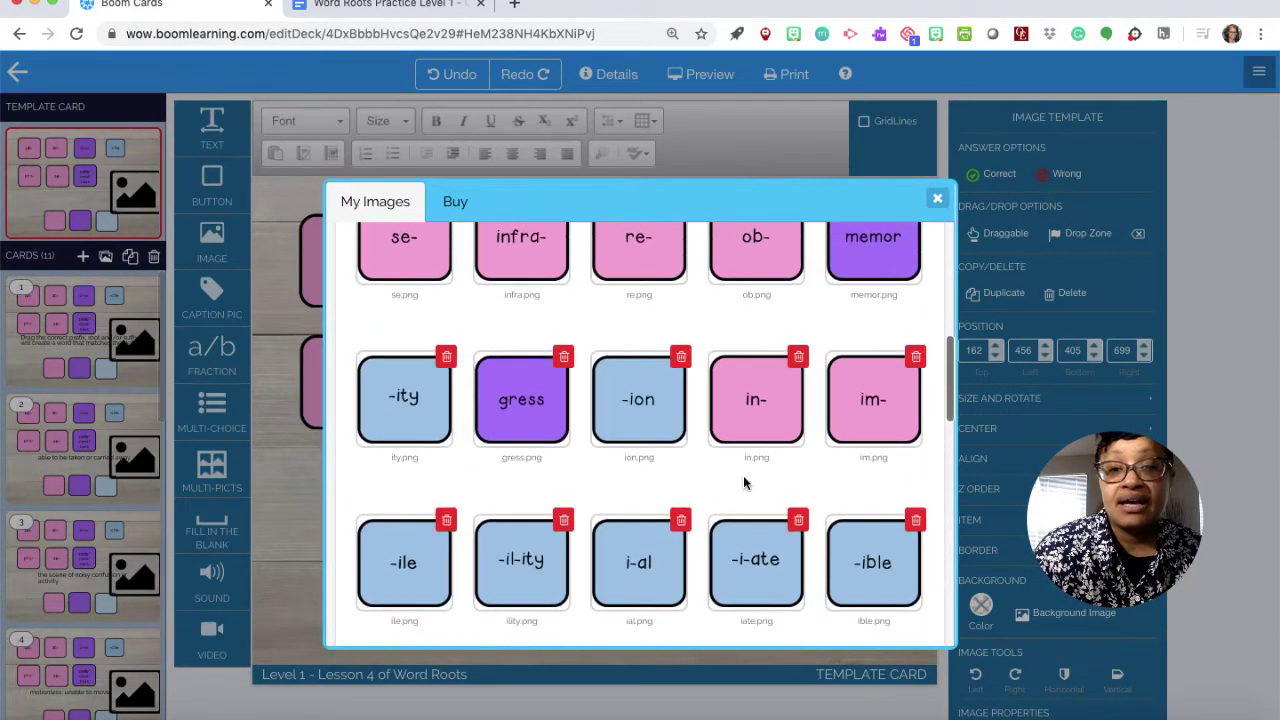
pyautogui.scroll(-1, 745, 490)
pyautogui.click(758, 551)
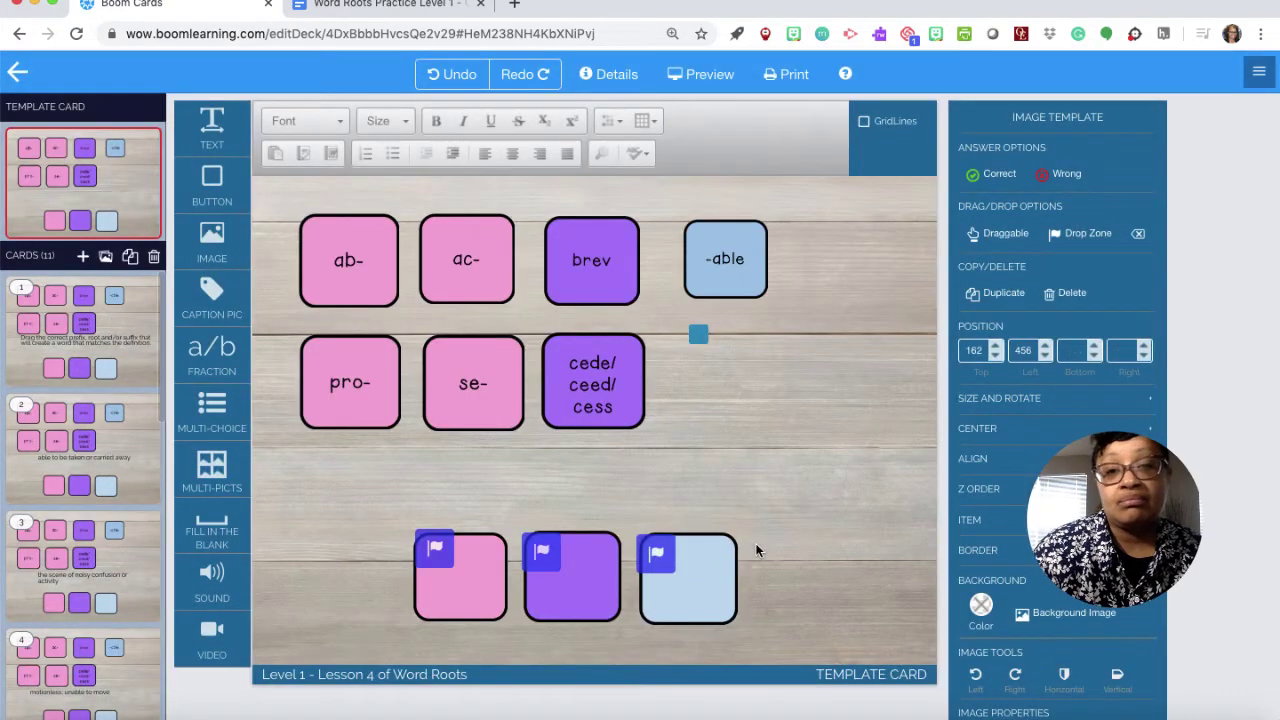
pyautogui.moveTo(698, 324); pyautogui.dragTo(853, 472)
pyautogui.moveTo(887, 516); pyautogui.dragTo(714, 373)
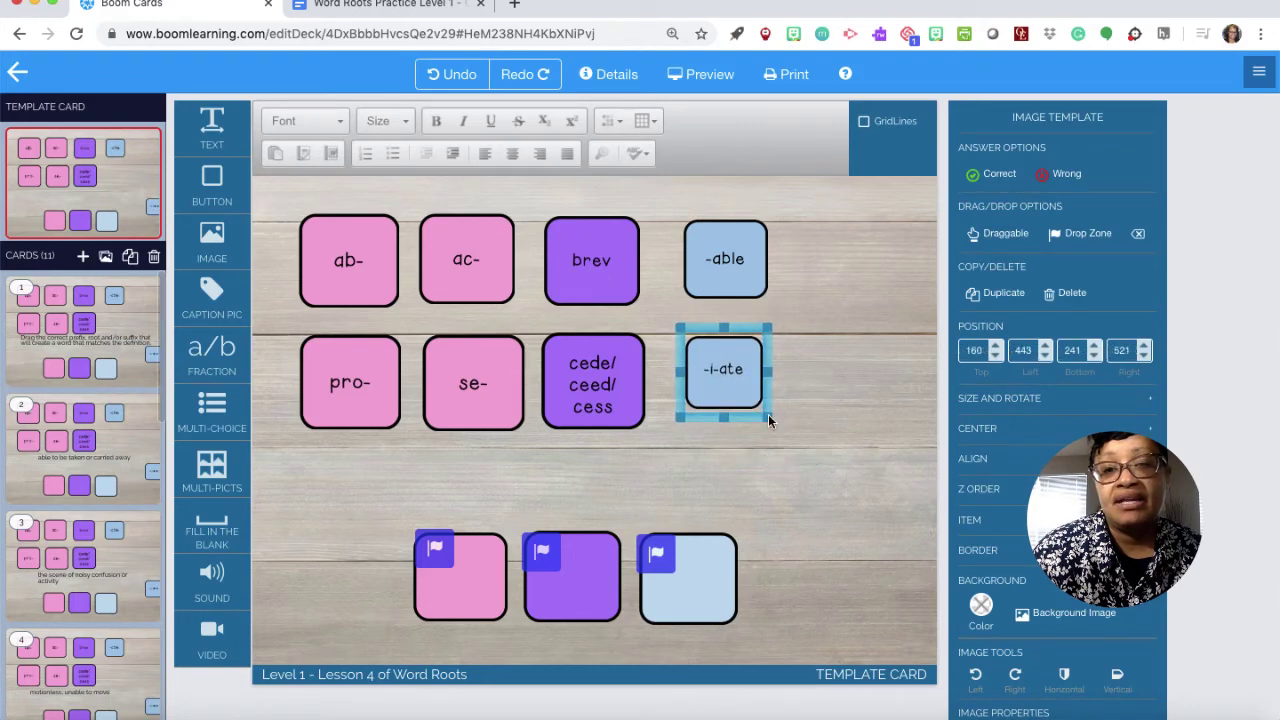
# Enlarge the -i-ate tile to about 91 by 88 and shift it and the -able tile closer to the purple root tiles.
pyautogui.moveTo(770, 418); pyautogui.dragTo(715, 401)
pyautogui.click(735, 284)
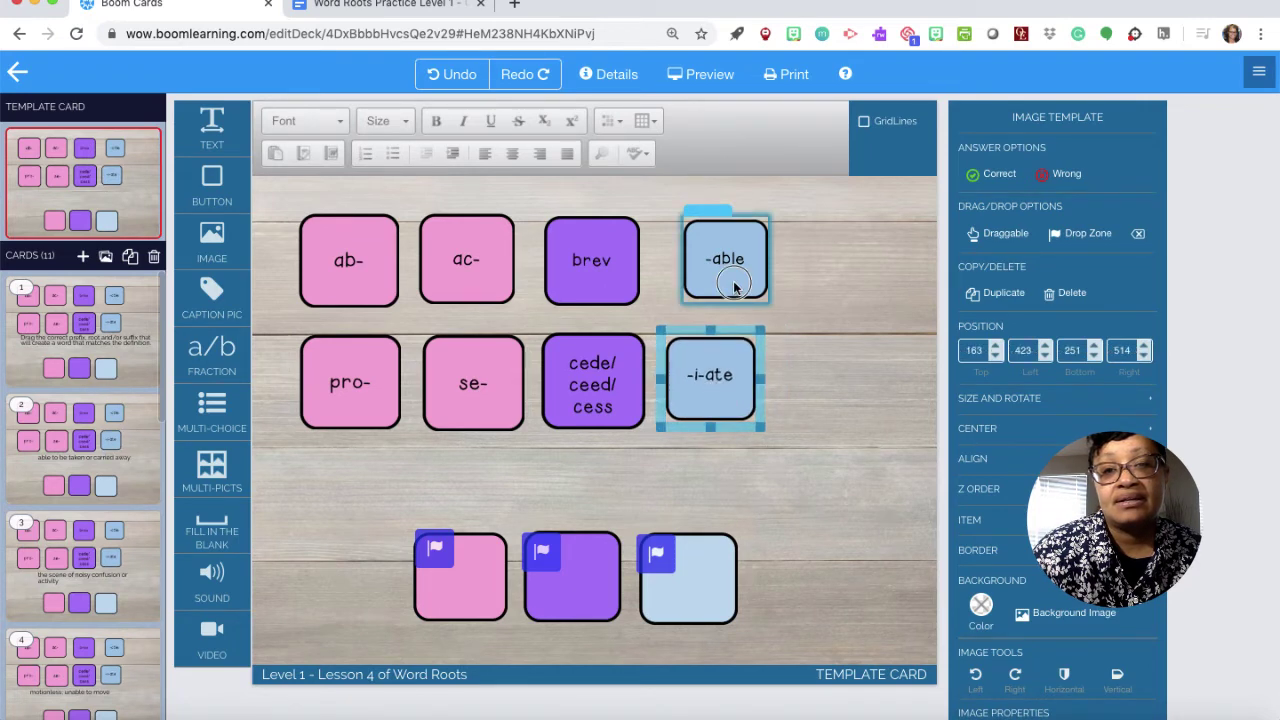
pyautogui.moveTo(735, 284); pyautogui.dragTo(710, 283)
pyautogui.click(837, 405)
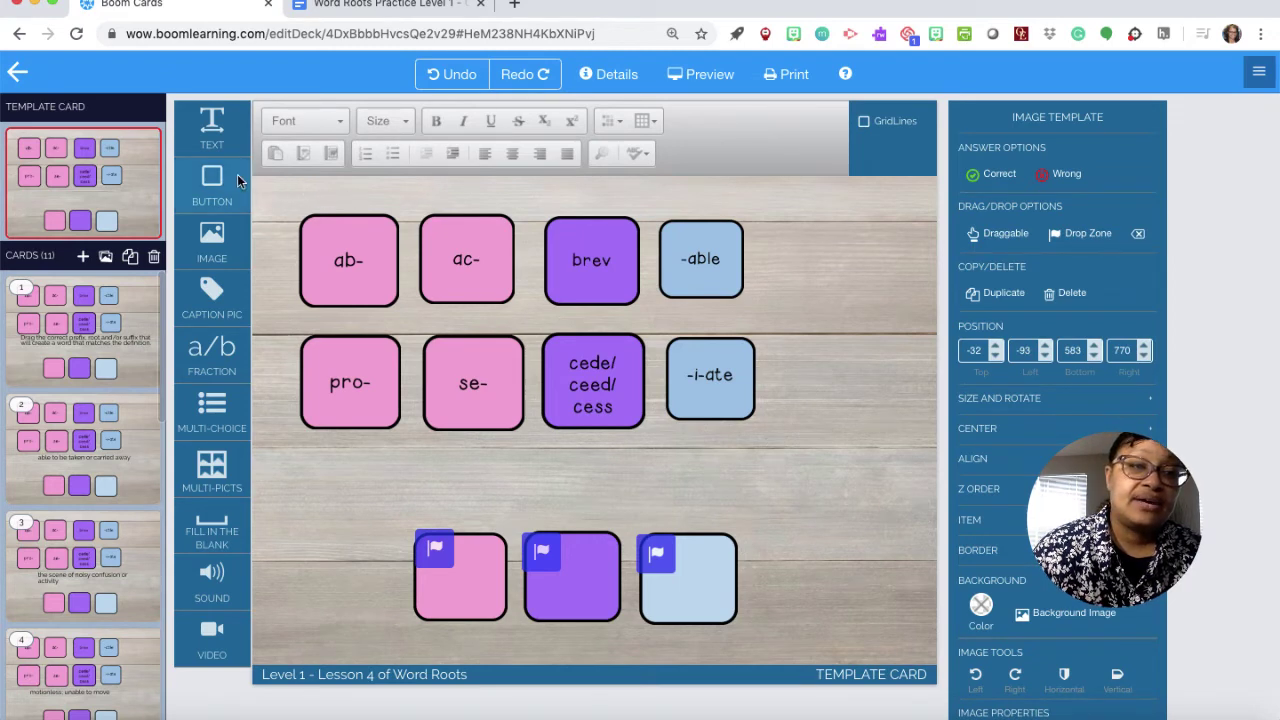
# Add the -ible suffix image to the template card, shrunk to about 90 by 95 and placed right of the -able tile.
pyautogui.moveTo(212, 240); pyautogui.dragTo(805, 258)
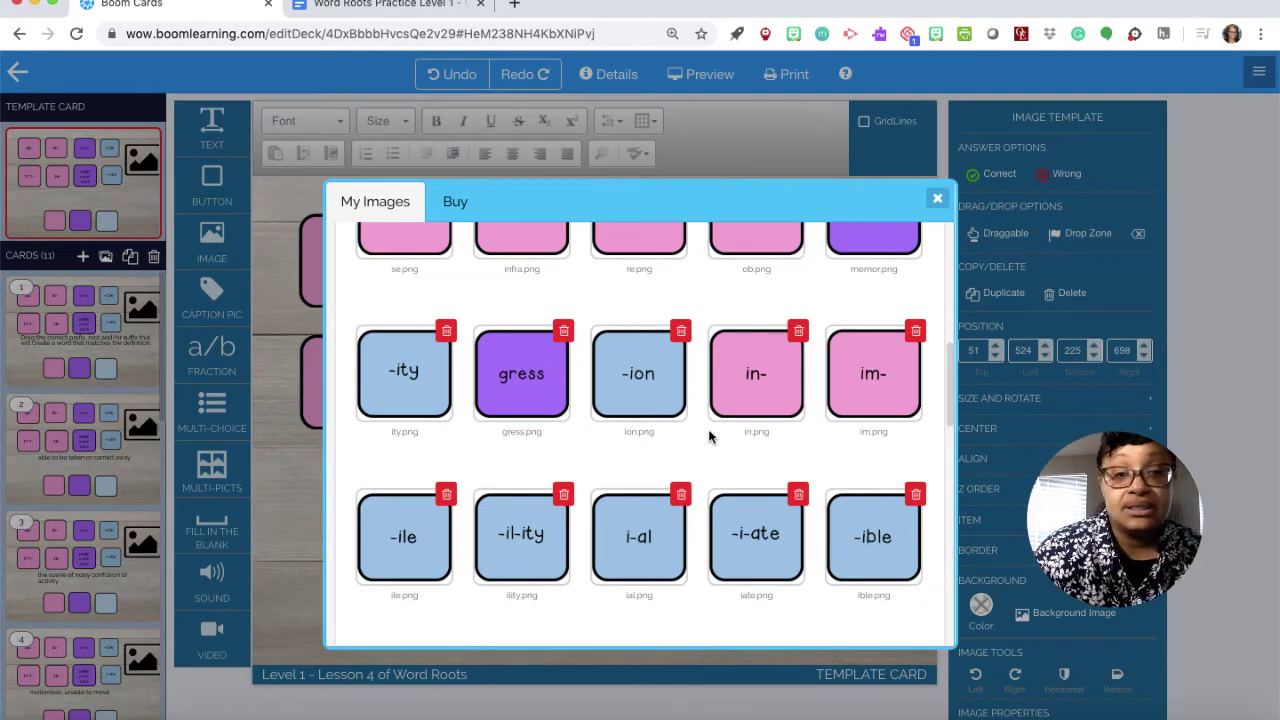
pyautogui.scroll(2, 712, 432)
pyautogui.scroll(-1, 712, 432)
pyautogui.click(875, 563)
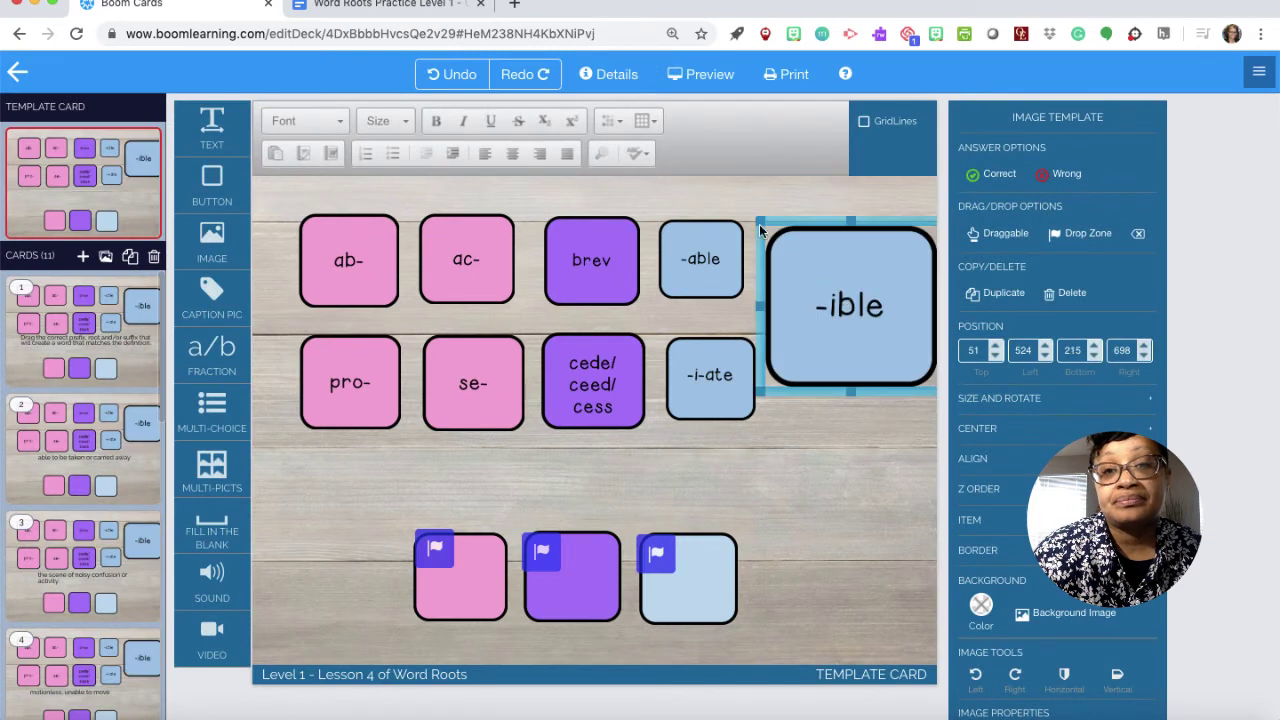
pyautogui.moveTo(777, 238); pyautogui.dragTo(806, 279)
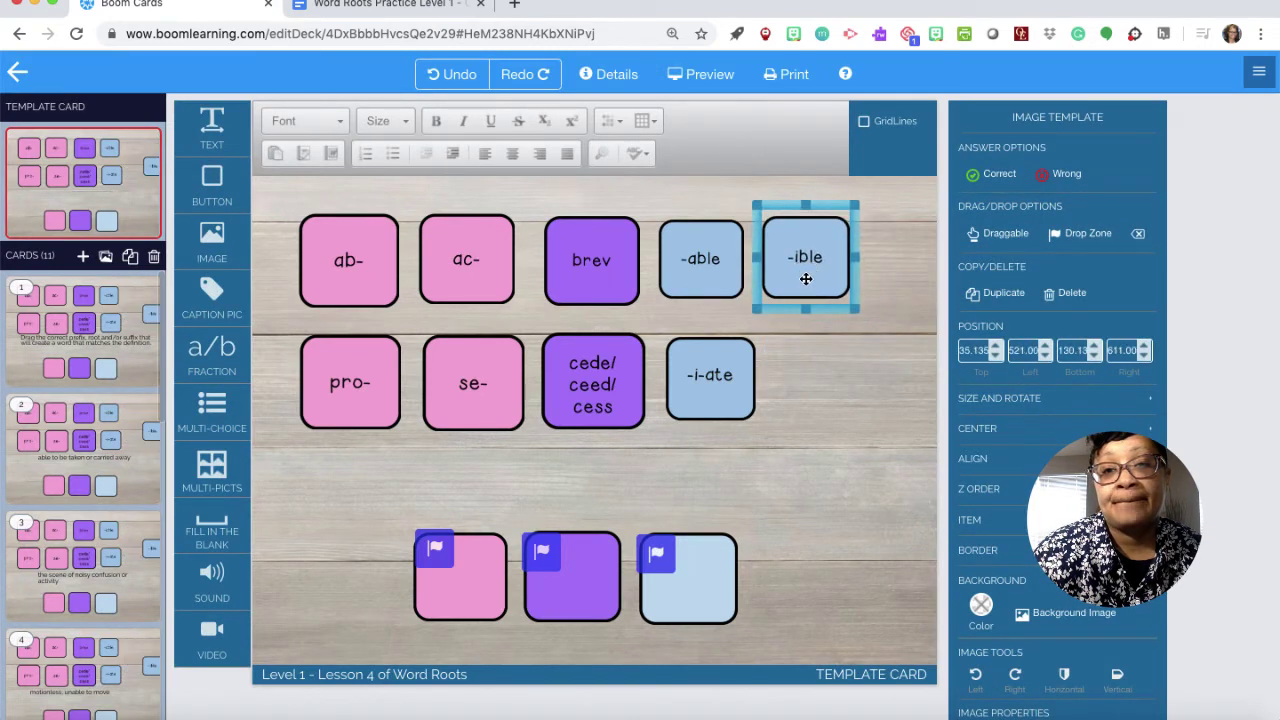
pyautogui.click(853, 361)
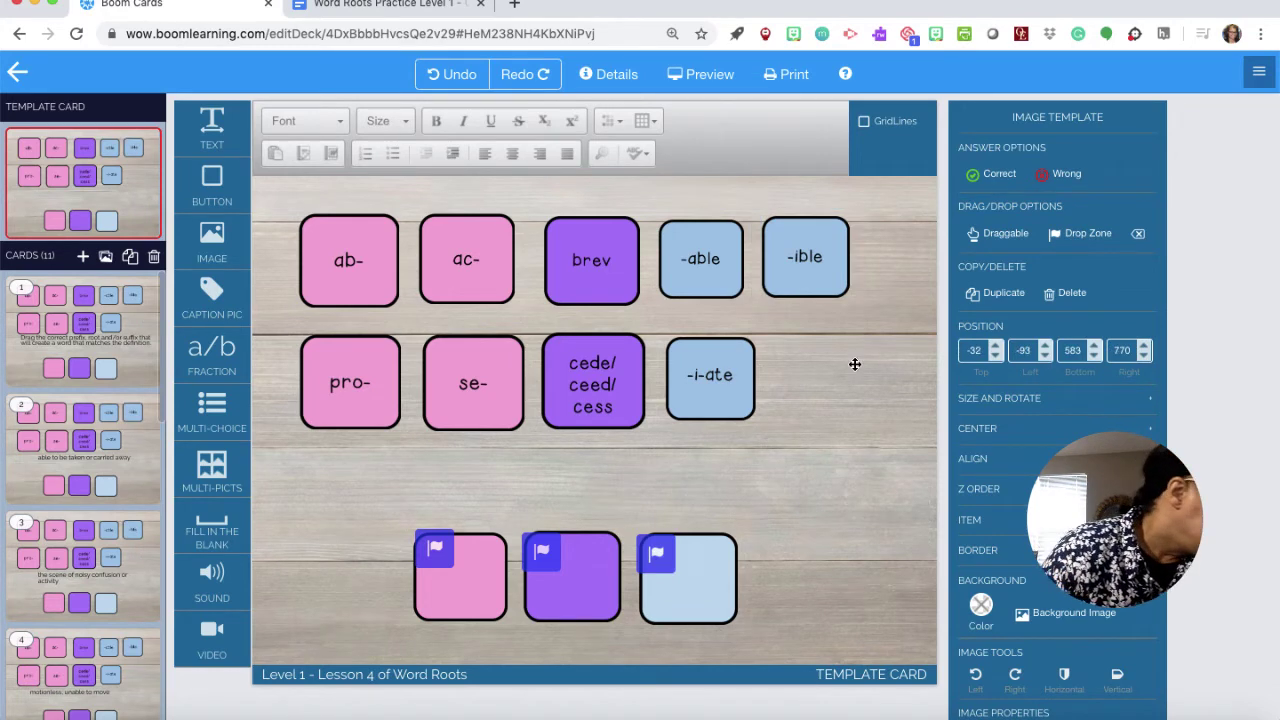
# Add the -ion suffix image to the template card, shrunk to about 90 by 85 and placed right of the -i-ate tile.
pyautogui.click(530, 250)
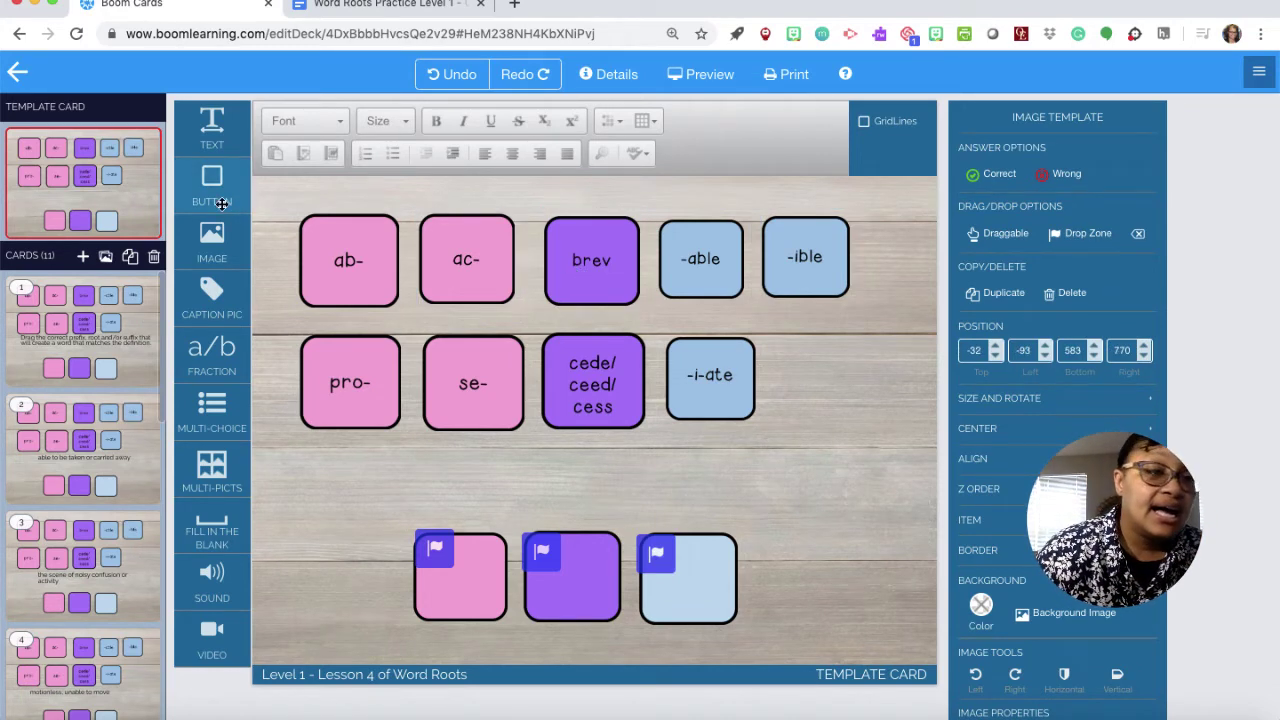
pyautogui.moveTo(212, 240); pyautogui.dragTo(807, 362)
pyautogui.press('Escape')
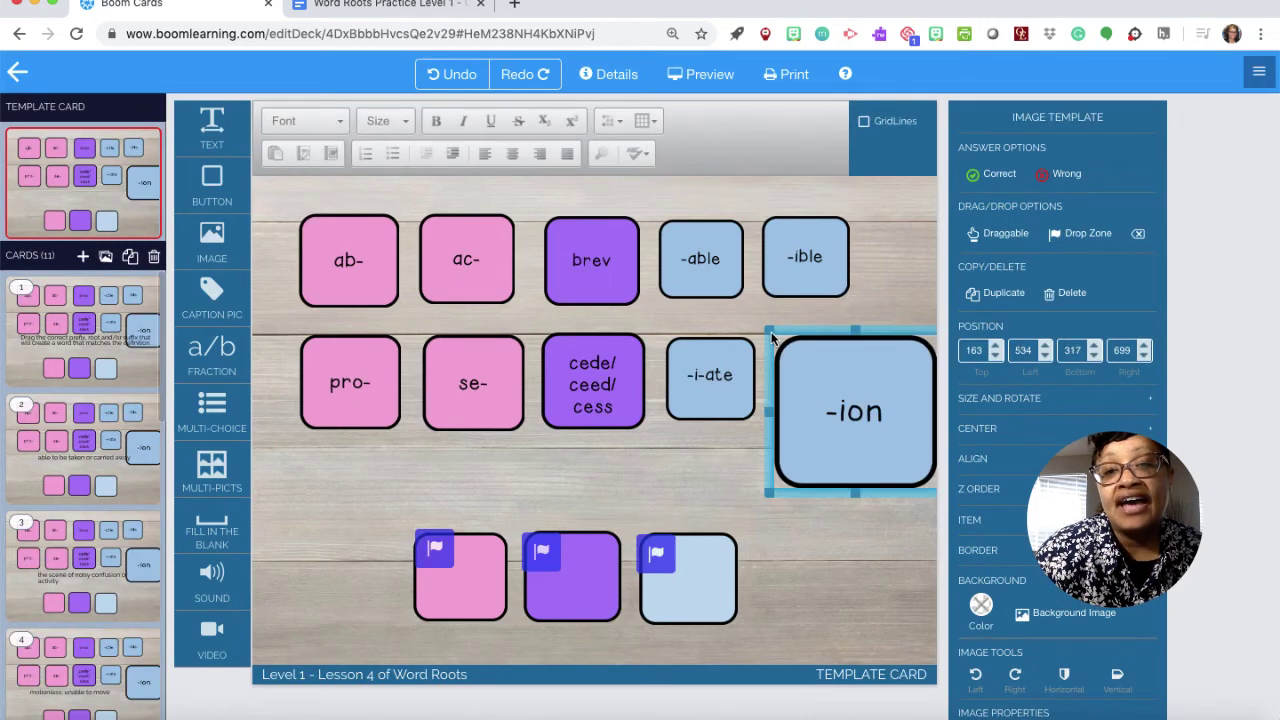
pyautogui.moveTo(789, 346); pyautogui.dragTo(822, 372)
pyautogui.moveTo(853, 413); pyautogui.dragTo(863, 425)
pyautogui.click(871, 449)
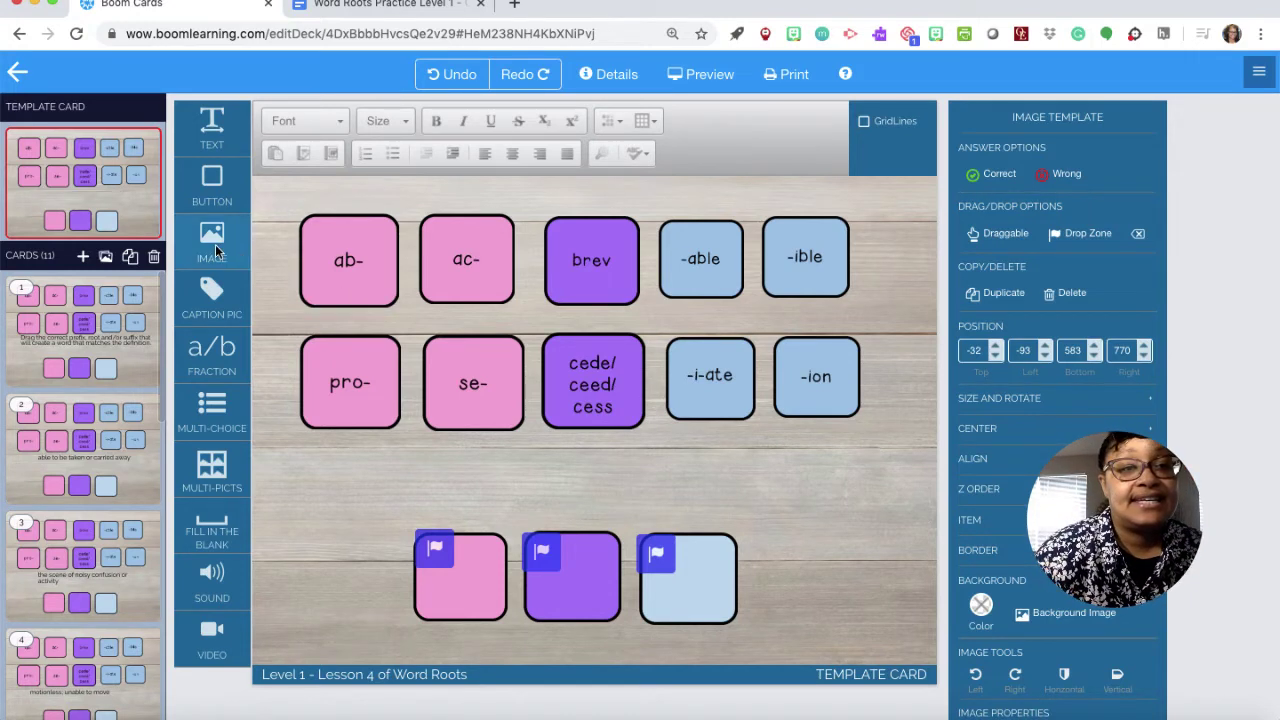
# Add the -ity suffix image to the template card, shrunk slightly smaller than its neighbours and placed below the -ion tile.
pyautogui.moveTo(214, 244); pyautogui.dragTo(900, 262)
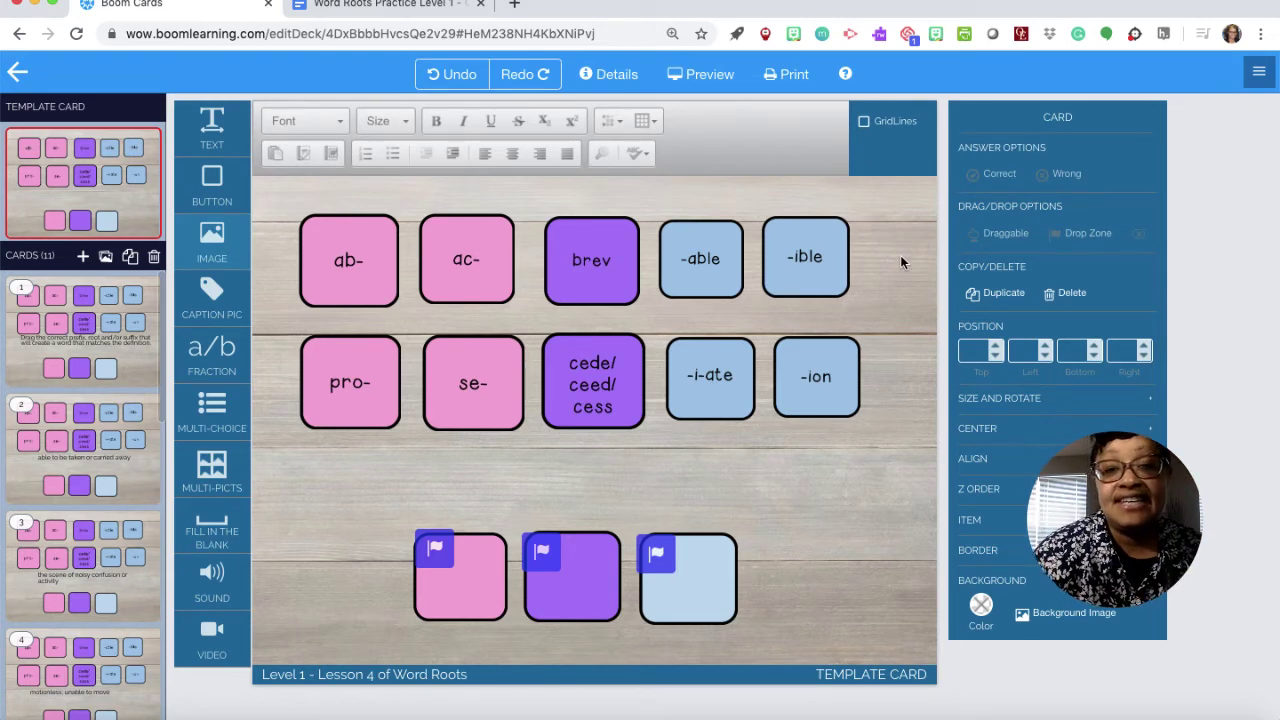
pyautogui.moveTo(214, 244); pyautogui.dragTo(829, 476)
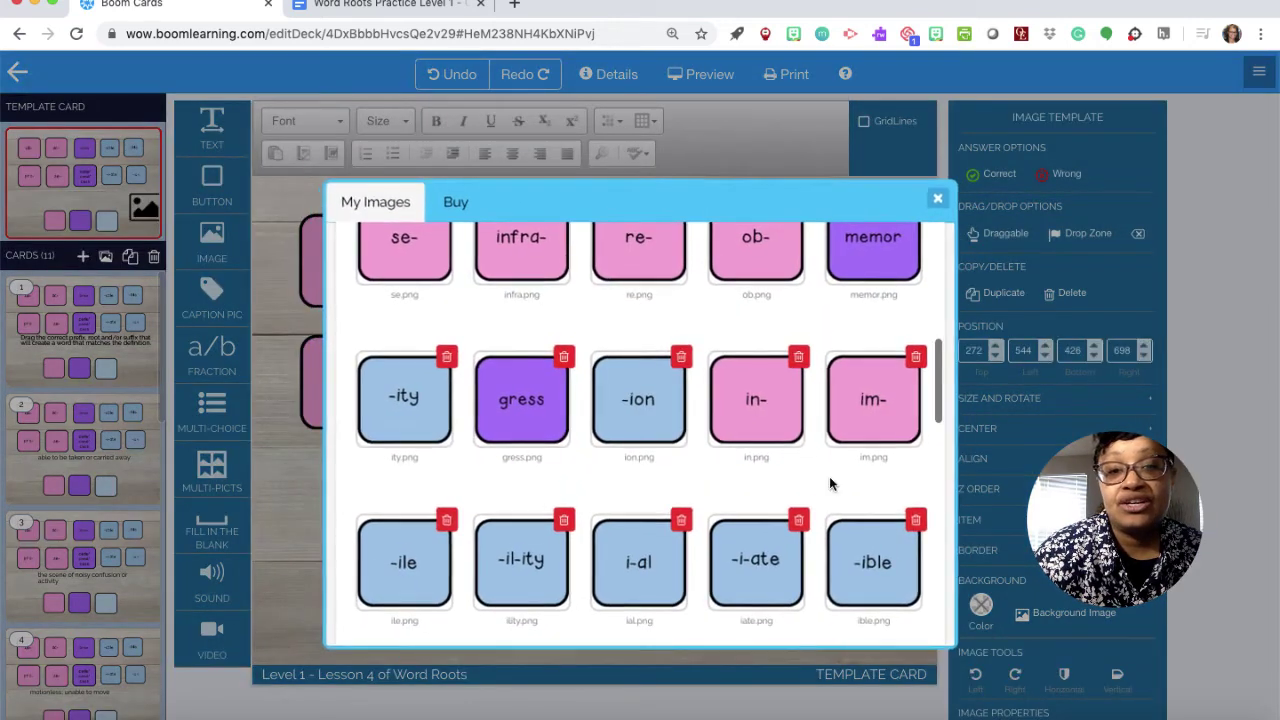
pyautogui.click(408, 405)
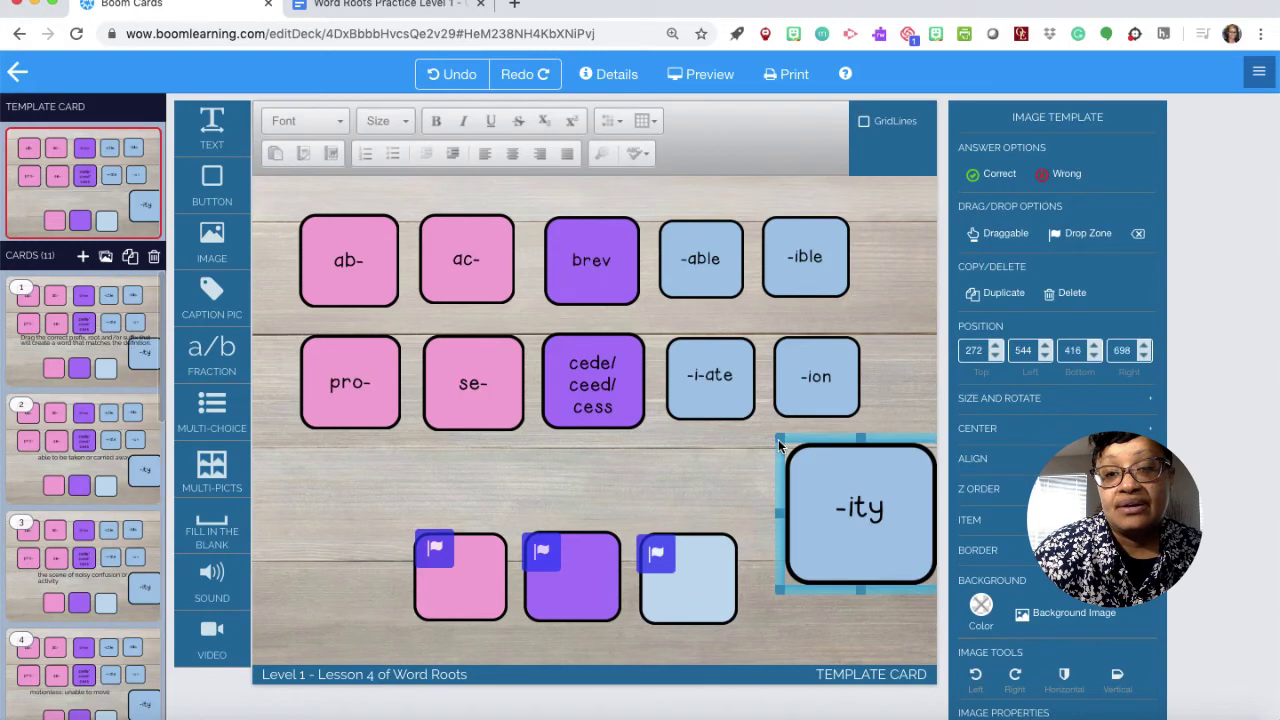
pyautogui.moveTo(779, 444); pyautogui.dragTo(828, 489)
pyautogui.click(861, 568)
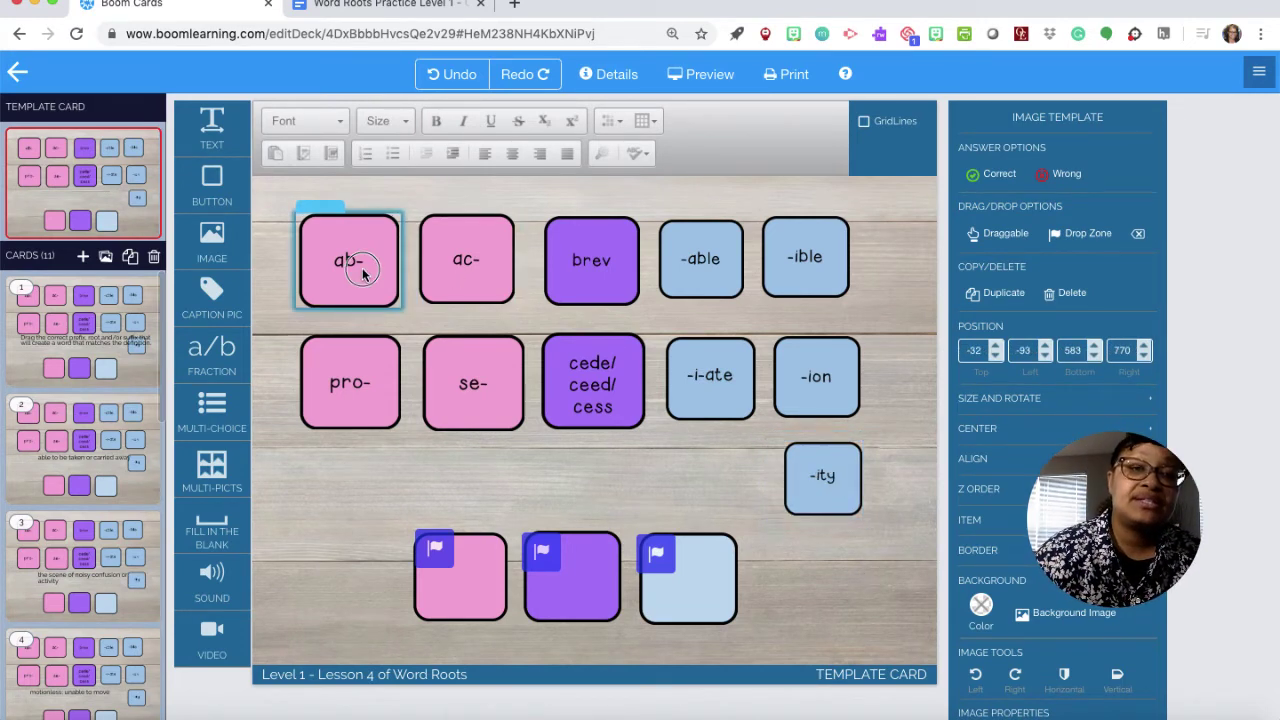
# Shift the four pink prefix tiles, ab-, pro-, ac- and se-, toward the left edge of the template card.
pyautogui.moveTo(357, 266); pyautogui.dragTo(324, 266)
pyautogui.moveTo(329, 346); pyautogui.dragTo(297, 352)
pyautogui.moveTo(474, 250); pyautogui.dragTo(429, 251)
pyautogui.moveTo(484, 344); pyautogui.dragTo(443, 354)
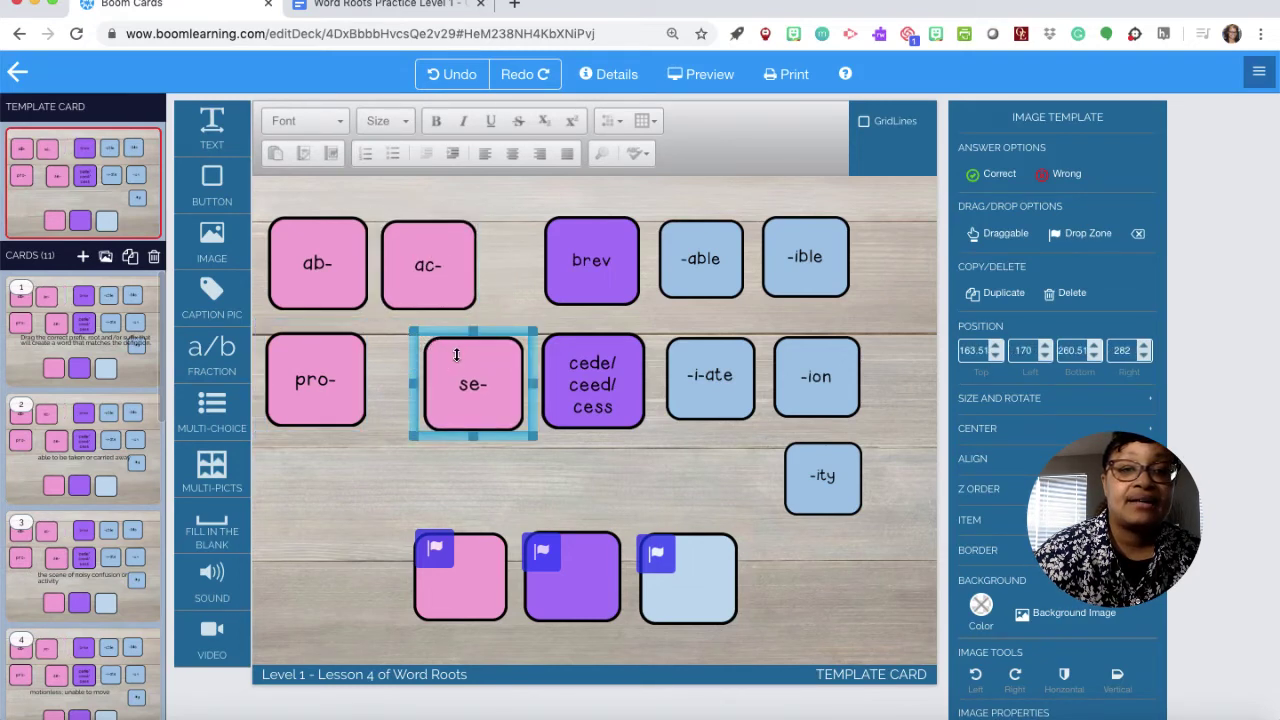
pyautogui.click(457, 361)
pyautogui.moveTo(474, 356); pyautogui.dragTo(438, 359)
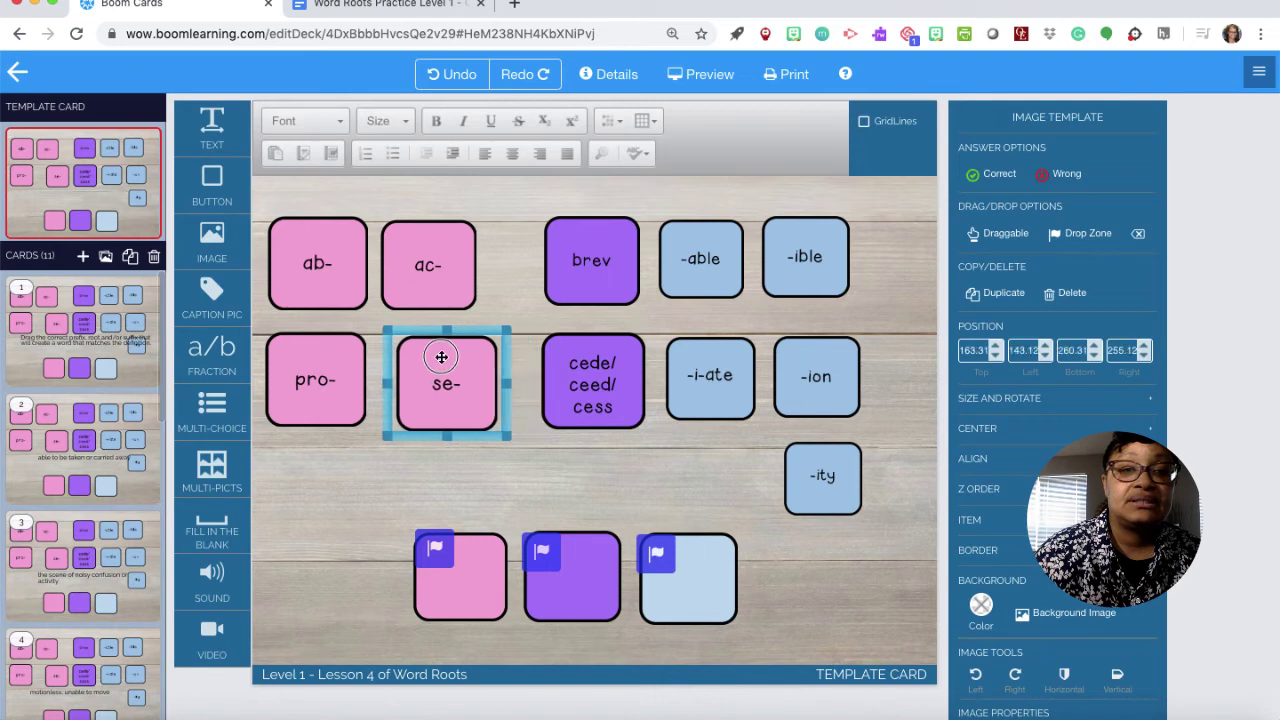
# Move the brev and cede/ceed/cess tiles closer to the prefix tiles, shrinking cede/ceed/cess to about 97 by 99.
pyautogui.click(581, 266)
pyautogui.moveTo(589, 233); pyautogui.dragTo(551, 250)
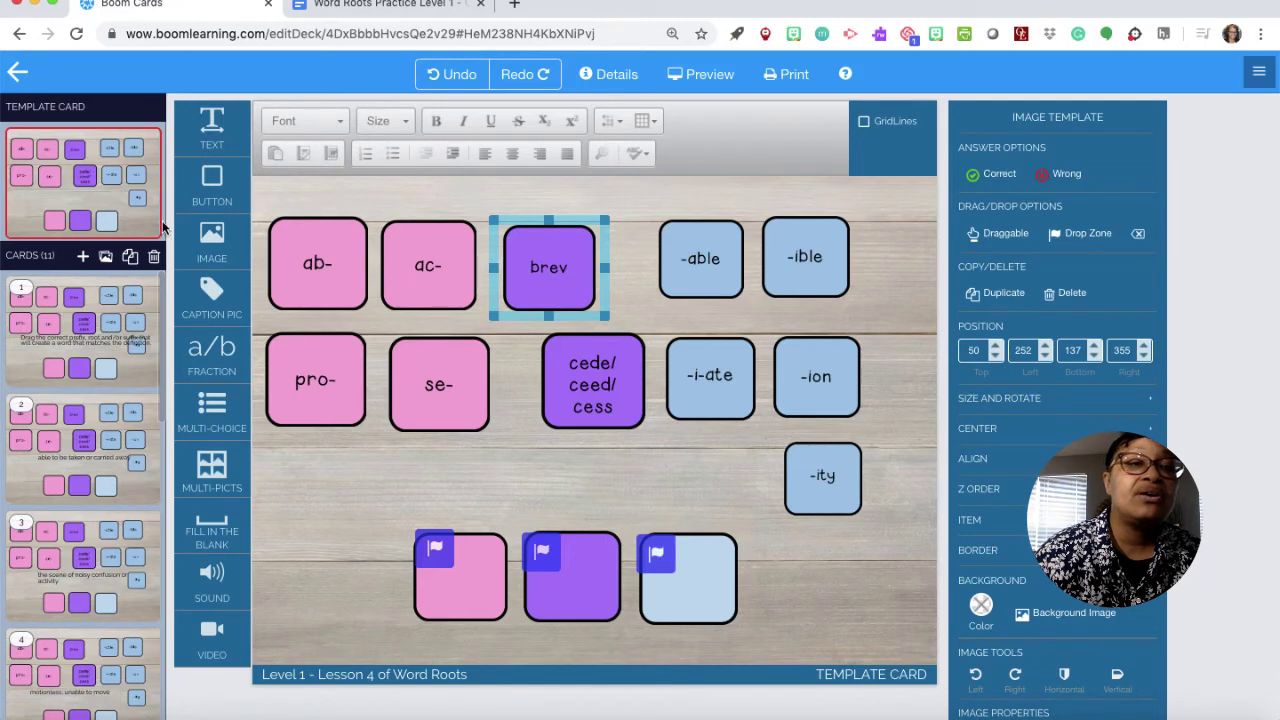
pyautogui.click(614, 407)
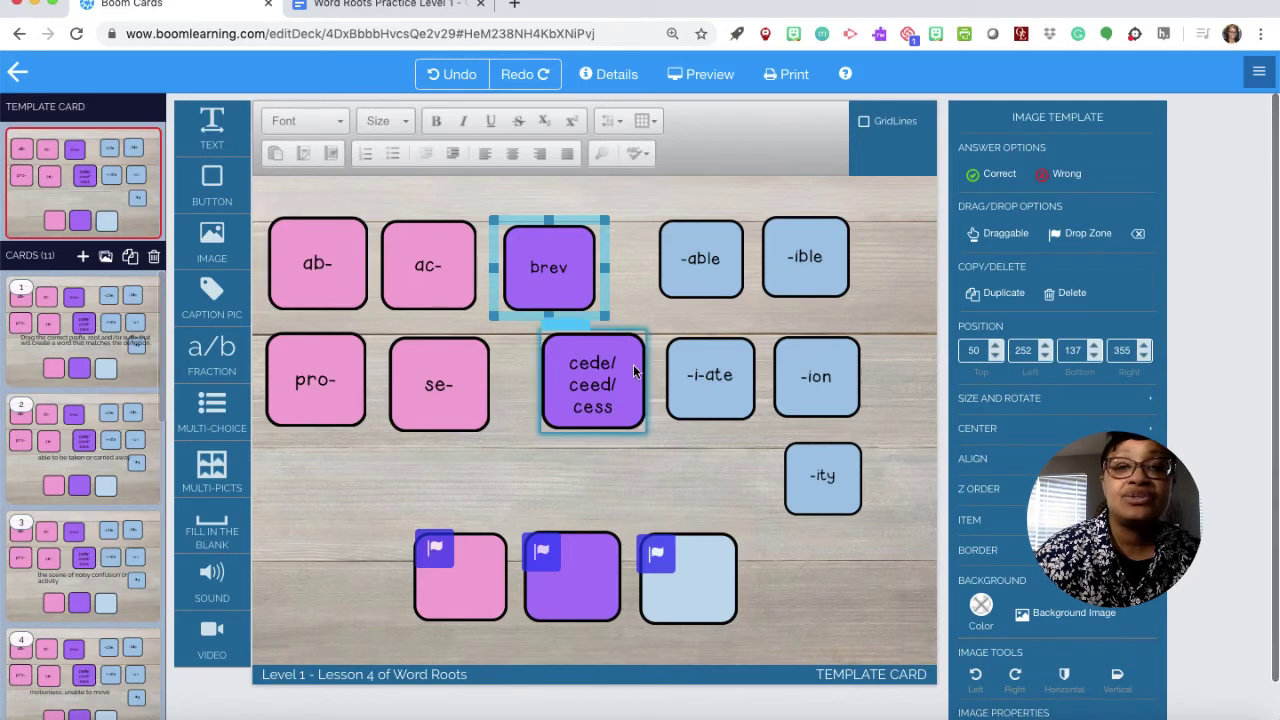
pyautogui.moveTo(632, 364)
pyautogui.mouseDown()
pyautogui.moveTo(612, 371)
pyautogui.moveTo(645, 372)
pyautogui.mouseUp()
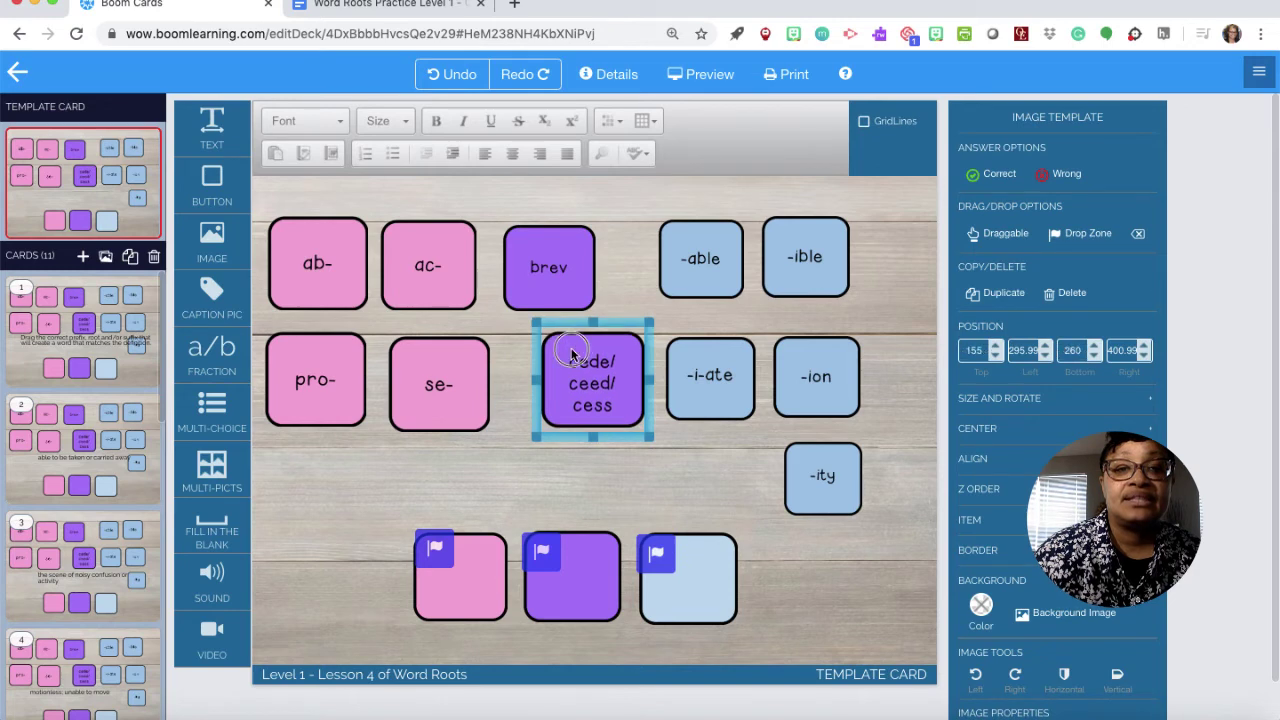
pyautogui.moveTo(569, 357); pyautogui.dragTo(542, 352)
pyautogui.moveTo(622, 332); pyautogui.dragTo(615, 338)
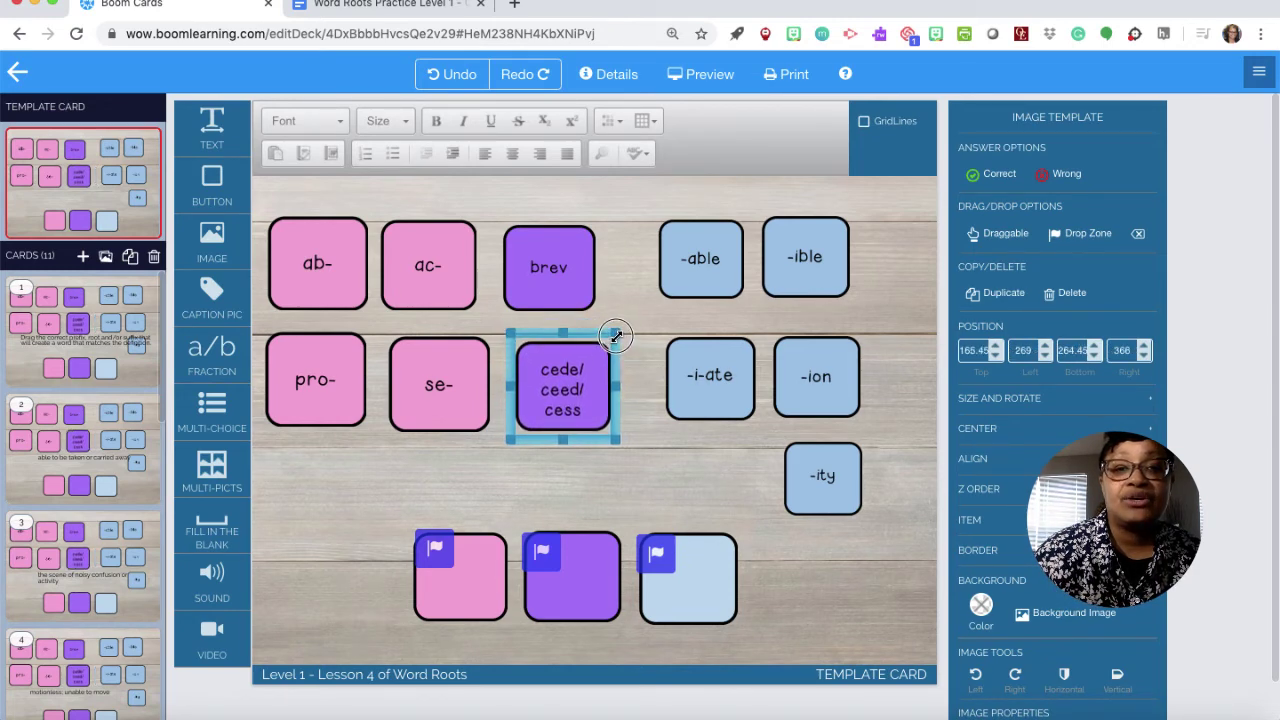
pyautogui.click(577, 304)
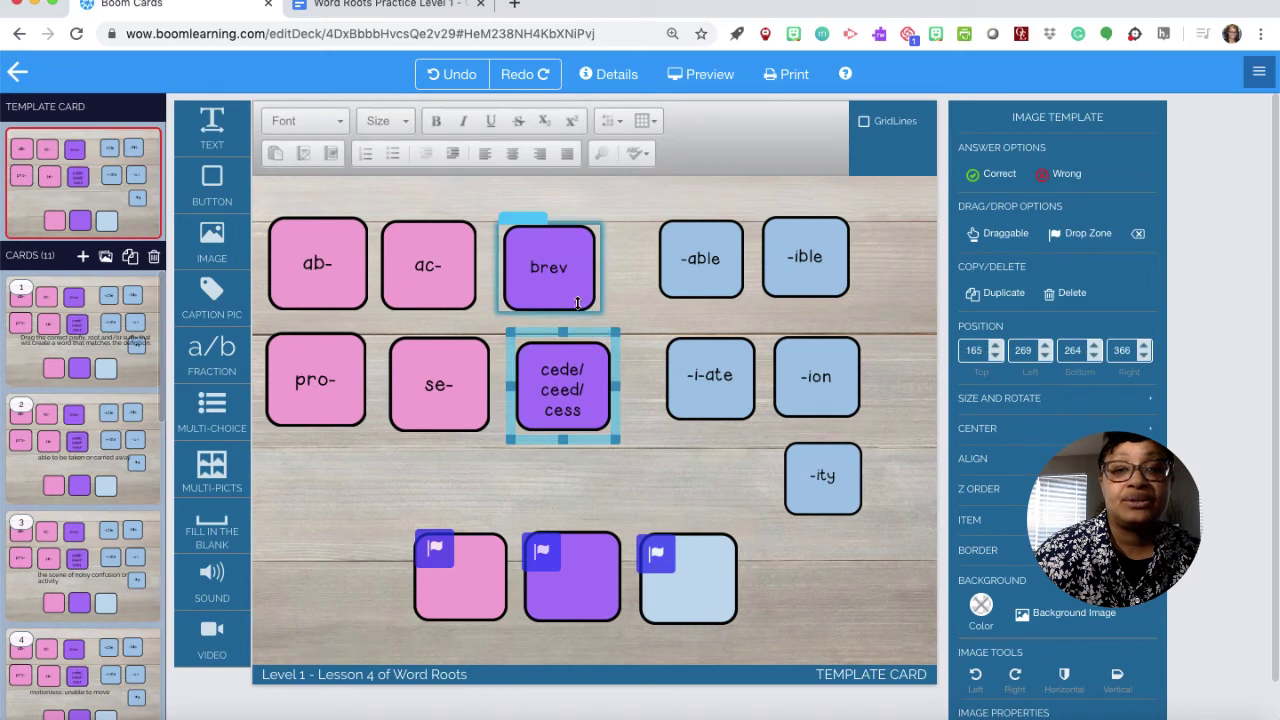
# Move the -able tile beside brev and the -i-ate tile beside cede/ceed/cess.
pyautogui.click(678, 331)
pyautogui.moveTo(709, 280); pyautogui.dragTo(664, 286)
pyautogui.click(709, 365)
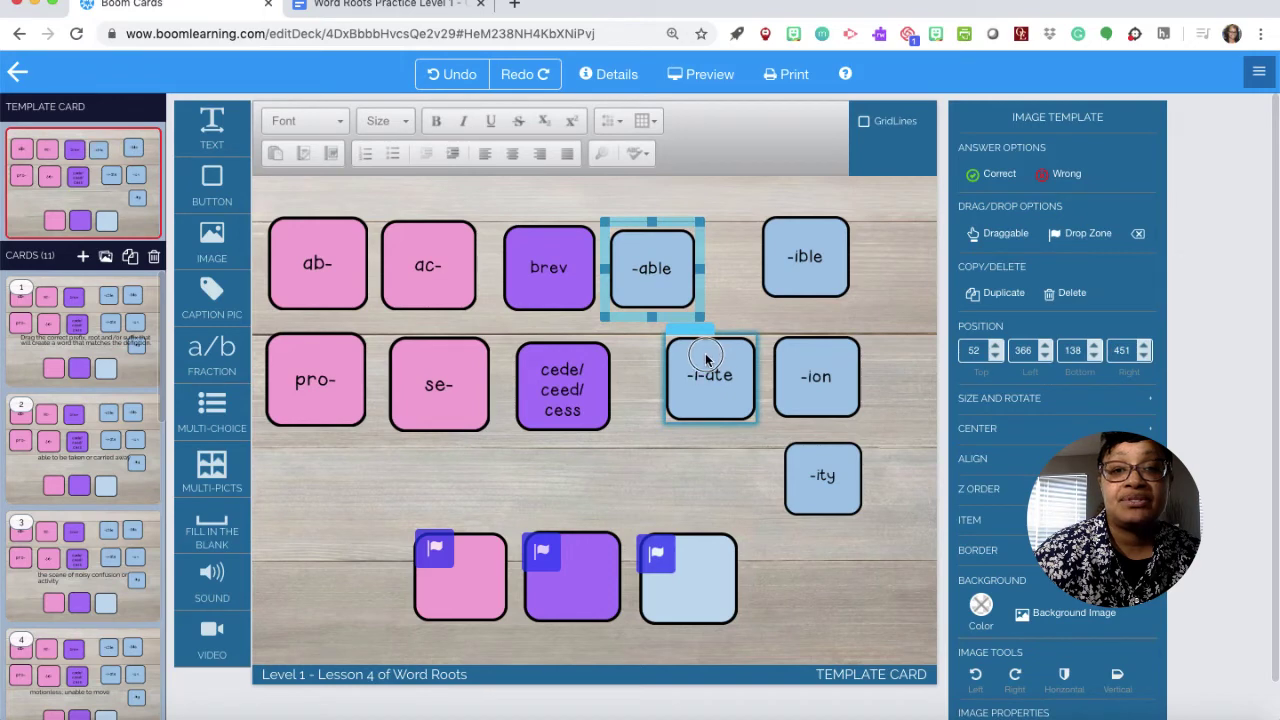
pyautogui.moveTo(672, 353)
pyautogui.mouseDown()
pyautogui.moveTo(708, 360)
pyautogui.moveTo(663, 354)
pyautogui.moveTo(693, 354)
pyautogui.mouseUp()
pyautogui.click(699, 330)
pyautogui.click(720, 457)
pyautogui.click(710, 377)
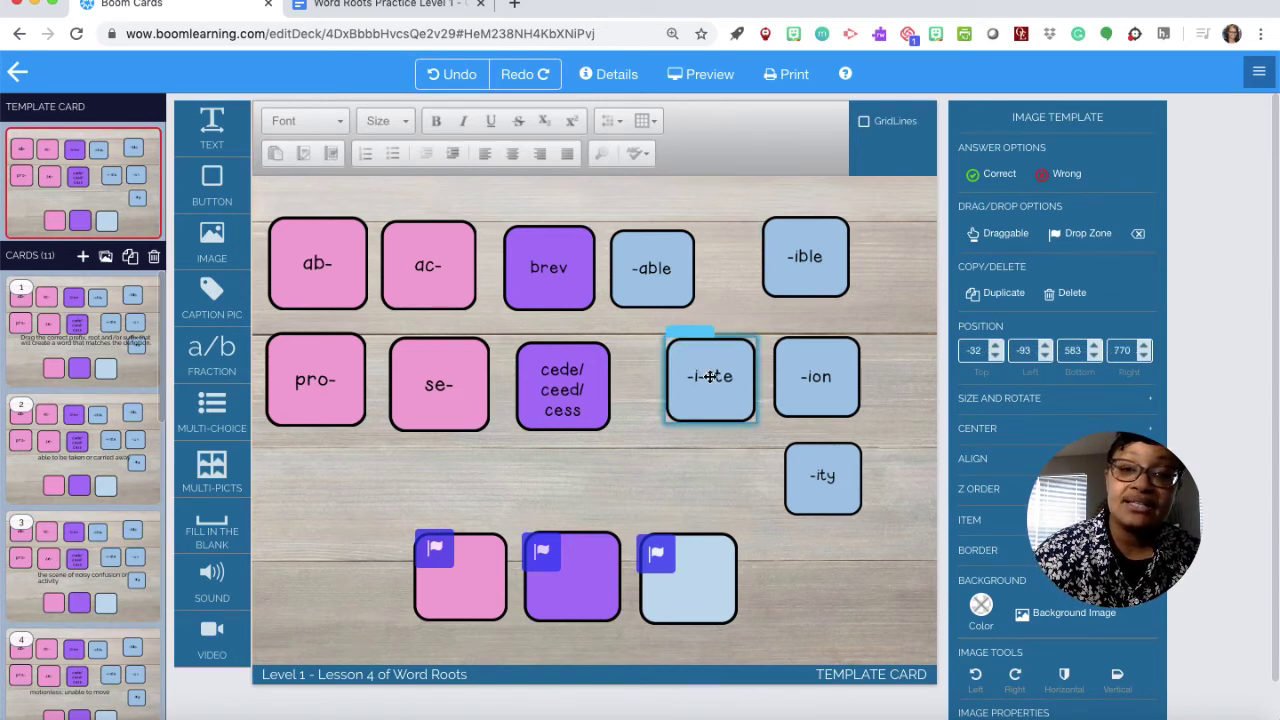
pyautogui.moveTo(730, 403); pyautogui.dragTo(692, 404)
# Rearrange the remaining suffix tiles into two rows, with -ible and -ion following -able in the upper row and -ity following -i-ate.
pyautogui.click(799, 273)
pyautogui.moveTo(799, 279); pyautogui.dragTo(757, 291)
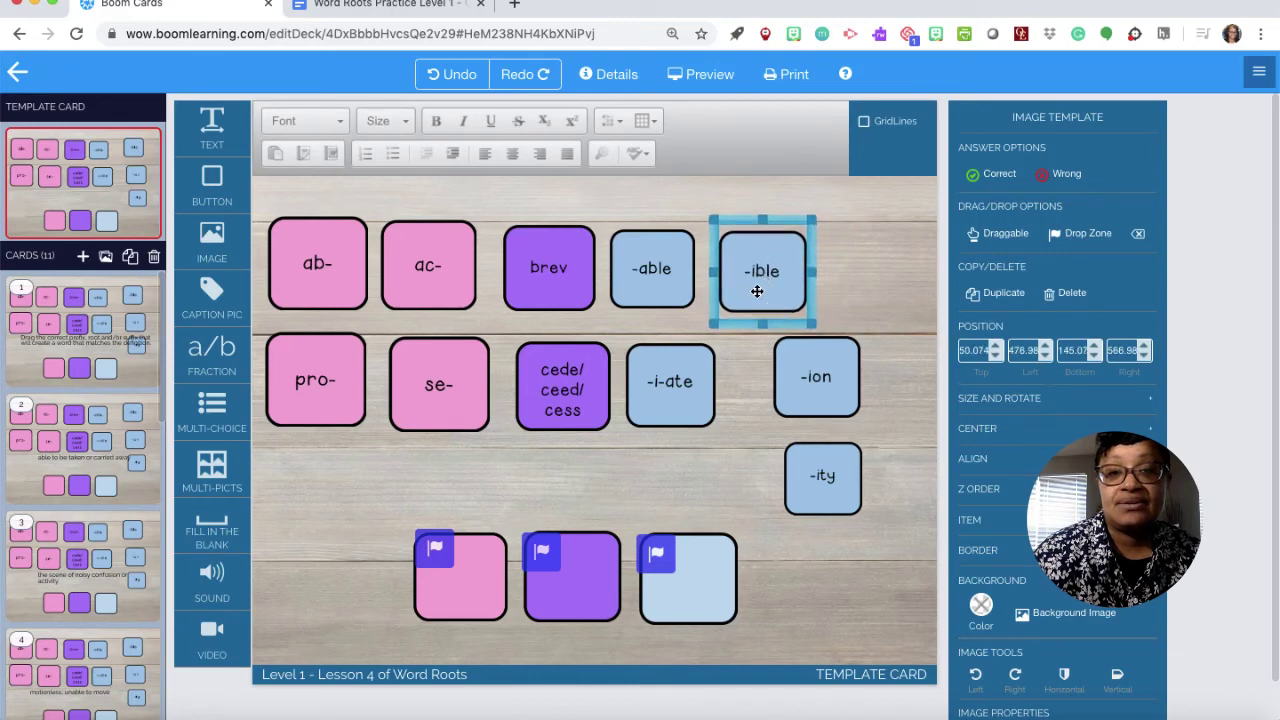
pyautogui.click(800, 352)
pyautogui.moveTo(817, 357); pyautogui.dragTo(867, 254)
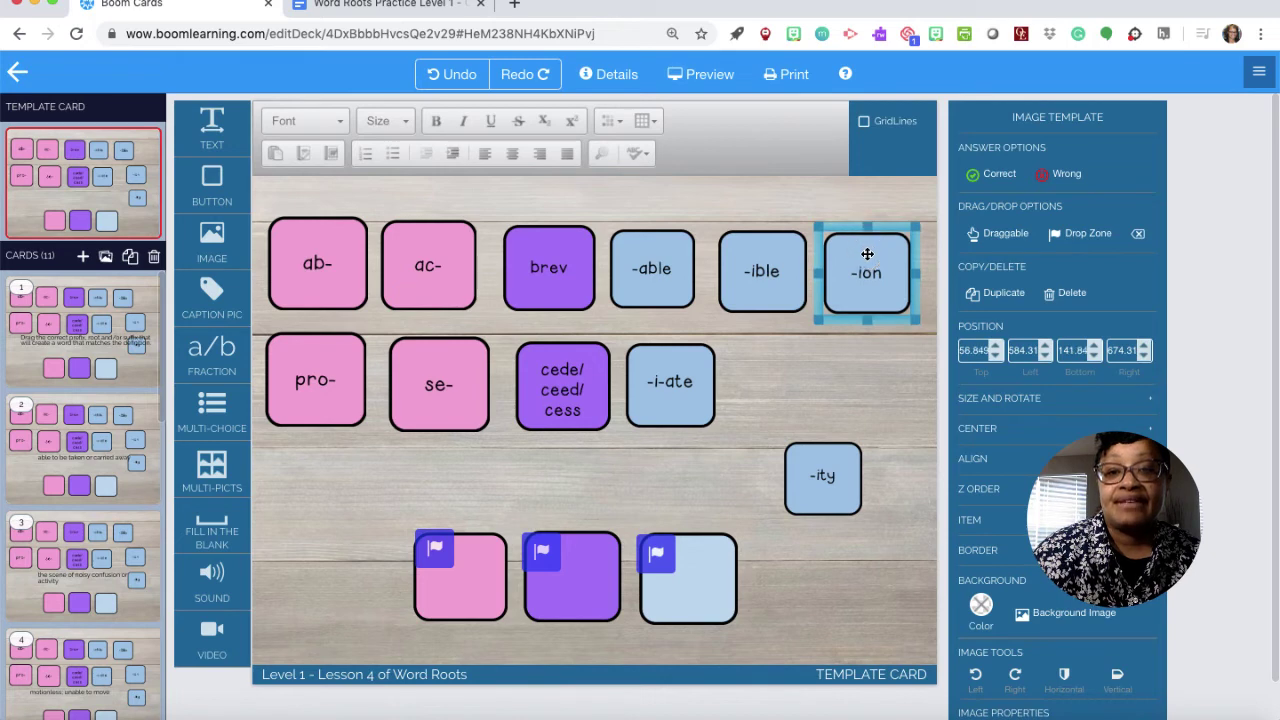
pyautogui.moveTo(810, 458); pyautogui.dragTo(756, 362)
pyautogui.click(794, 468)
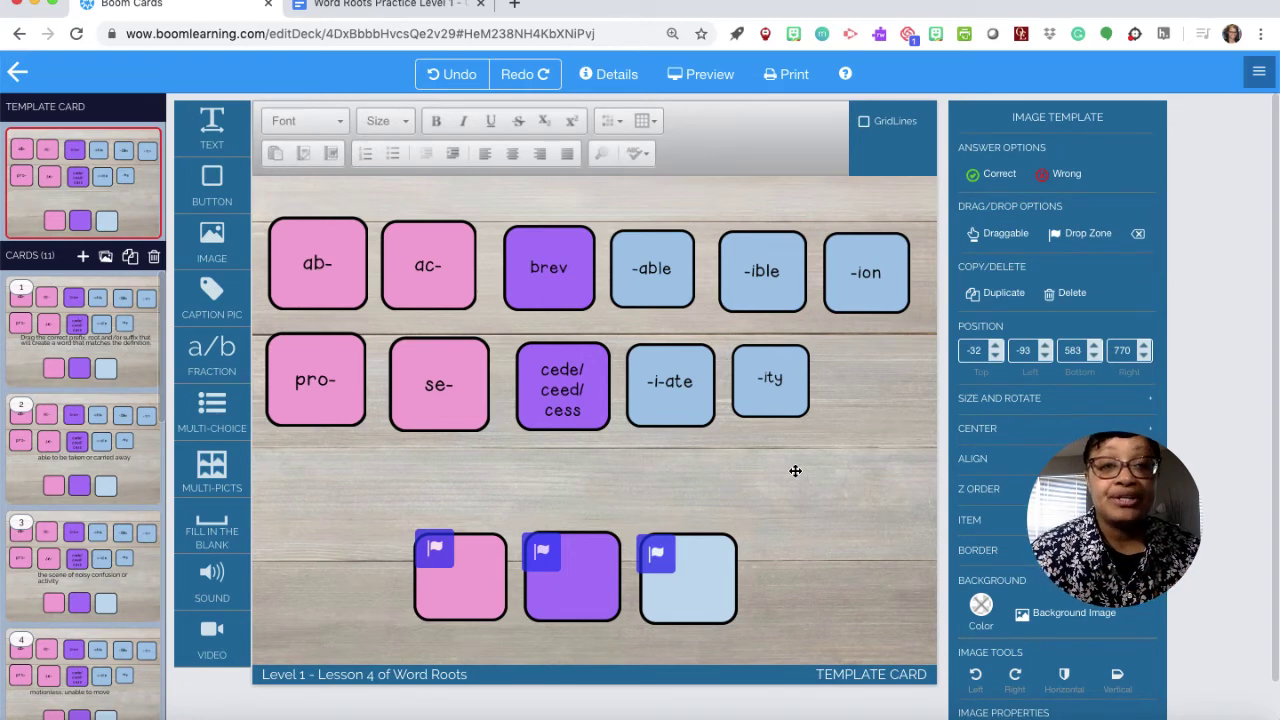
# Make all eleven prefix, root and suffix tiles on the template card draggable at once.
pyautogui.click(316, 262)
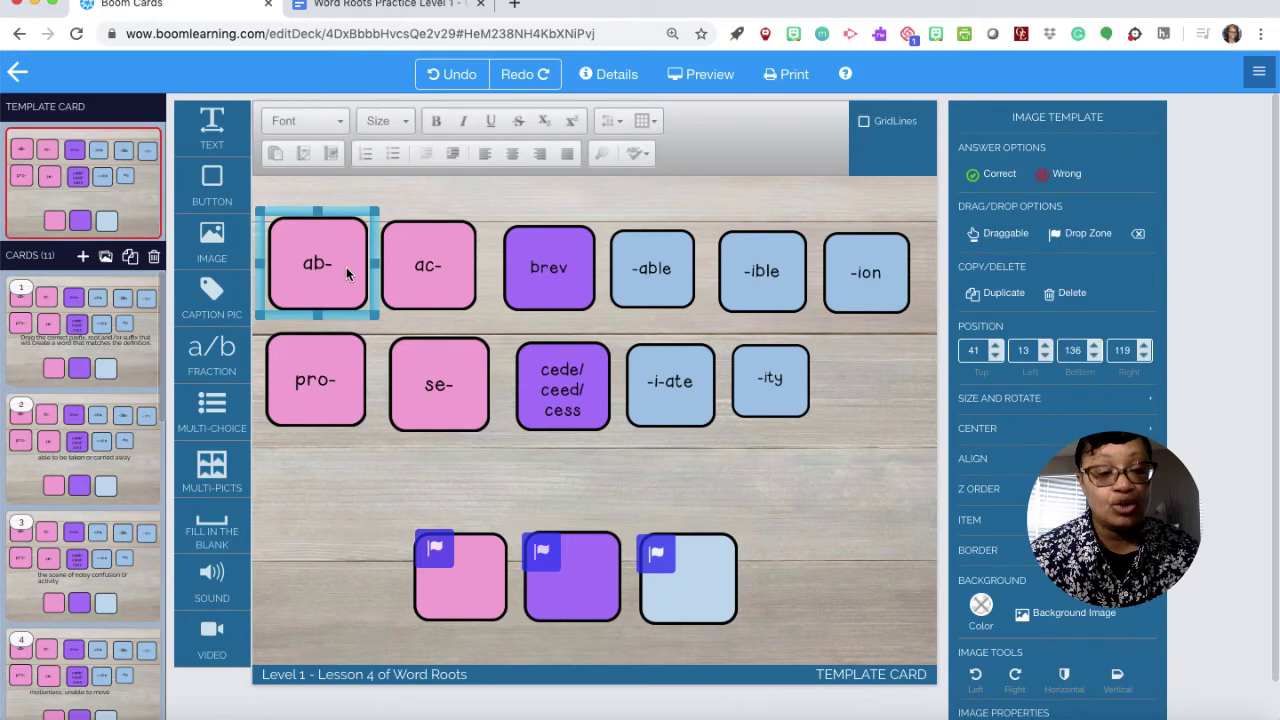
pyautogui.keyDown('shift'); pyautogui.click(338, 368); pyautogui.keyUp('shift')
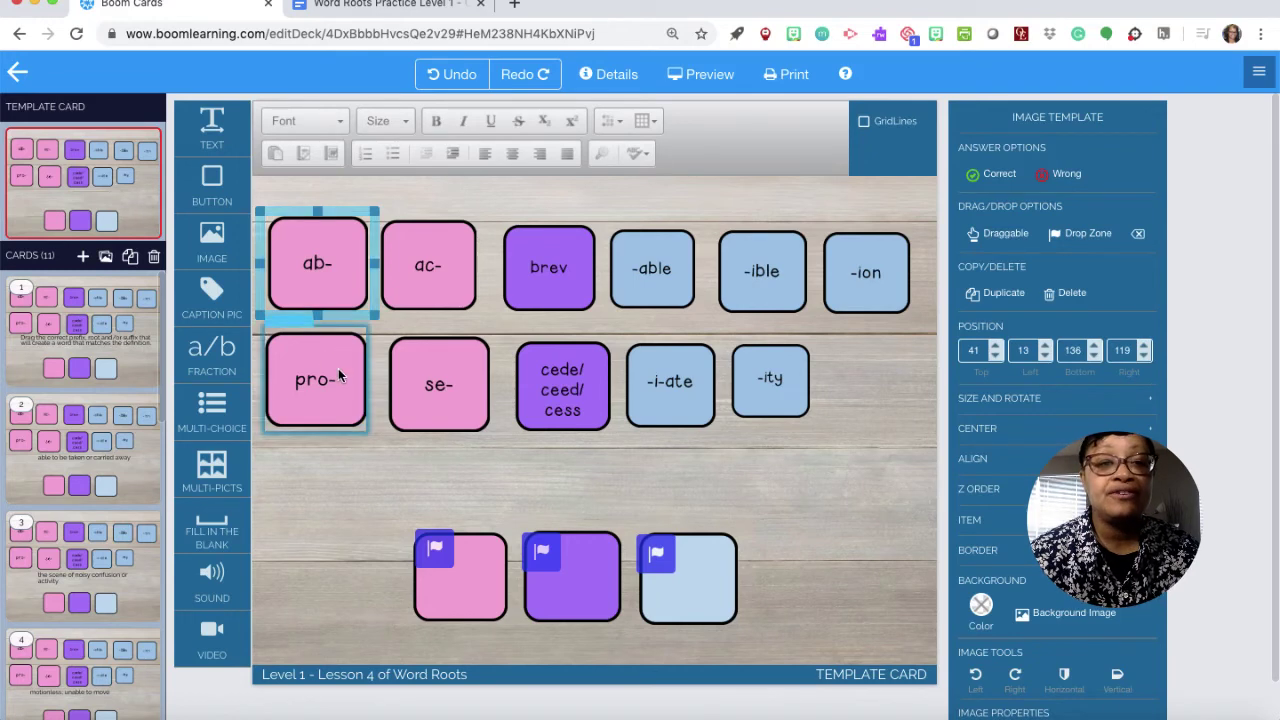
pyautogui.keyDown('shift'); pyautogui.click(407, 374); pyautogui.keyUp('shift')
pyautogui.keyDown('shift'); pyautogui.click(425, 247); pyautogui.keyUp('shift')
pyautogui.keyDown('shift'); pyautogui.click(545, 264); pyautogui.keyUp('shift')
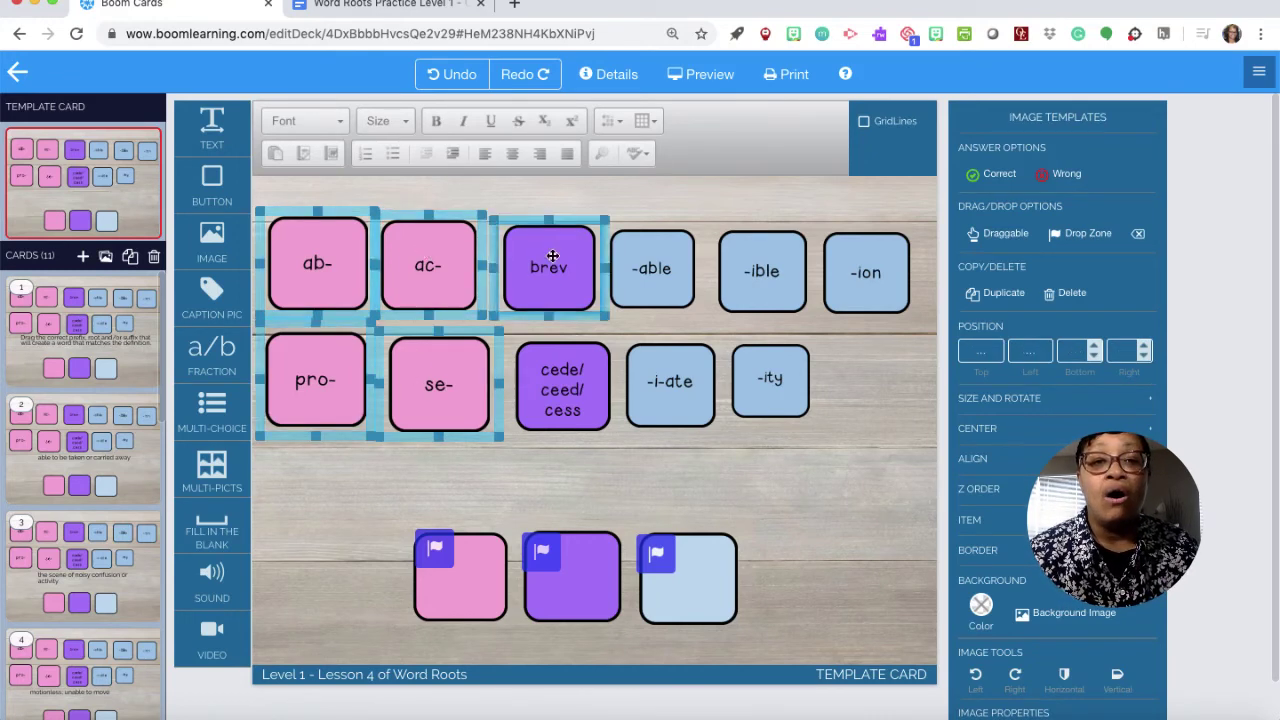
pyautogui.keyDown('shift'); pyautogui.click(582, 345); pyautogui.keyUp('shift')
pyautogui.keyDown('shift'); pyautogui.click(667, 262); pyautogui.keyUp('shift')
pyautogui.keyDown('shift'); pyautogui.click(667, 379); pyautogui.keyUp('shift')
pyautogui.keyDown('shift'); pyautogui.click(762, 268); pyautogui.keyUp('shift')
pyautogui.keyDown('shift'); pyautogui.click(778, 370); pyautogui.keyUp('shift')
pyautogui.keyDown('shift'); pyautogui.click(855, 256); pyautogui.keyUp('shift')
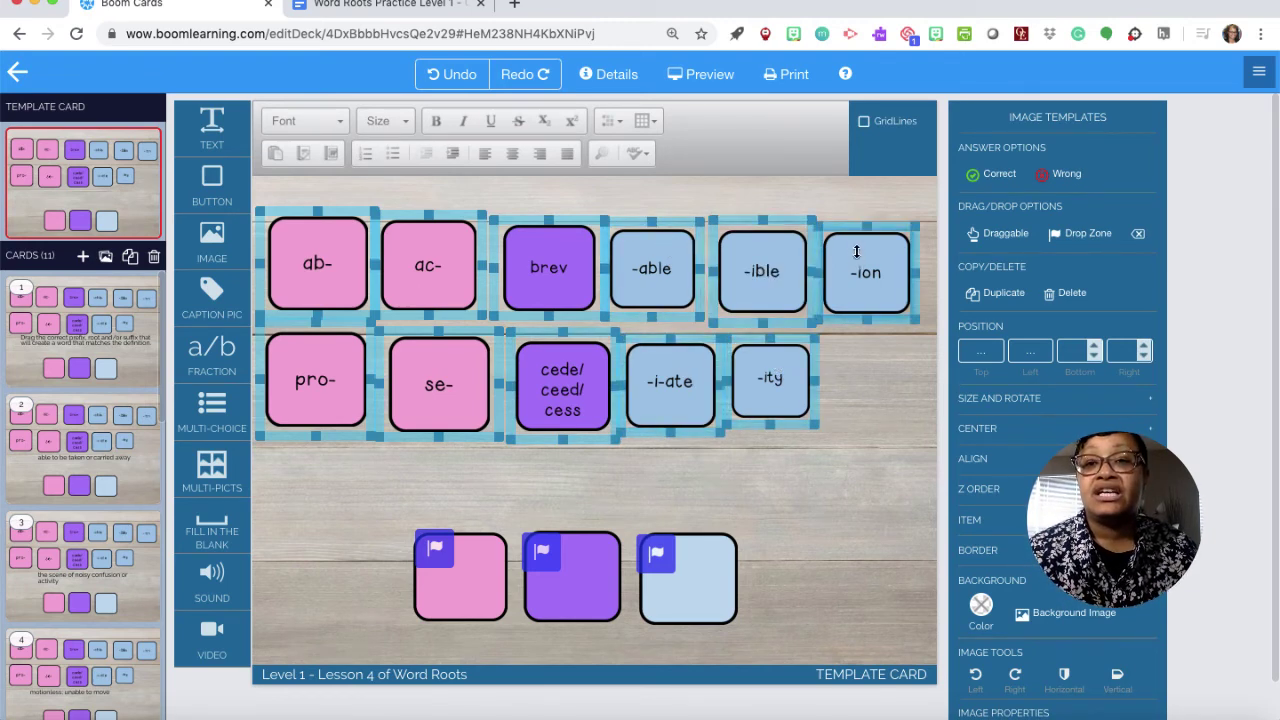
pyautogui.click(1003, 234)
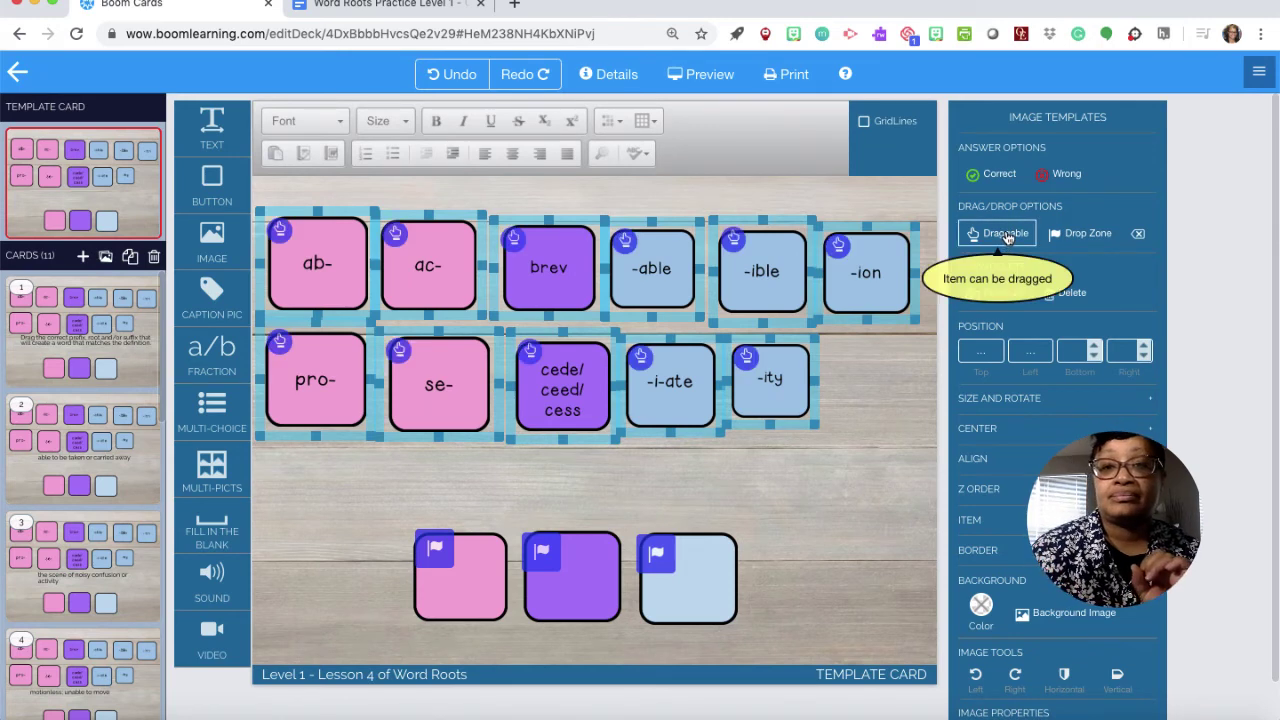
pyautogui.click(871, 413)
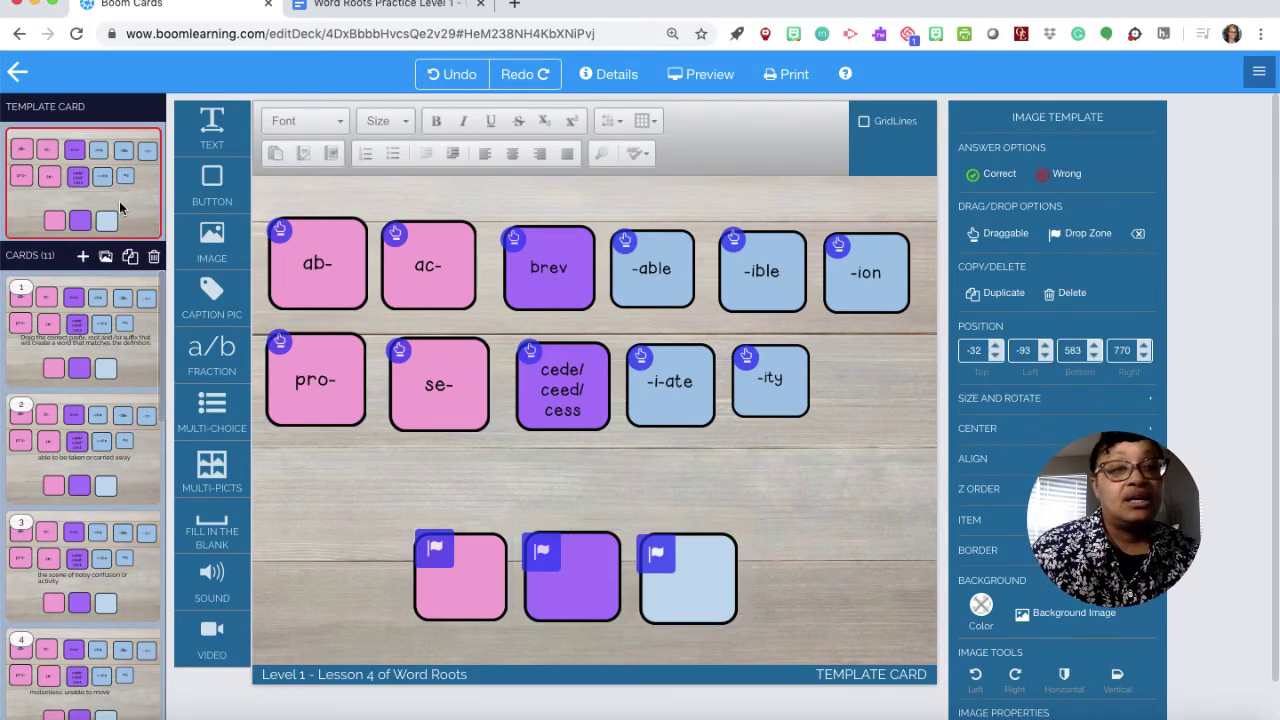
# On card 1, lower the instruction text to a top position of about 283, between the tiles and the drop zones.
pyautogui.click(116, 323)
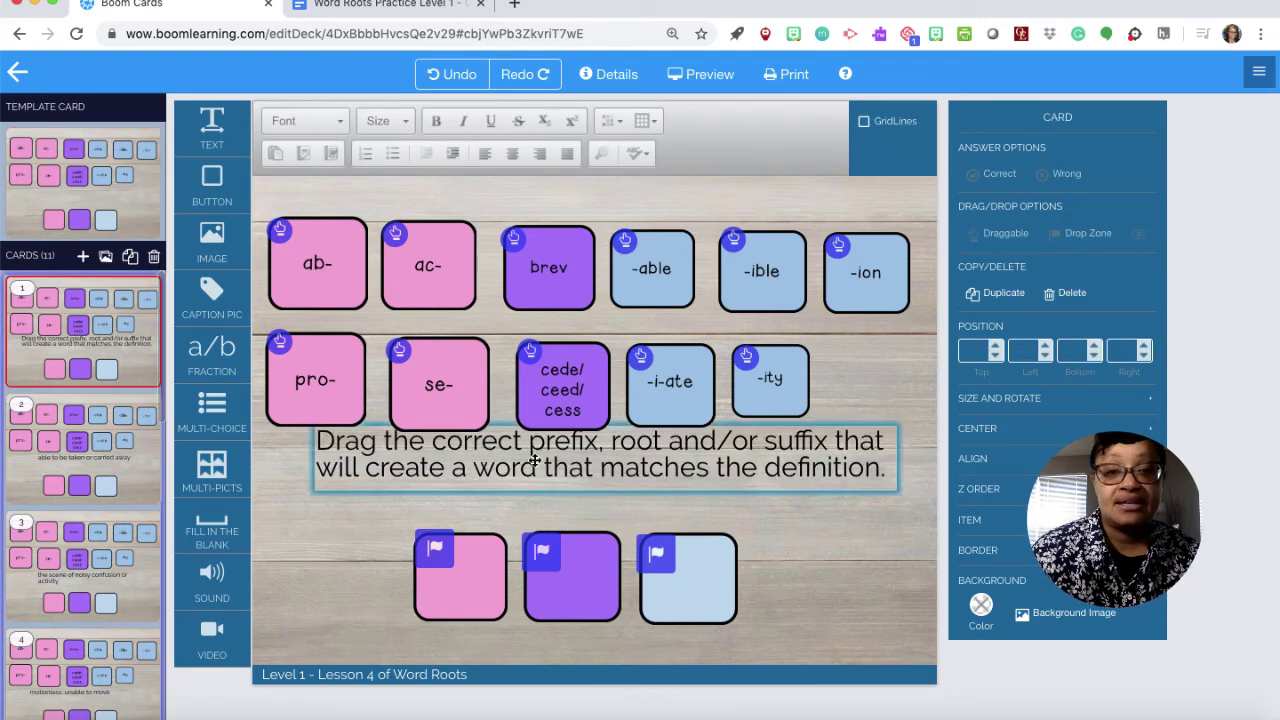
pyautogui.click(533, 480)
pyautogui.click(536, 492)
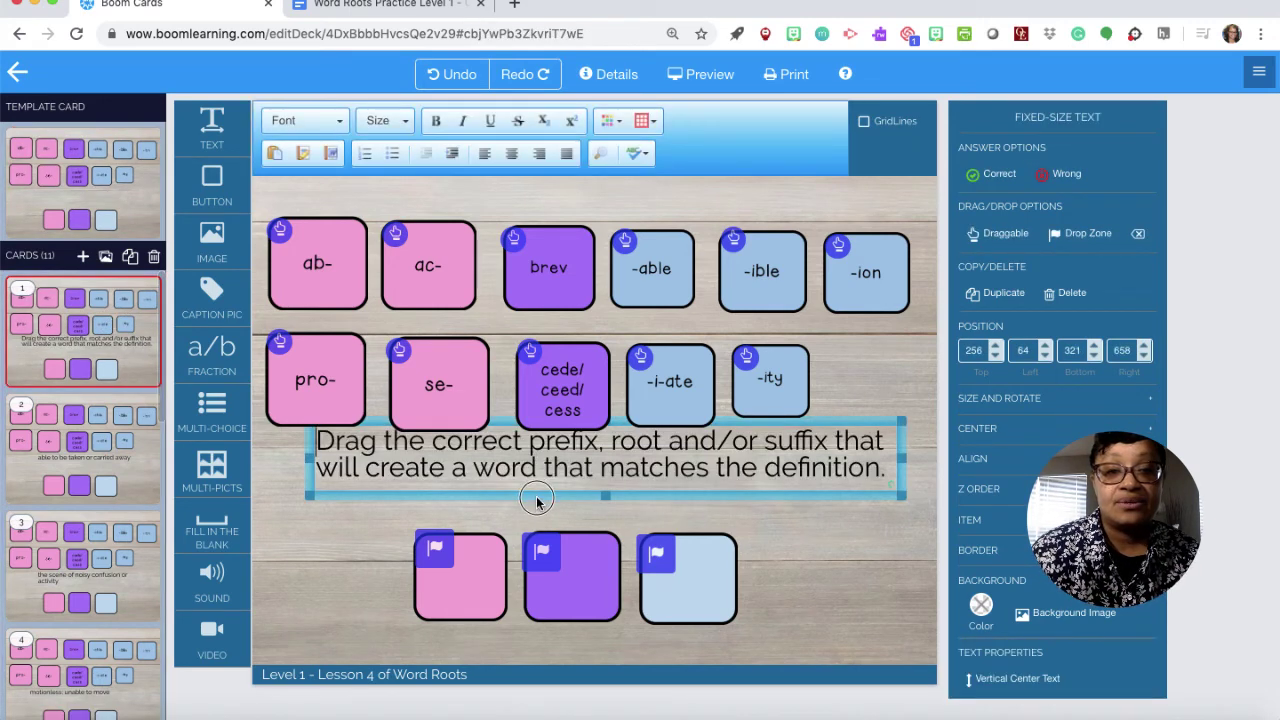
pyautogui.moveTo(536, 502); pyautogui.dragTo(537, 521)
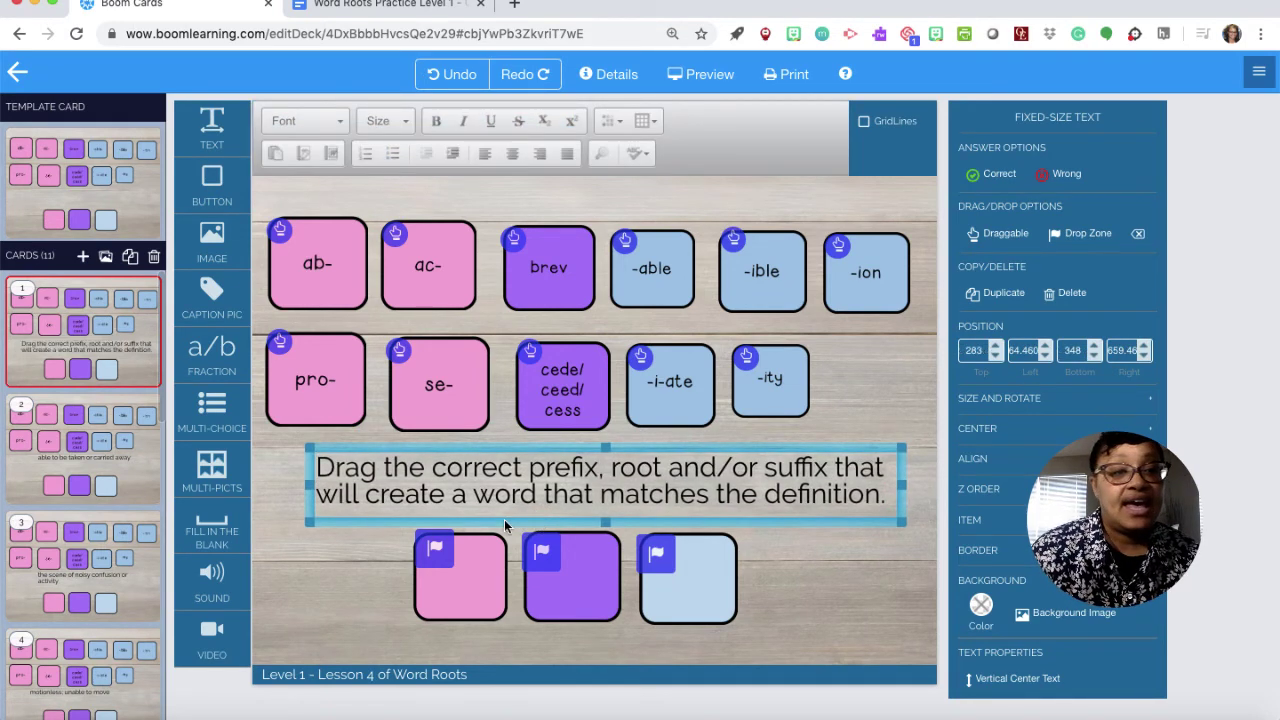
# On card 2, lower the definition text to a top position of about 286 and replace it with "to shorten".
pyautogui.click(113, 460)
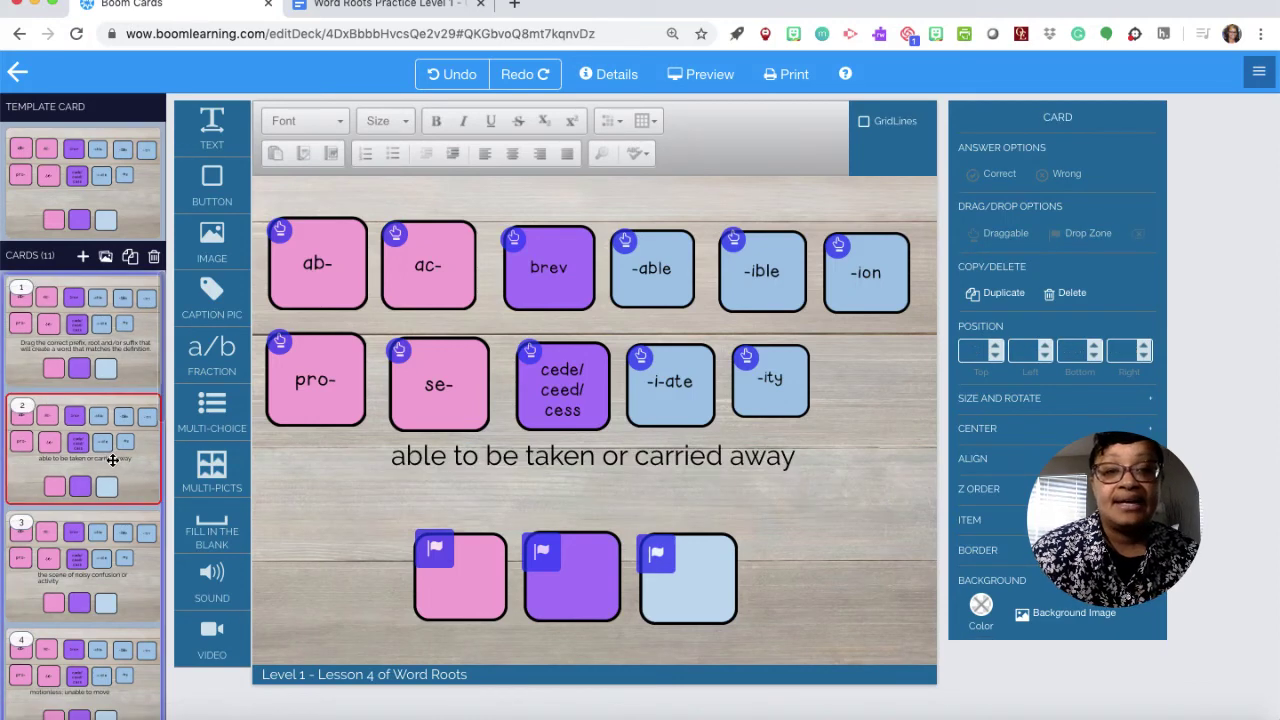
pyautogui.click(505, 462)
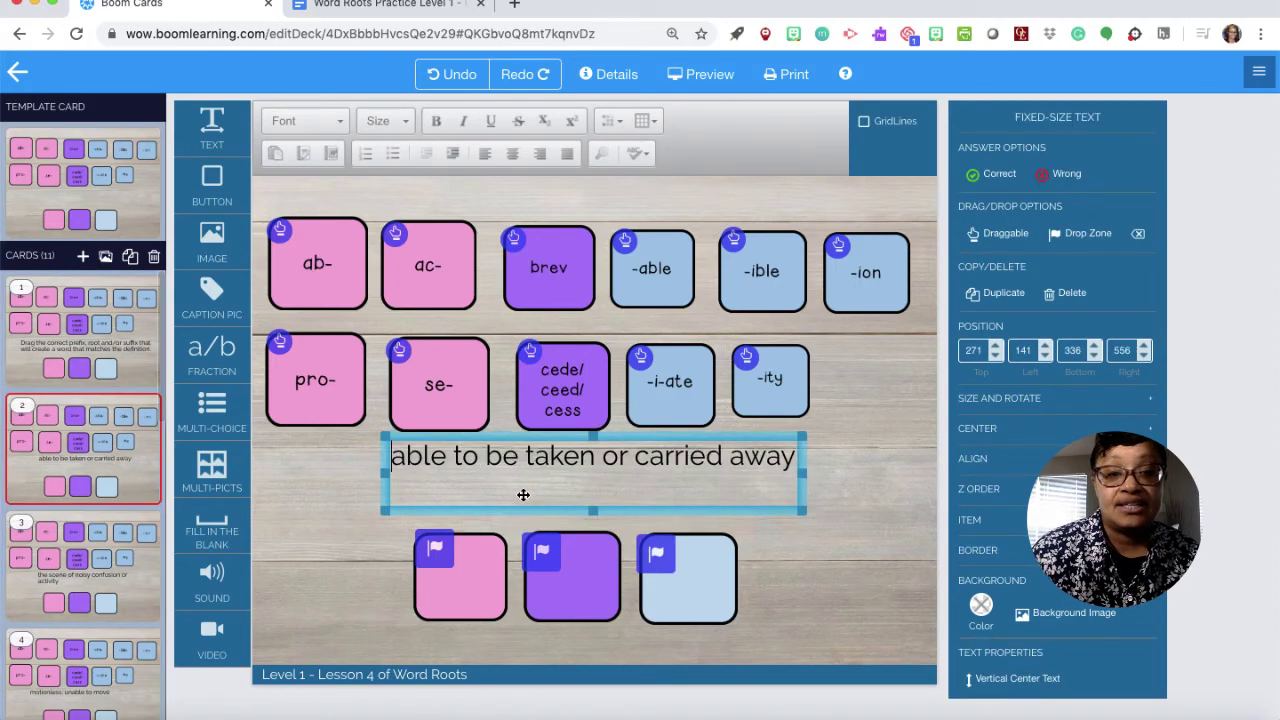
pyautogui.moveTo(523, 495)
pyautogui.mouseDown()
pyautogui.moveTo(517, 520)
pyautogui.moveTo(525, 510)
pyautogui.mouseUp()
pyautogui.click(790, 470)
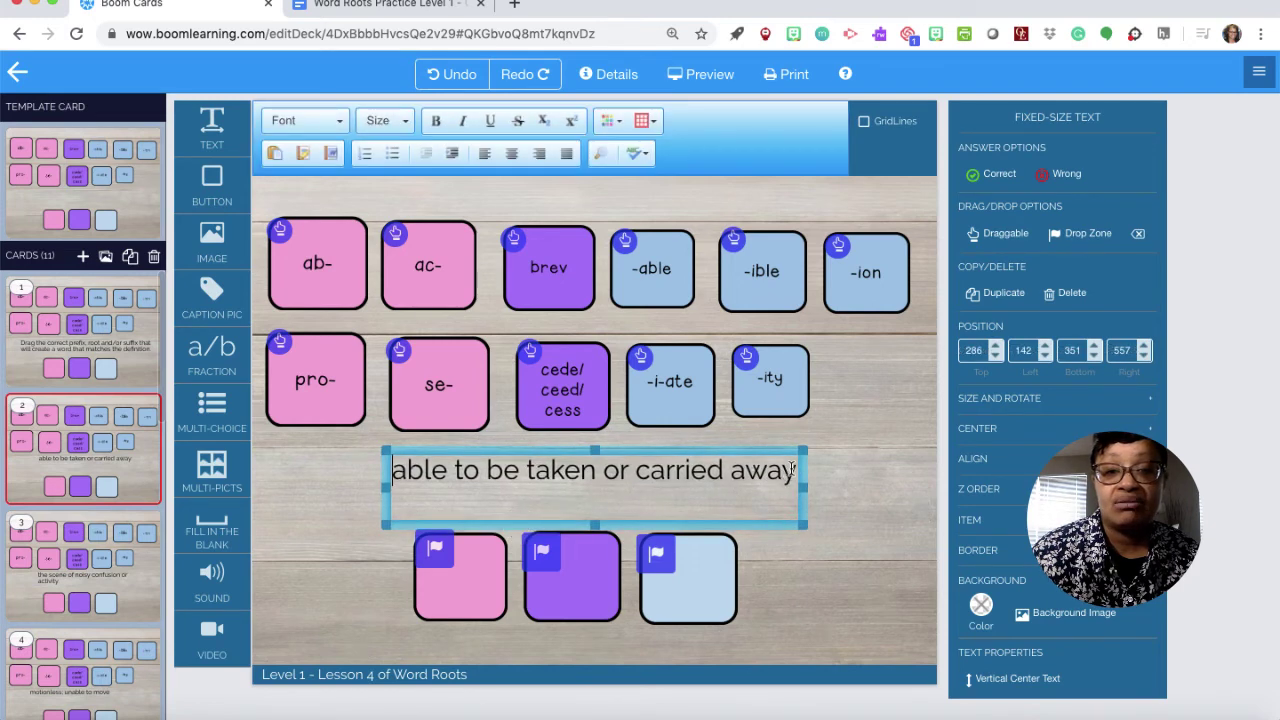
pyautogui.moveTo(796, 470); pyautogui.dragTo(381, 484)
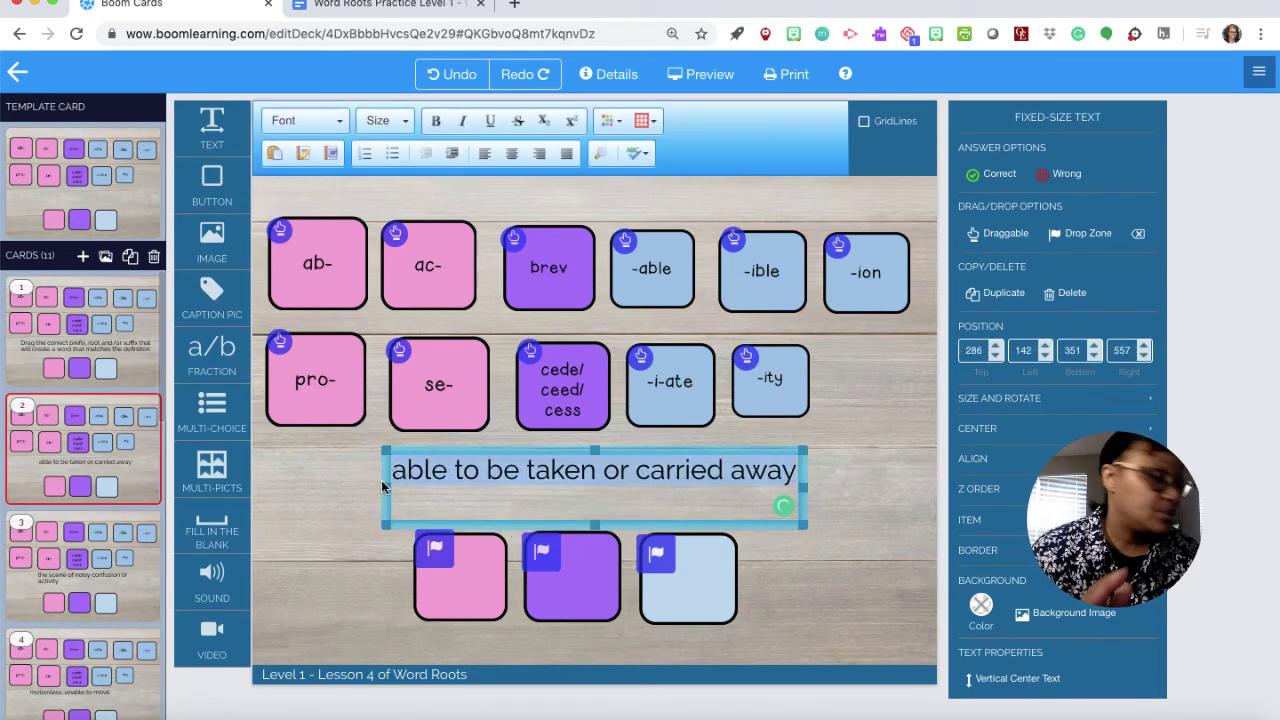
pyautogui.press('BackSpace')
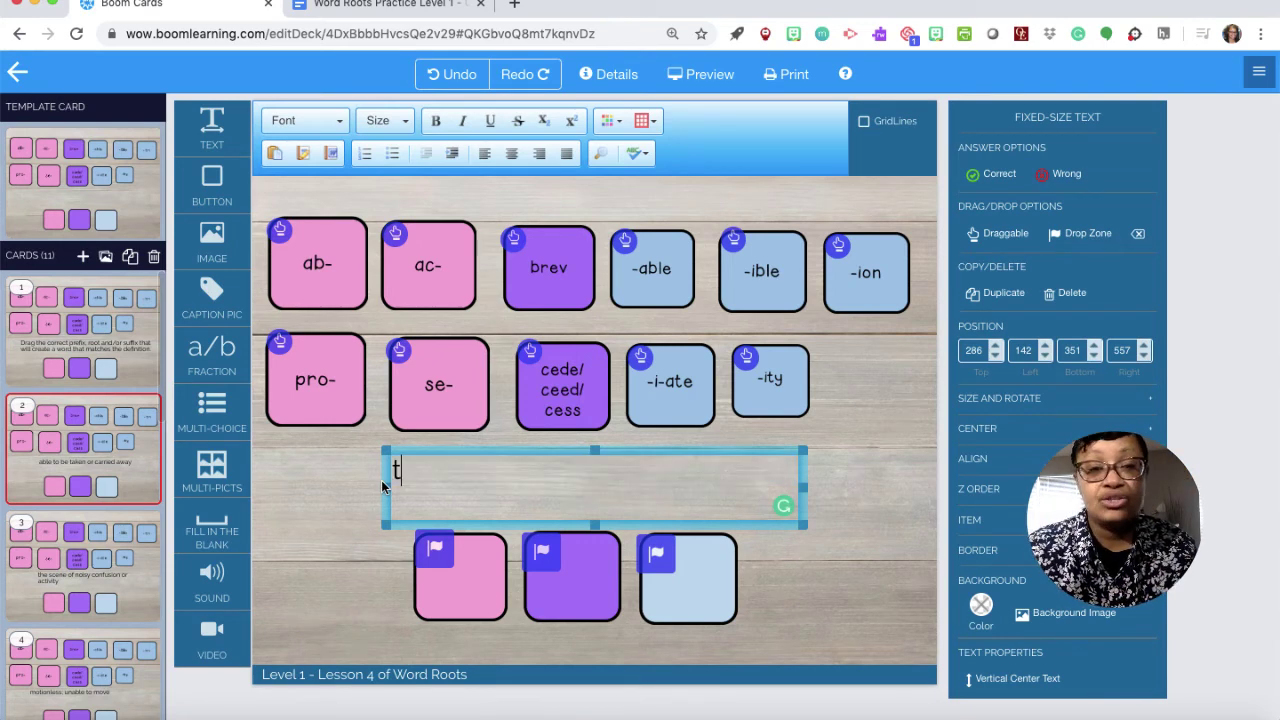
pyautogui.write('to shorten')
# Narrow card 2's definition text box to fit its words and move it above the middle drop zone, at about left 252.
pyautogui.moveTo(805, 490); pyautogui.dragTo(535, 492)
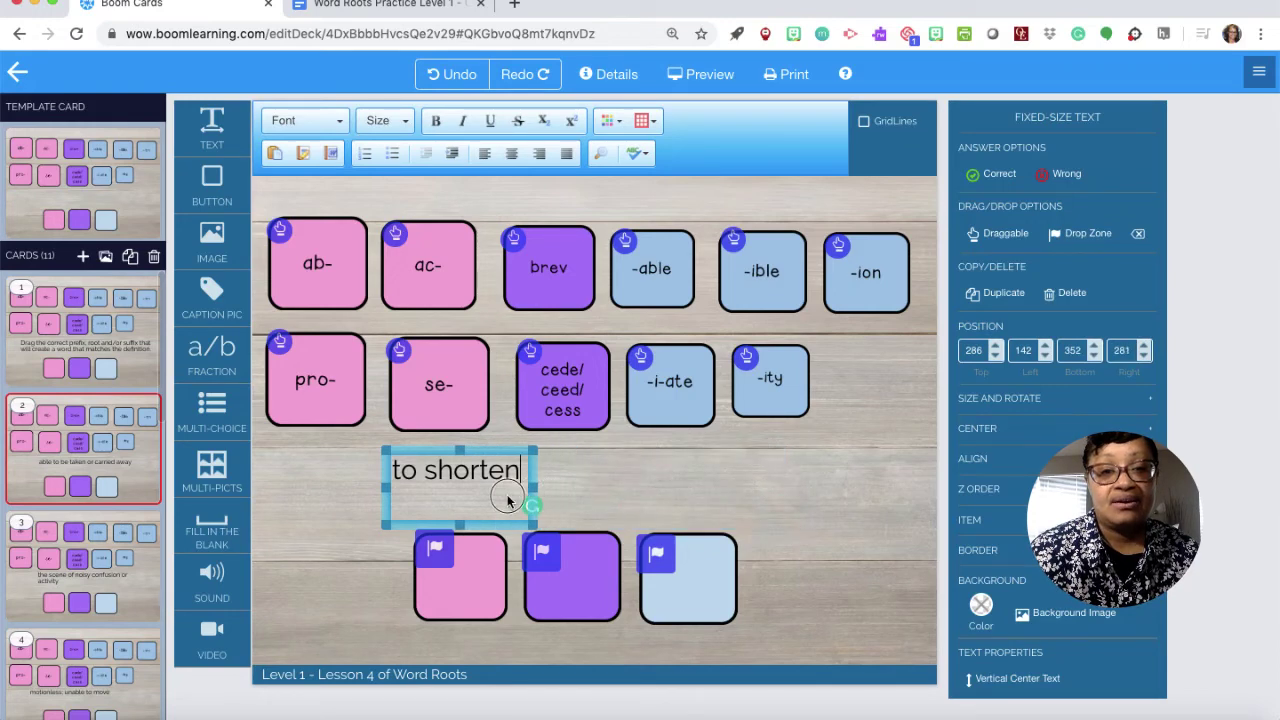
pyautogui.click(497, 483)
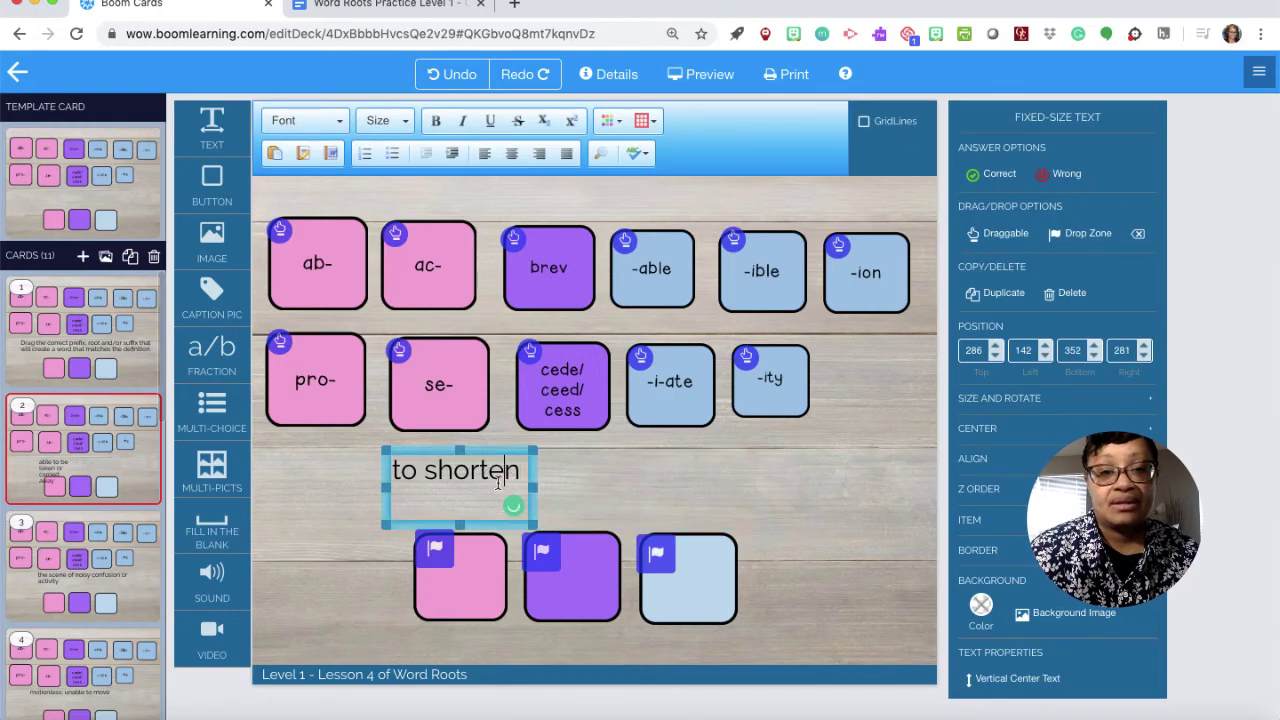
pyautogui.moveTo(489, 523); pyautogui.dragTo(592, 517)
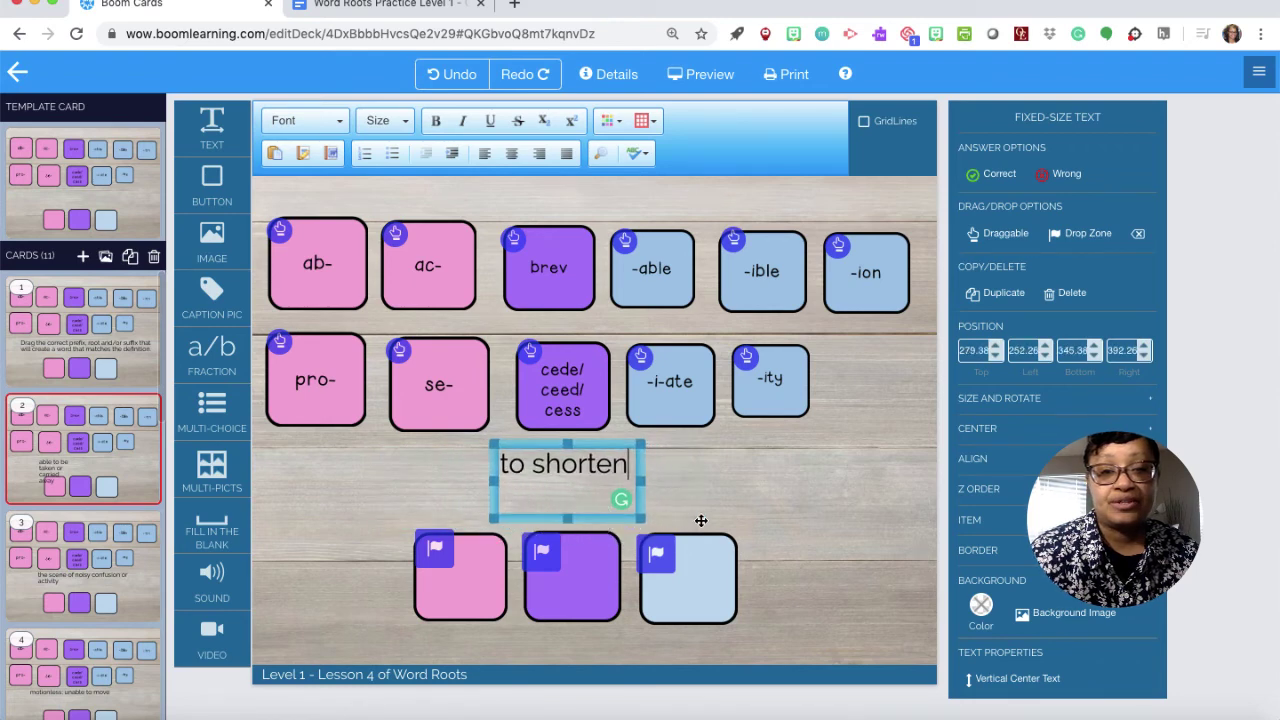
# Move the three drop zones on the template card down near its lower edge, slightly resizing the blue one to end at top 398, left 394.
pyautogui.click(481, 578)
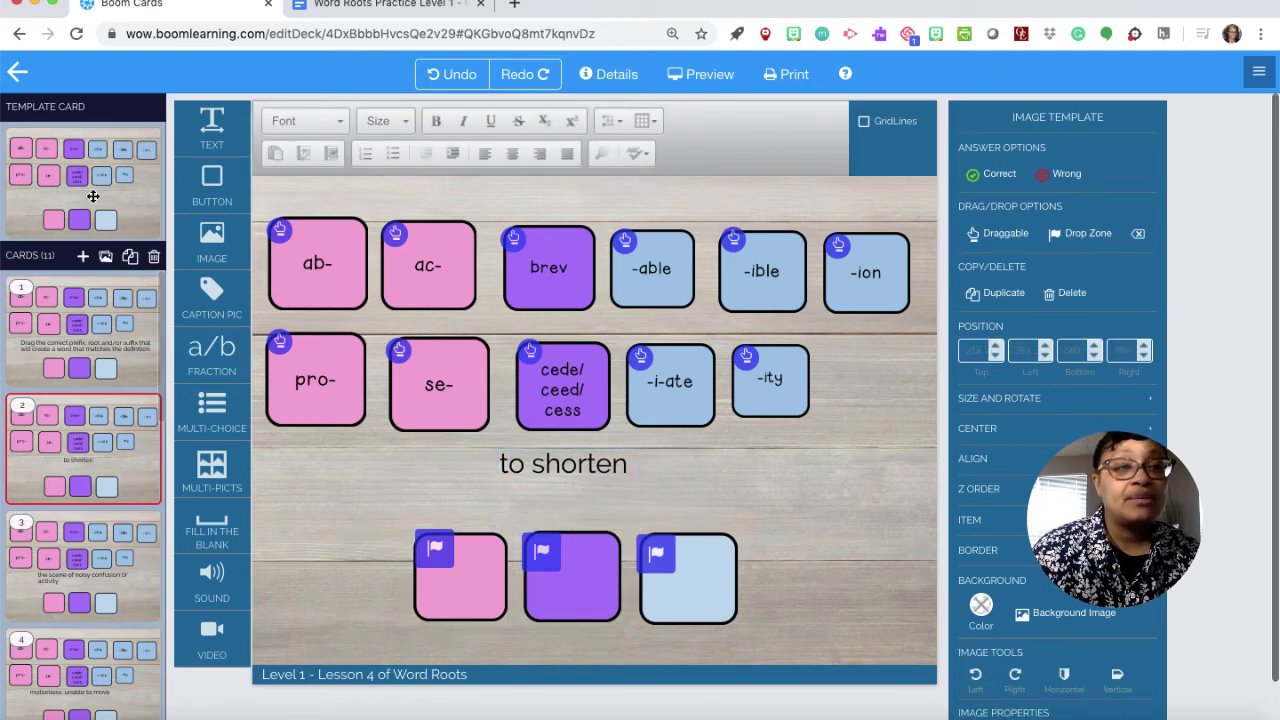
pyautogui.click(94, 198)
pyautogui.click(466, 607)
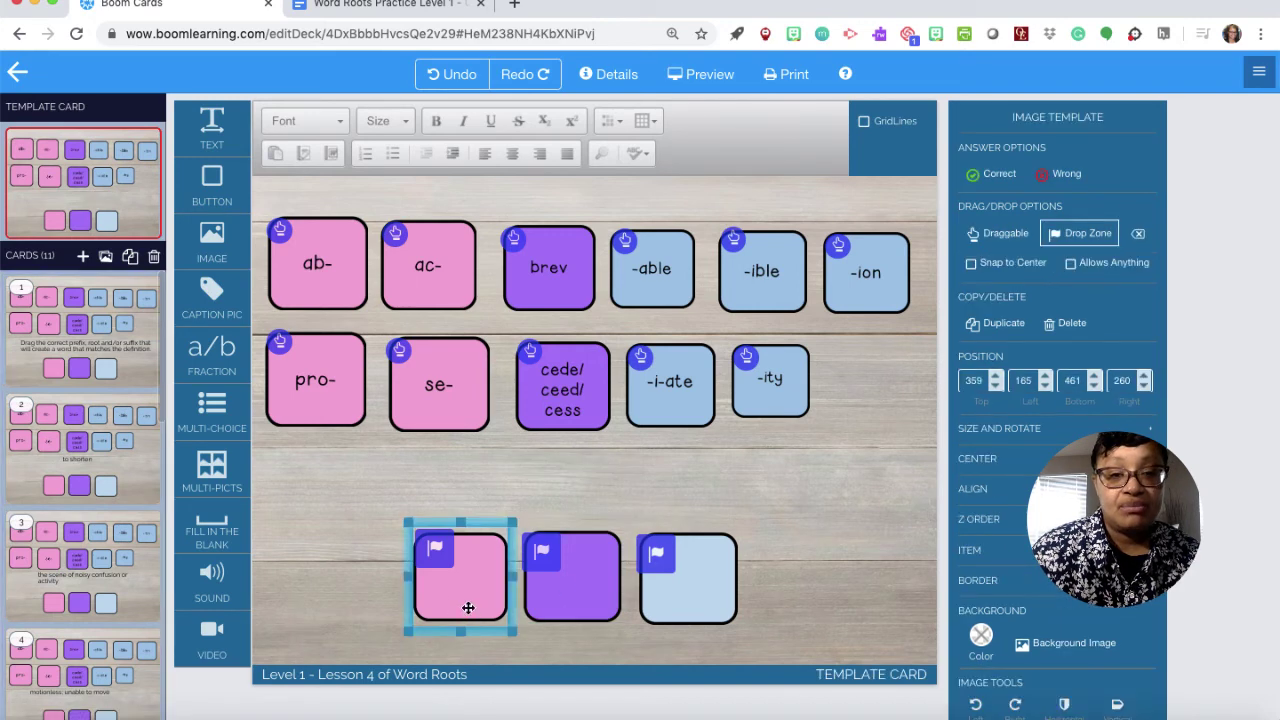
pyautogui.moveTo(468, 607); pyautogui.dragTo(464, 641)
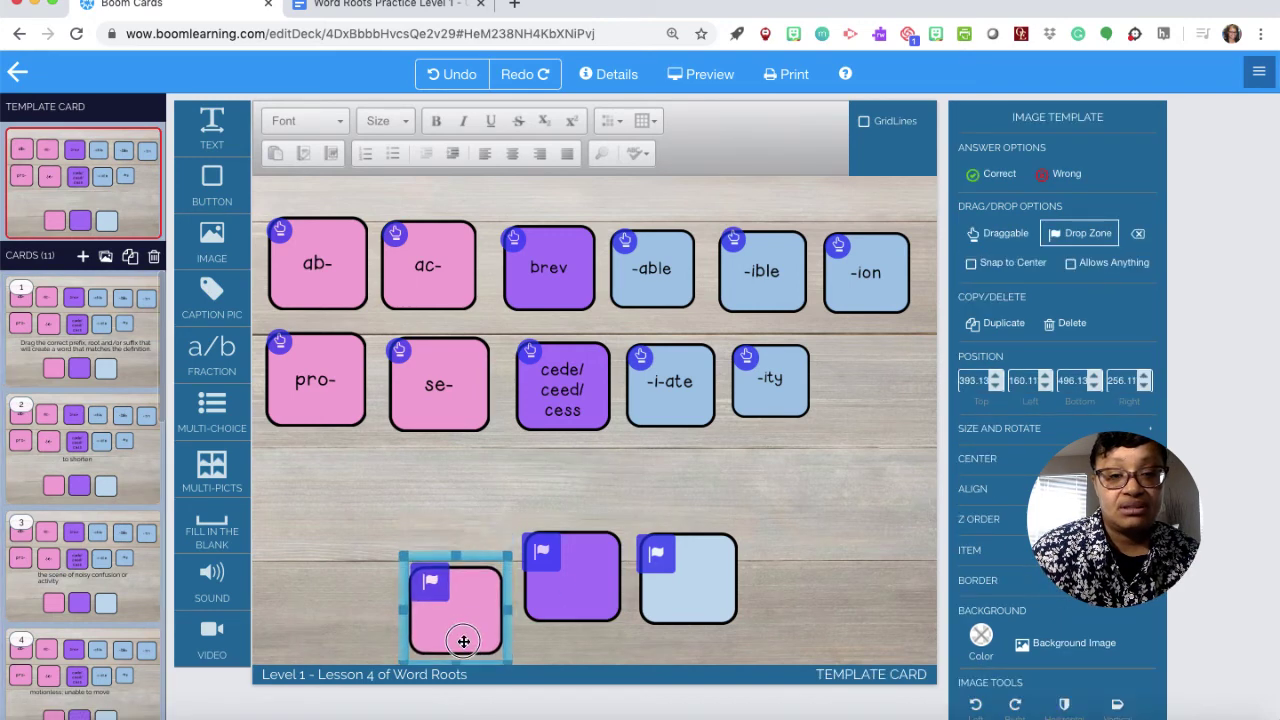
pyautogui.moveTo(566, 591); pyautogui.dragTo(566, 634)
pyautogui.click(663, 606)
pyautogui.moveTo(664, 628)
pyautogui.mouseDown()
pyautogui.moveTo(667, 665)
pyautogui.moveTo(670, 630)
pyautogui.mouseUp()
pyautogui.moveTo(694, 586); pyautogui.dragTo(689, 603)
pyautogui.moveTo(749, 549); pyautogui.dragTo(737, 570)
pyautogui.moveTo(703, 614)
pyautogui.mouseDown()
pyautogui.moveTo(703, 600)
pyautogui.moveTo(706, 612)
pyautogui.mouseUp()
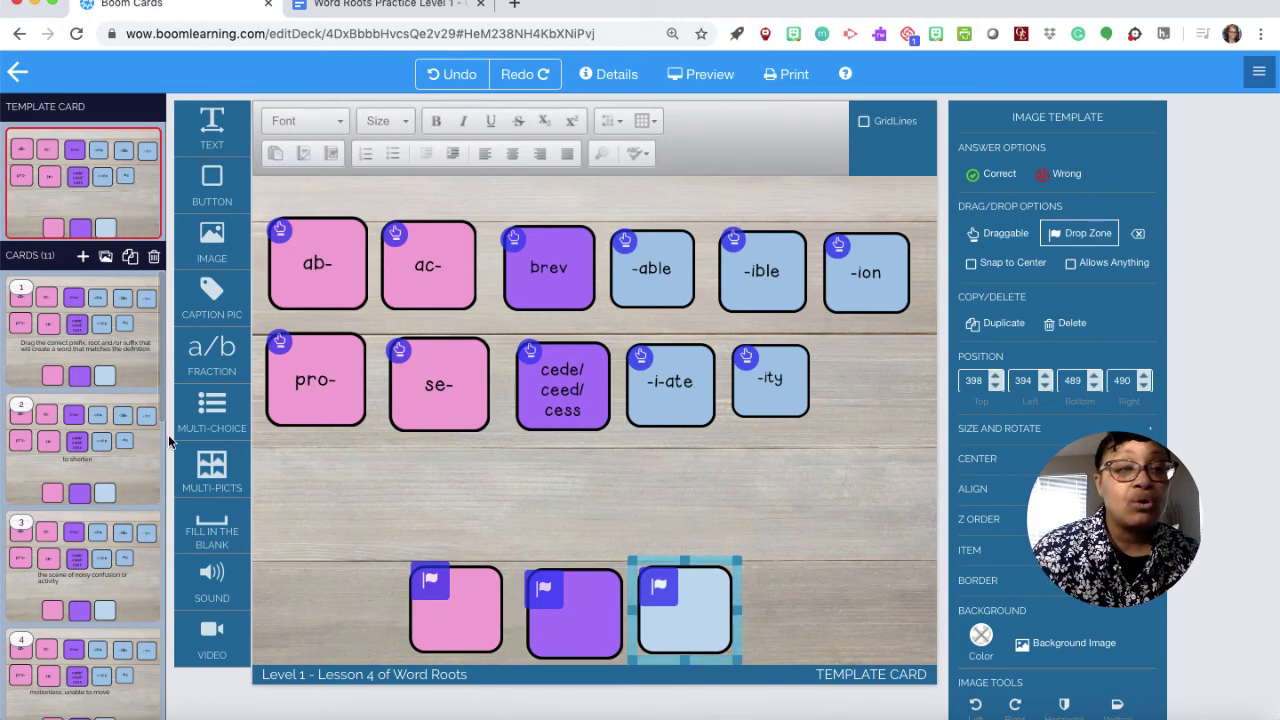
# On card 2, reduce the height of the "to shorten" text box and lower it to about top 308, left 269.
pyautogui.click(122, 483)
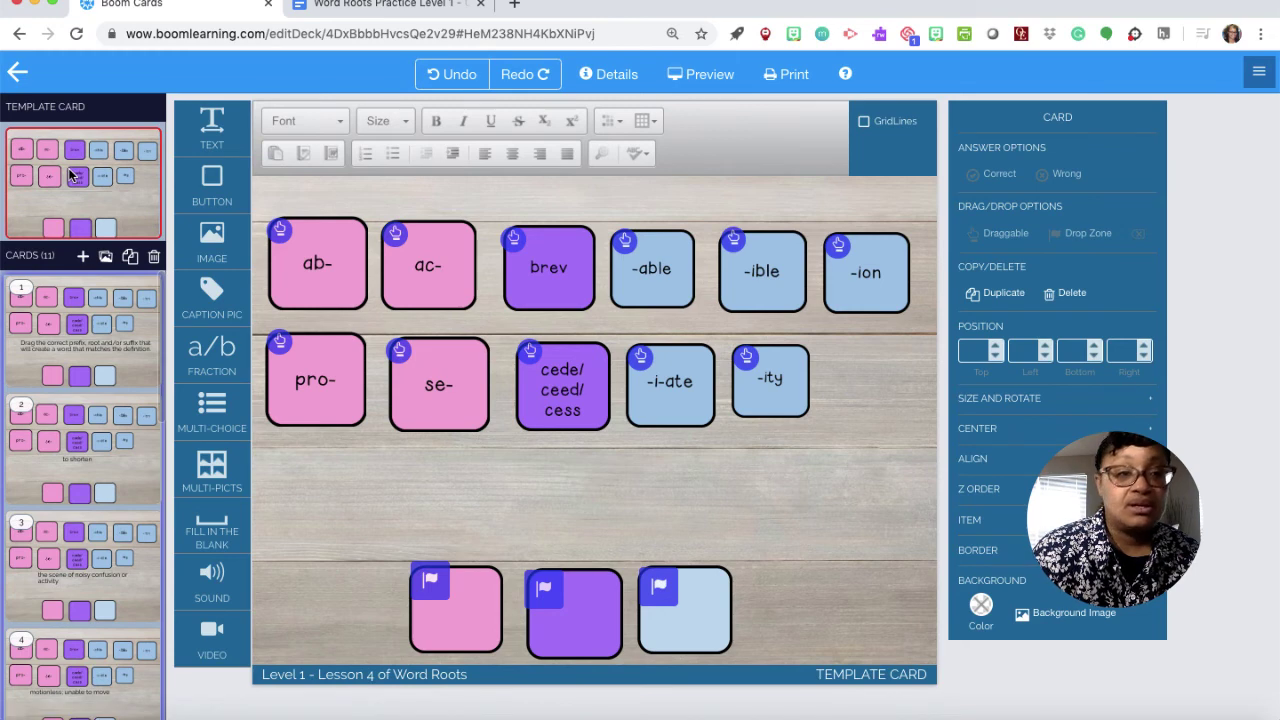
pyautogui.click(83, 480)
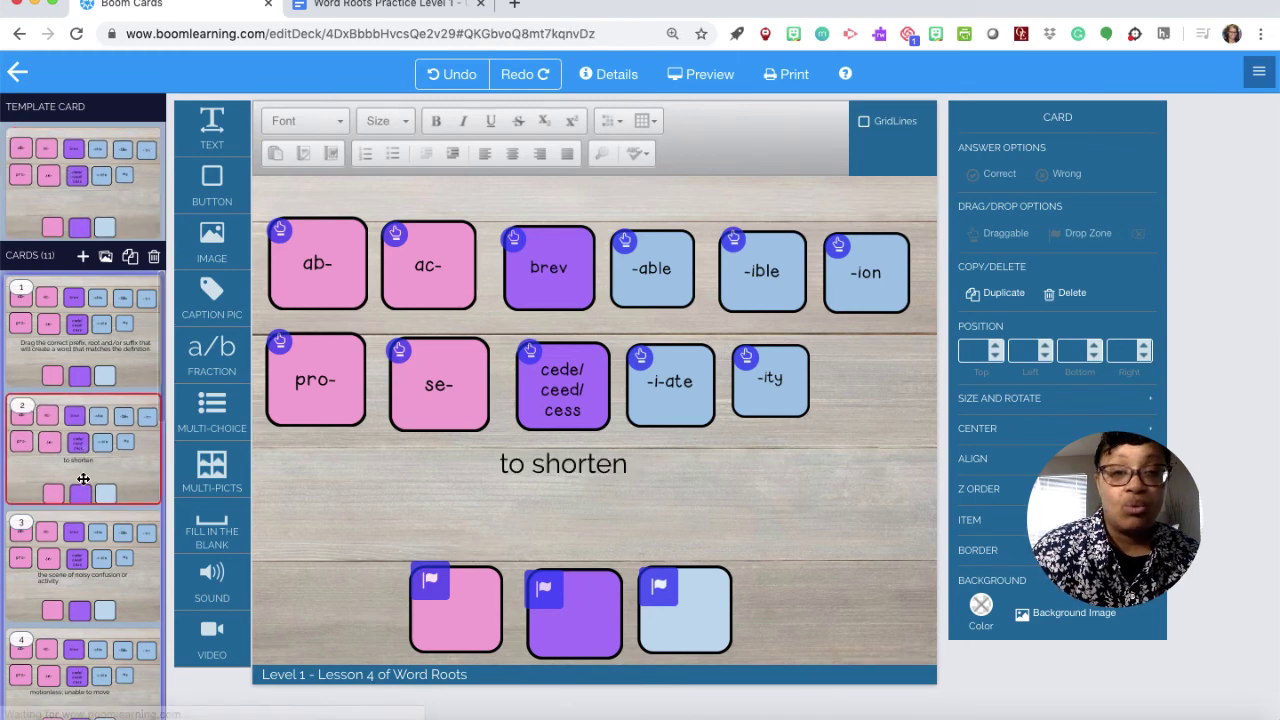
pyautogui.click(567, 519)
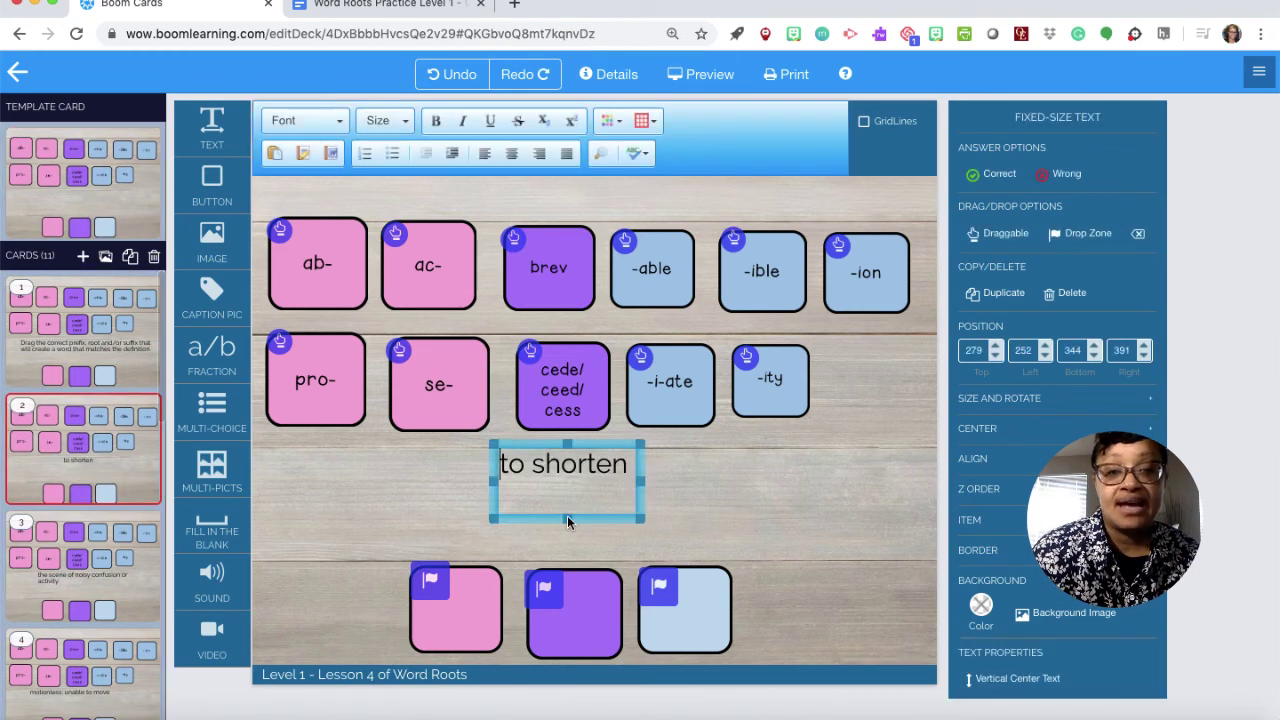
pyautogui.moveTo(567, 519); pyautogui.dragTo(567, 486)
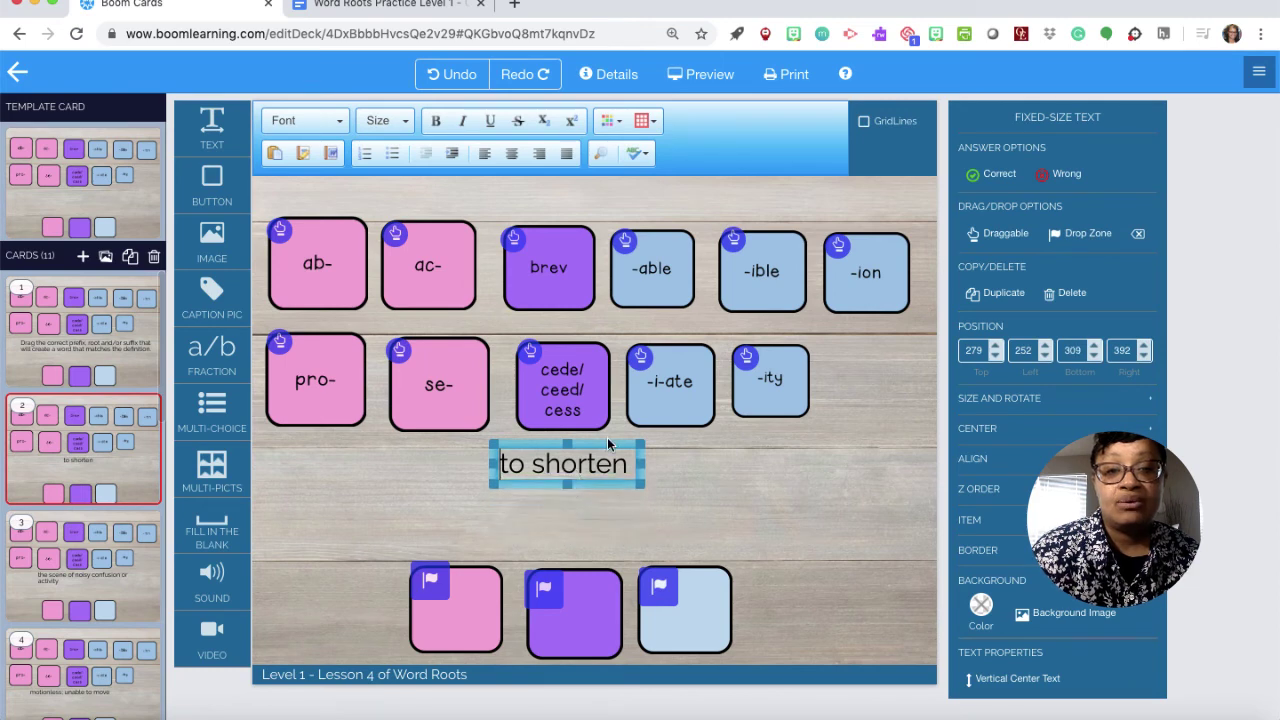
pyautogui.moveTo(607, 437); pyautogui.dragTo(623, 471)
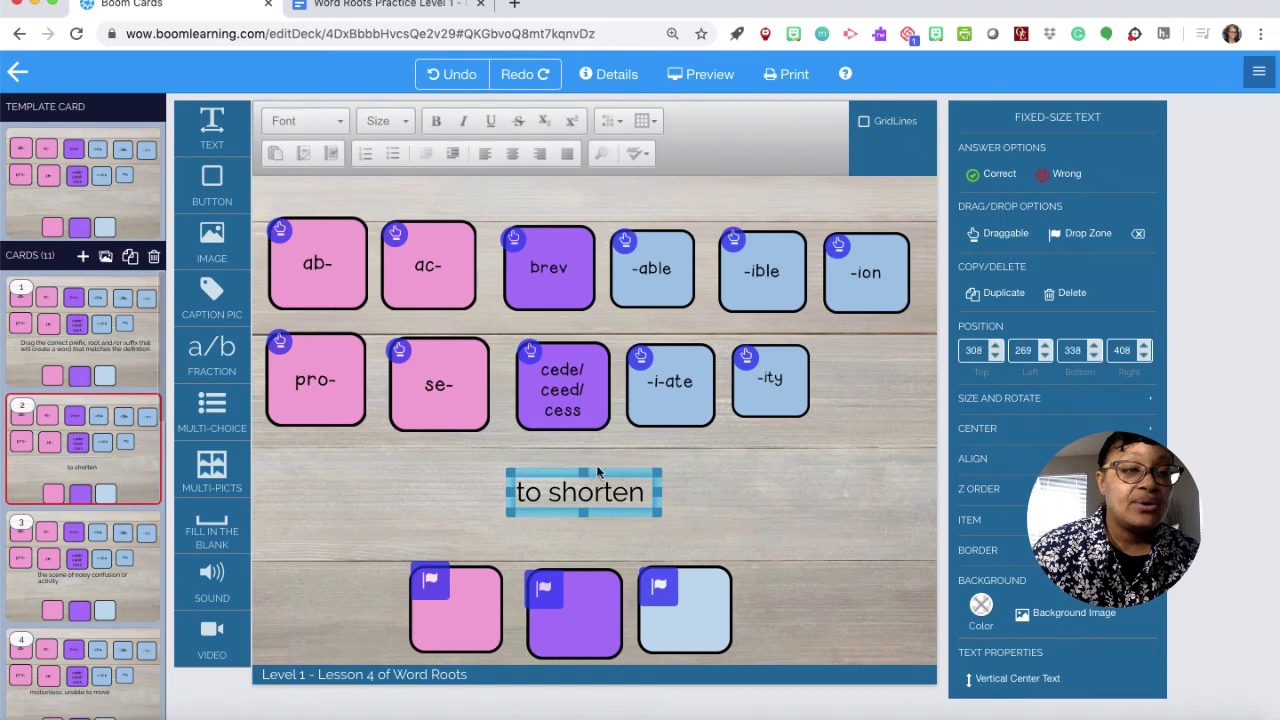
# On card 3, move the definition text to about top 291, left 189 and replace it with "a method of doing or producing something".
pyautogui.click(87, 572)
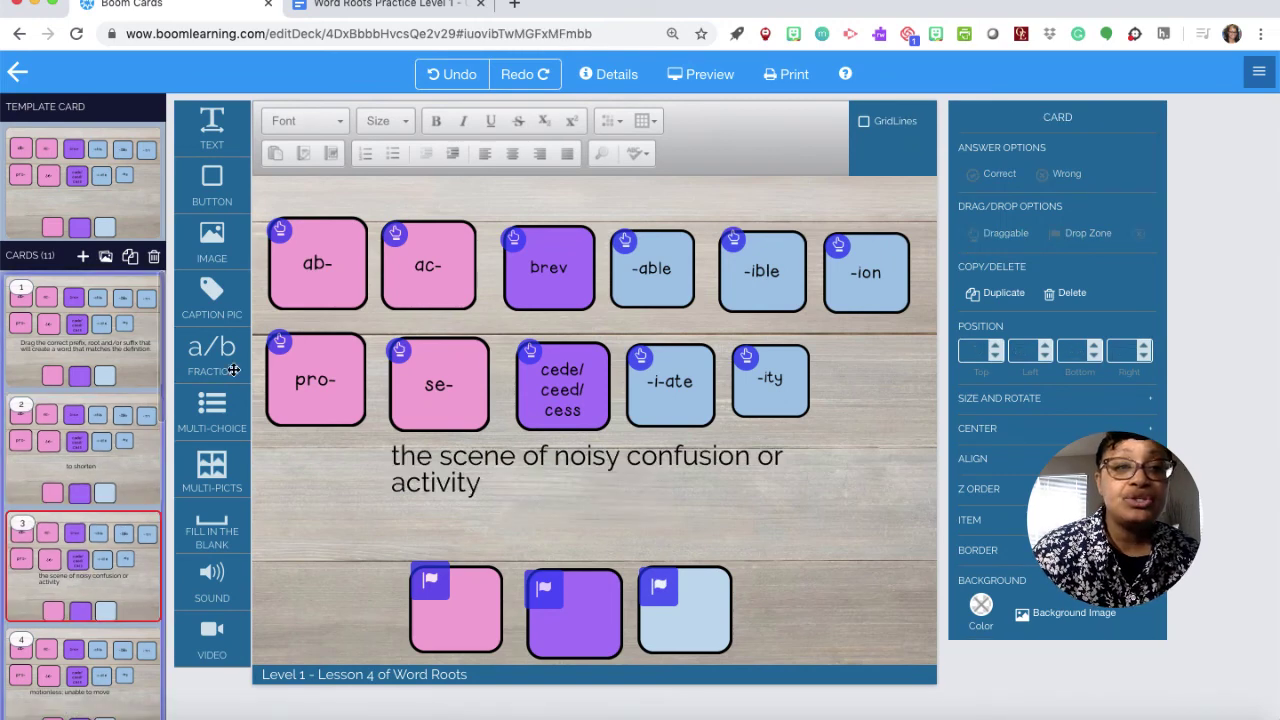
pyautogui.click(481, 486)
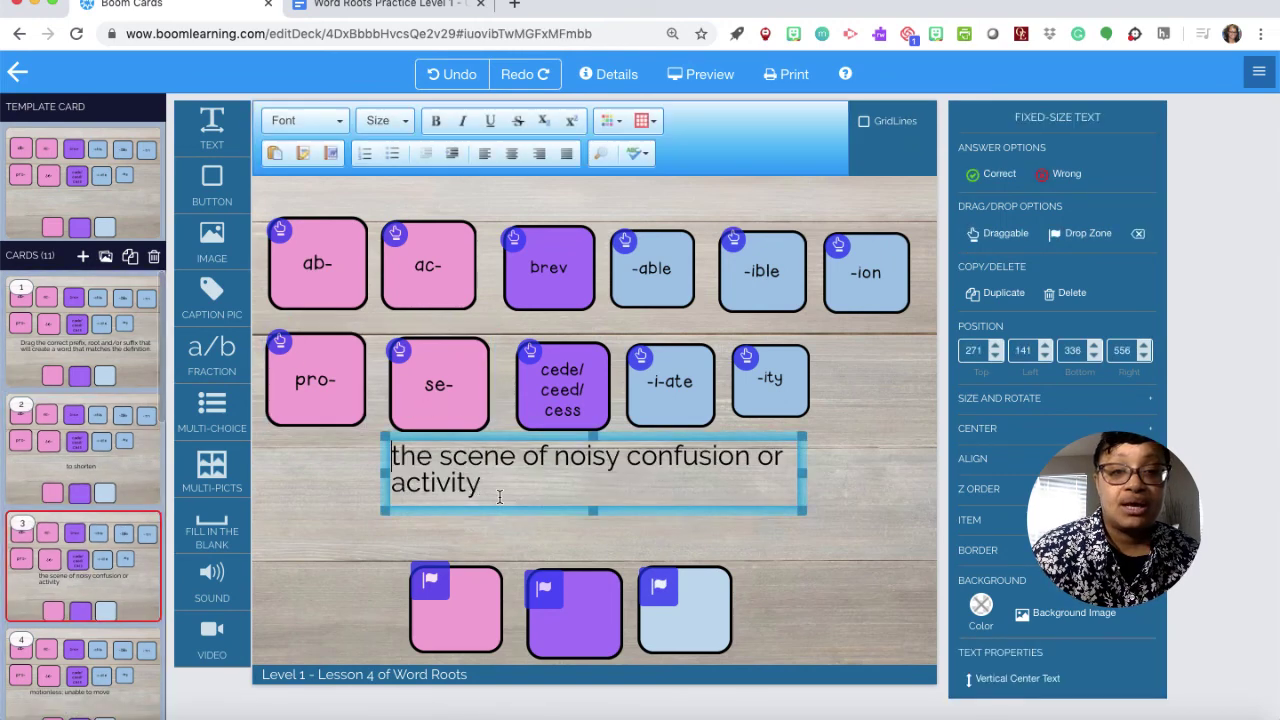
pyautogui.moveTo(500, 512); pyautogui.dragTo(426, 476)
pyautogui.click(530, 505)
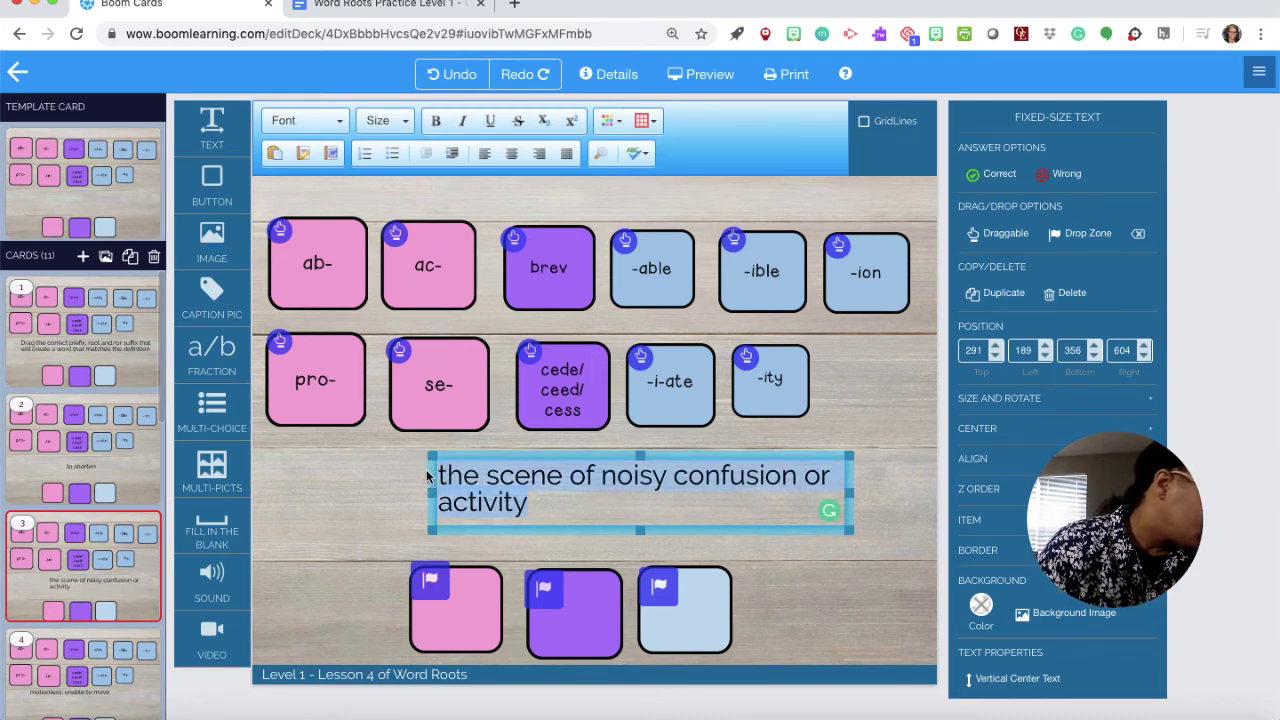
pyautogui.write('a met')
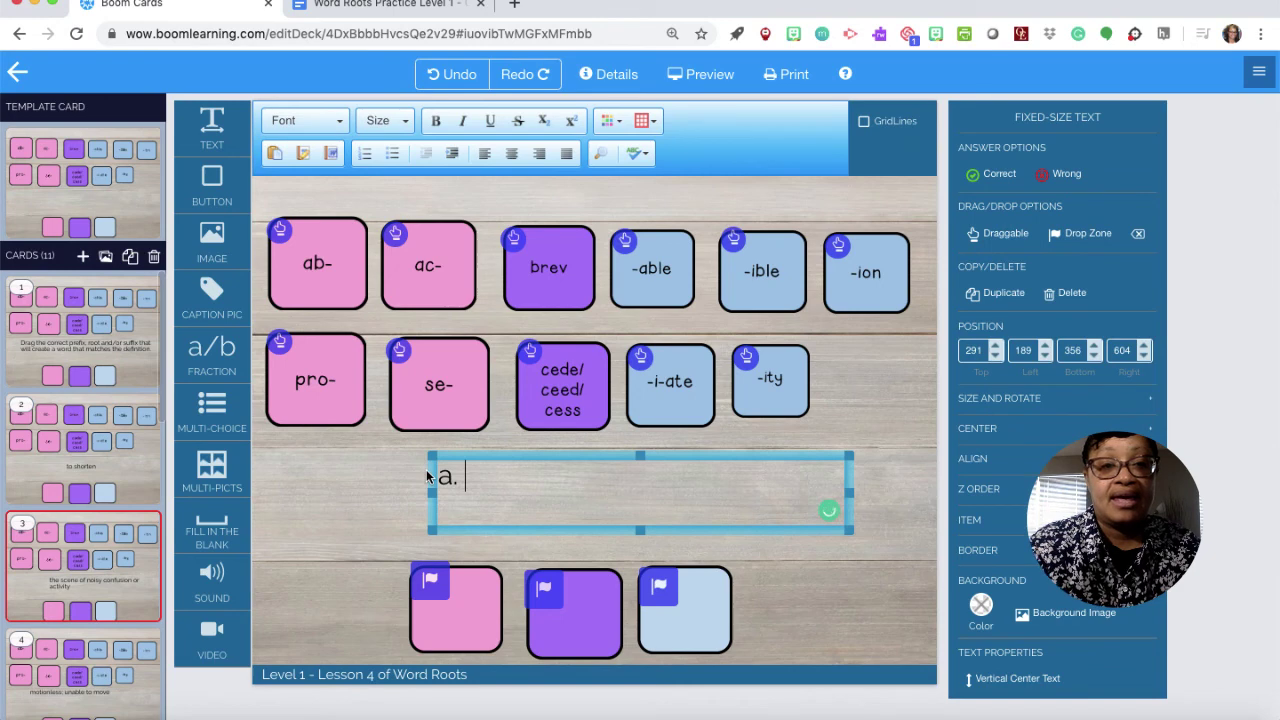
pyautogui.write('hod')
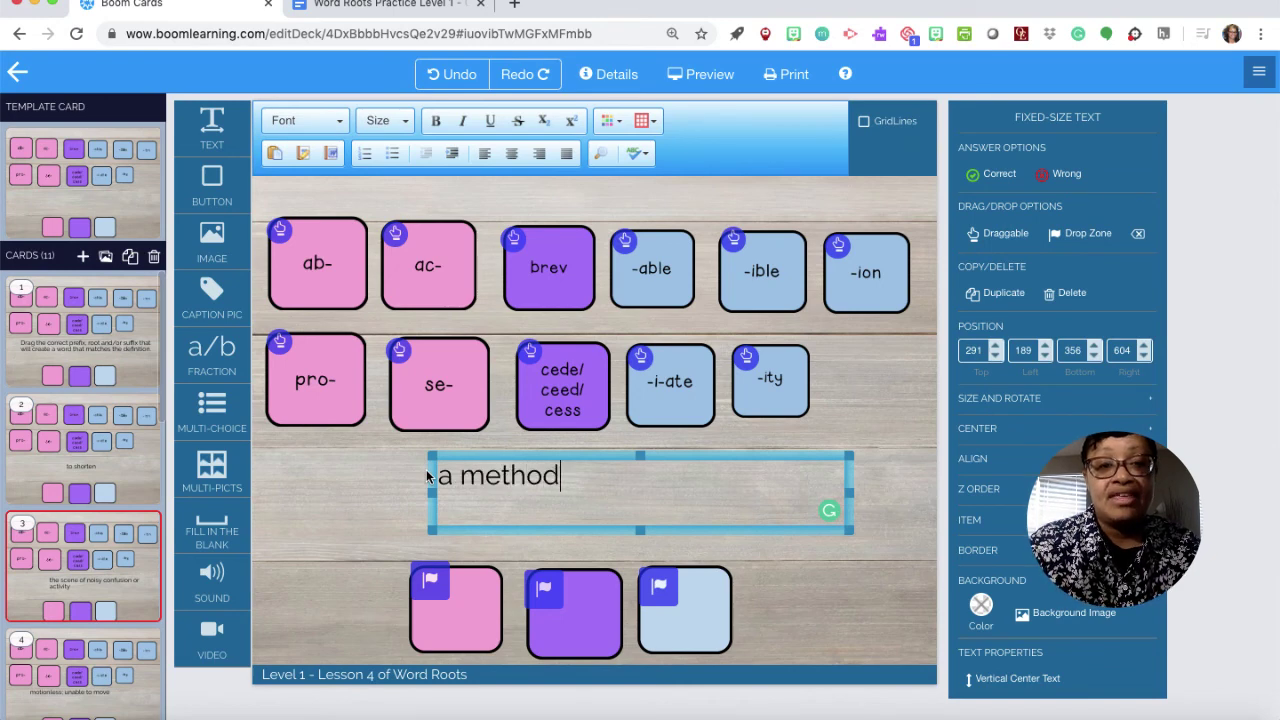
pyautogui.write(' of doing or produ')
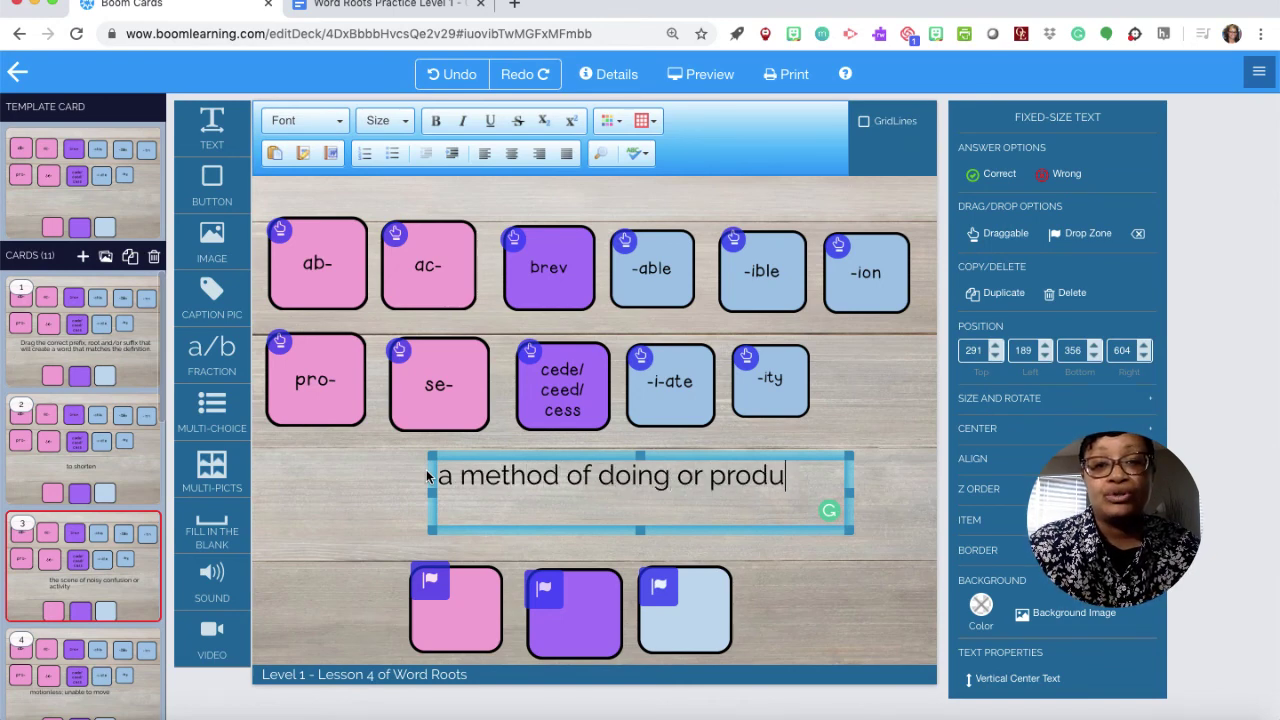
pyautogui.write('cing something')
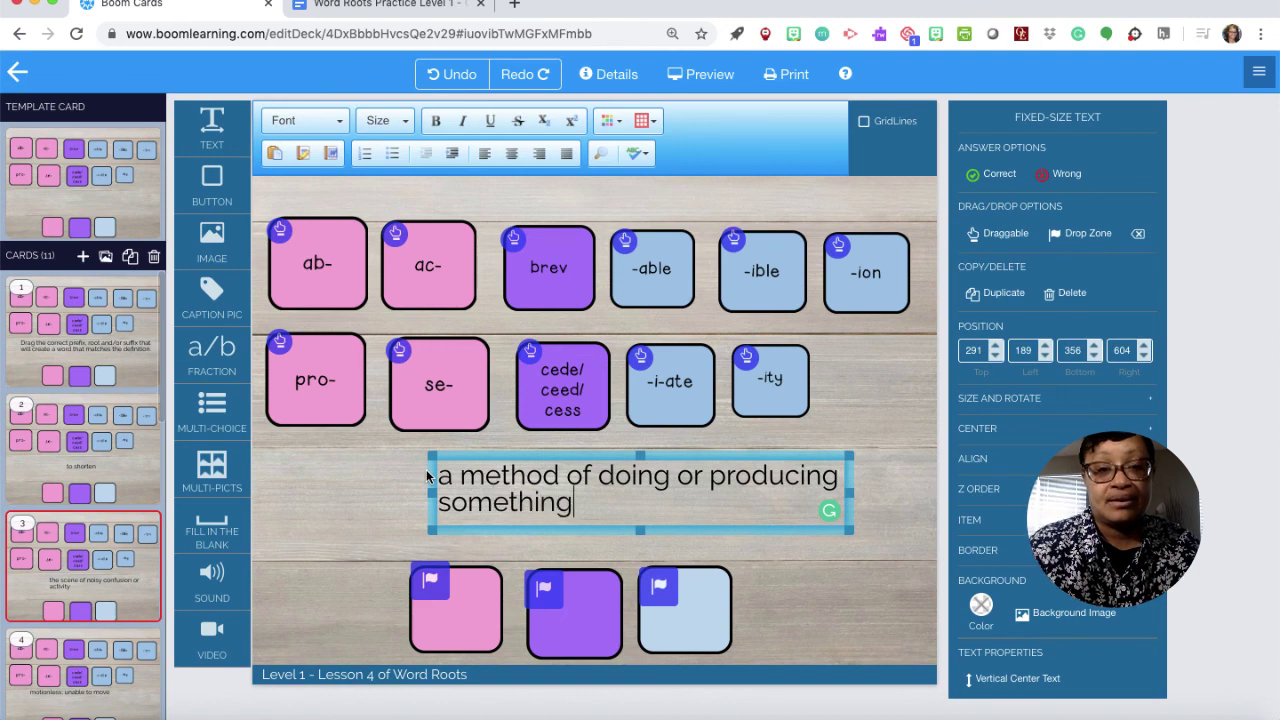